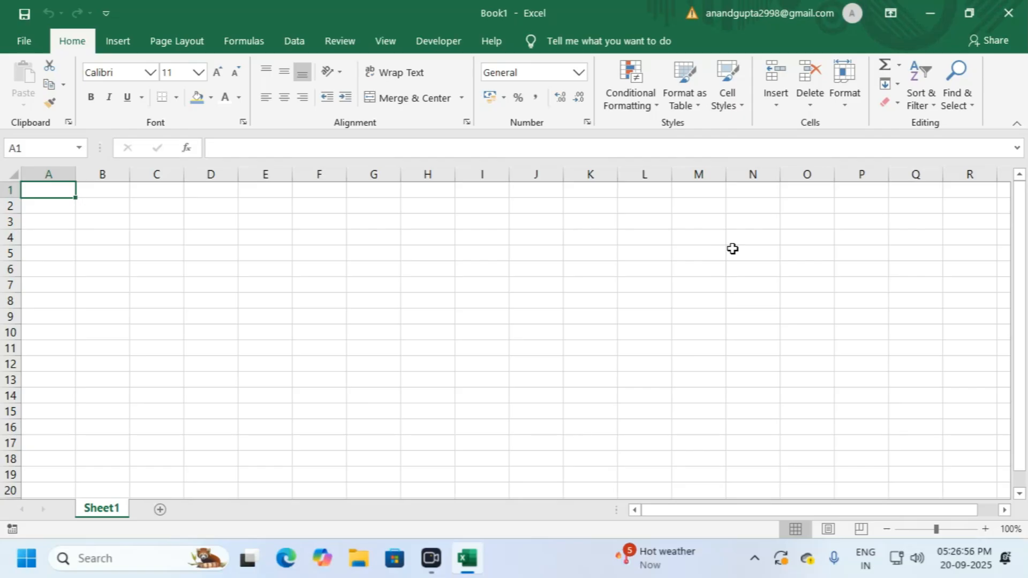
Step: Explore the blank sheet's cells, columns and rows, undoing an accidental row 2 height change
left_click(70, 209)
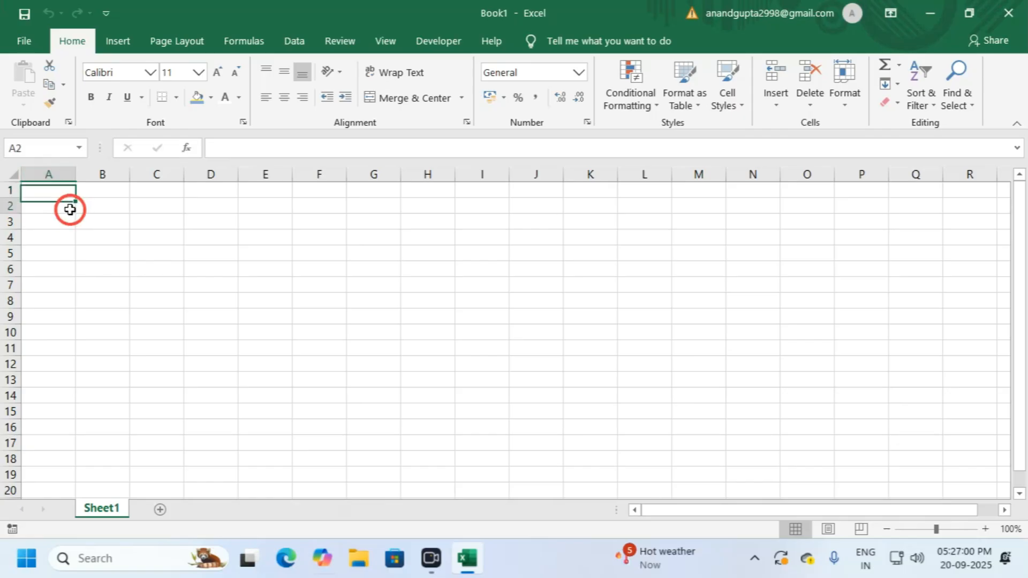
left_click(90, 200)
left_click(81, 193)
left_click(68, 192)
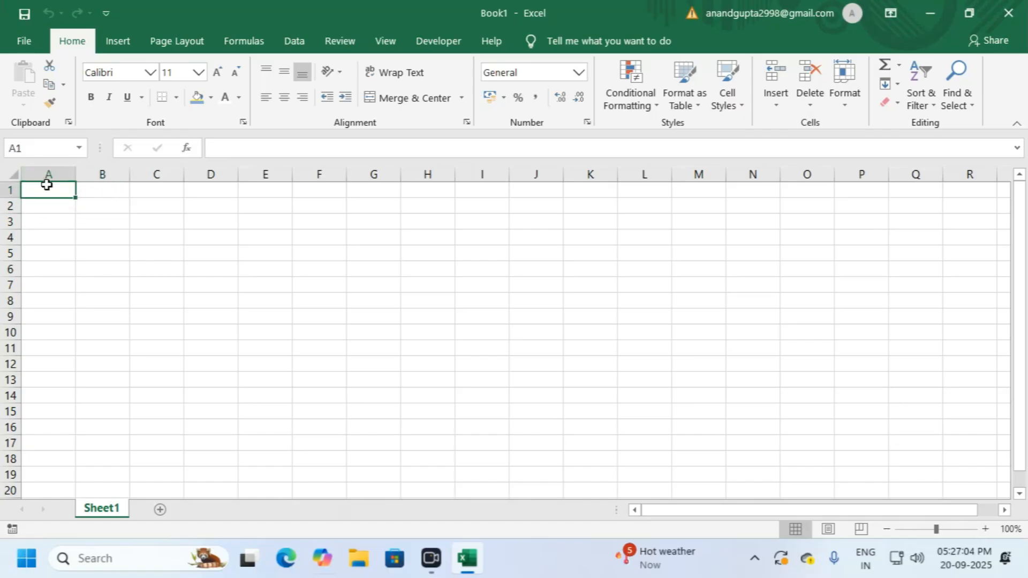
left_click(59, 174)
left_click(107, 173)
left_click(172, 173)
left_click(193, 175)
left_click(161, 174)
left_click(85, 170)
left_click(10, 190)
left_click(10, 205)
left_click_drag(9, 251, 10, 252)
key("ctrl+z")
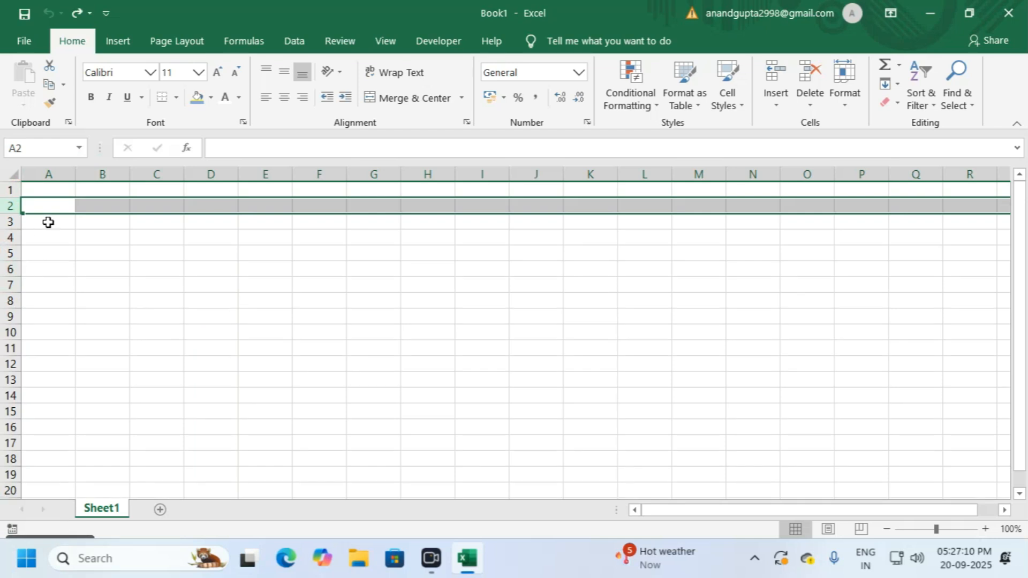
Step: Select A1:H1 and bring up the print preview for the empty Book1
left_click(102, 190)
left_click_drag(48, 191, 402, 196)
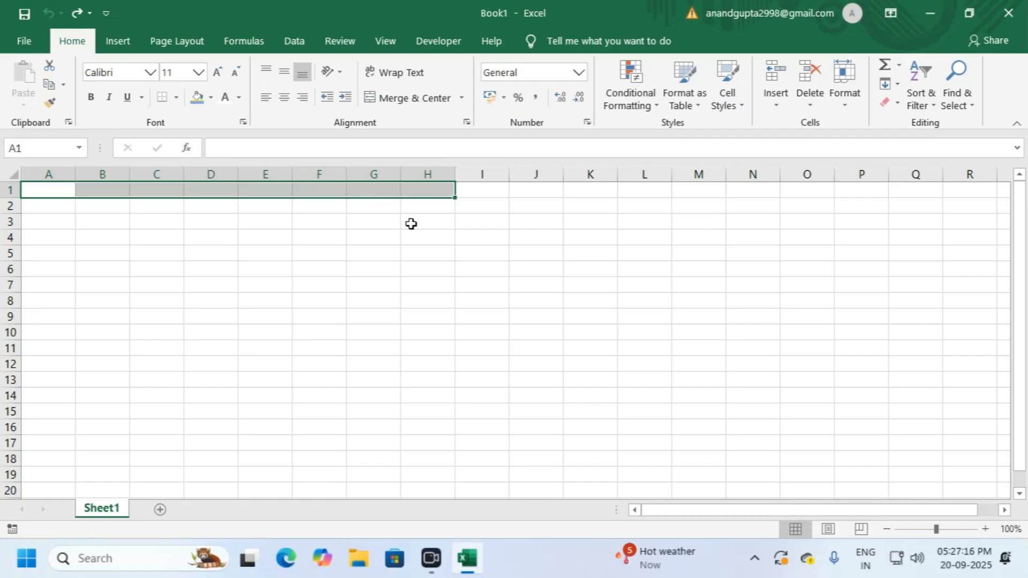
left_click(412, 224)
left_click(218, 227)
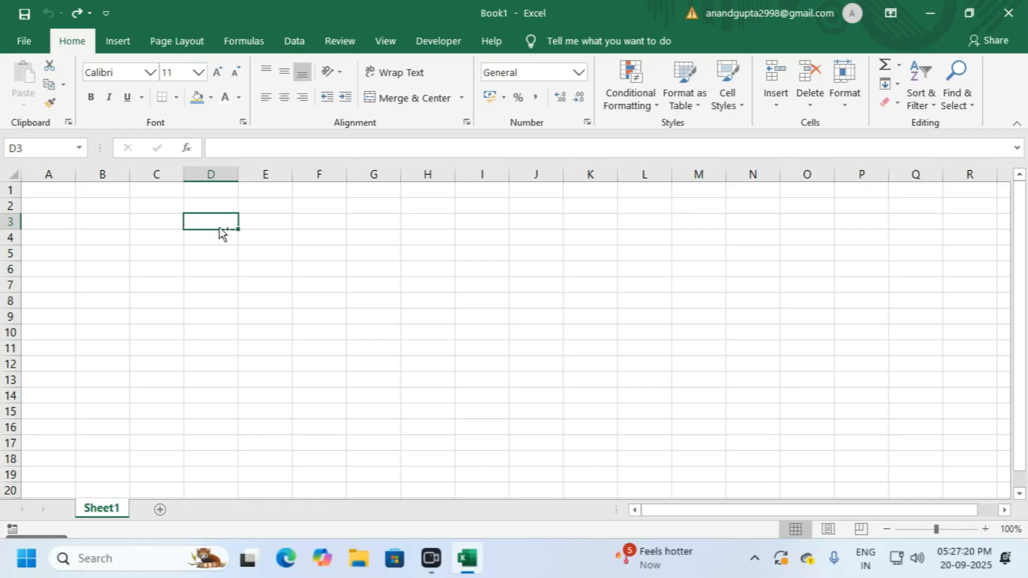
key("ctrl+p")
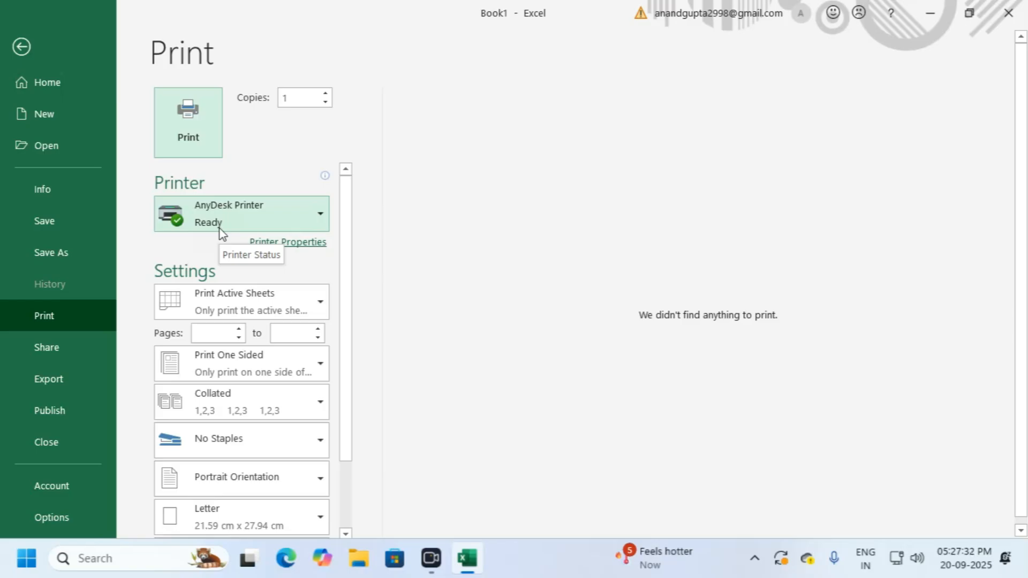
Step: Leave the print preview and close the Format Shape pane, rechecking the preview once
key("Escape")
key("ctrl")
key("ctrl")
key("ctrl")
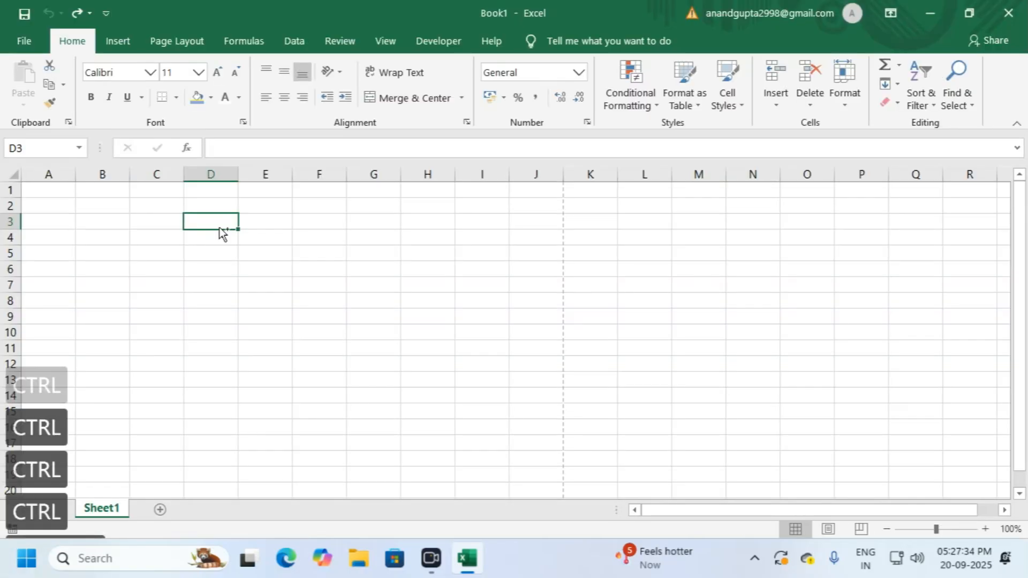
key("ctrl+p")
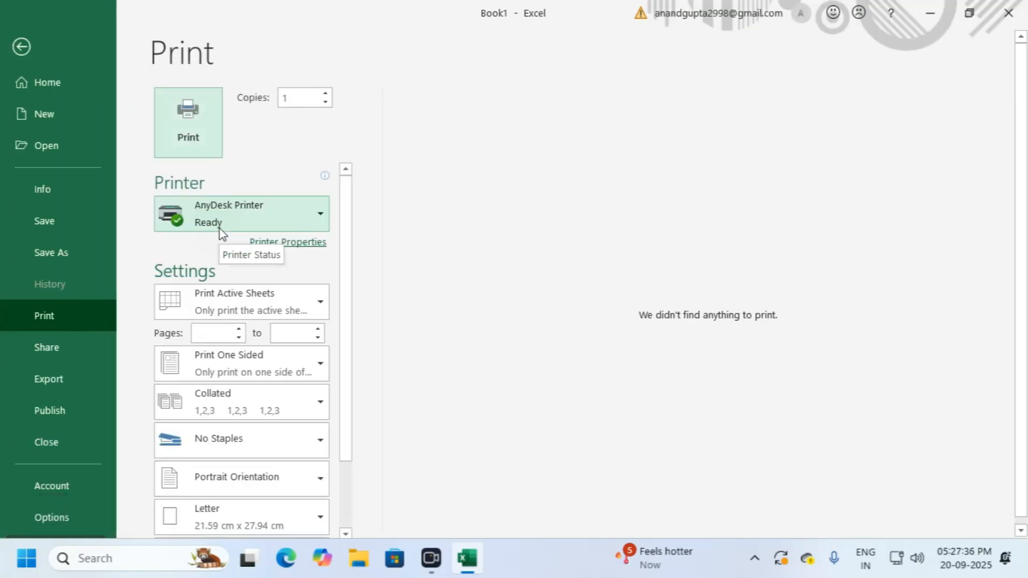
key("Escape")
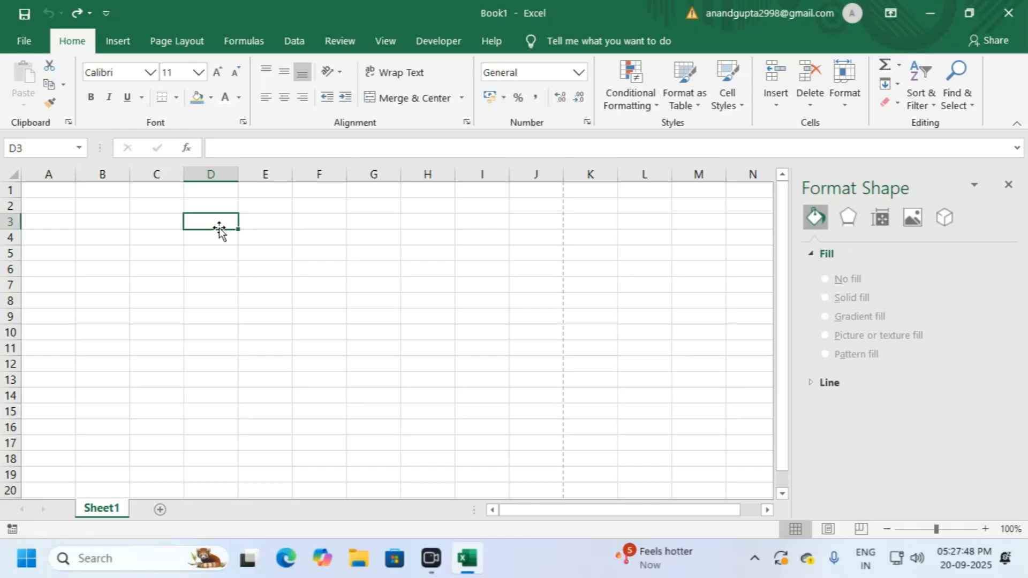
left_click(1009, 184)
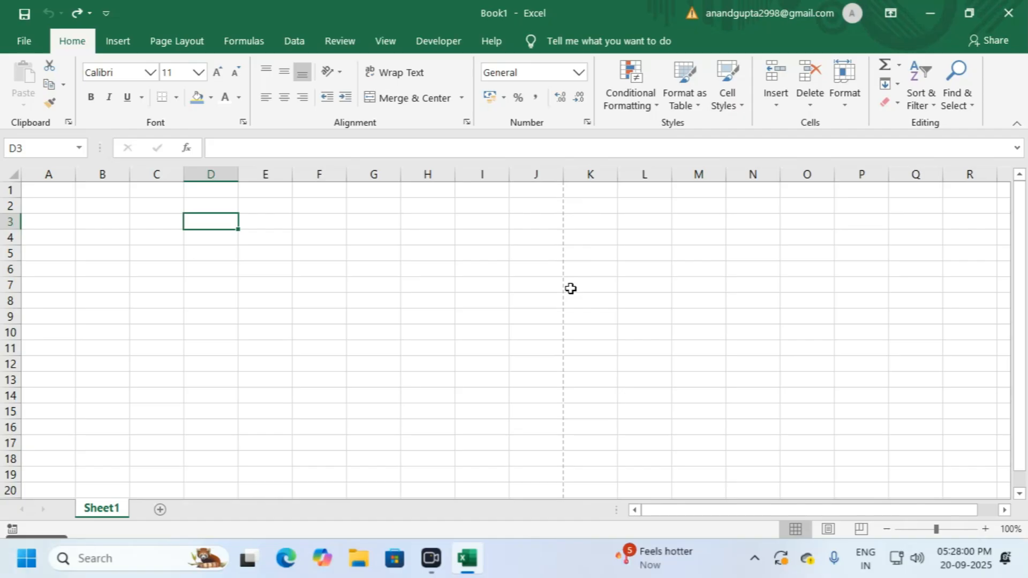
key("ctrl+p")
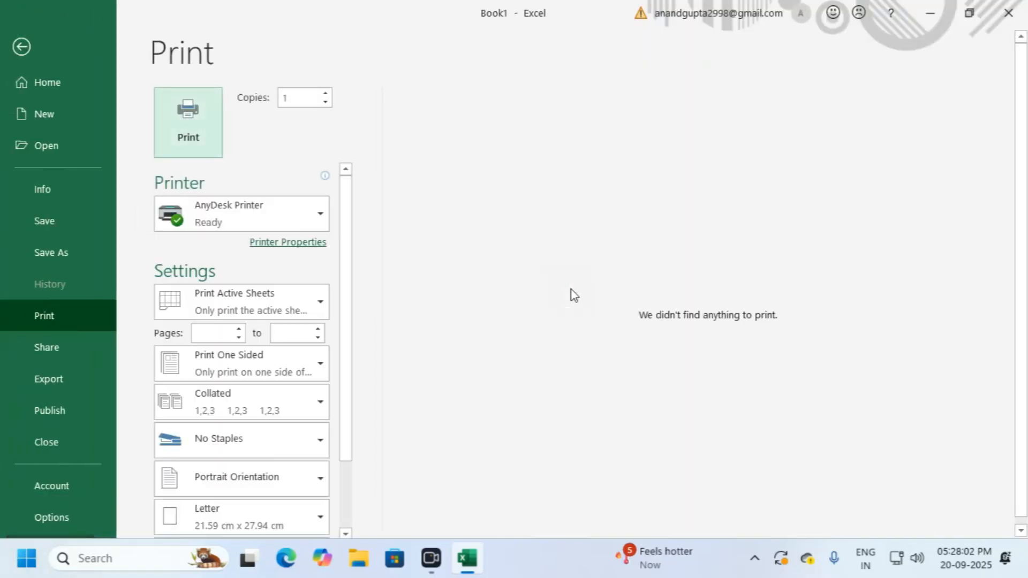
key("ctrl+p")
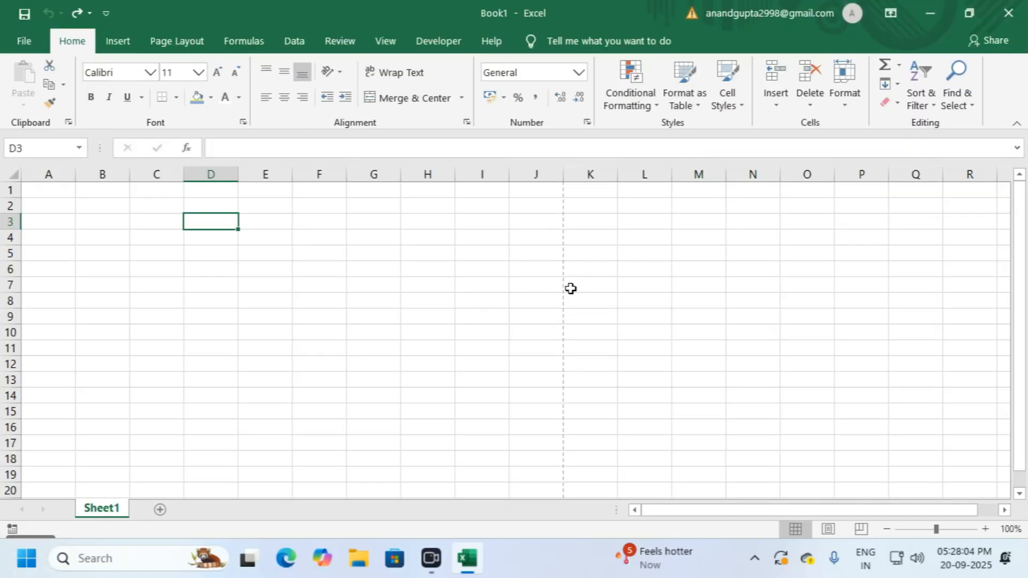
Step: Select A1:J1 and scroll down to row 47 to find the dashed page break
left_click_drag(62, 189, 546, 192)
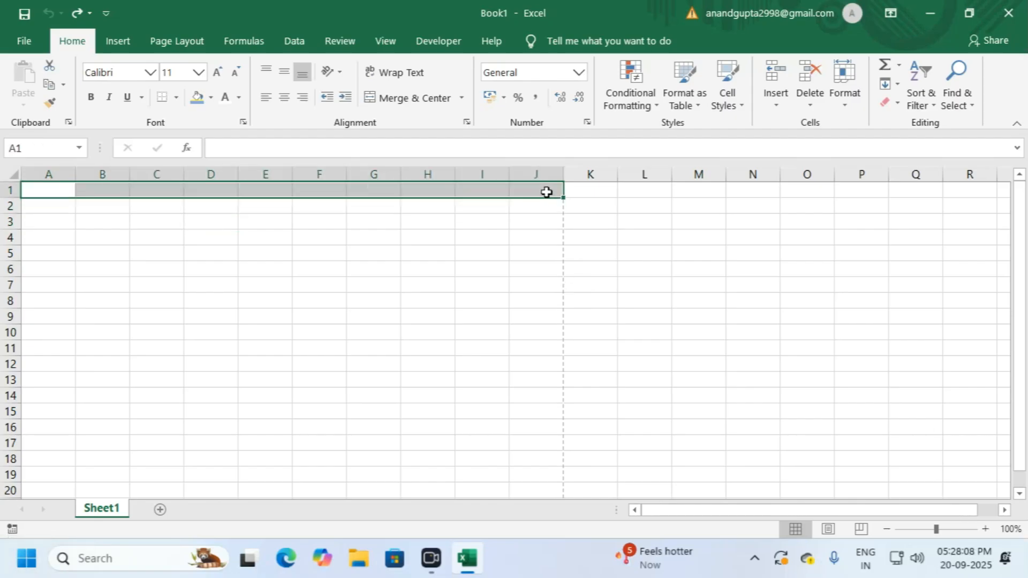
left_click(602, 187)
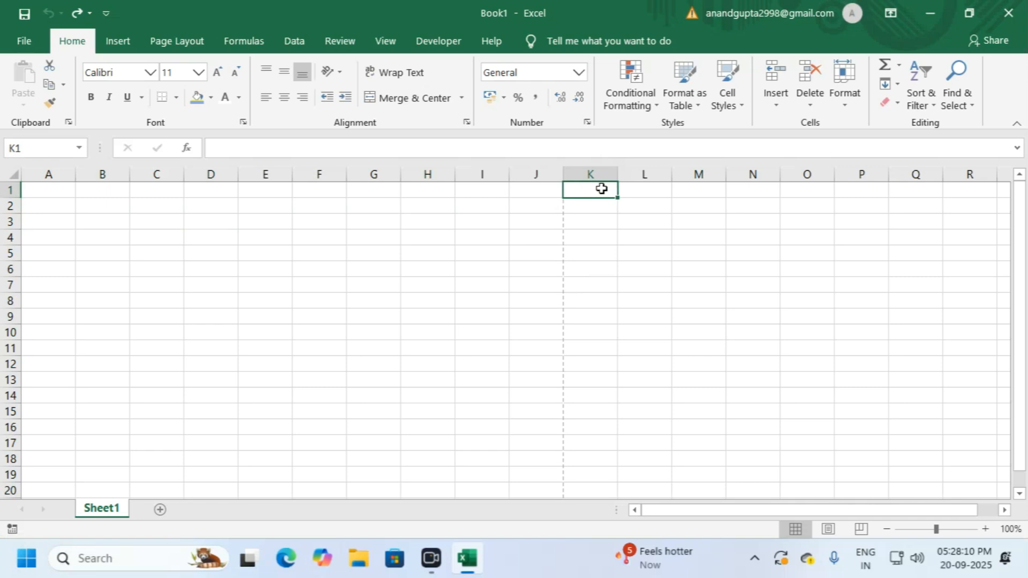
scroll(461, 244, "down", 1)
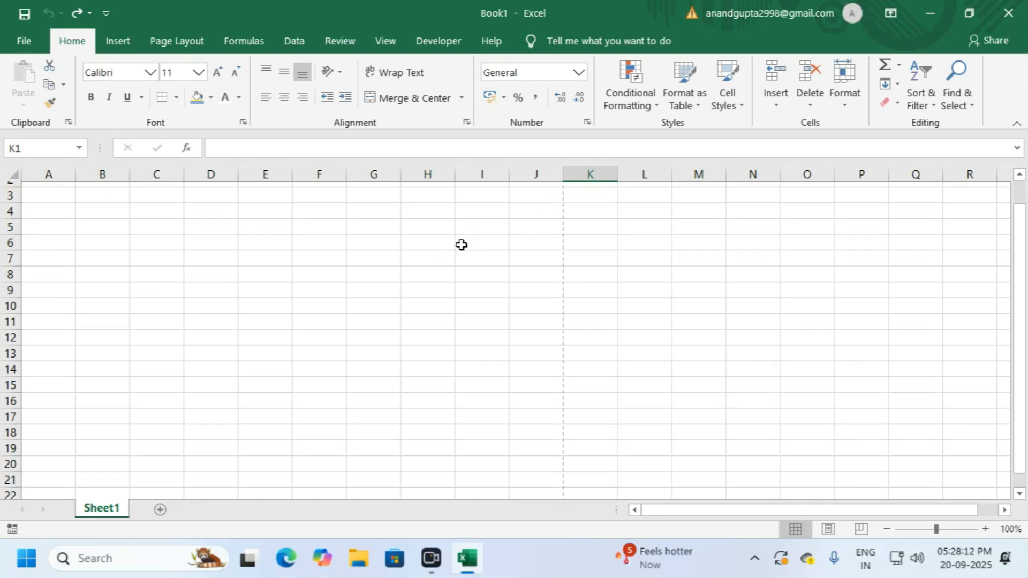
scroll(461, 244, "down", 9)
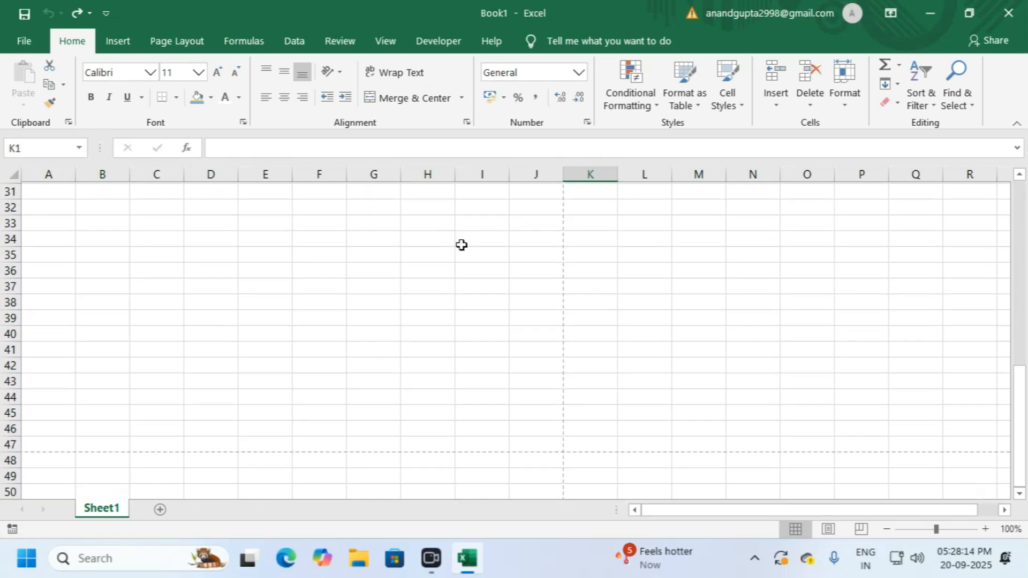
left_click(10, 443)
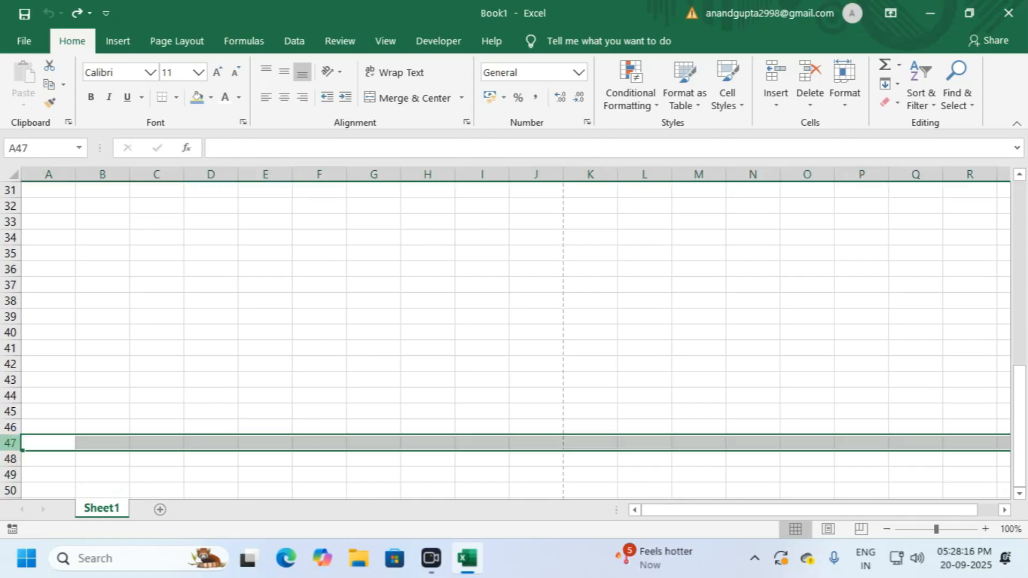
left_click(102, 444)
left_click(87, 465)
left_click(34, 460)
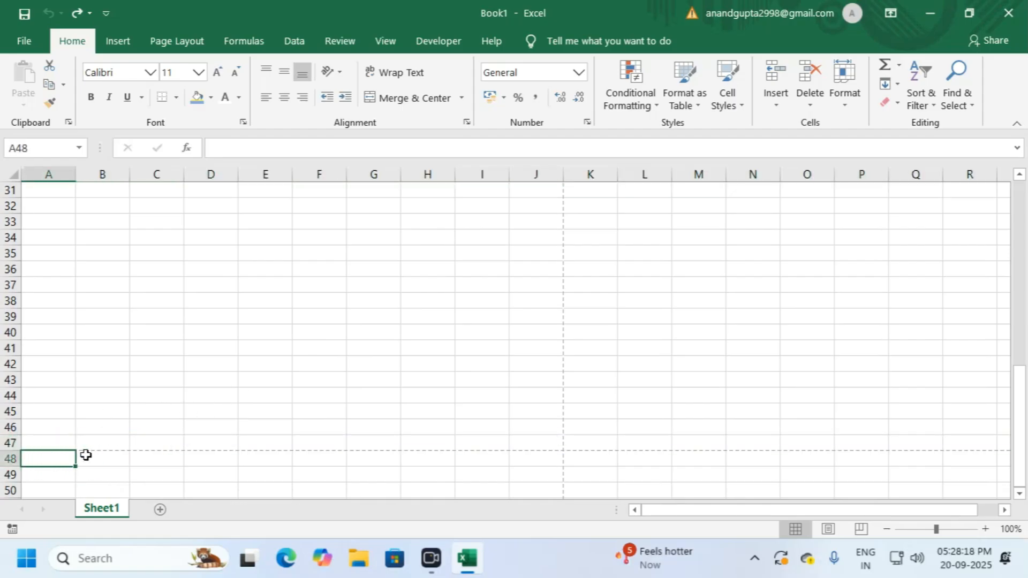
Step: Set the sheet's paper size to A4 from the Page Layout Size list
left_click(184, 42)
left_click(230, 100)
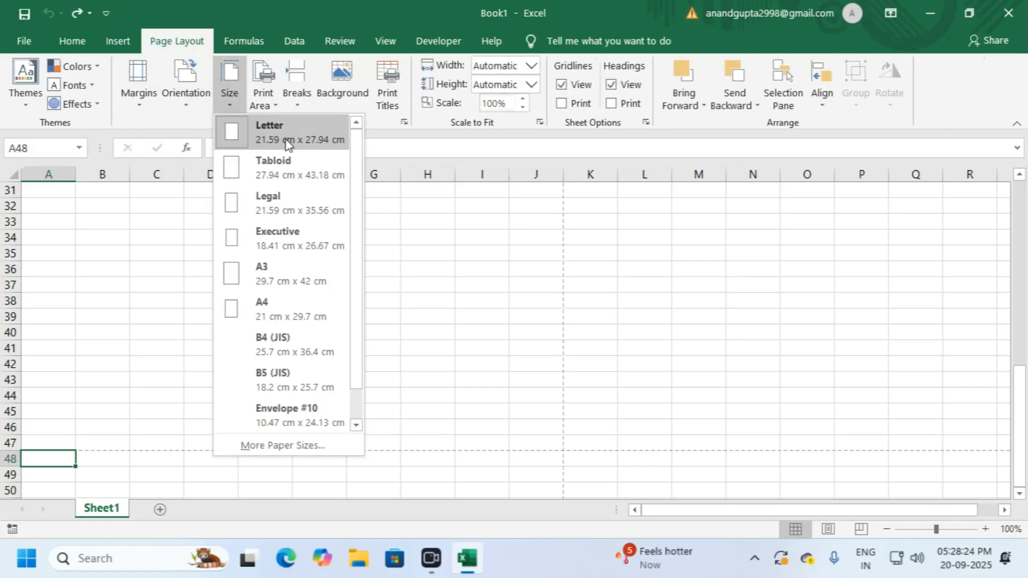
left_click(268, 313)
scroll(286, 317, "up", 10)
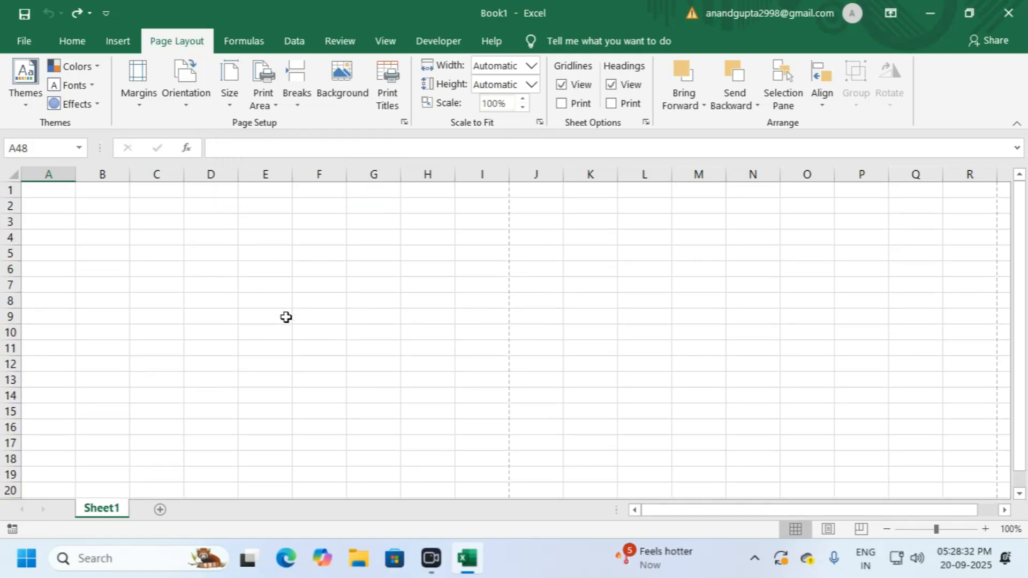
left_click(224, 91)
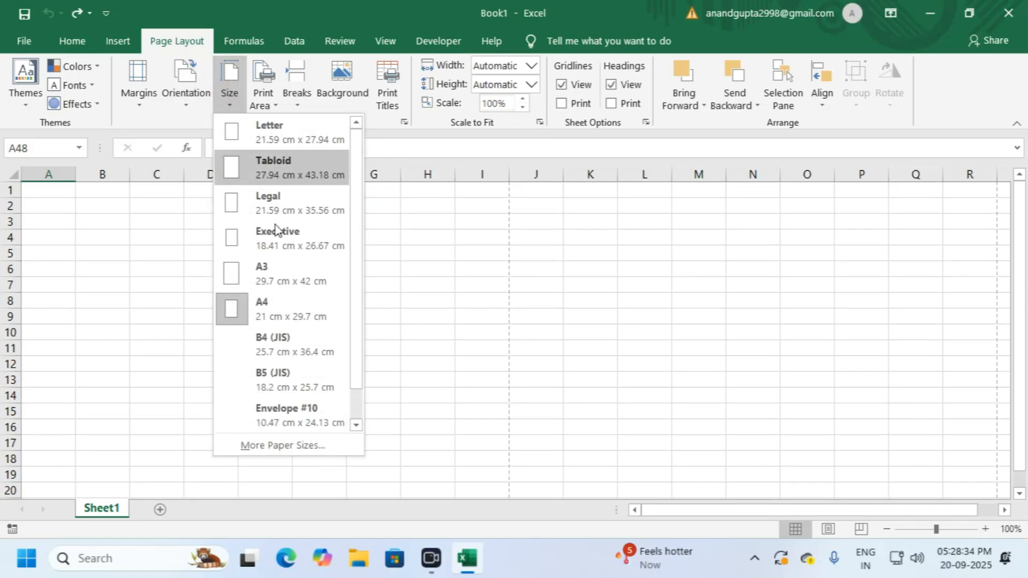
left_click(415, 307)
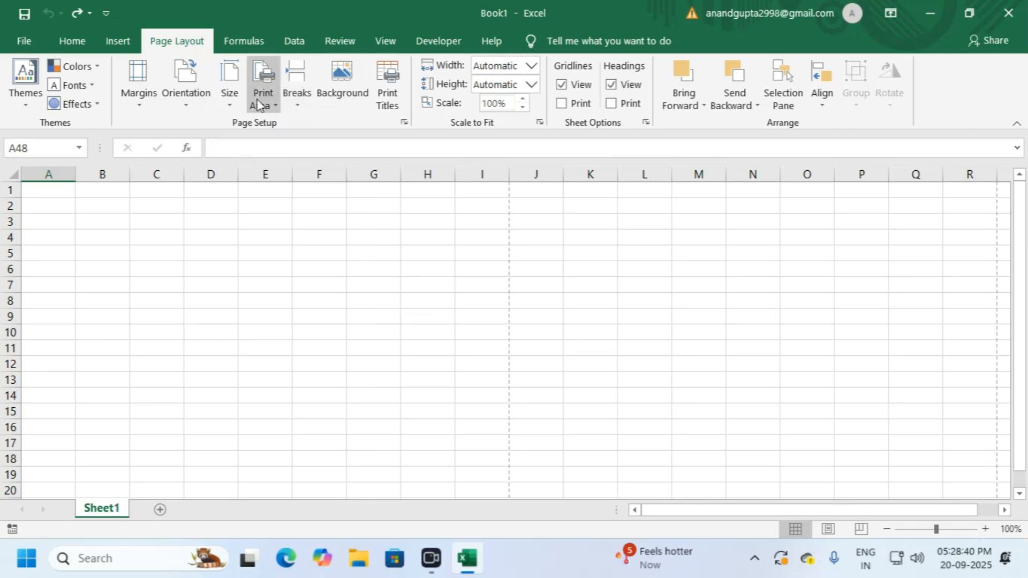
Step: Check the new A4 page boundary after column I, then review the print preview
scroll(381, 259, "down", 5)
scroll(381, 259, "down", 6)
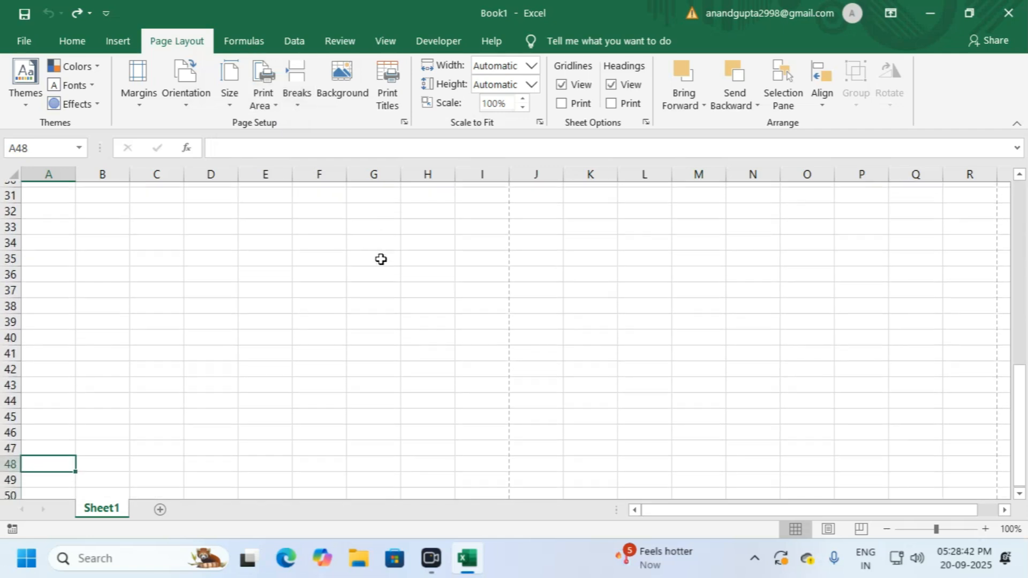
left_click(8, 443)
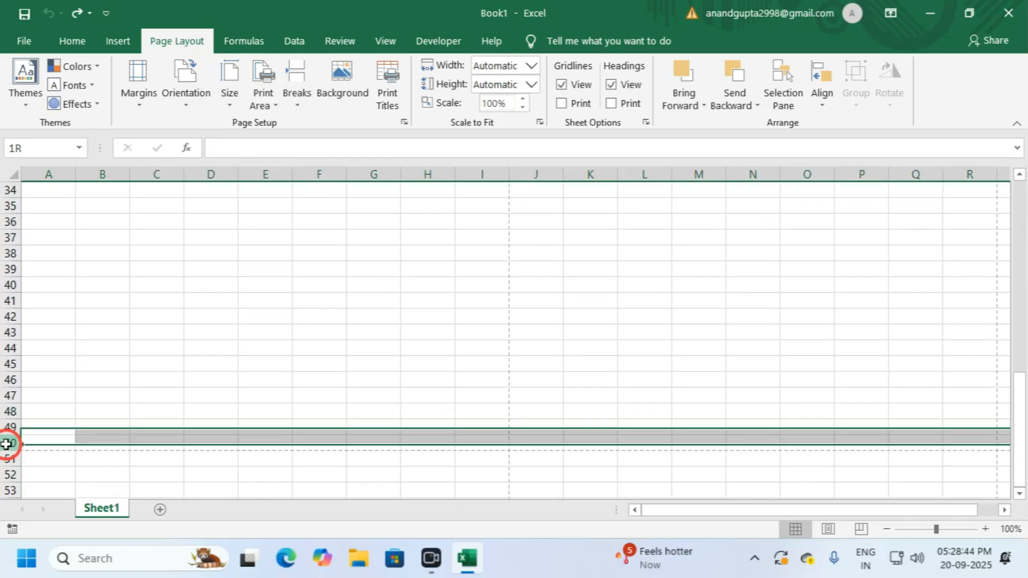
scroll(72, 409, "up", 11)
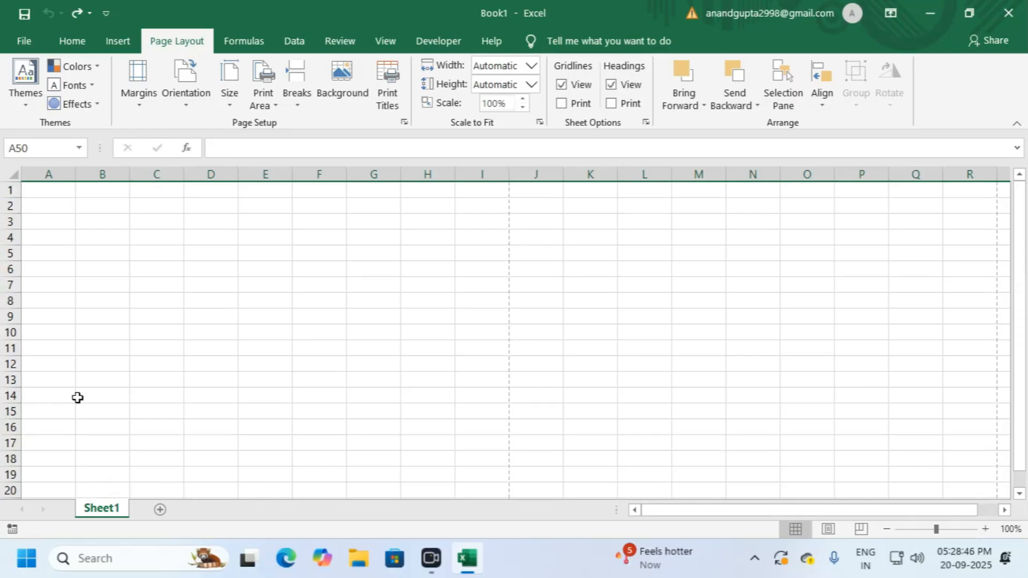
left_click(466, 206)
left_click(482, 174)
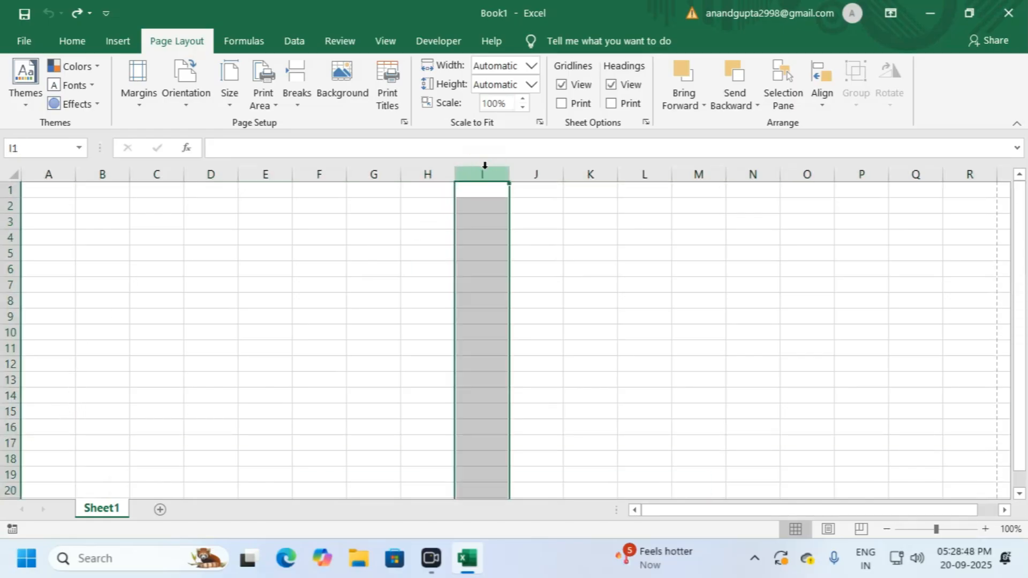
left_click(319, 237)
left_click(230, 213)
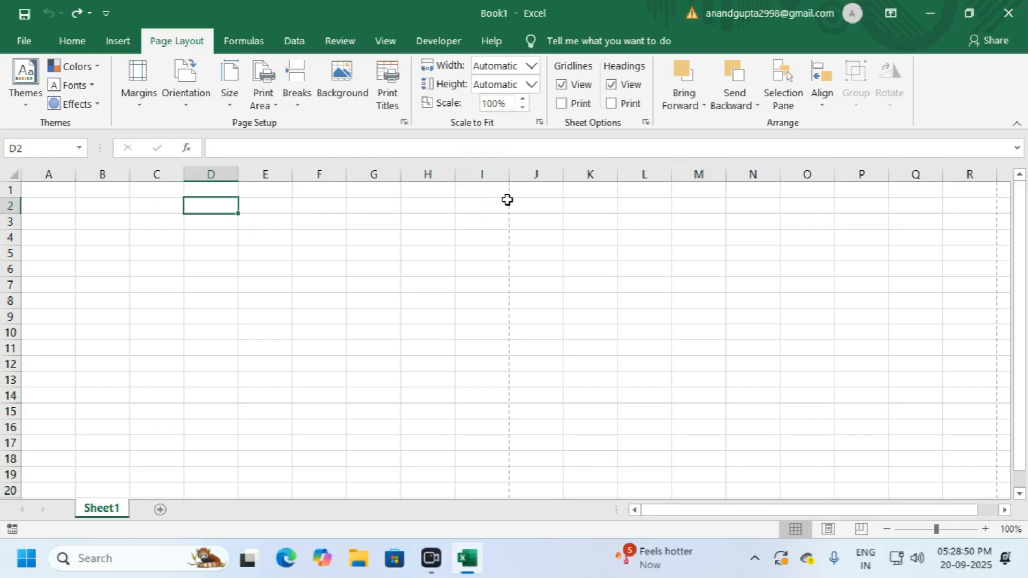
key("ctrl")
key("ctrl+p")
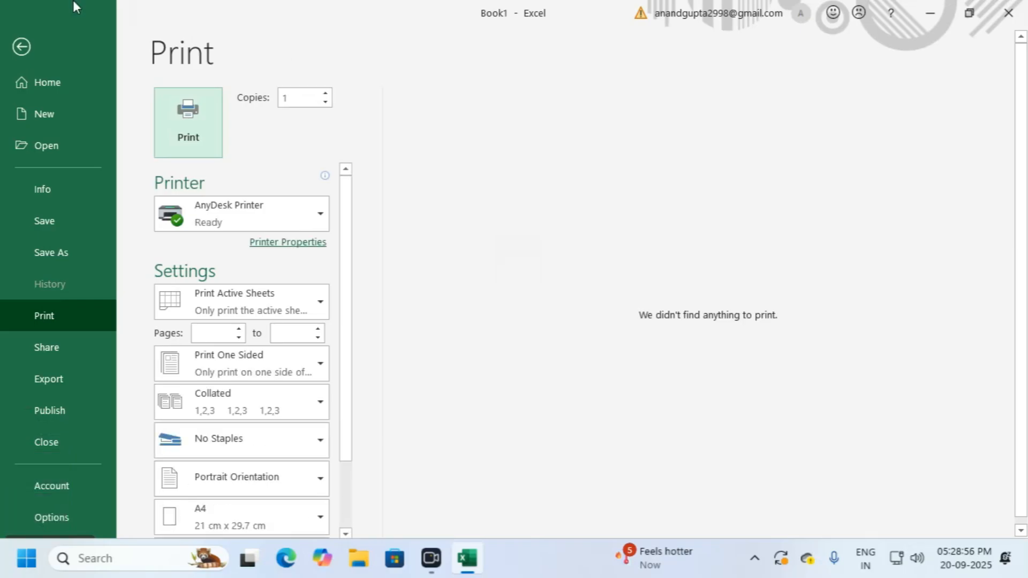
left_click(22, 46)
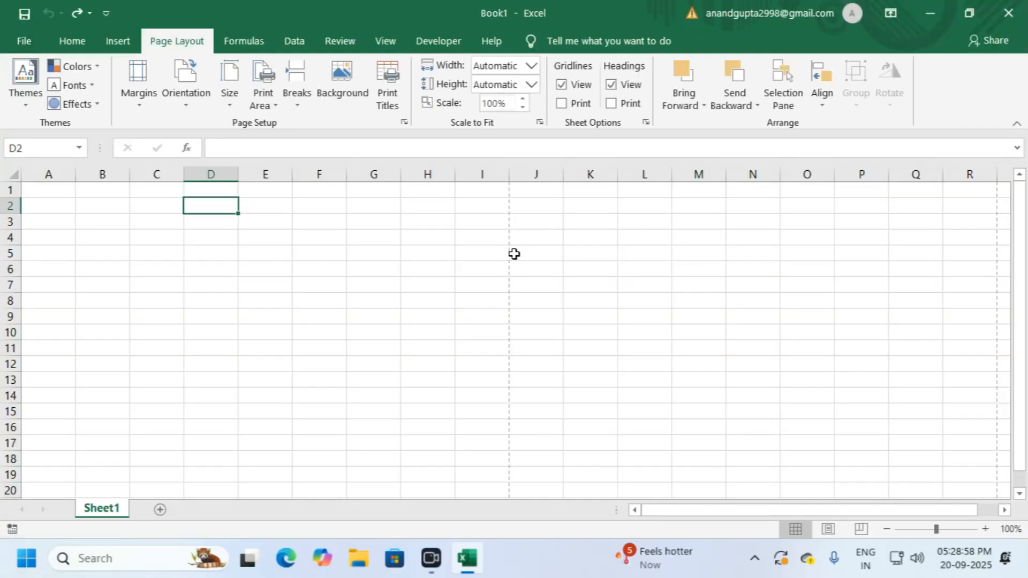
Step: Enter DATA SMART COMPUTER TOOLS in capitals into cell A1, correcting the typos
left_click(75, 42)
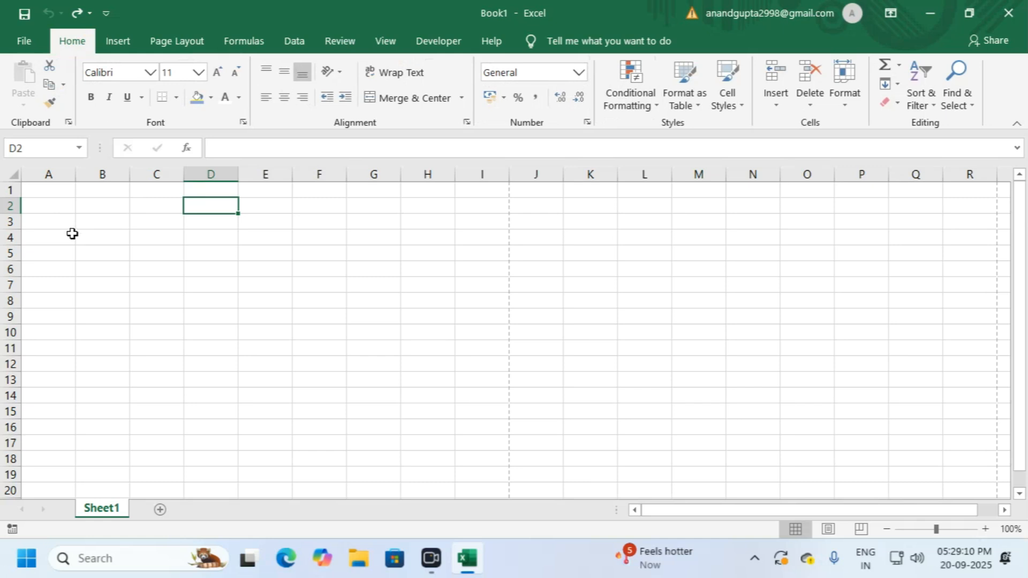
left_click(62, 192)
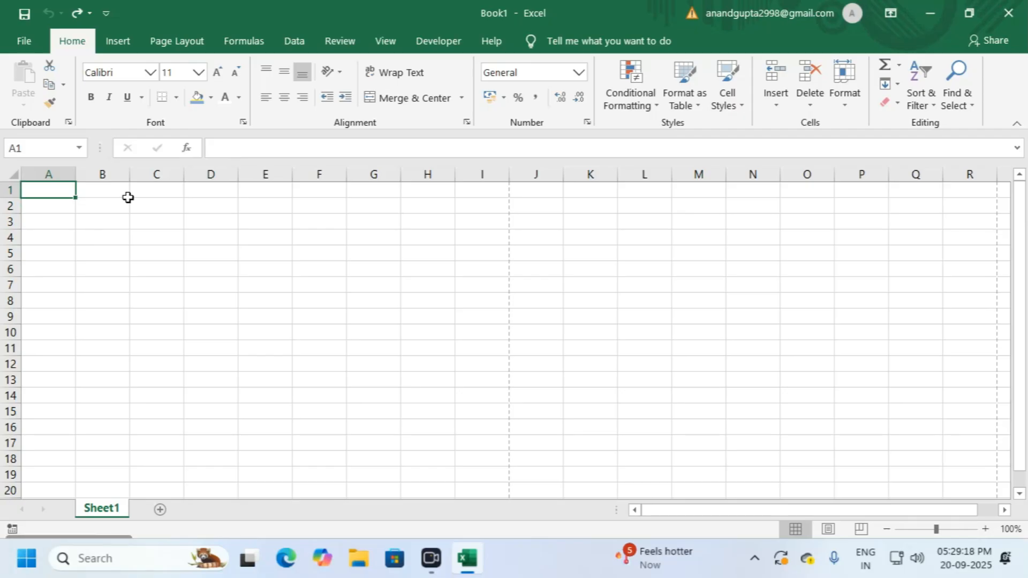
key("Caps_Lock")
type("D")
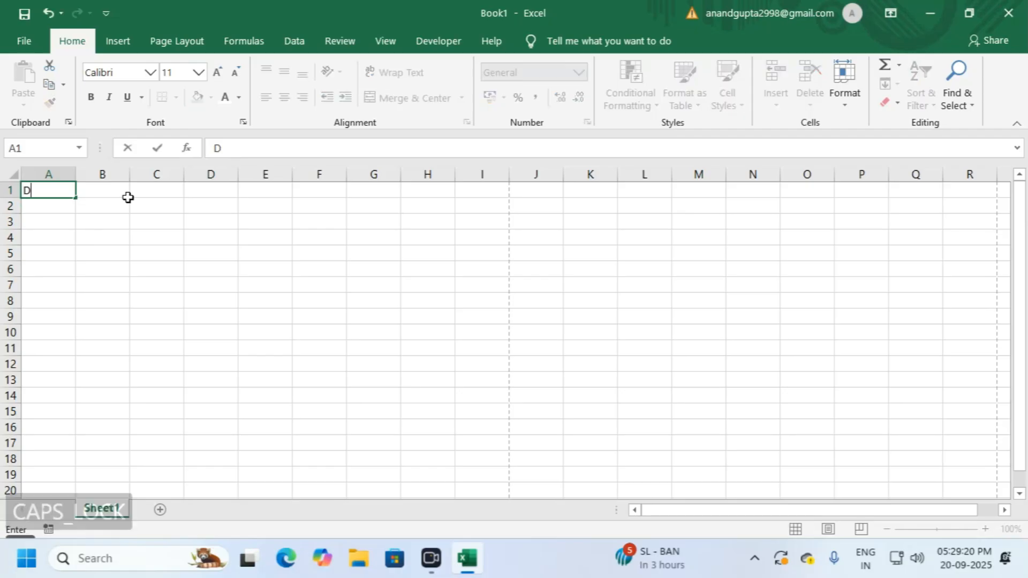
key("BackSpace")
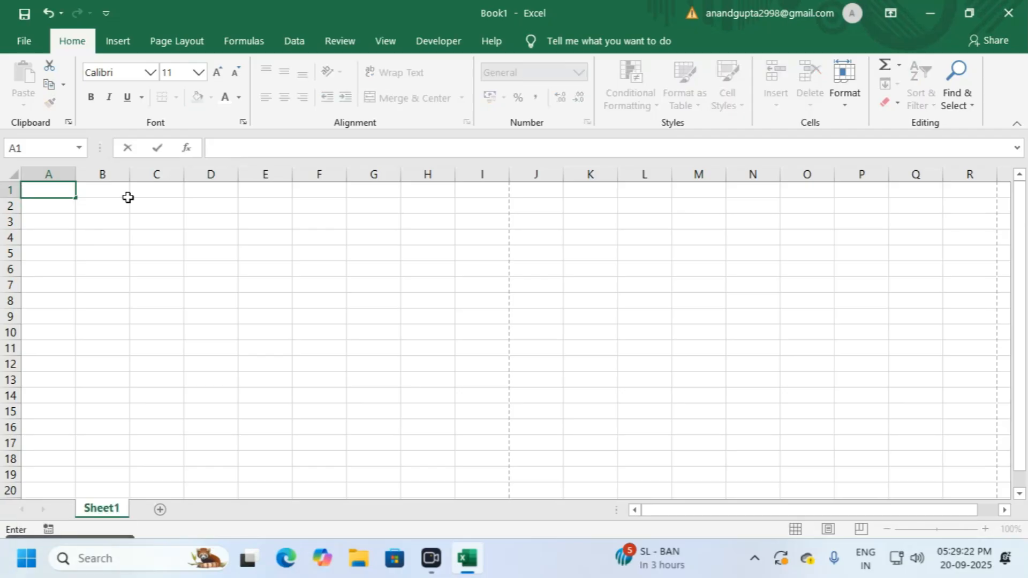
type("D")
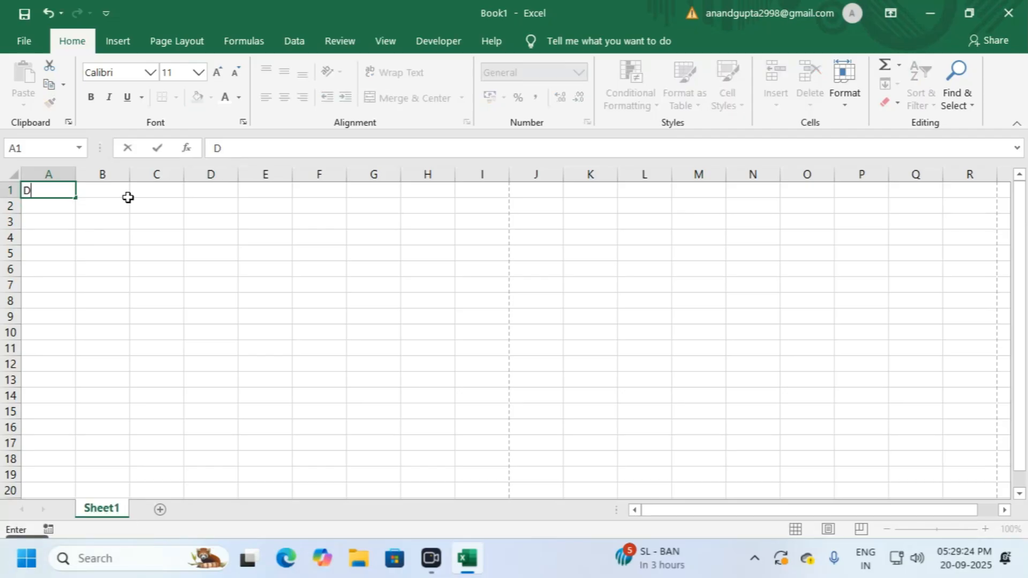
type("ATA ")
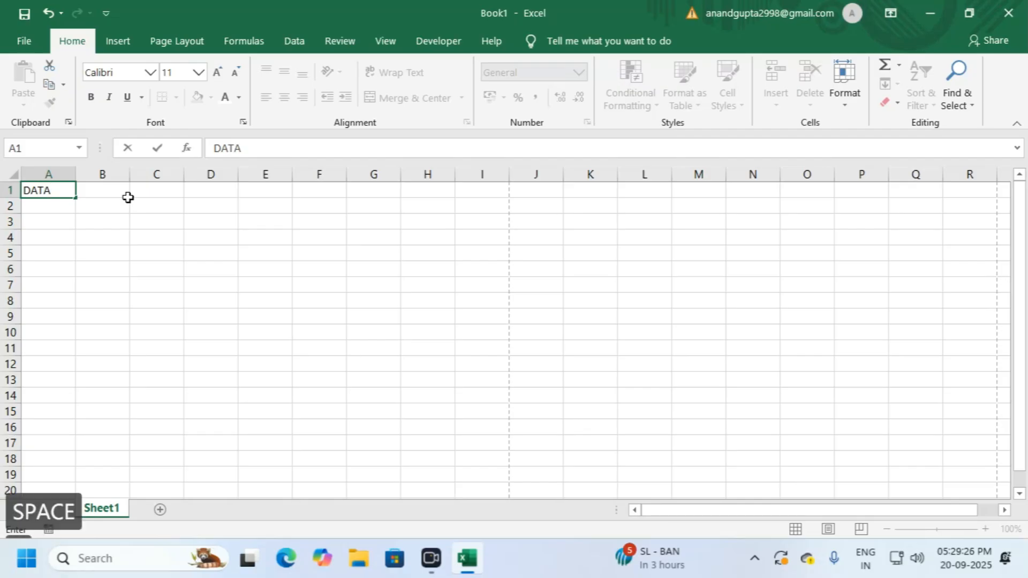
type("SMART CO")
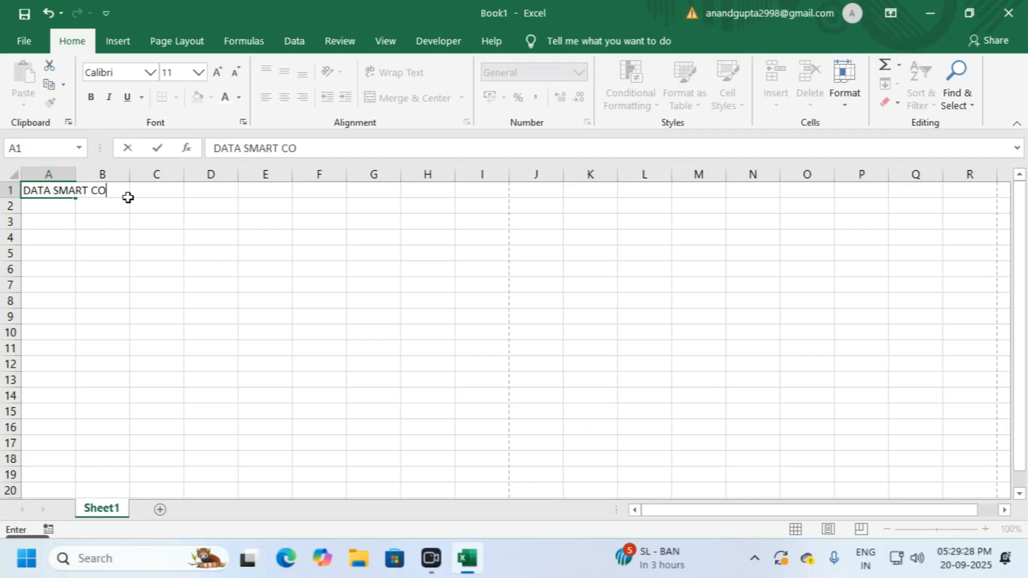
type("MPUTER ")
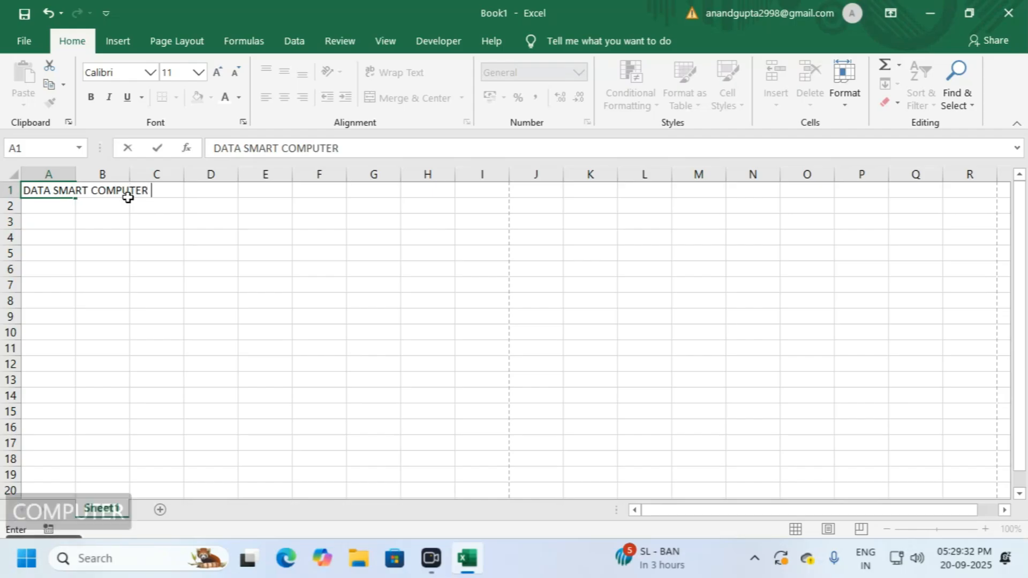
type("TEE")
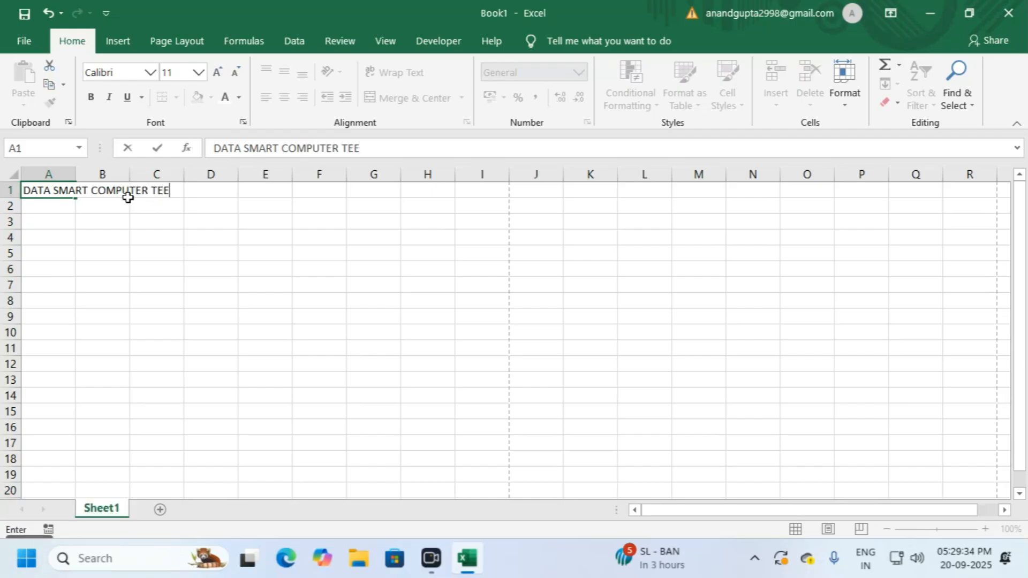
key("BackSpace")
key("BackSpace")
key("BackSpace")
type("T")
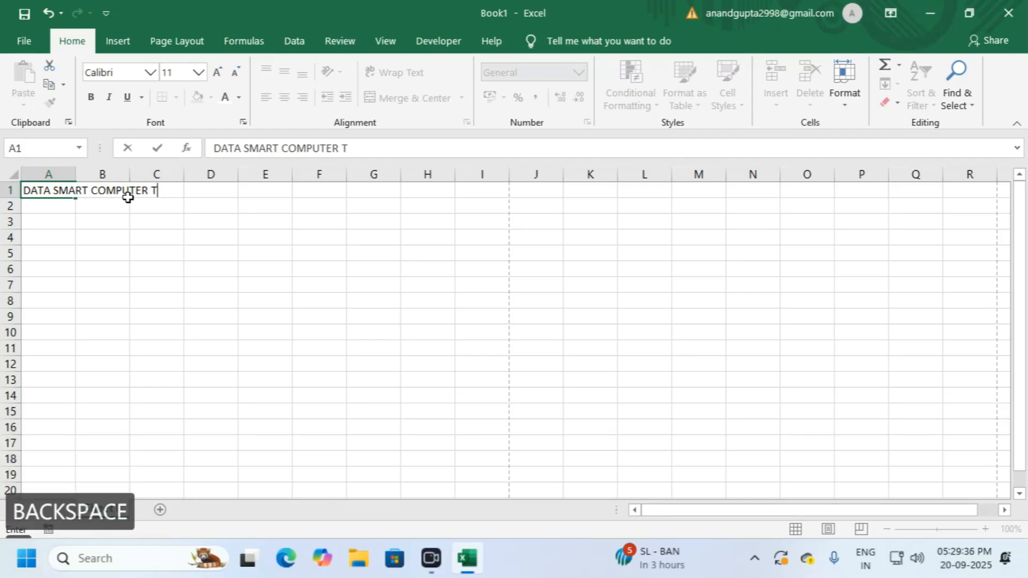
type("OOLS")
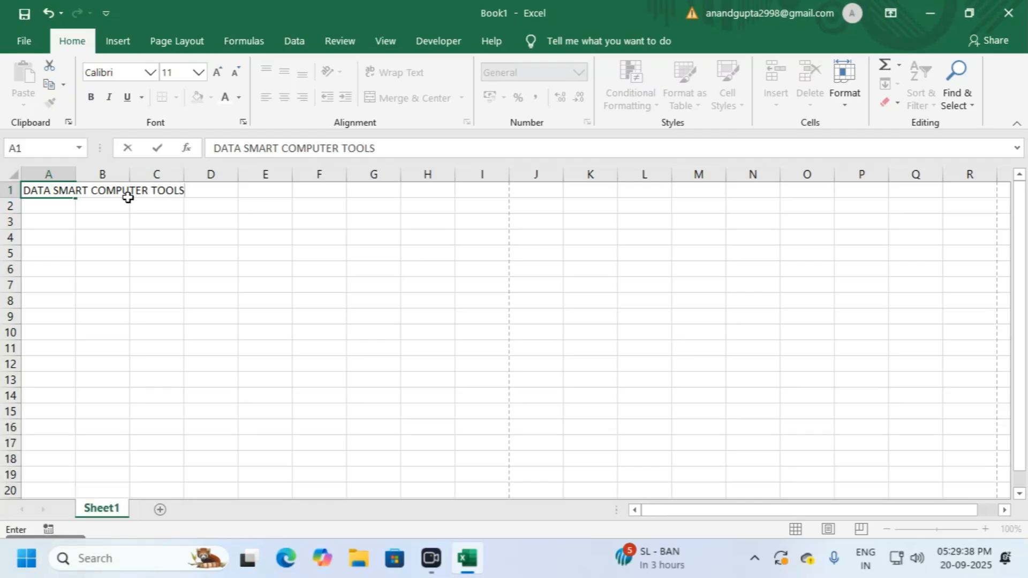
left_click(50, 191)
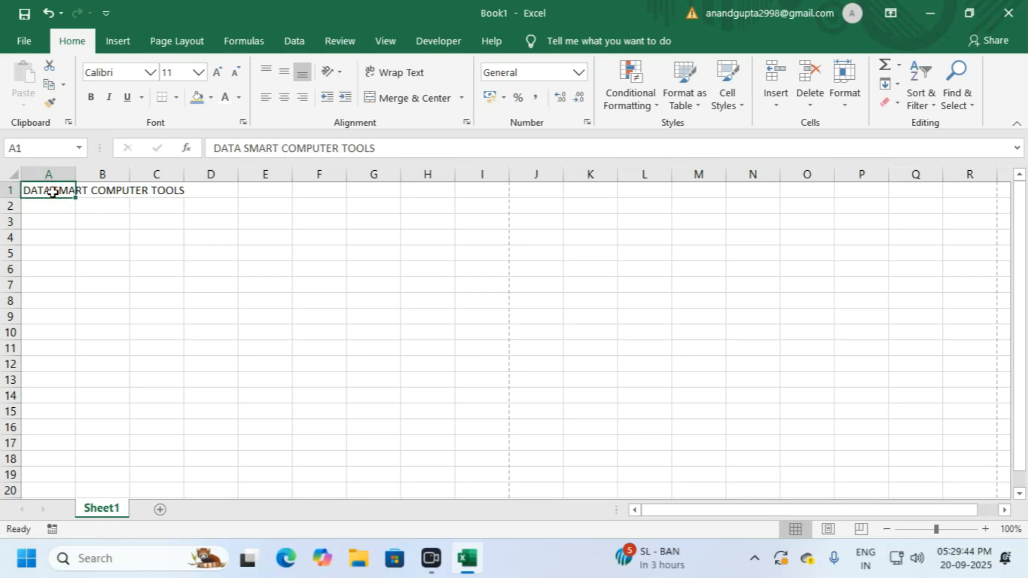
Step: Format the A1 company name as bold Arial Black at 14 pt
left_click(97, 100)
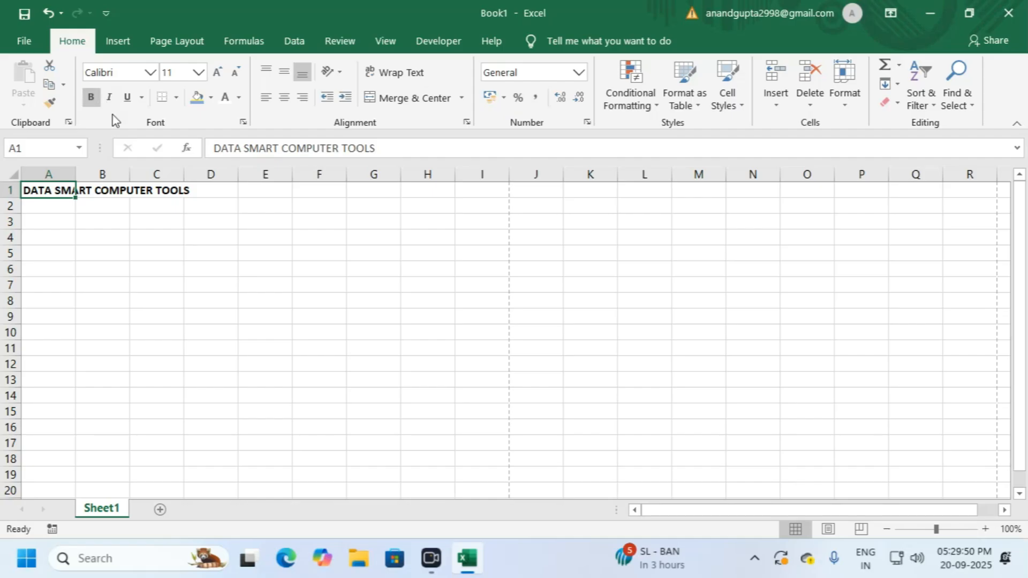
left_click(151, 72)
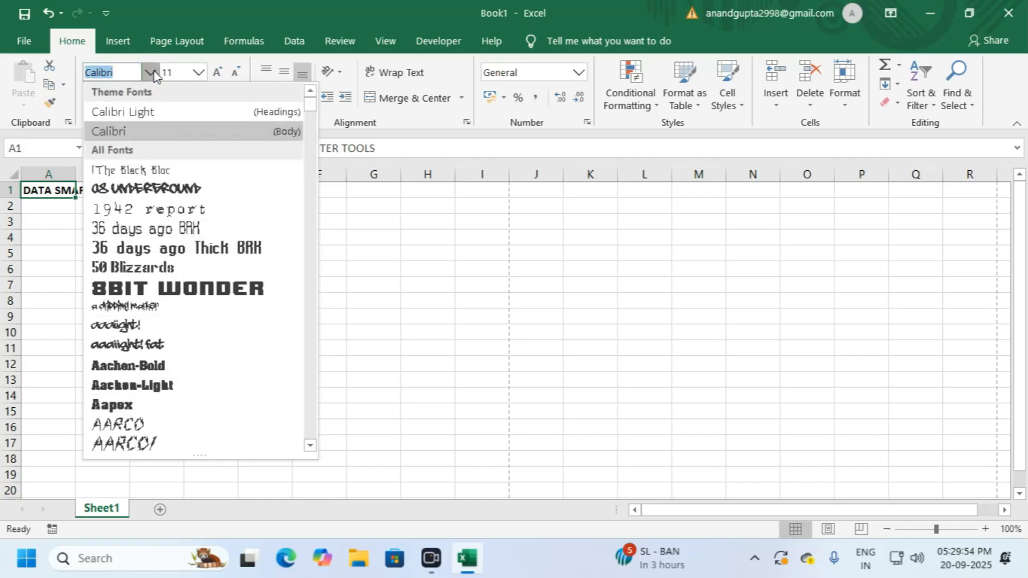
type("Arial")
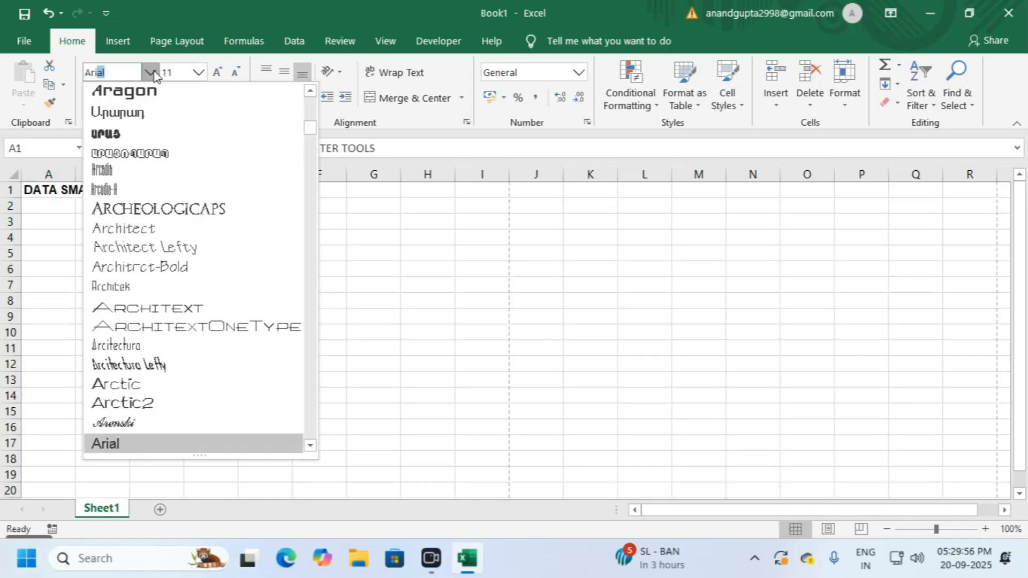
key("Down")
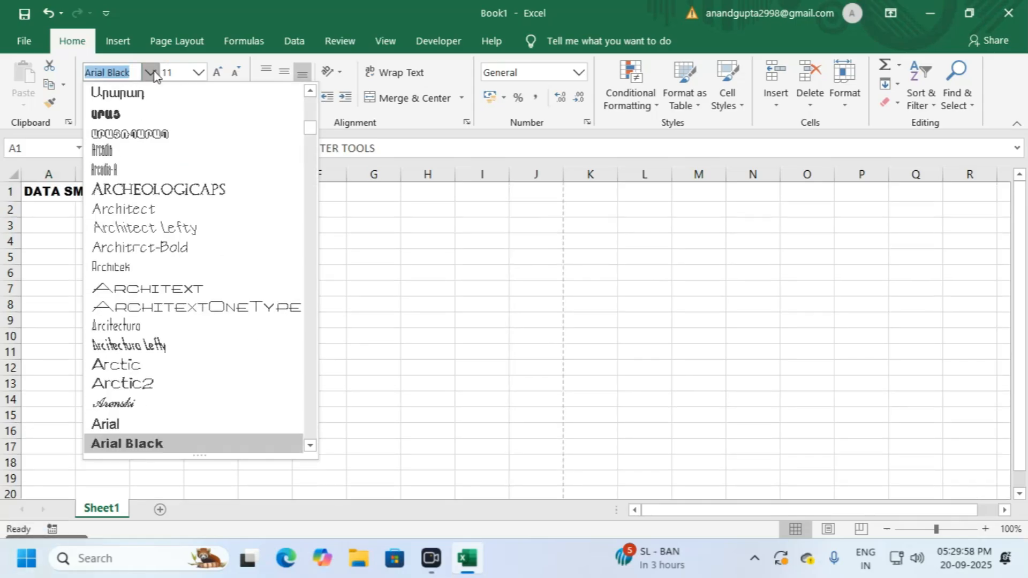
key("Return")
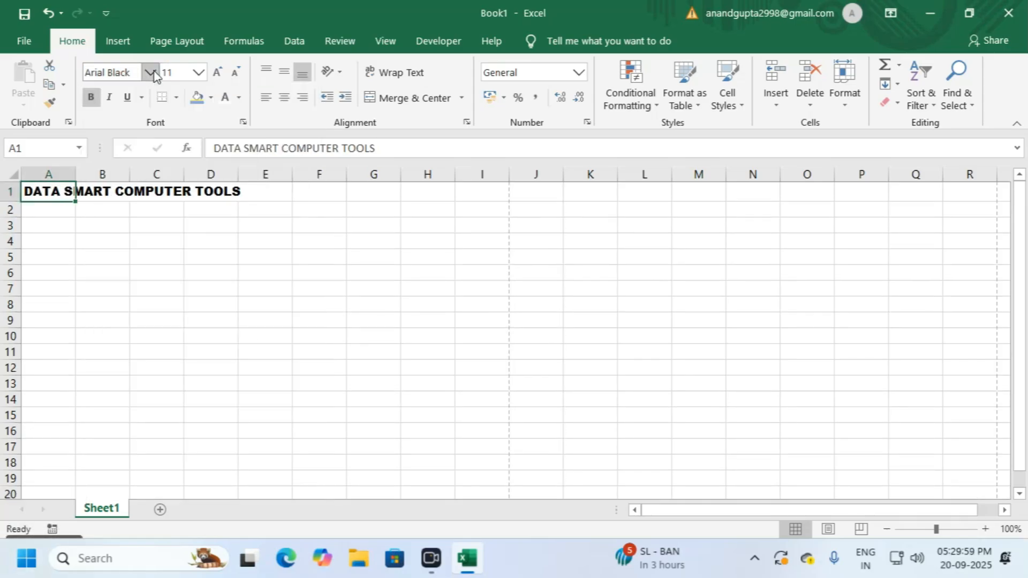
left_click(221, 73)
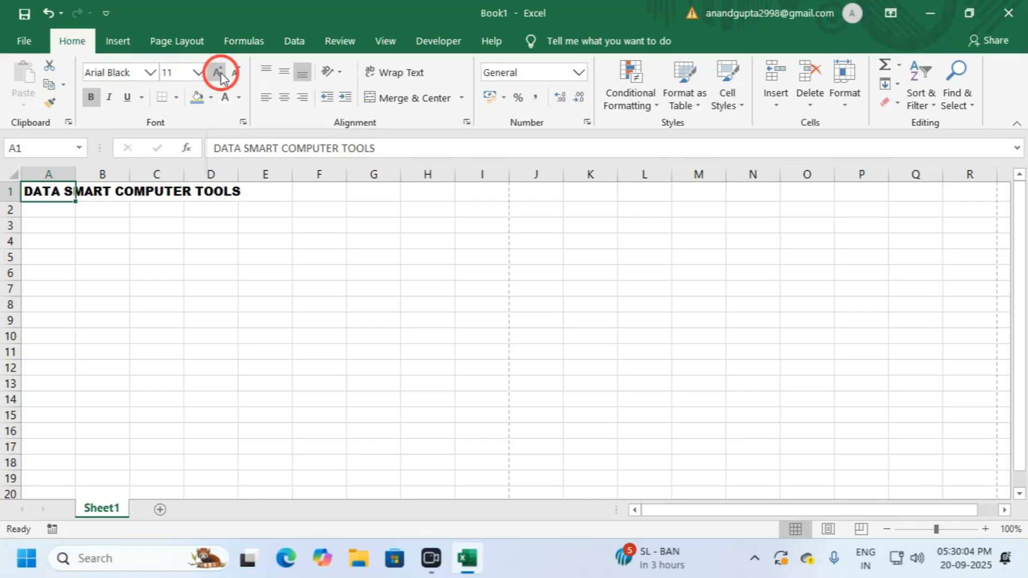
left_click(221, 72)
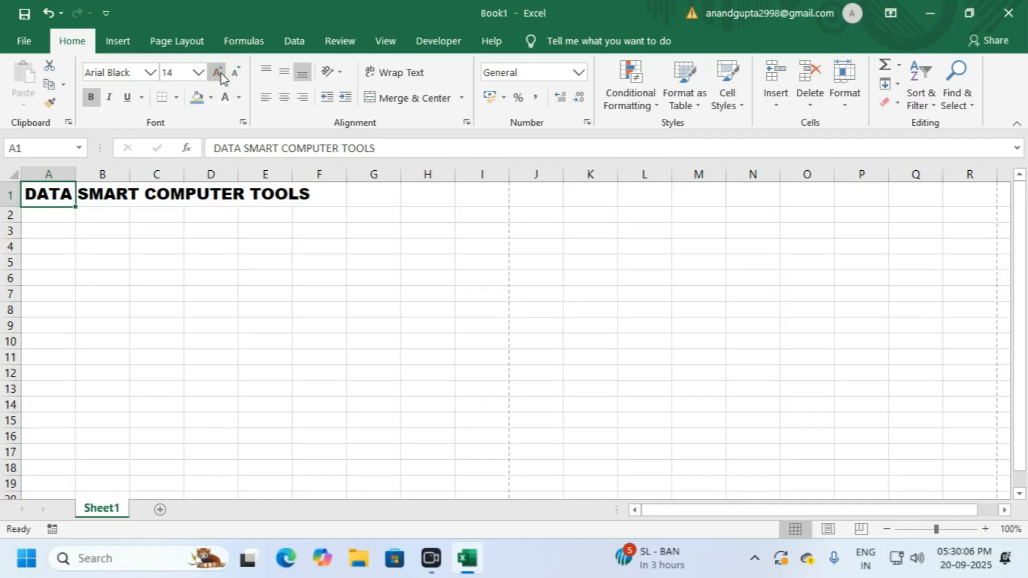
left_click(230, 242)
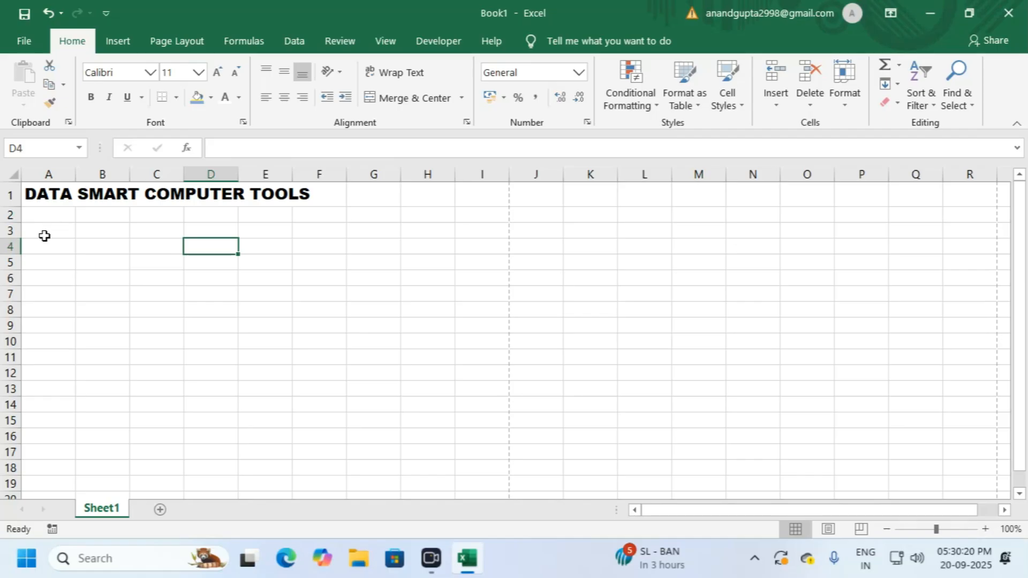
left_click(39, 215)
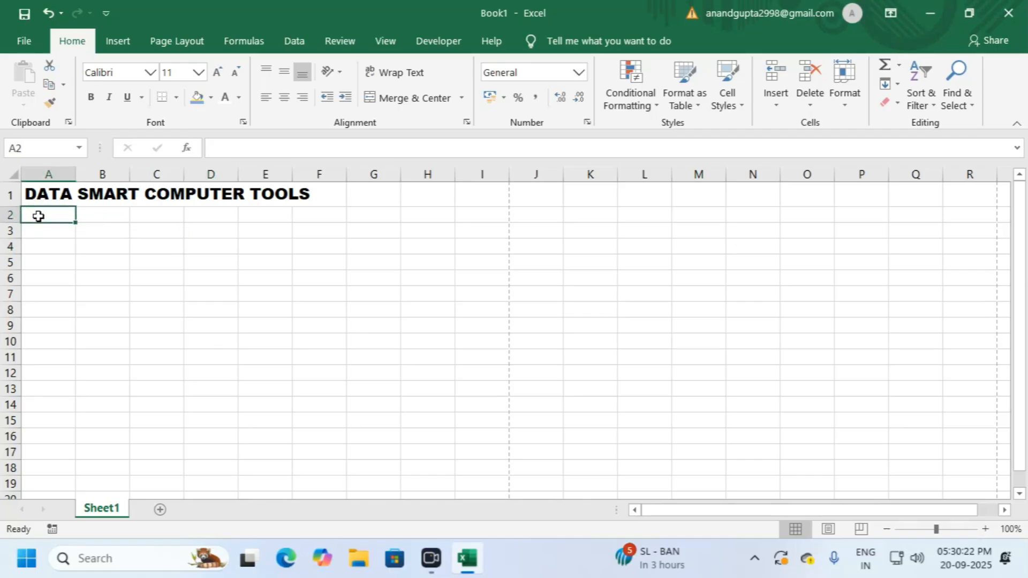
left_click_drag(49, 217, 393, 217)
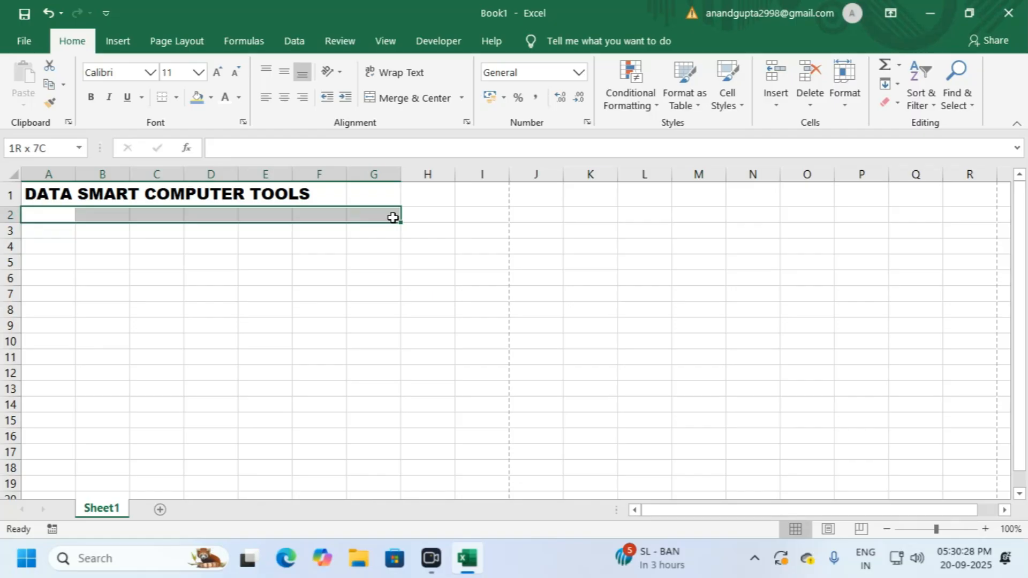
left_click_drag(393, 217, 482, 214)
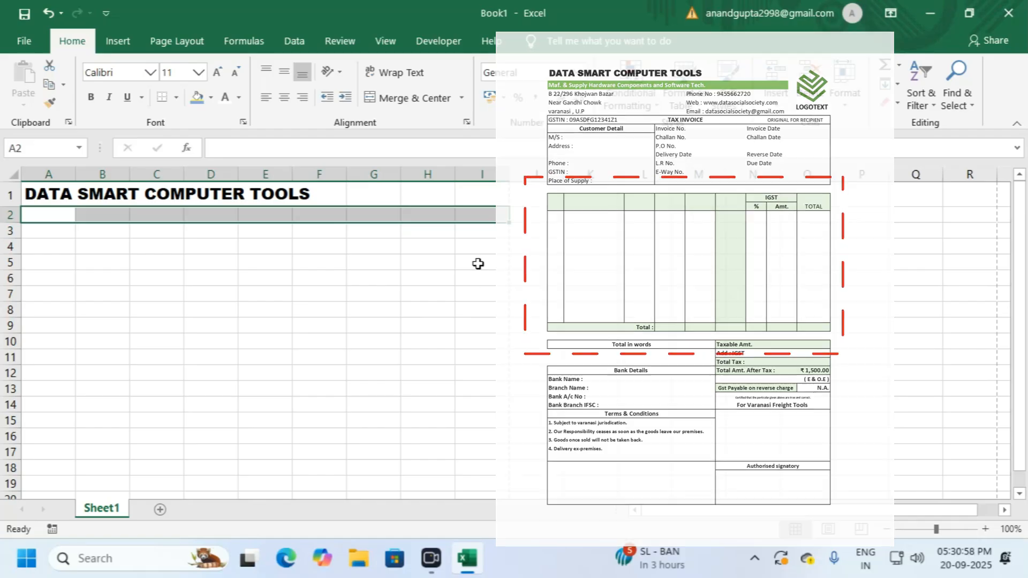
left_click_drag(64, 172, 268, 175)
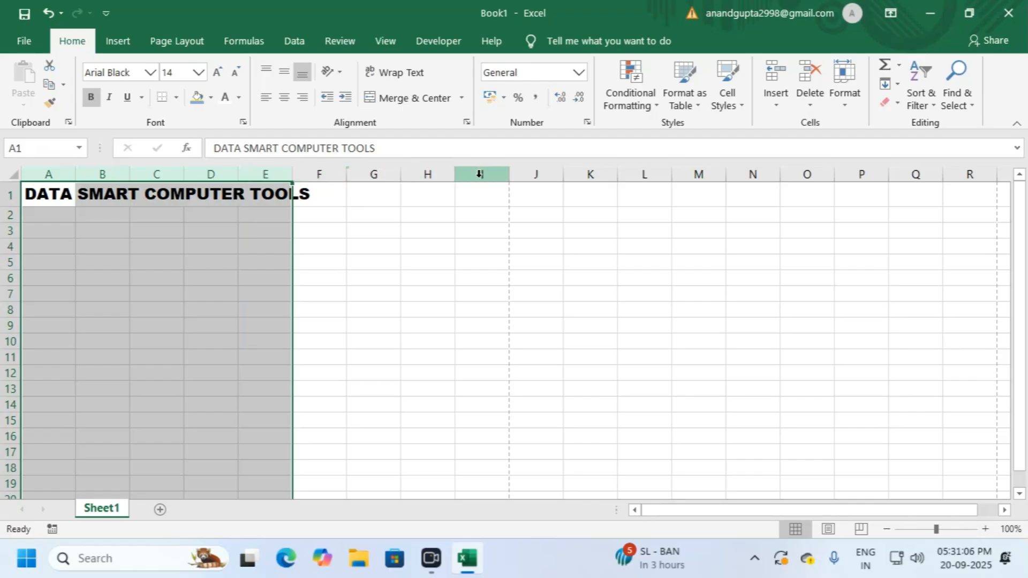
left_click(454, 277)
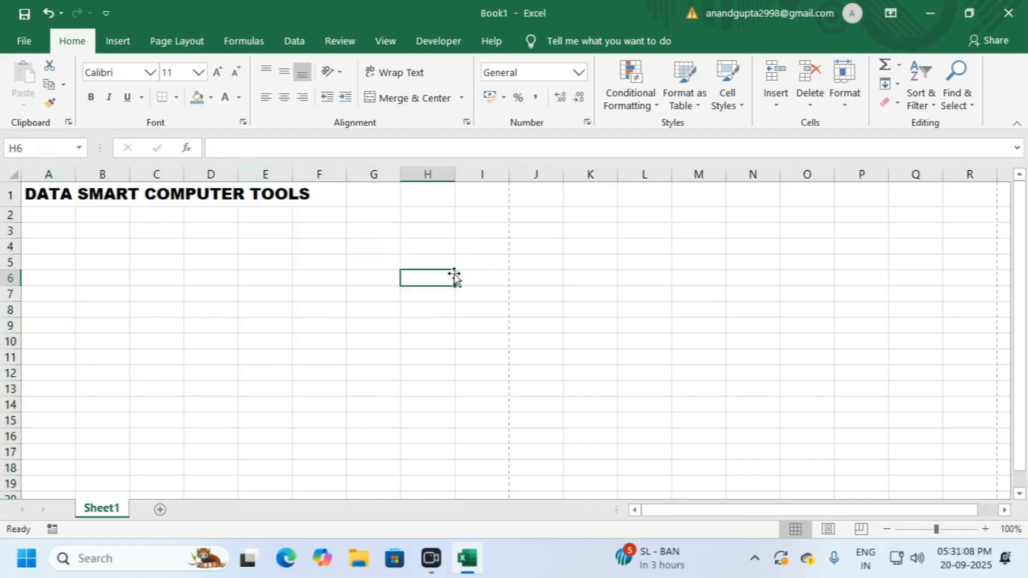
left_click(484, 273)
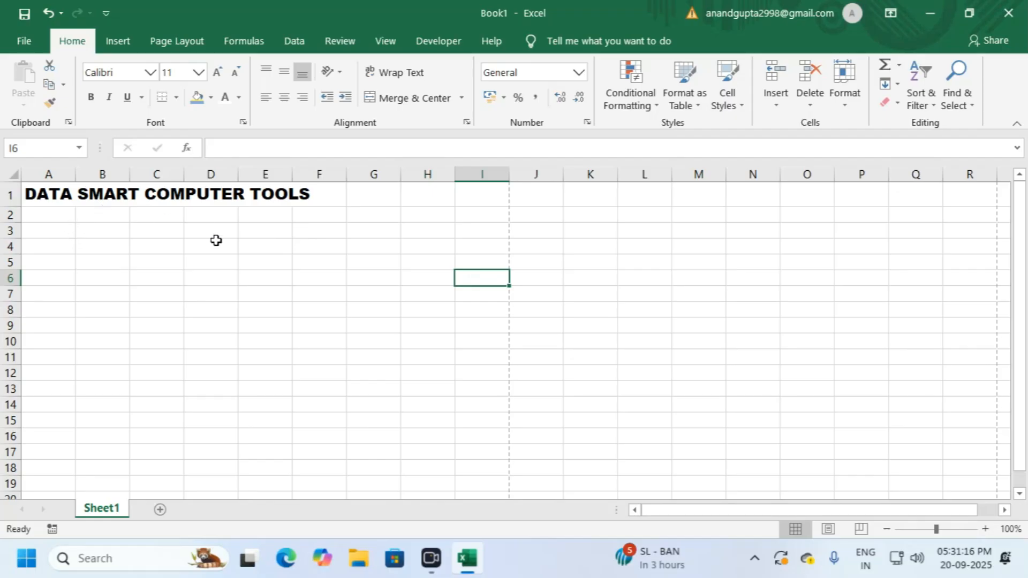
left_click_drag(53, 214, 484, 215)
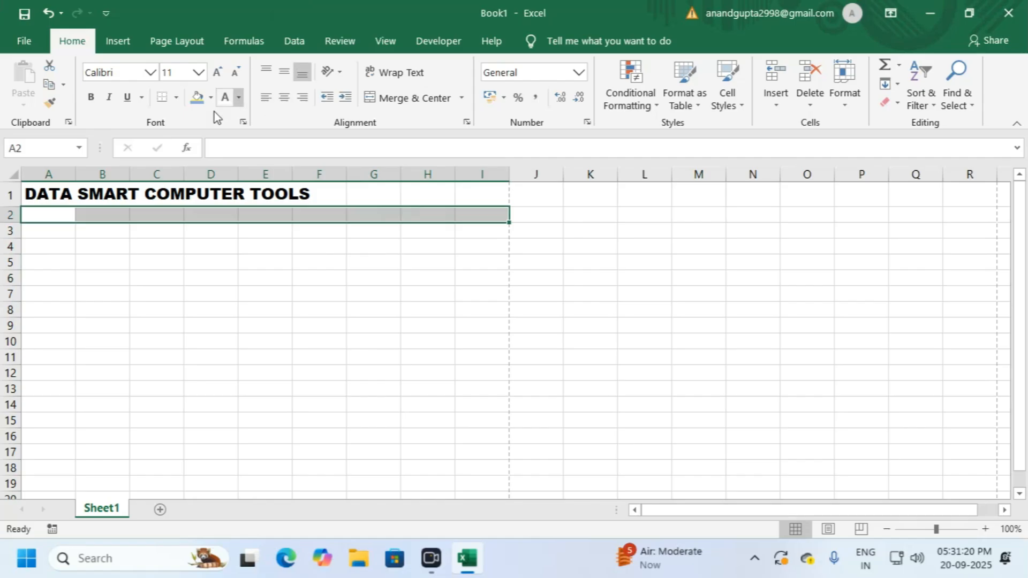
Step: Apply a Green, Accent 6 fill to A2:I2 and inspect the resulting band
left_click(212, 98)
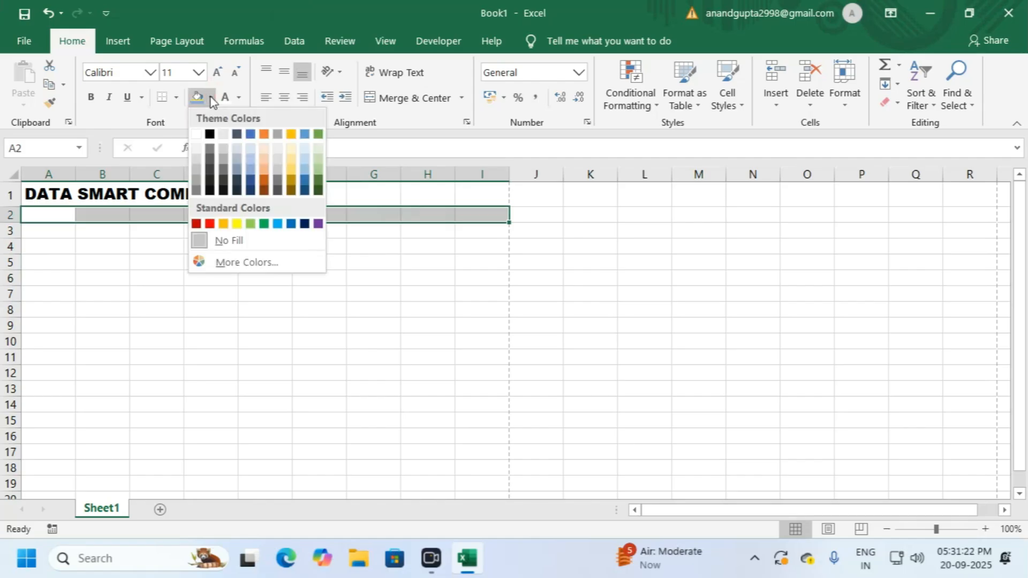
left_click(320, 135)
left_click(337, 299)
left_click(283, 220)
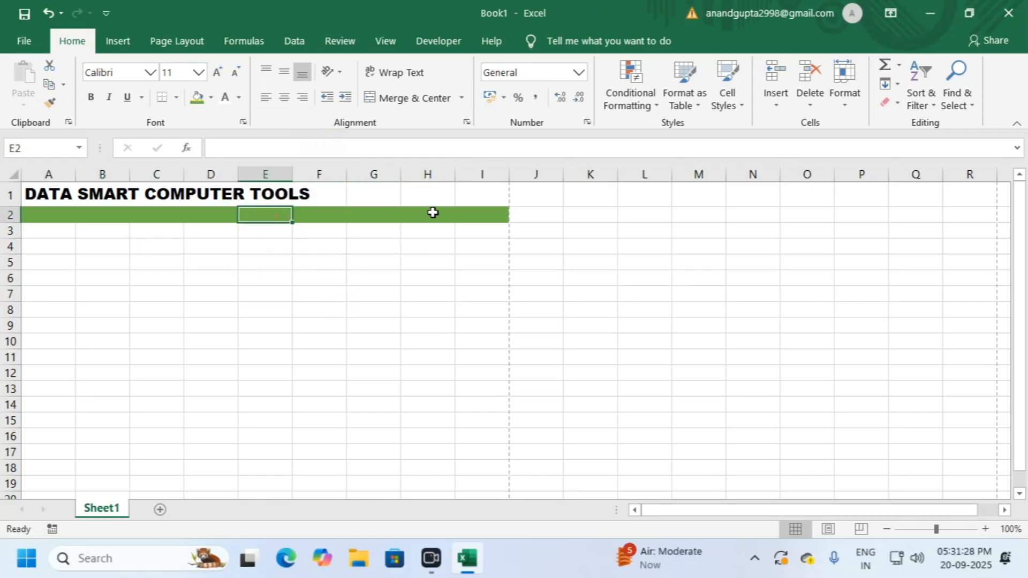
left_click(39, 217)
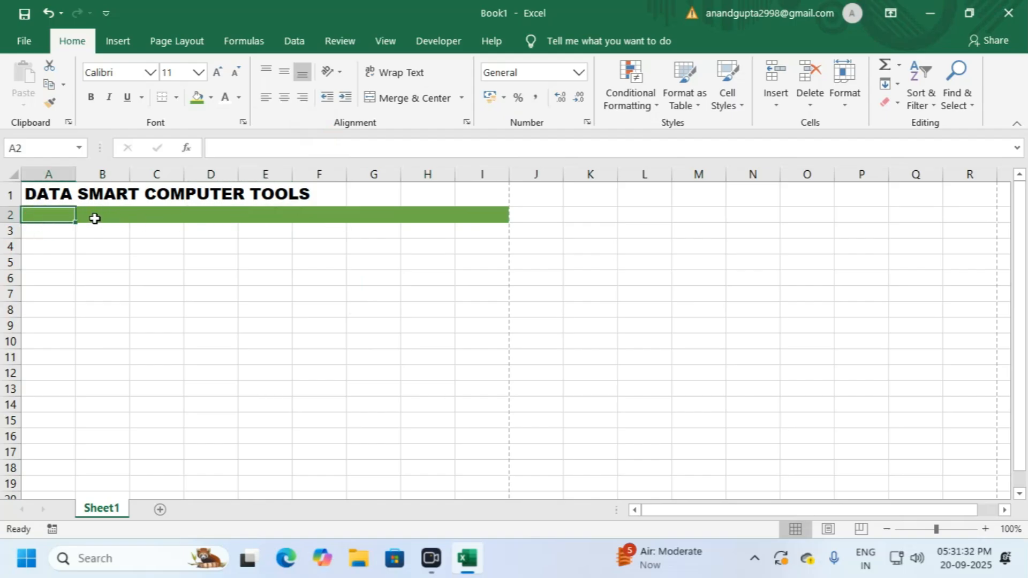
left_click_drag(61, 214, 394, 217)
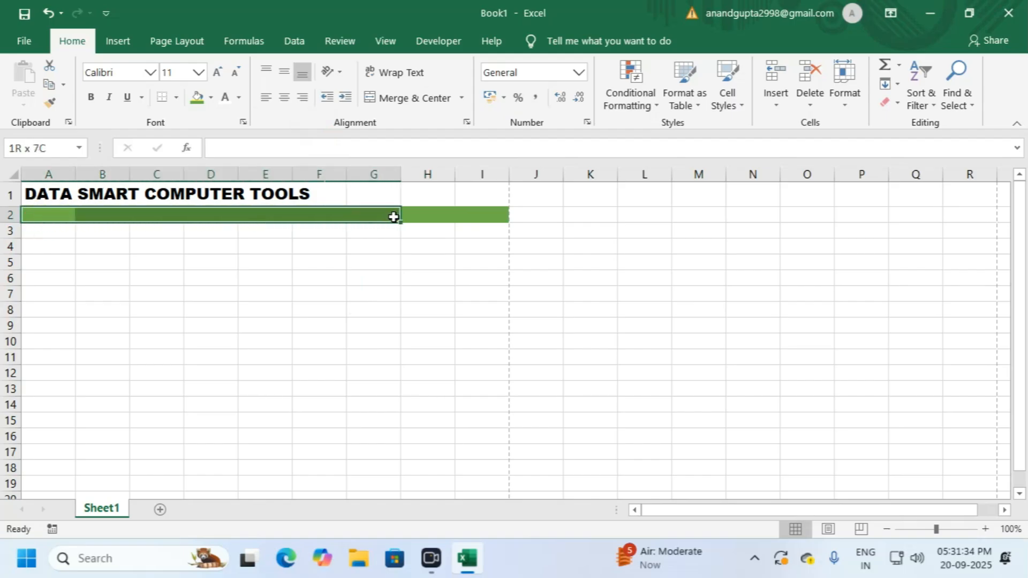
left_click(31, 215)
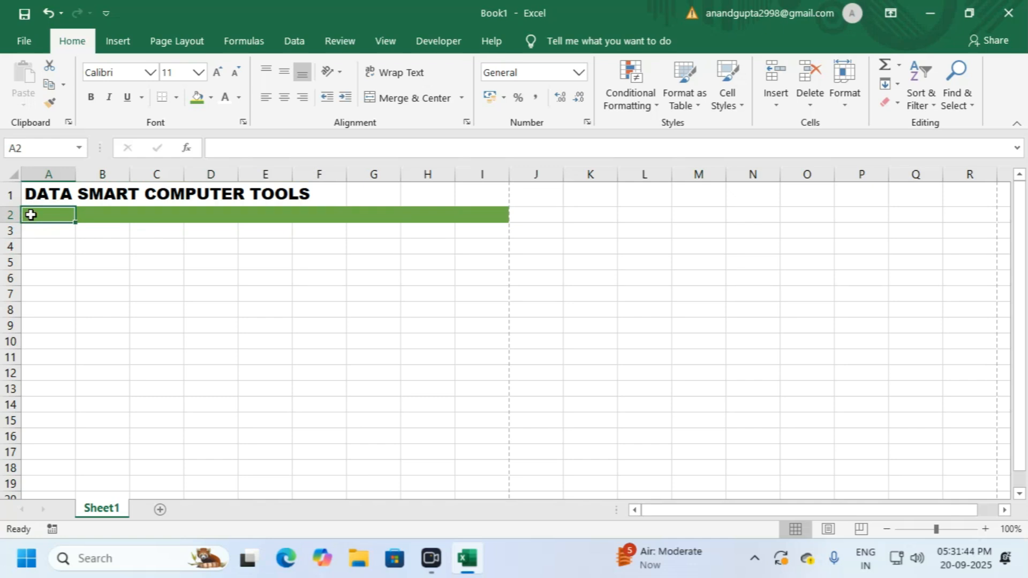
Step: Enter the tagline 'Maf. & Supply Hardware Components and Software Tech.' in A2
type("M")
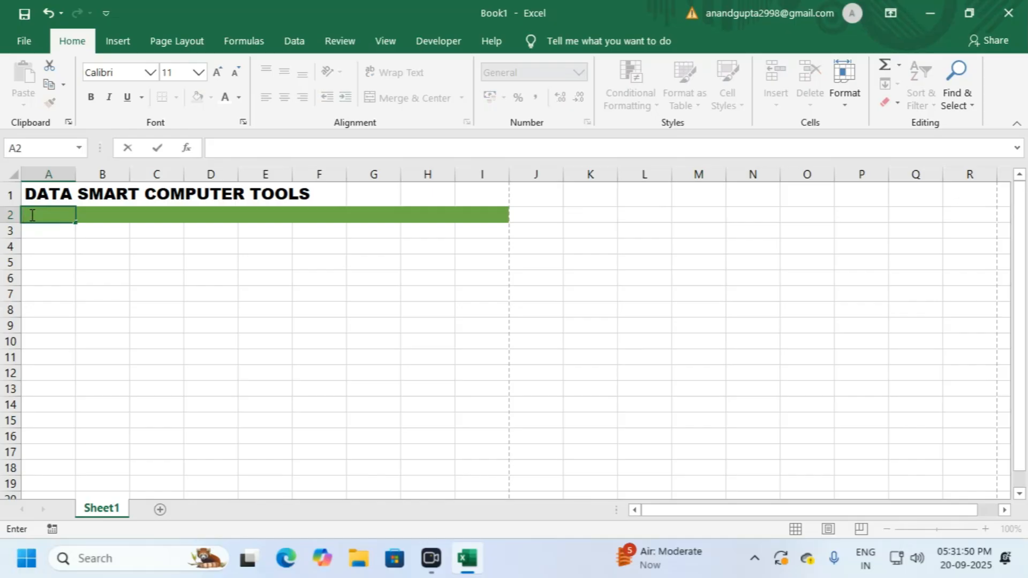
type("m")
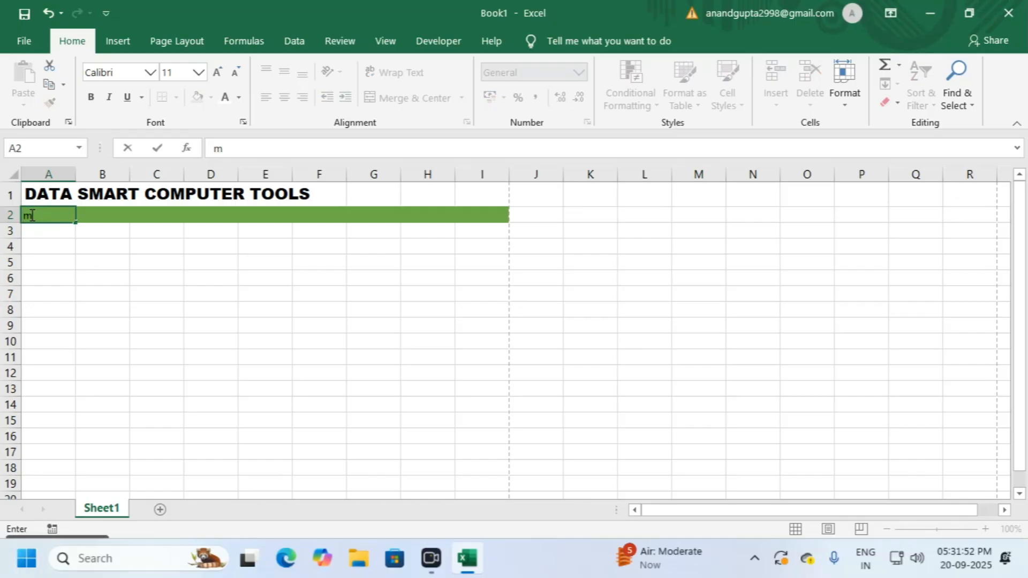
type("AF.")
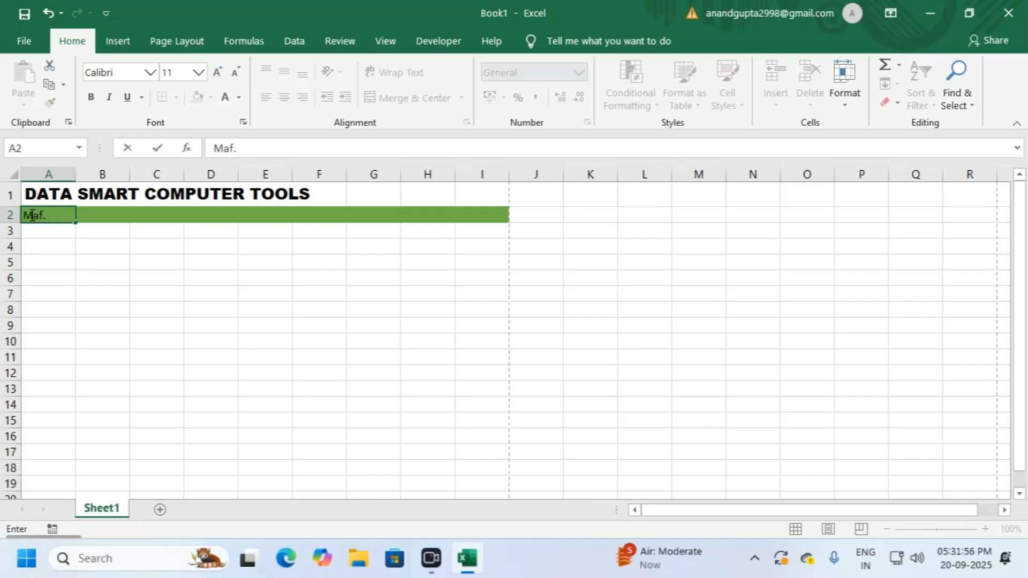
type(" & Supply Hardware and Sof")
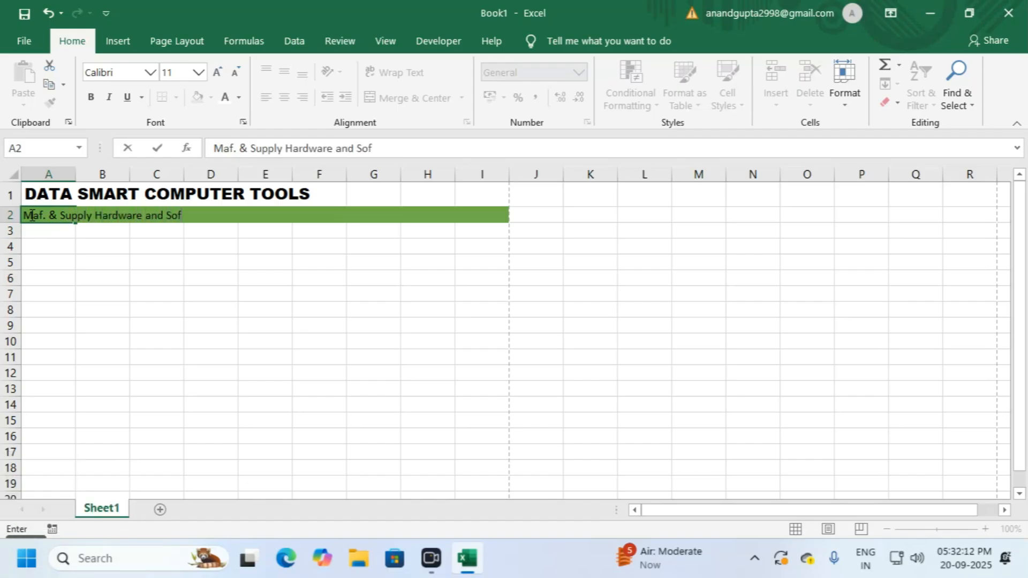
type("tware Tech.")
left_click(145, 215)
type("Components")
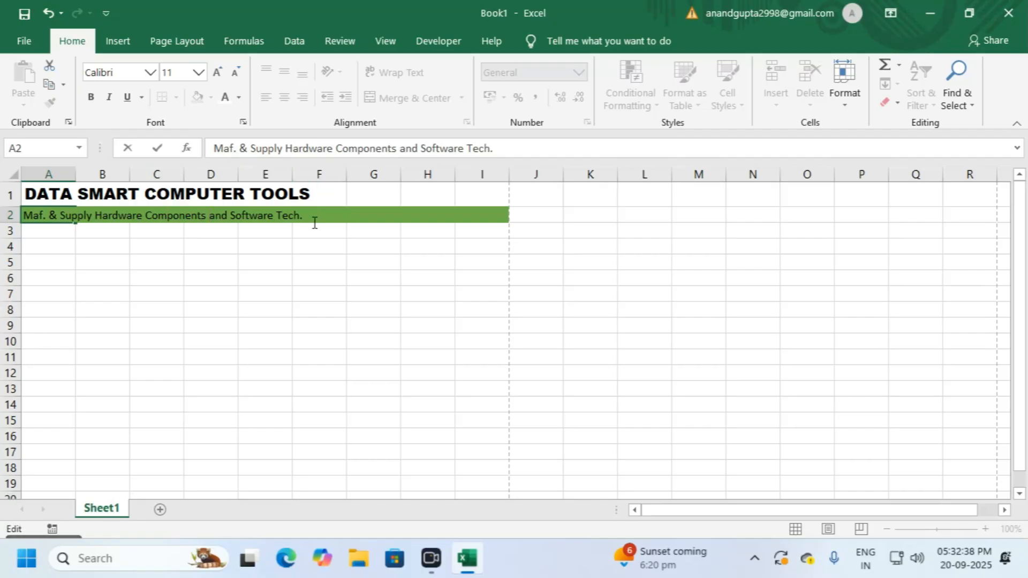
left_click(310, 247)
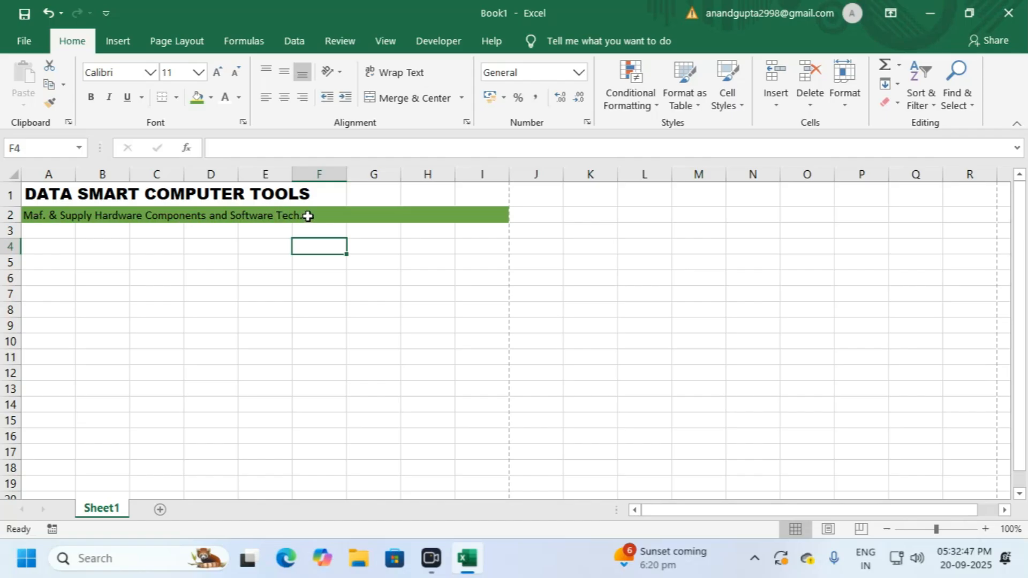
Step: Make the A2 tagline bold white text on the green band
left_click(33, 216)
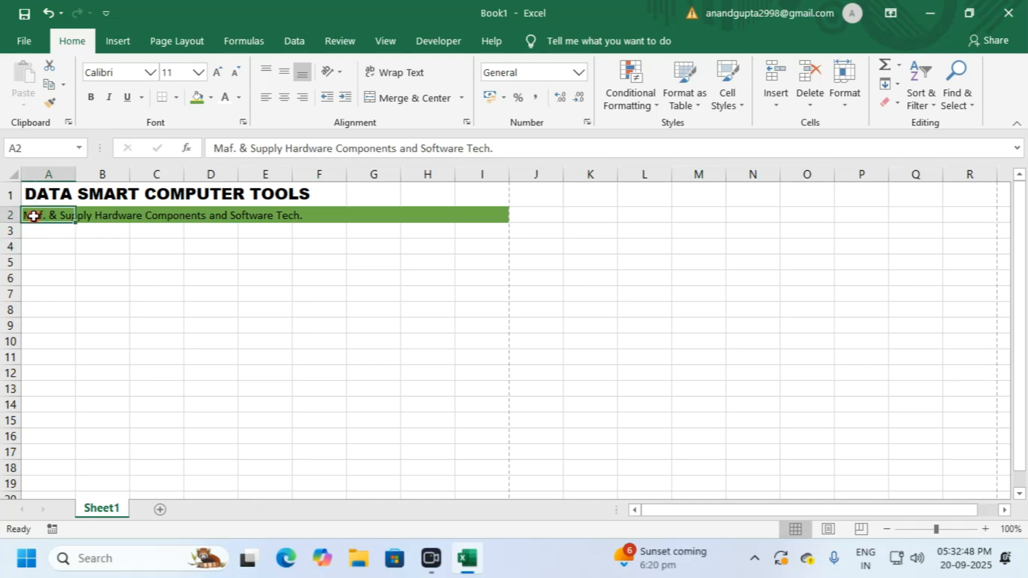
left_click(226, 96)
left_click(90, 99)
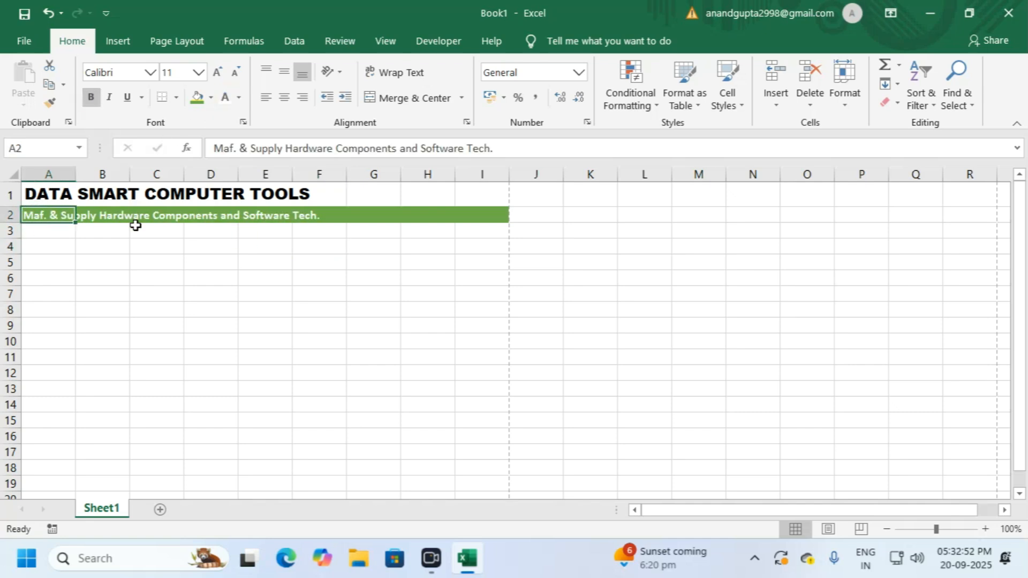
left_click(142, 249)
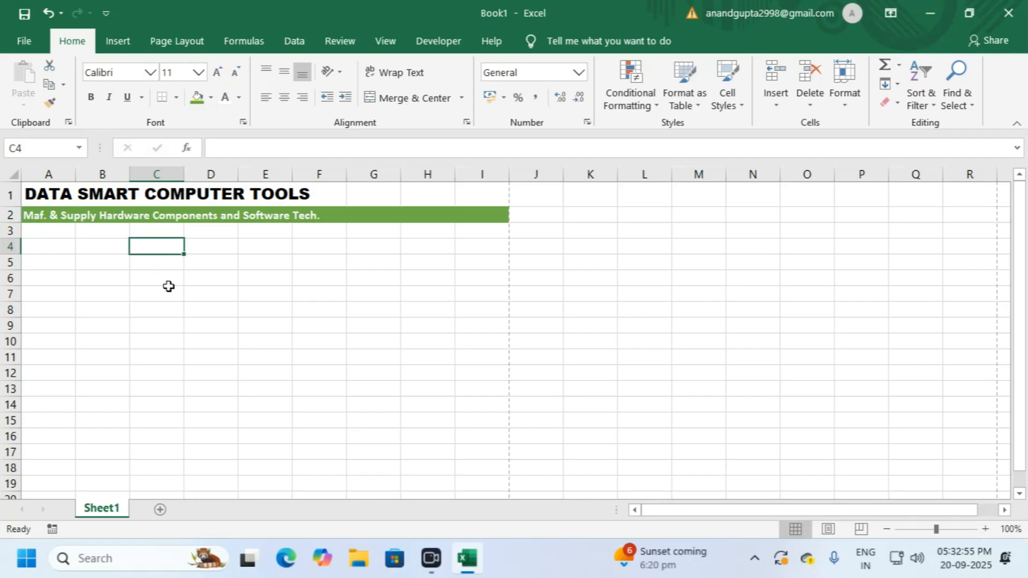
left_click(170, 281)
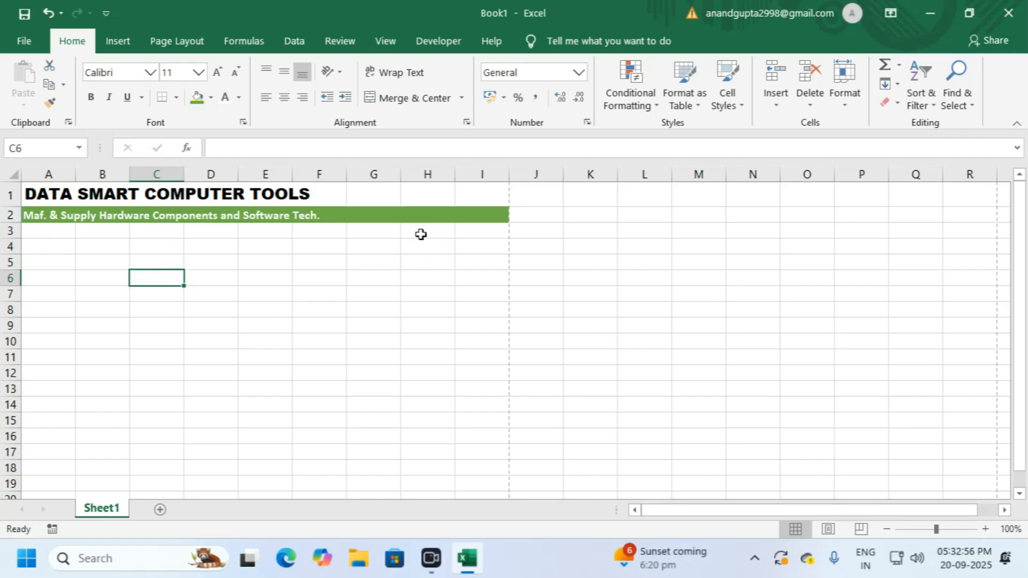
left_click(48, 231)
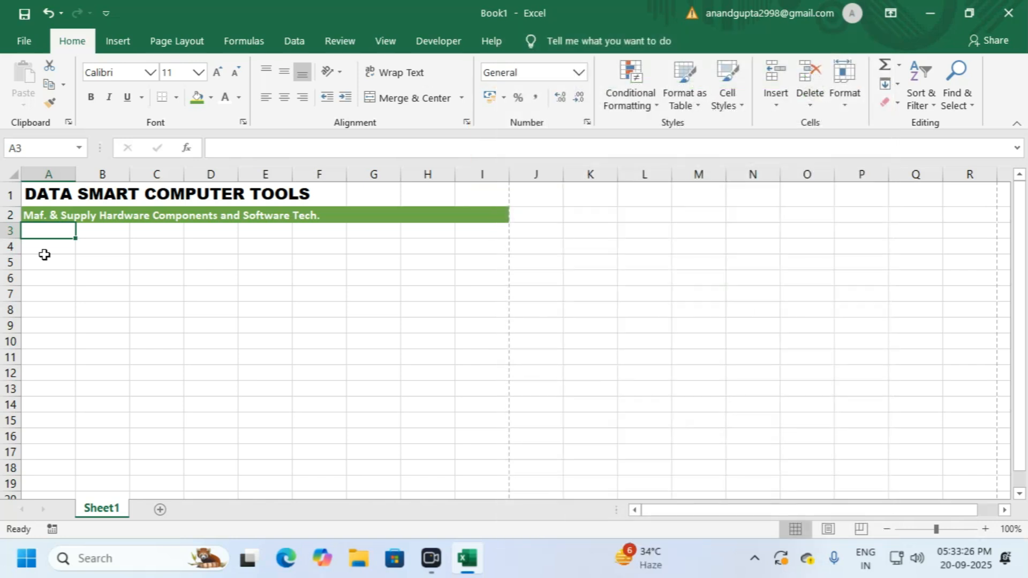
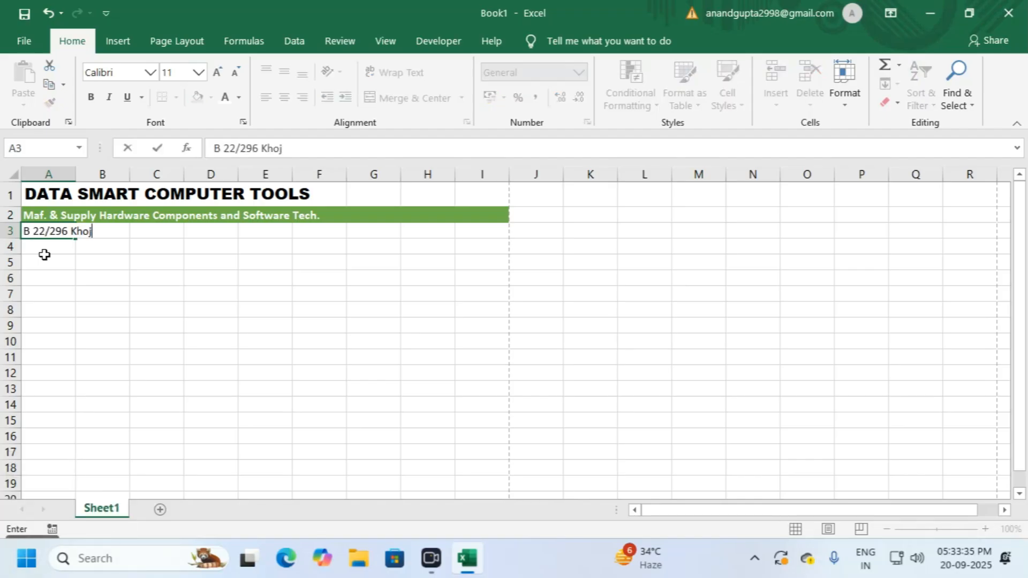
Step: Enter the business's three postal address lines into A3, A4 and A5
key("Return")
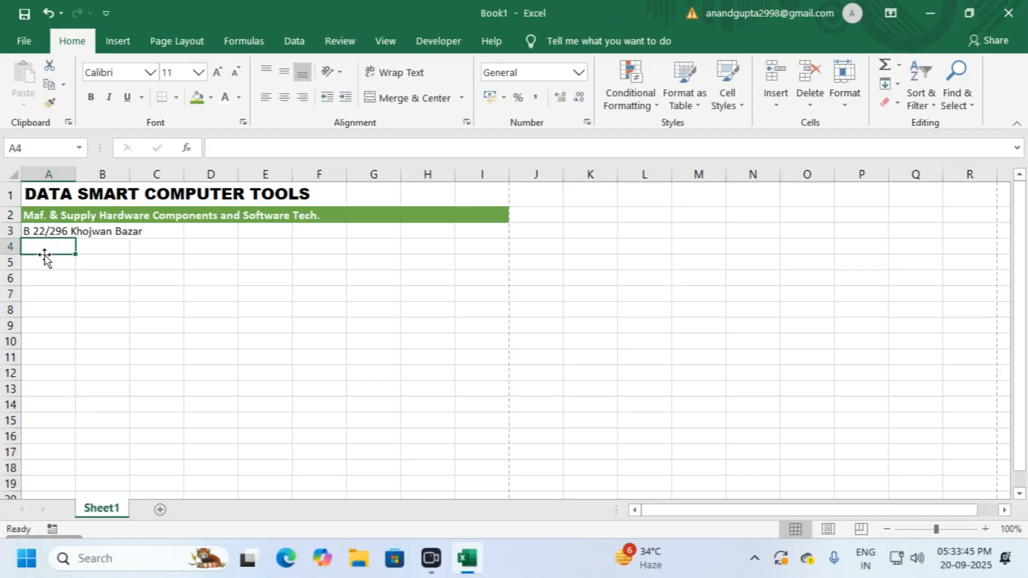
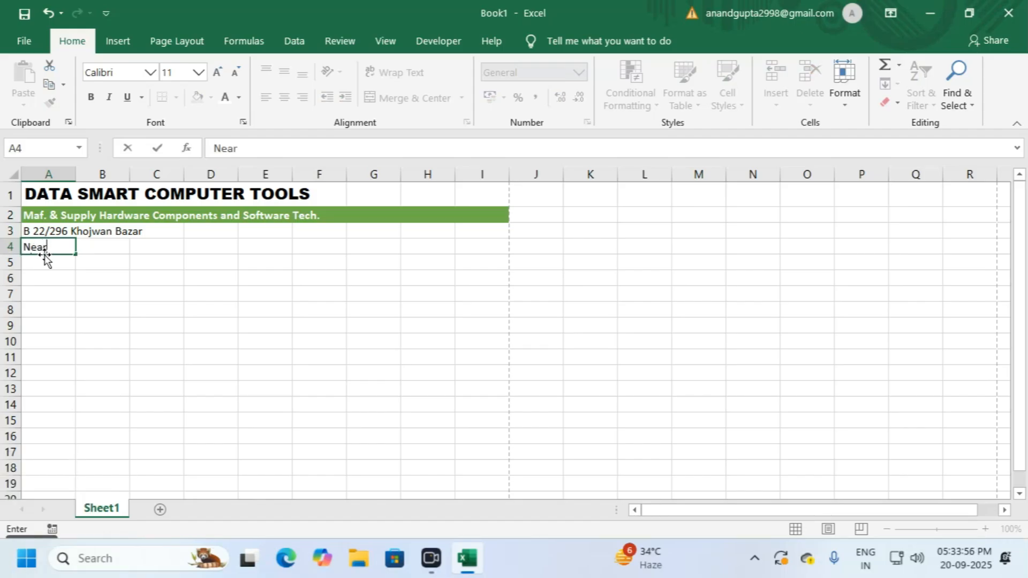
key("Return")
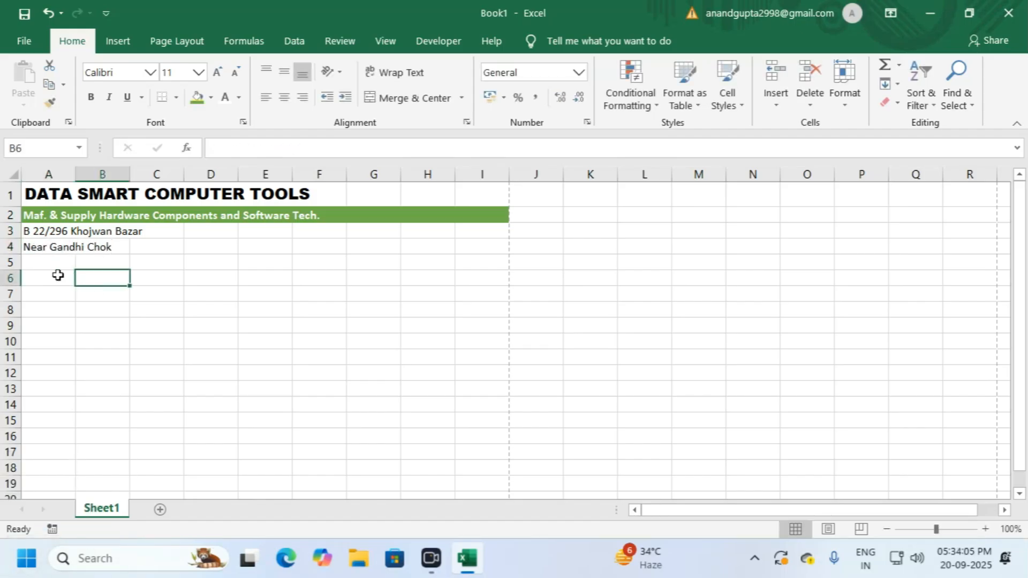
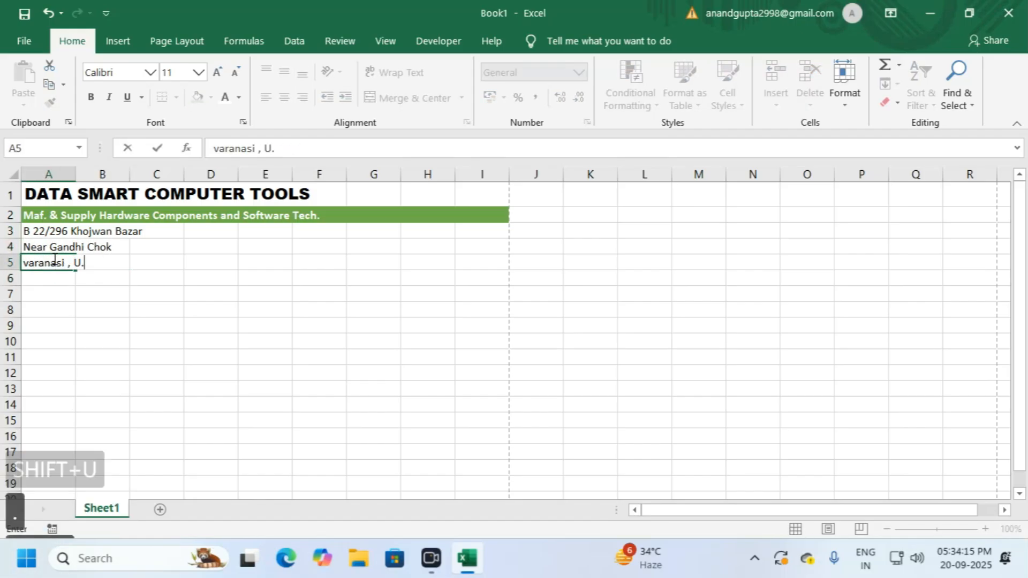
left_click(115, 292)
left_click(430, 234)
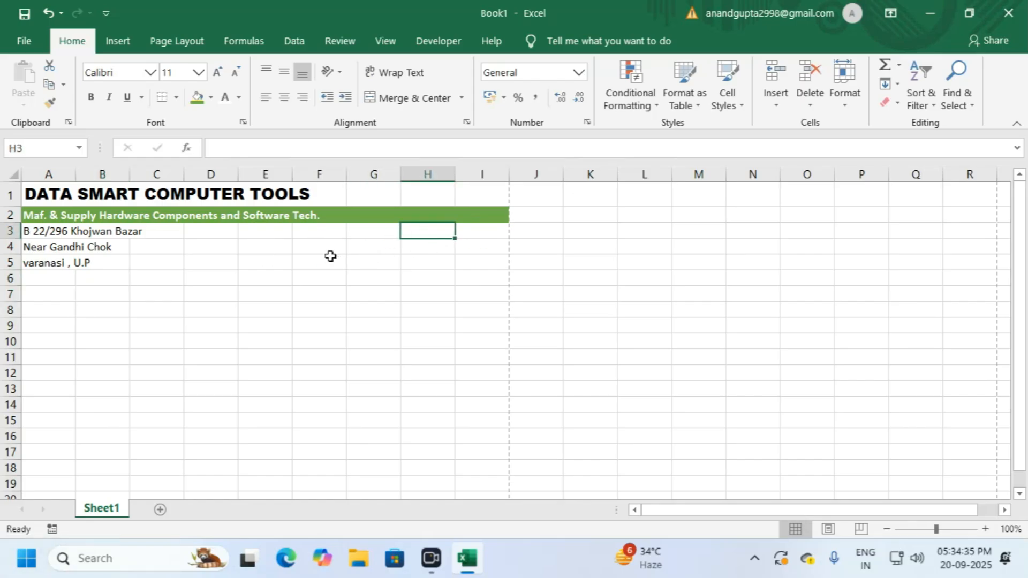
Step: Enter the business phone number and website lines in G3 and G4
left_click(386, 232)
type("one No")
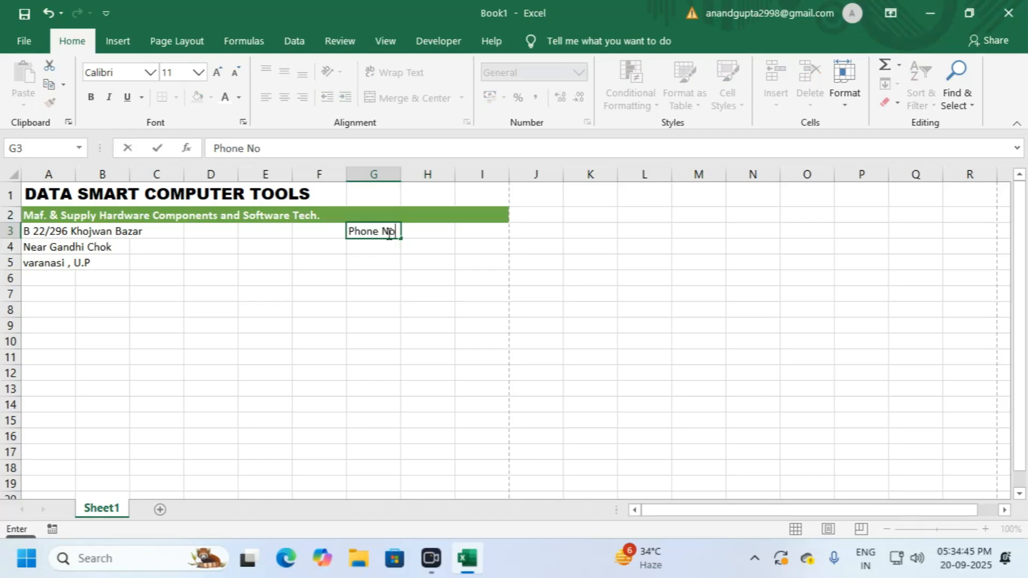
key("Return")
type("Web : www.datasocialsociety.com")
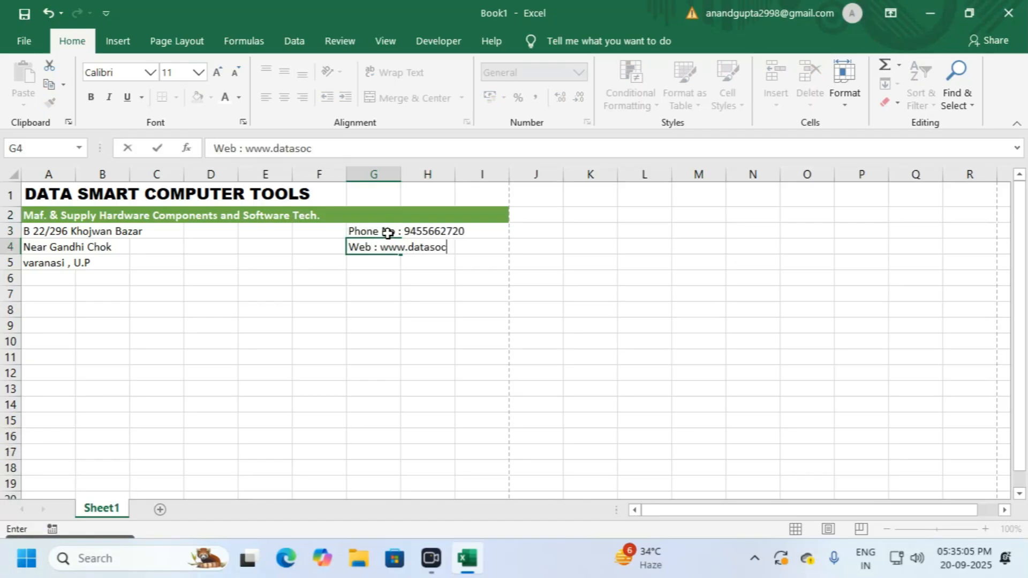
key("Return")
Step: Move the phone and web lines to E3:E4 and add the e-mail line in E5
left_click(393, 248)
left_click_drag(381, 231, 381, 248)
left_click_drag(348, 246, 237, 231)
left_click(310, 252)
left_click(293, 232)
left_click(271, 257)
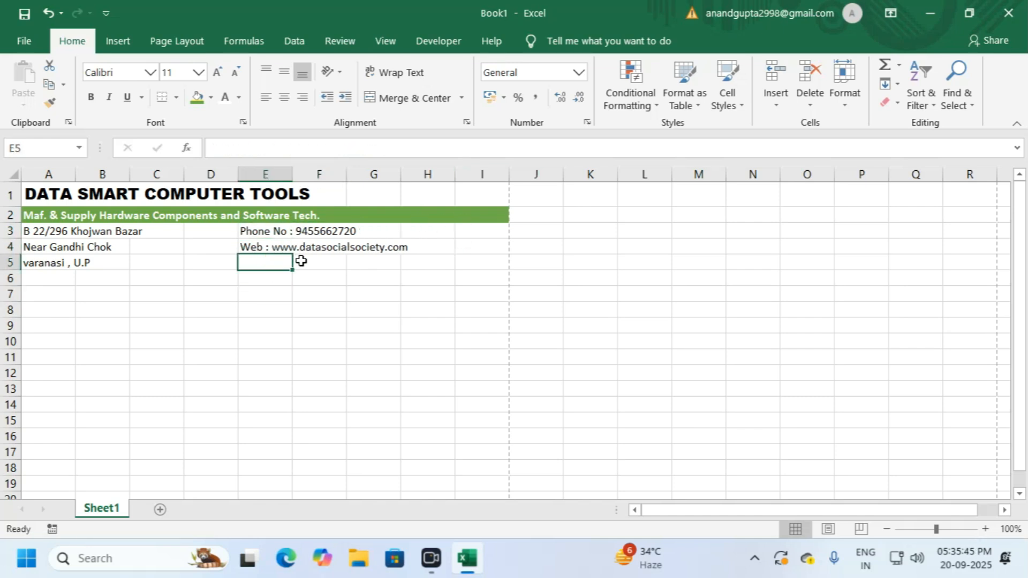
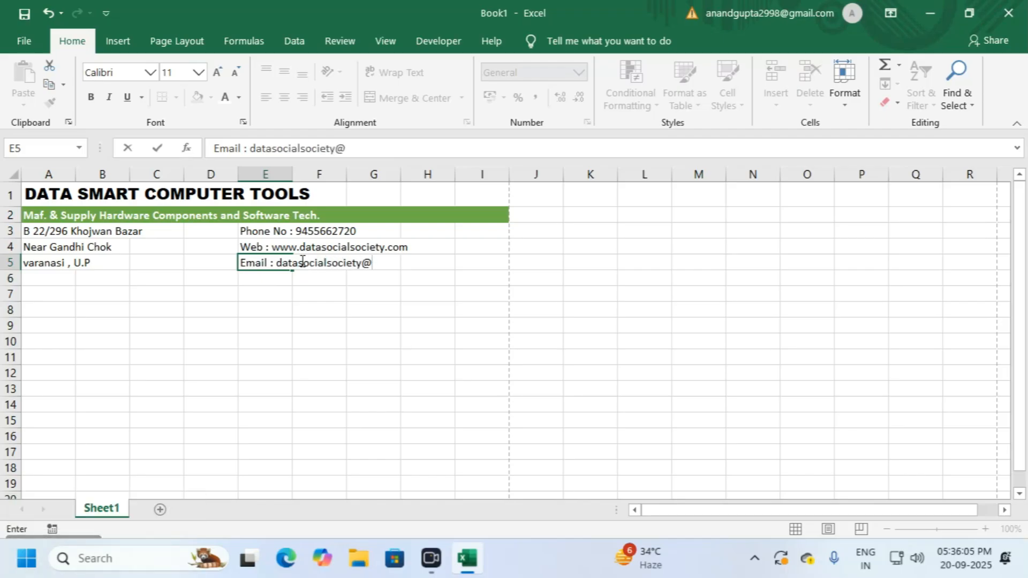
left_click(314, 292)
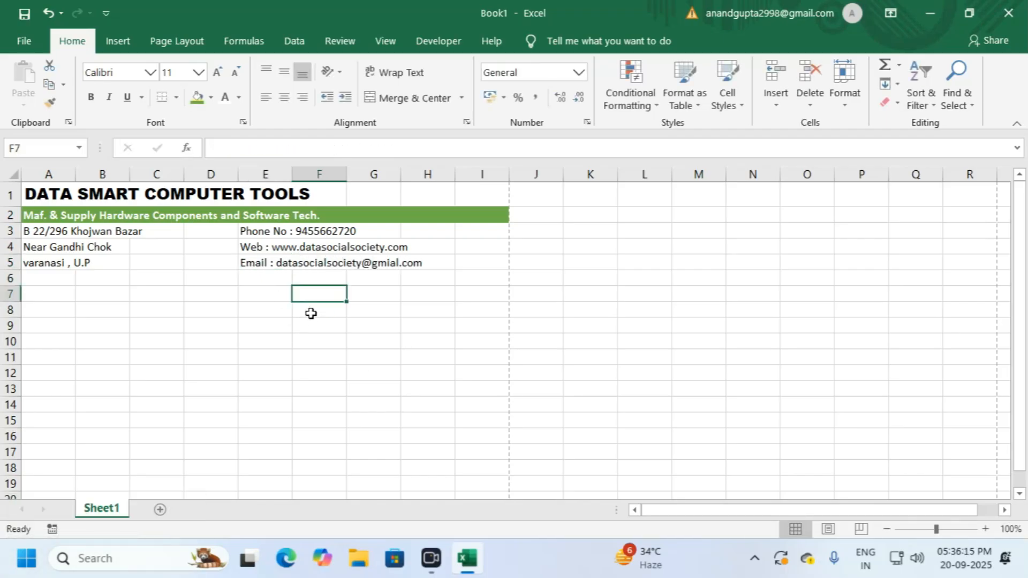
left_click(188, 300)
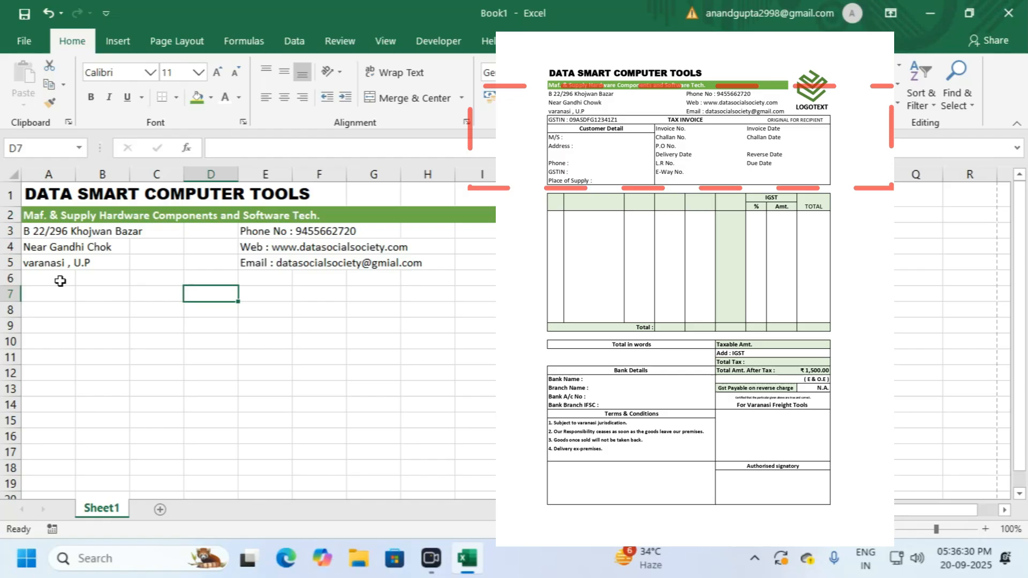
left_click(55, 279)
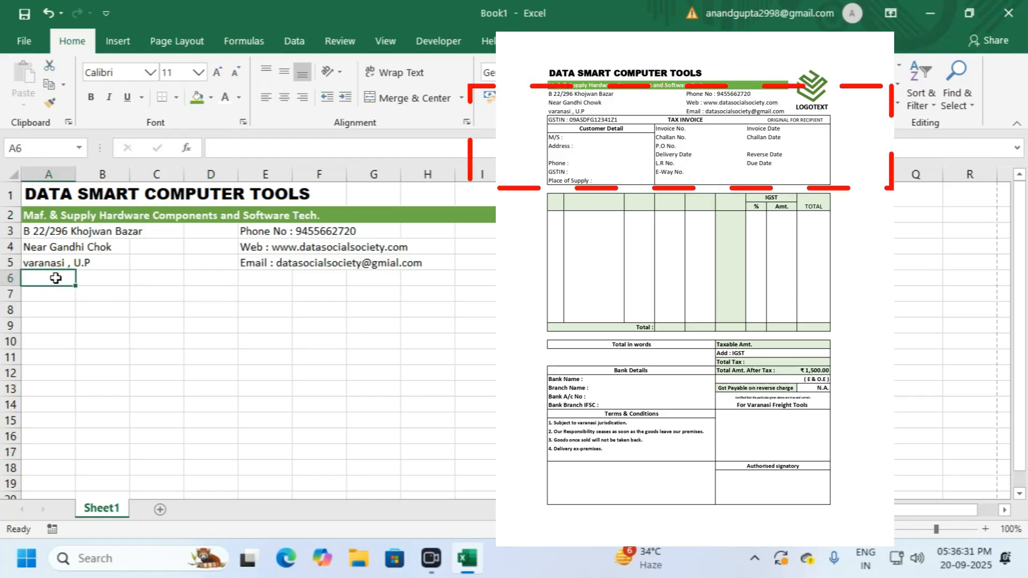
left_click_drag(49, 281, 473, 280)
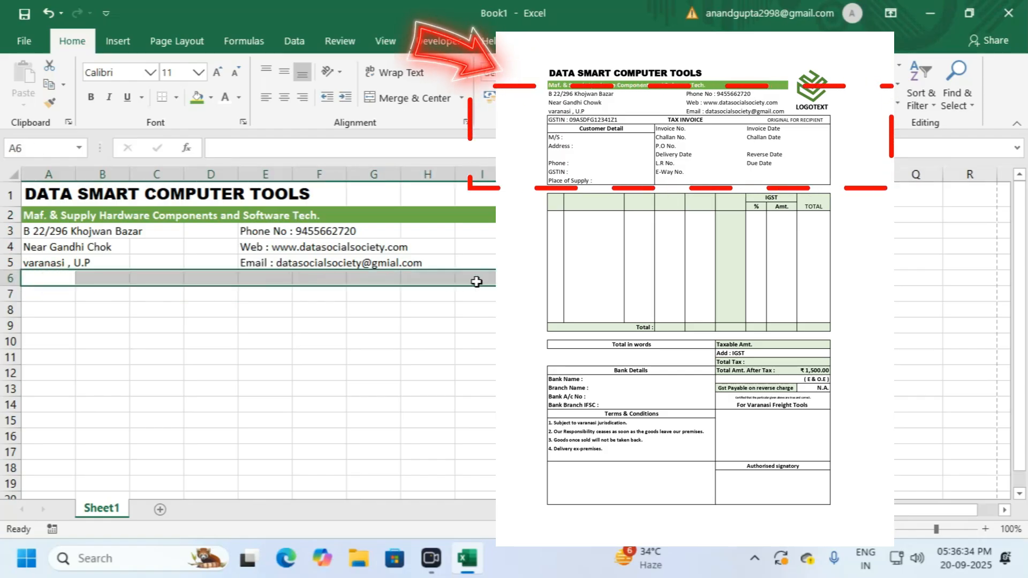
left_click(40, 279)
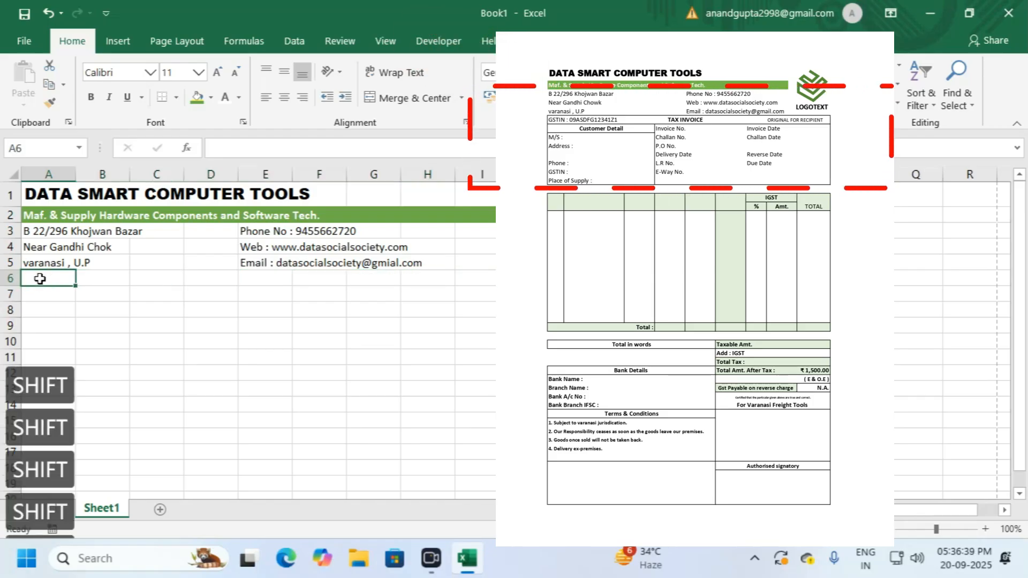
Step: Enter 'GSTIN :' with the company's tax ID in capitals in A6, fixing the last character
type("G")
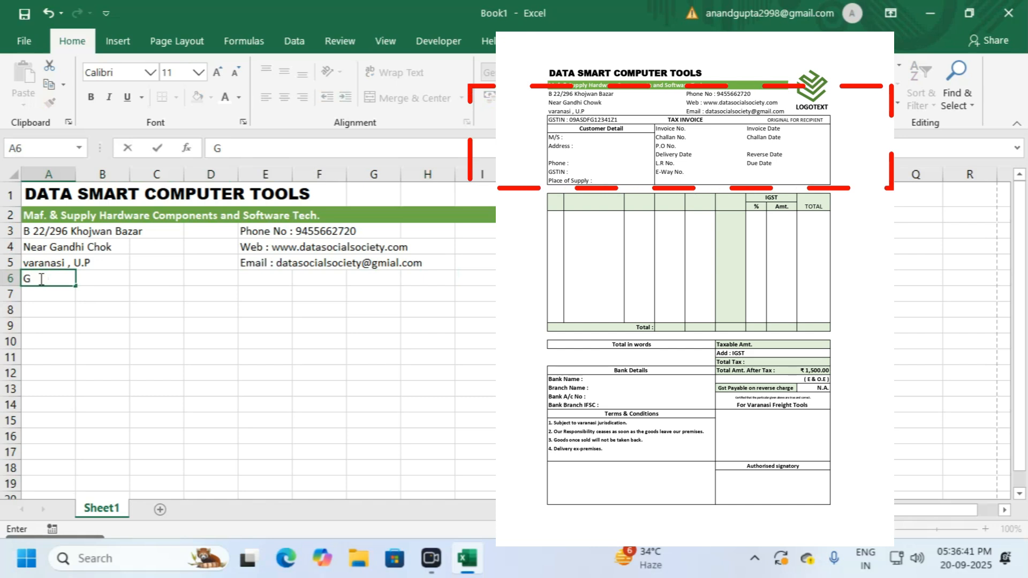
type("STIN :")
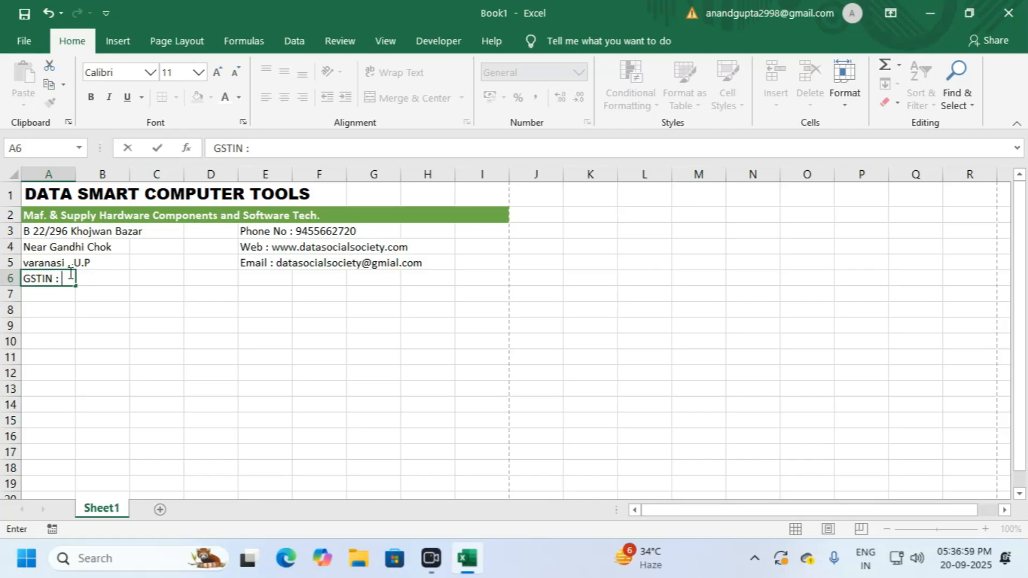
type("09")
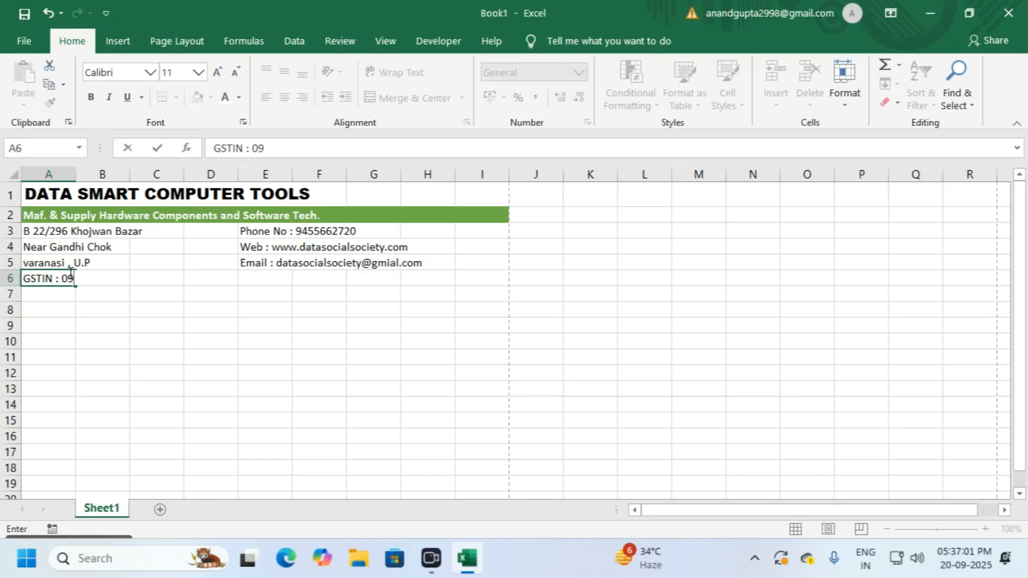
type("asdf")
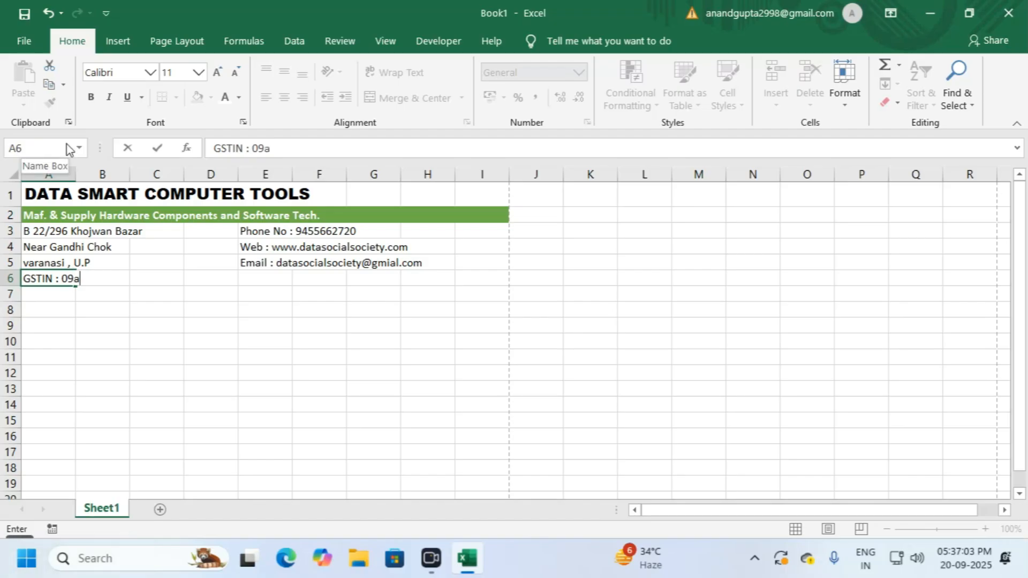
key("BackSpace")
key("BackSpace")
key("BackSpace")
key("BackSpace")
key("Caps_Lock")
type("ASDFG1234")
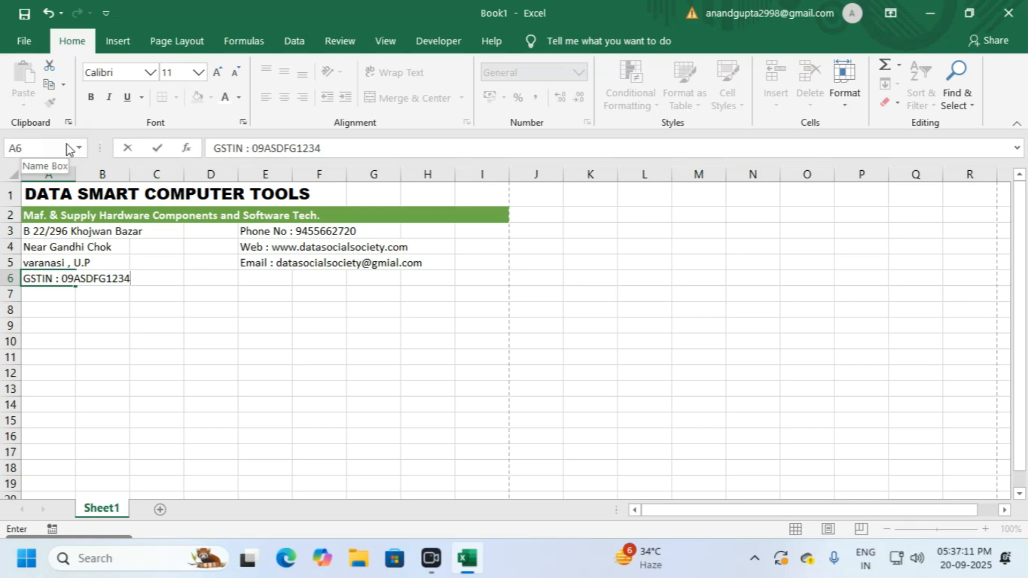
type("1ZA")
key("BackSpace")
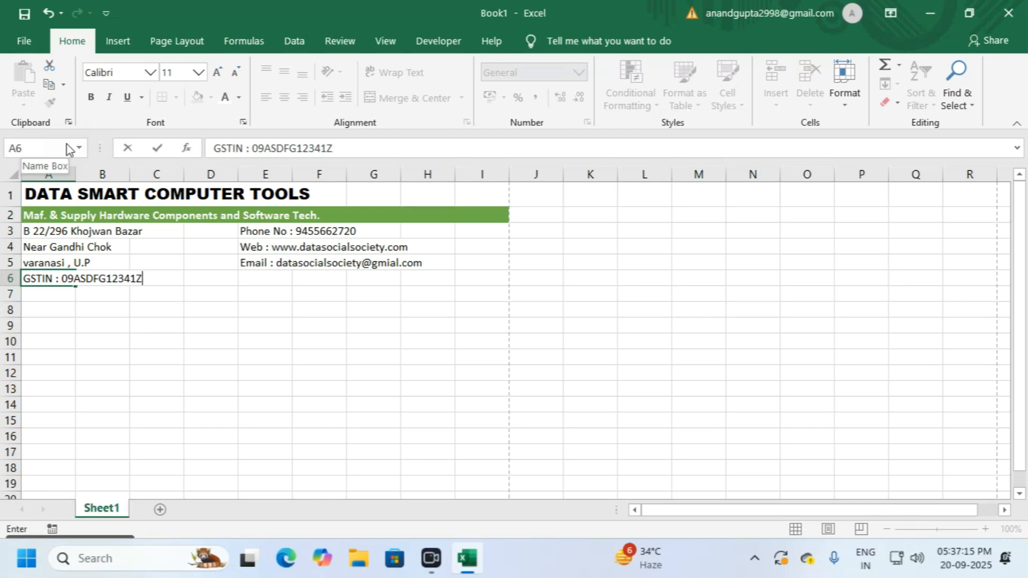
type("1")
key("Return")
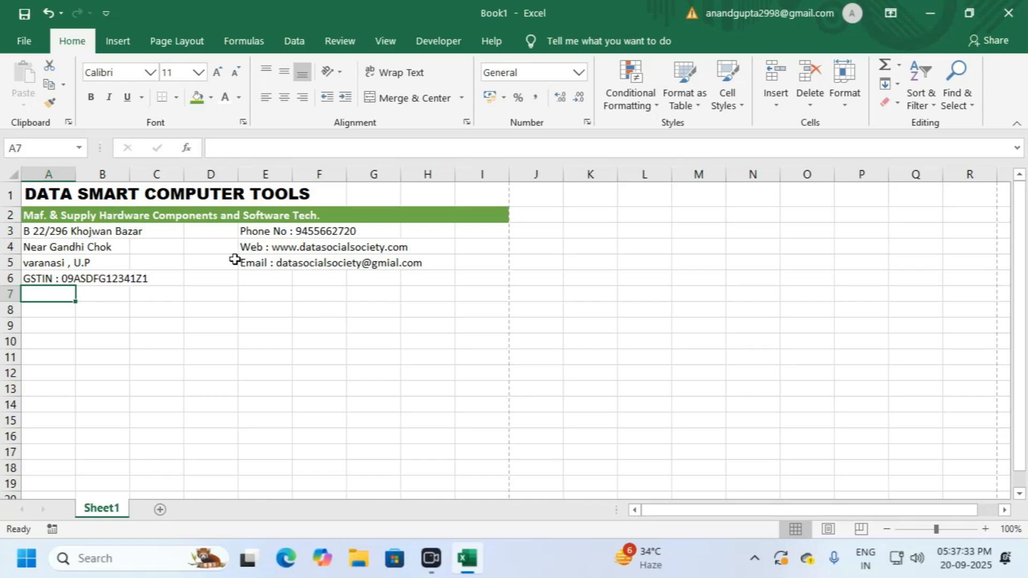
Step: Enter the title TAX INVOICE in cell D6
left_click(253, 282)
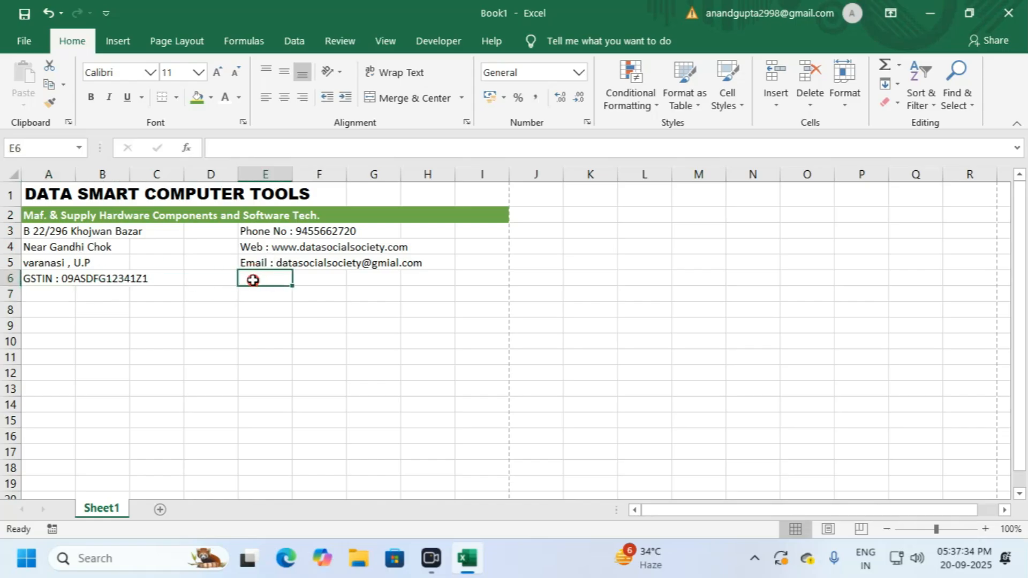
left_click(218, 278)
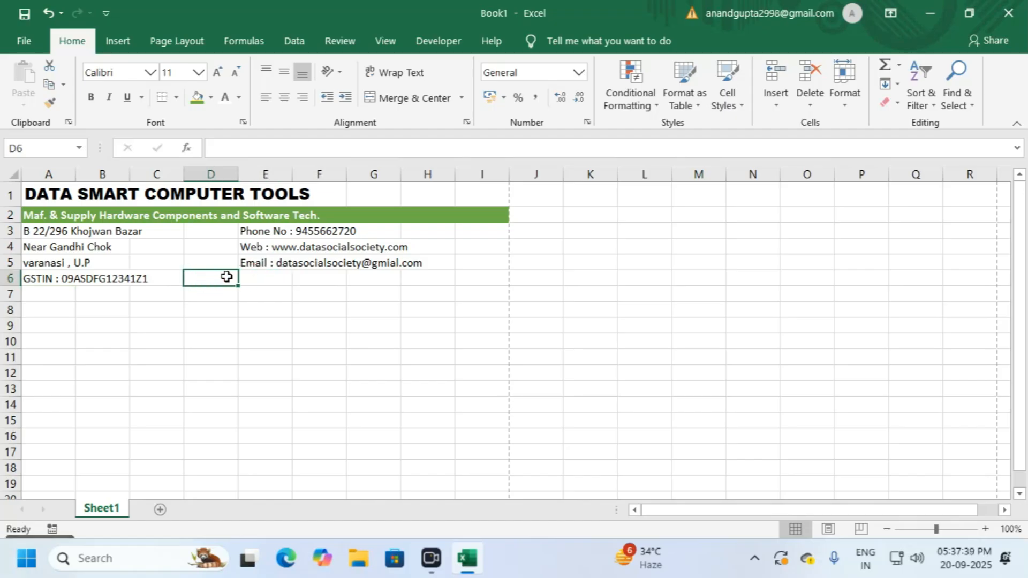
type("ta")
key("BackSpace")
key("BackSpace")
type("TAX INVOICE")
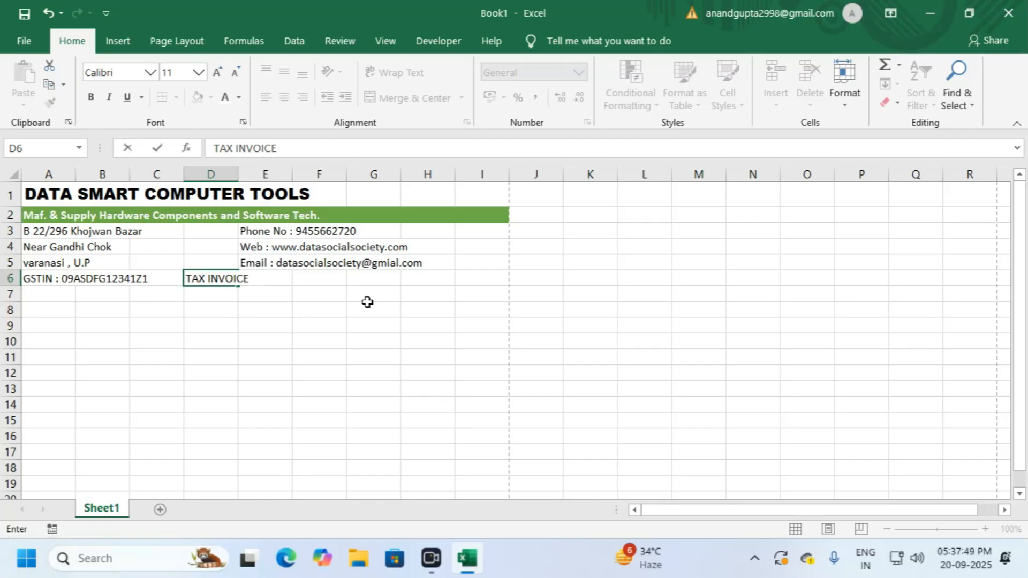
left_click(384, 277)
Step: Type ORIGINAL FOR RECIPIENT into cell H6
left_click(355, 278)
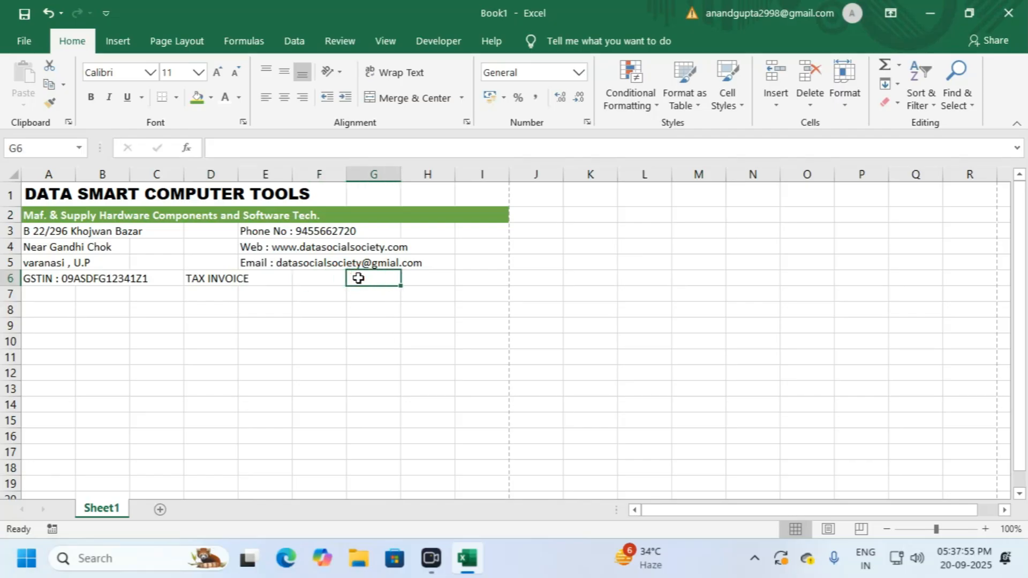
key("Right")
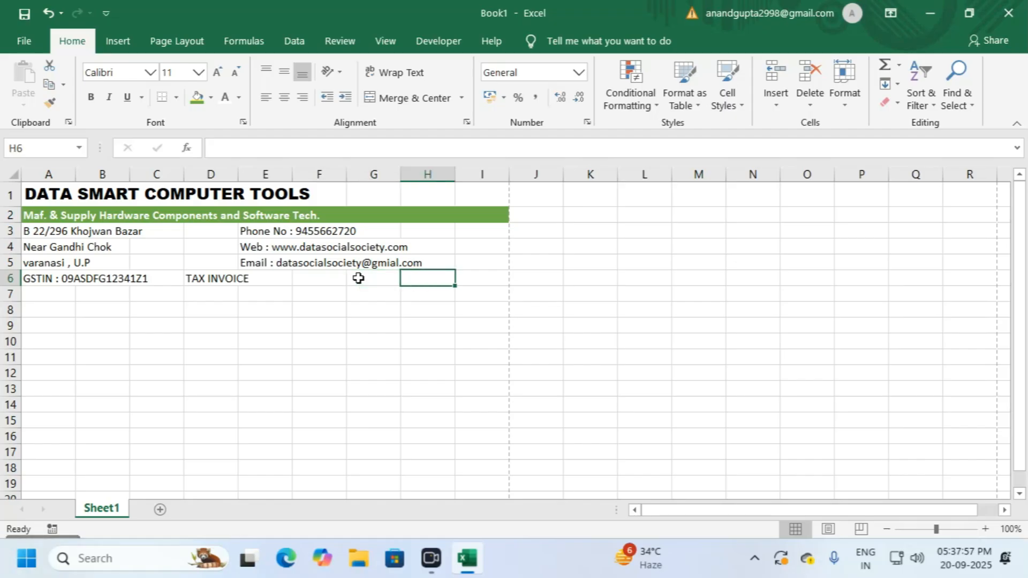
type("o")
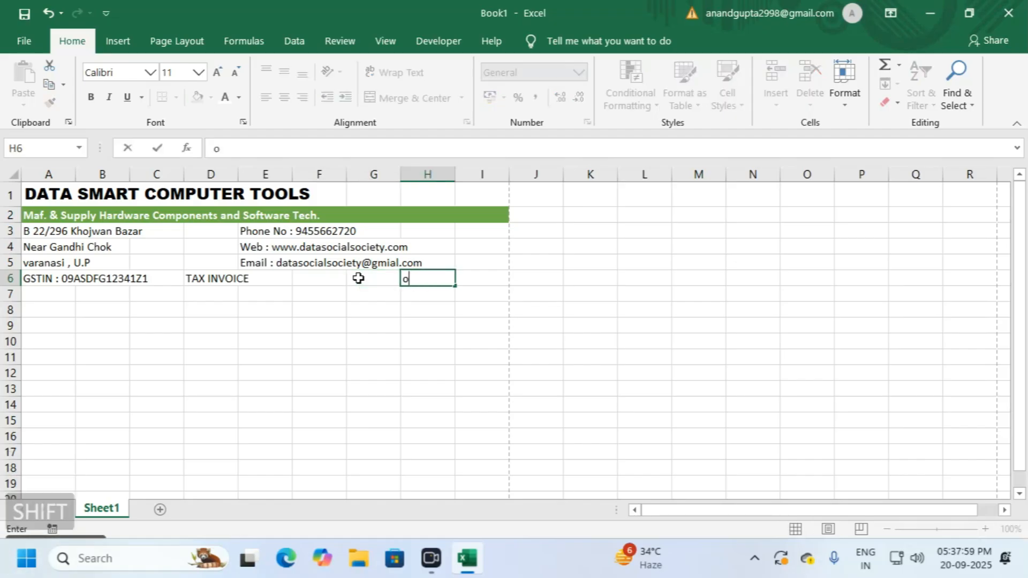
key("BackSpace")
type("ORIGINAL")
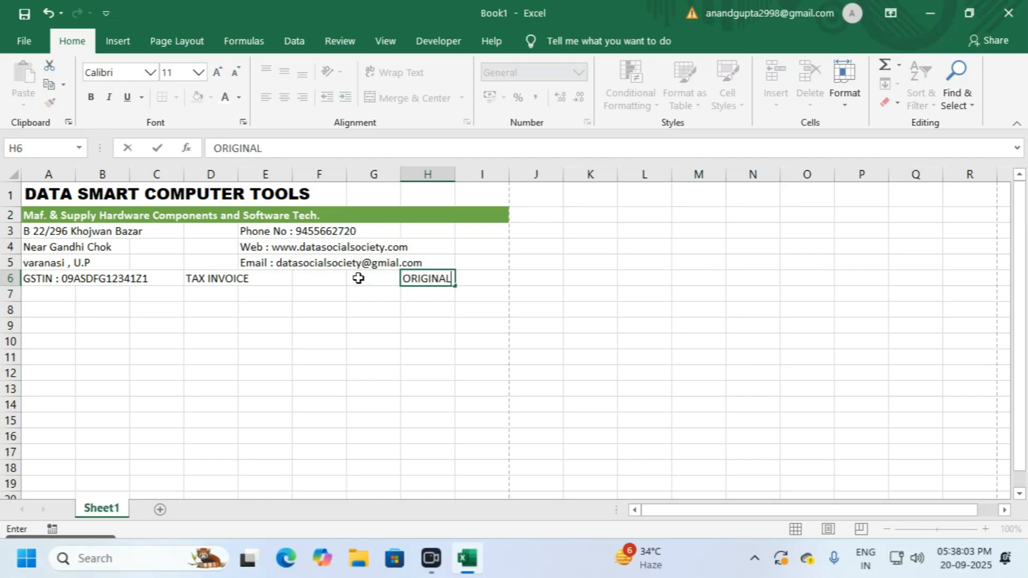
type(" FO")
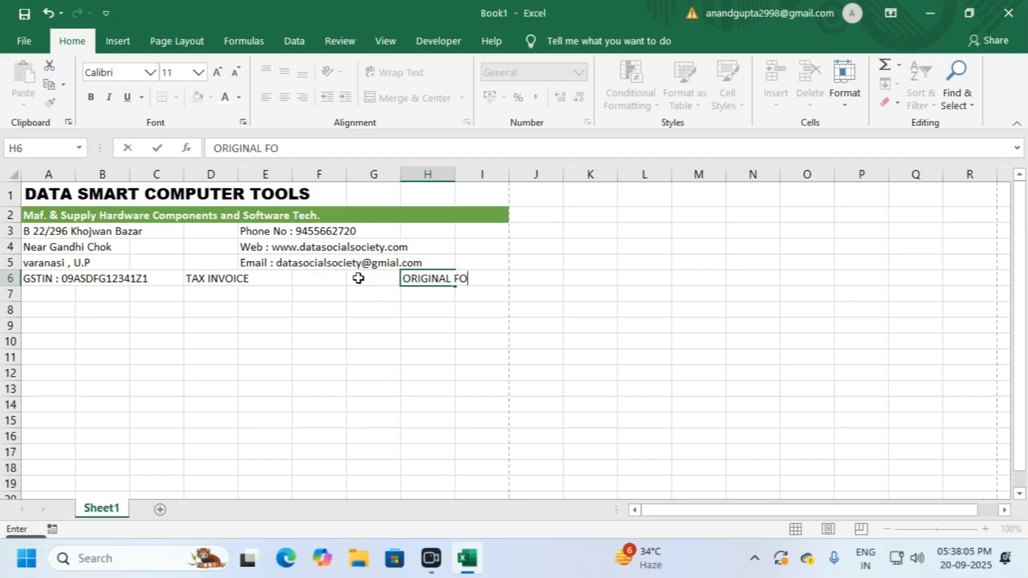
type("R RECIP")
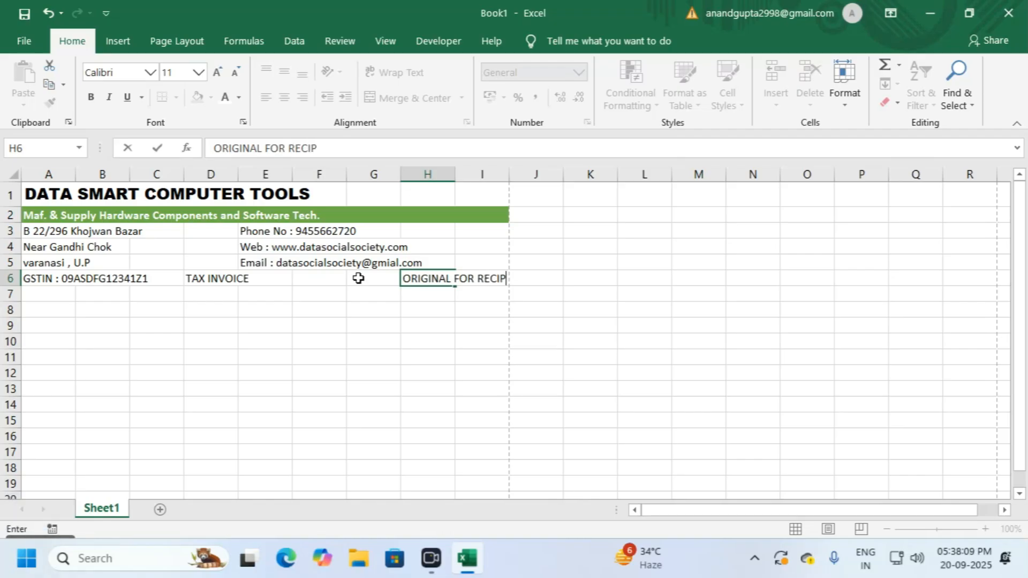
type("IENT")
Step: Shrink the ORIGINAL FOR RECIPIENT text in H6 to font size 9
left_click(434, 323)
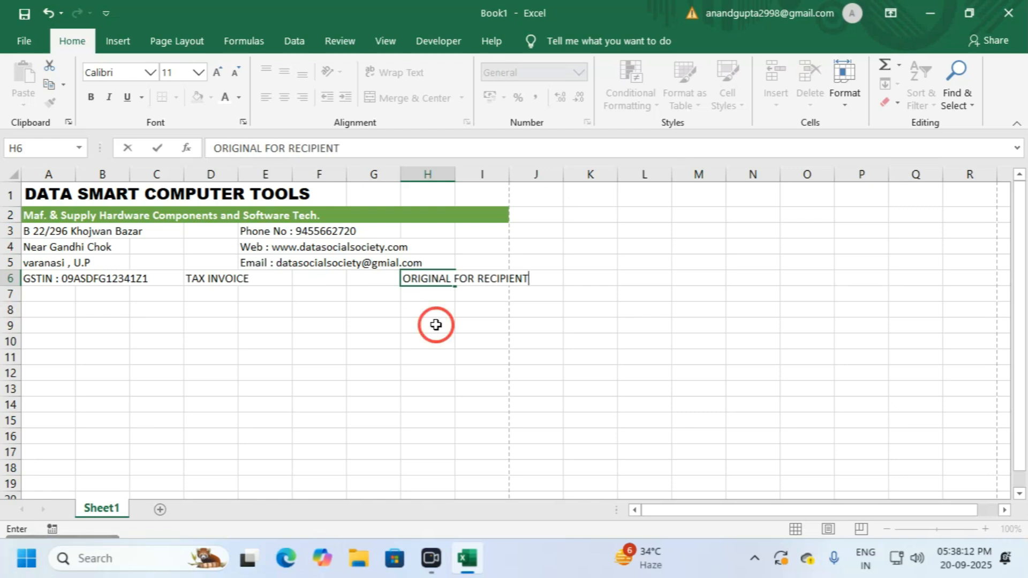
left_click(404, 280)
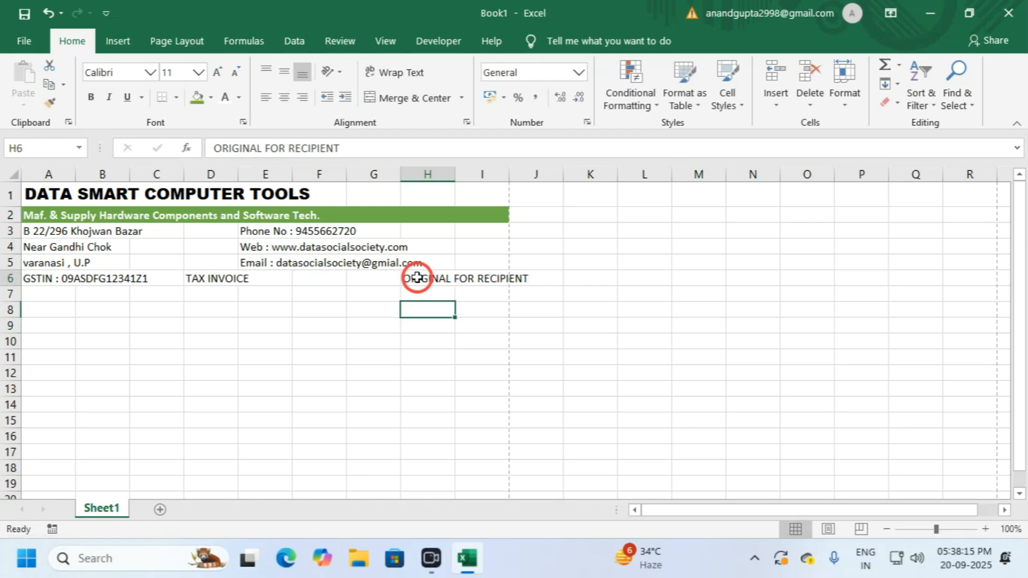
left_click(239, 75)
left_click(238, 75)
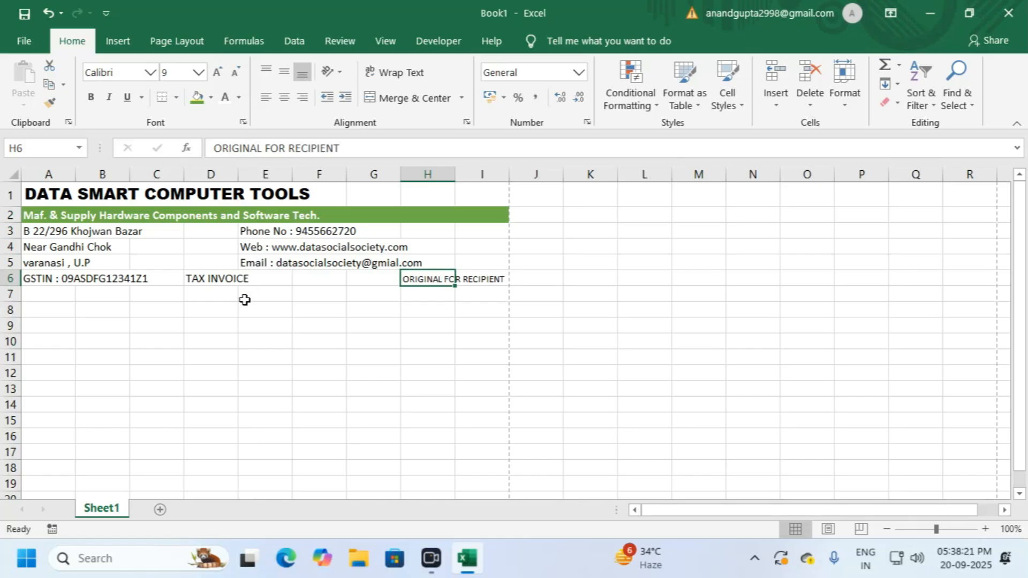
Step: Make the TAX INVOICE title in D6 bold
left_click(227, 279)
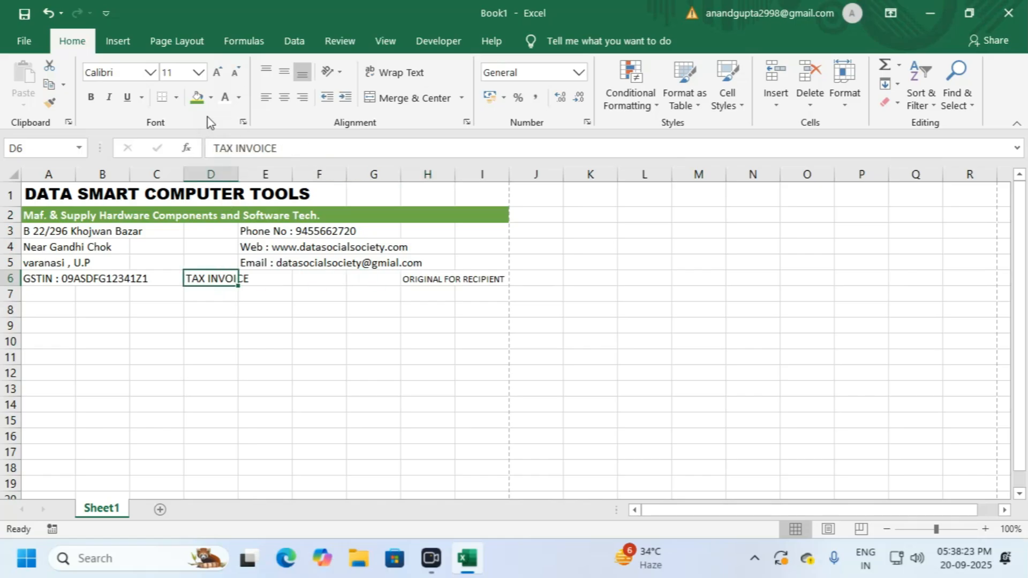
left_click(302, 97)
left_click(267, 98)
left_click(91, 97)
left_click(314, 354)
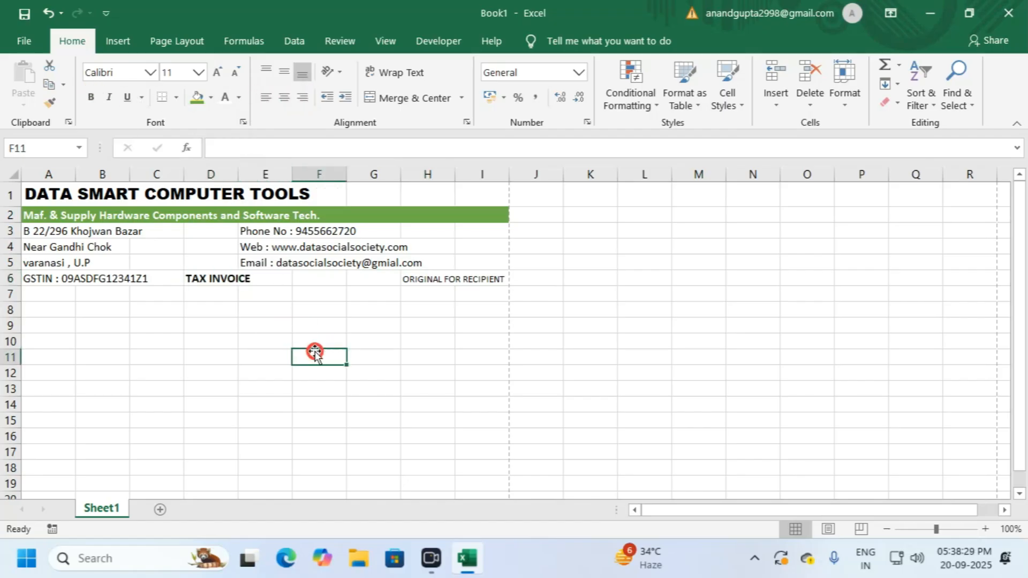
Step: Merge D6:E6 and centre TAX INVOICE across them
left_click(210, 275)
left_click_drag(232, 278, 269, 278)
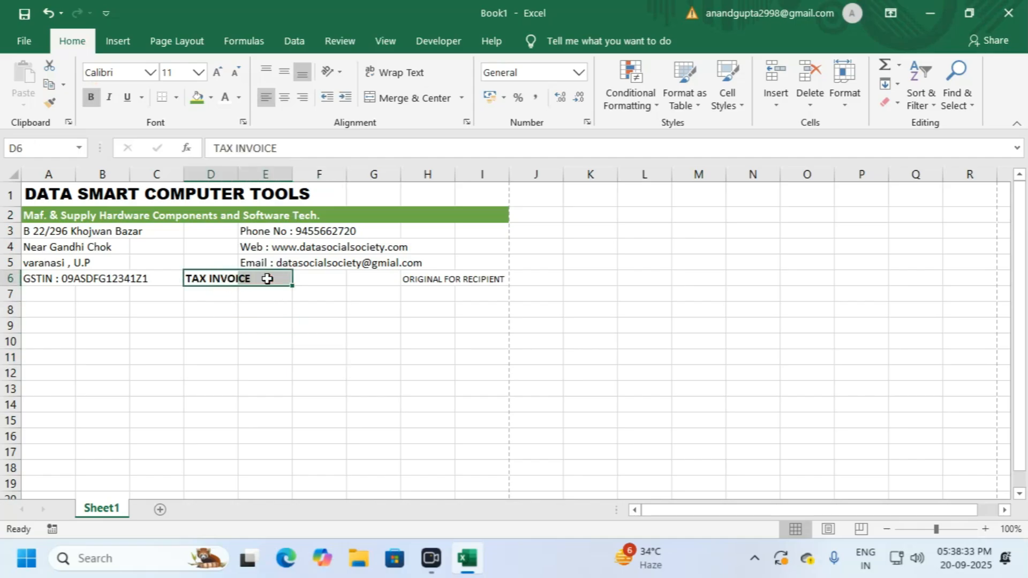
left_click(385, 101)
left_click(264, 340)
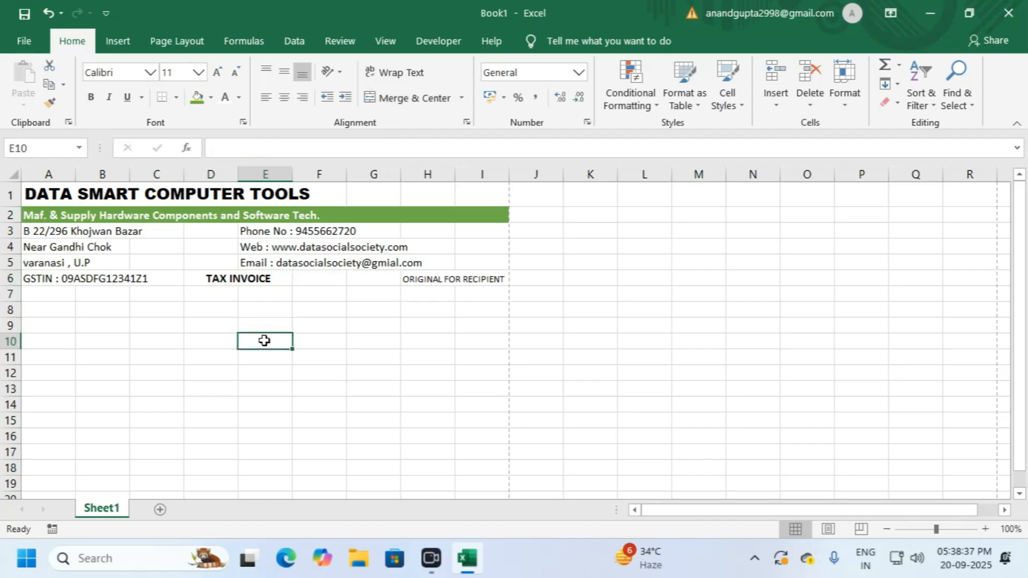
left_click_drag(70, 278, 474, 279)
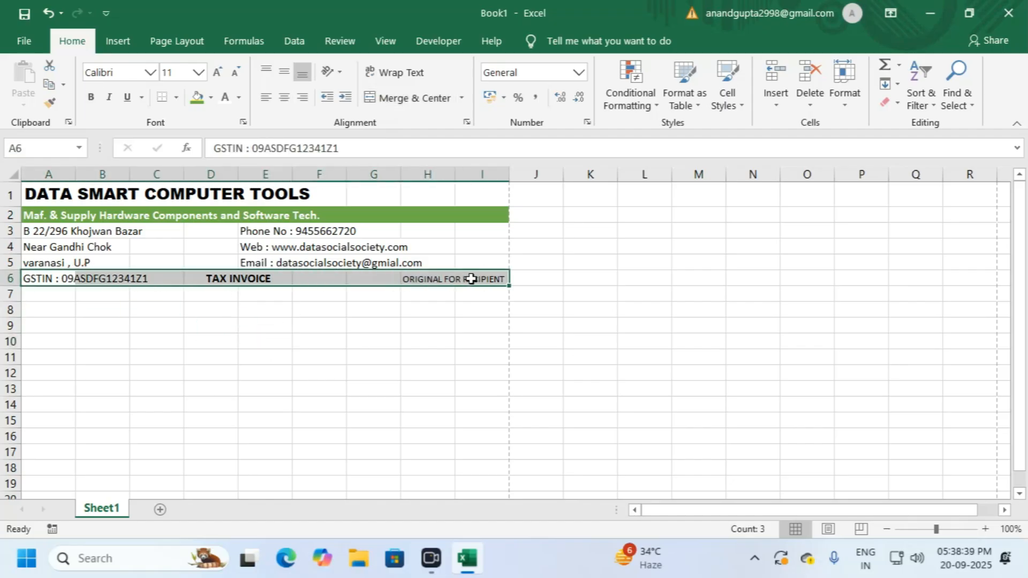
Step: Apply Thick Outside Borders around A6:I6
left_click(176, 99)
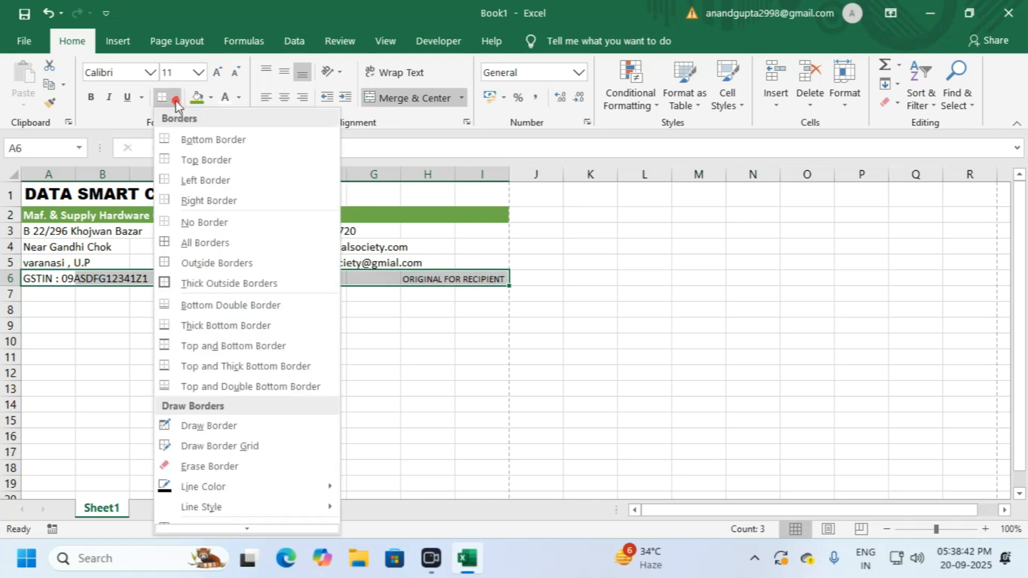
left_click(187, 284)
left_click(271, 323)
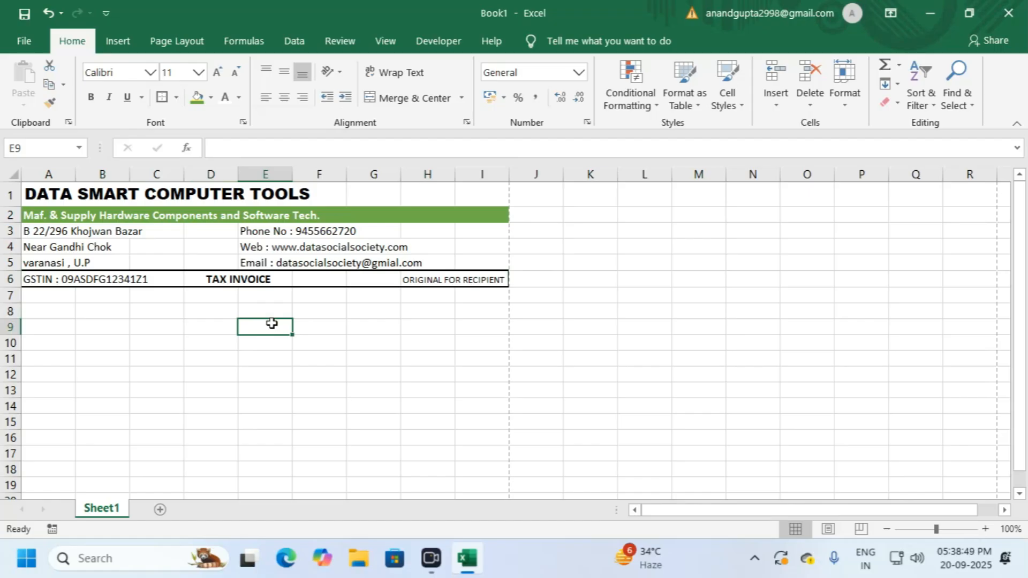
left_click(176, 99)
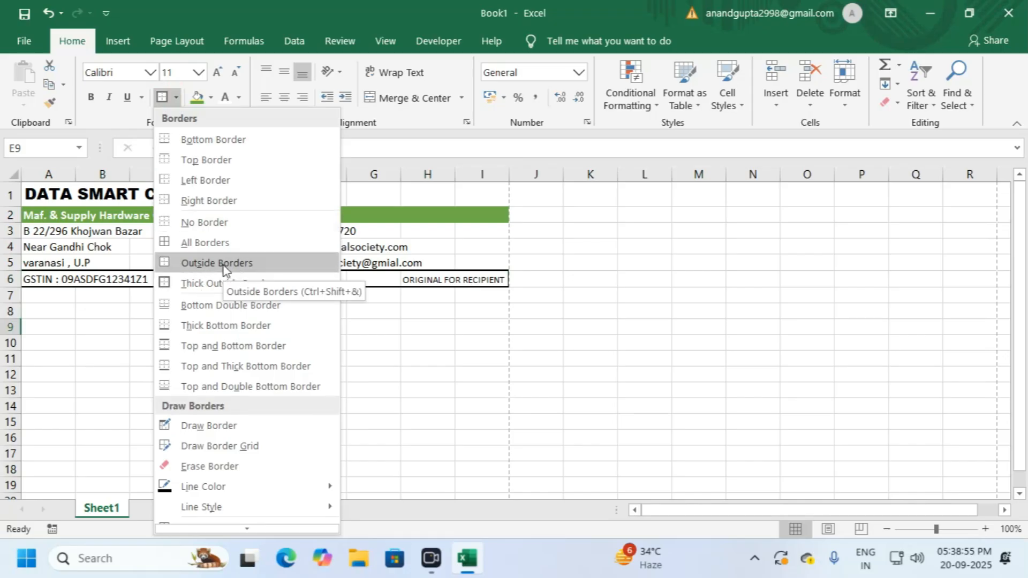
left_click(436, 362)
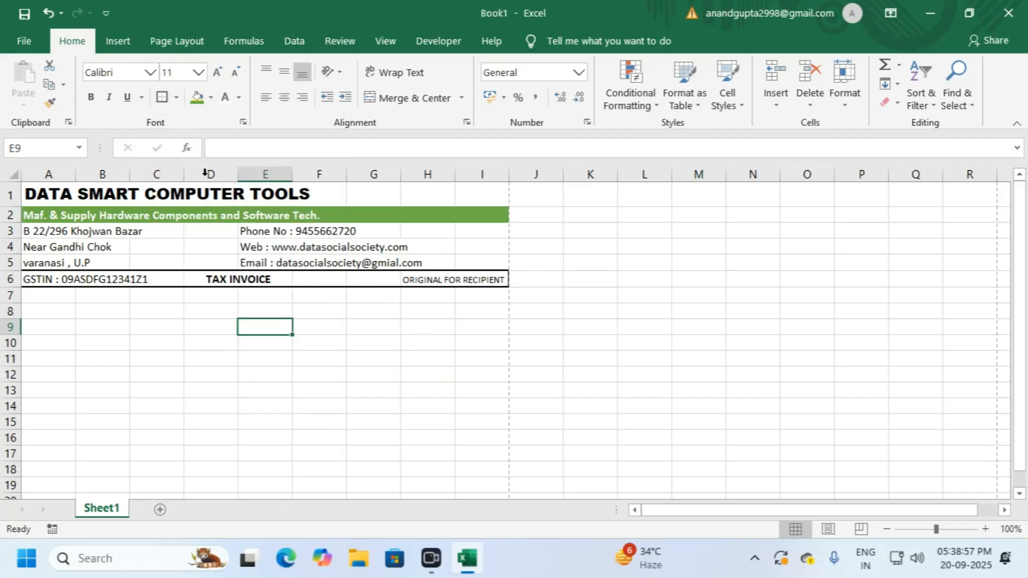
left_click(405, 247)
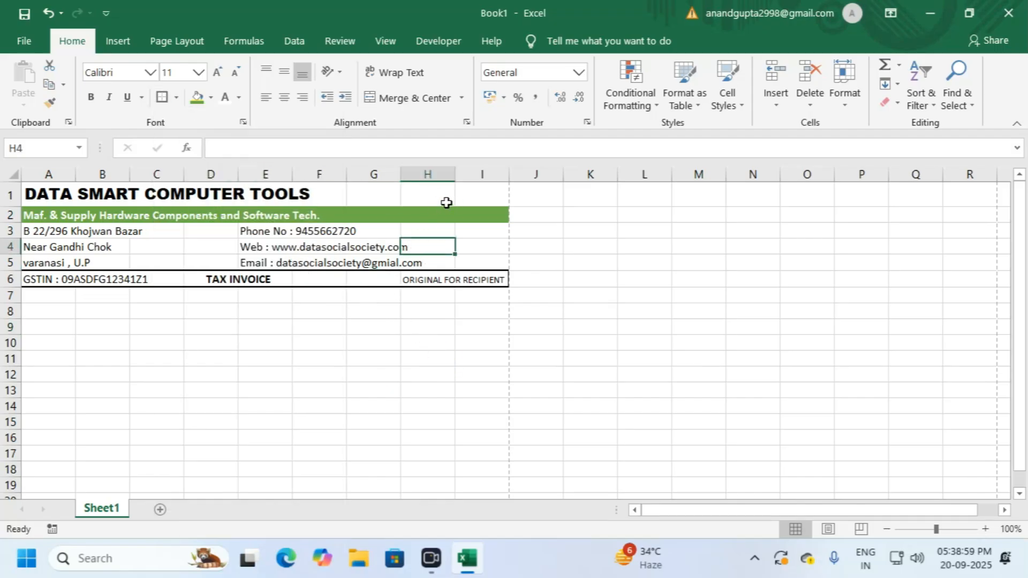
left_click(412, 201)
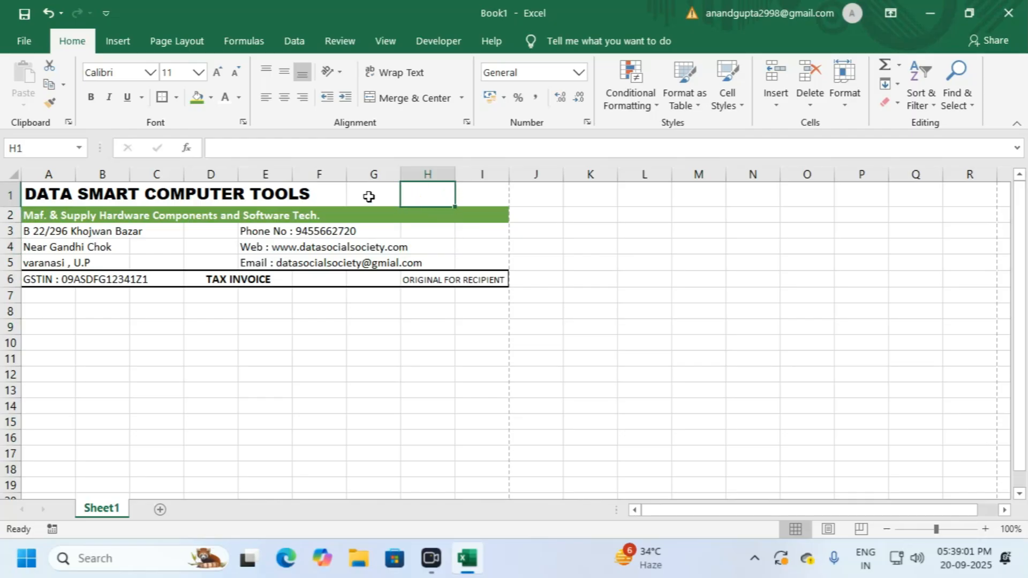
left_click(315, 357)
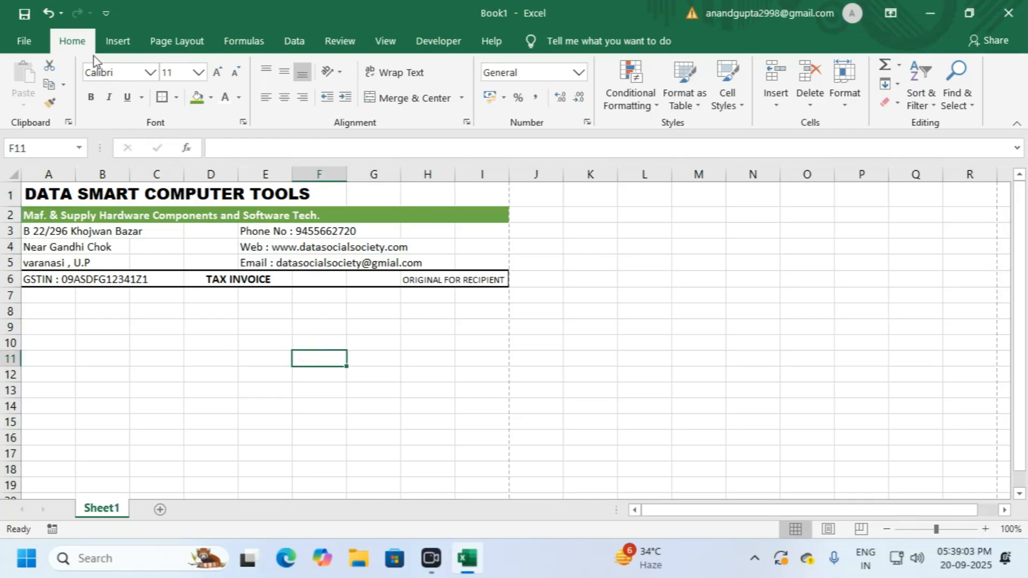
Step: Choose the Freeform: Shape tool from the Insert shapes gallery
left_click(118, 40)
left_click(198, 92)
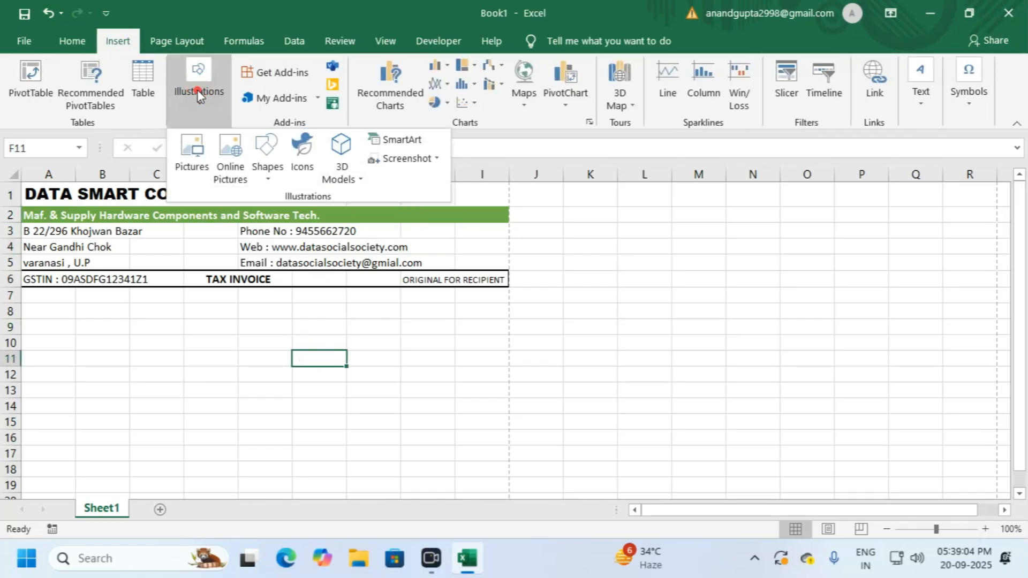
left_click(272, 161)
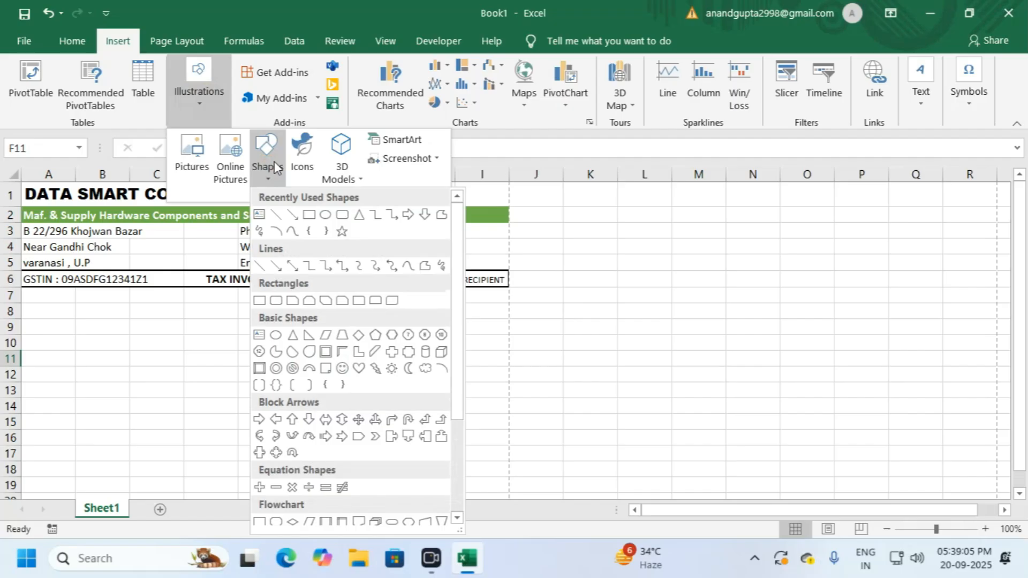
left_click(428, 269)
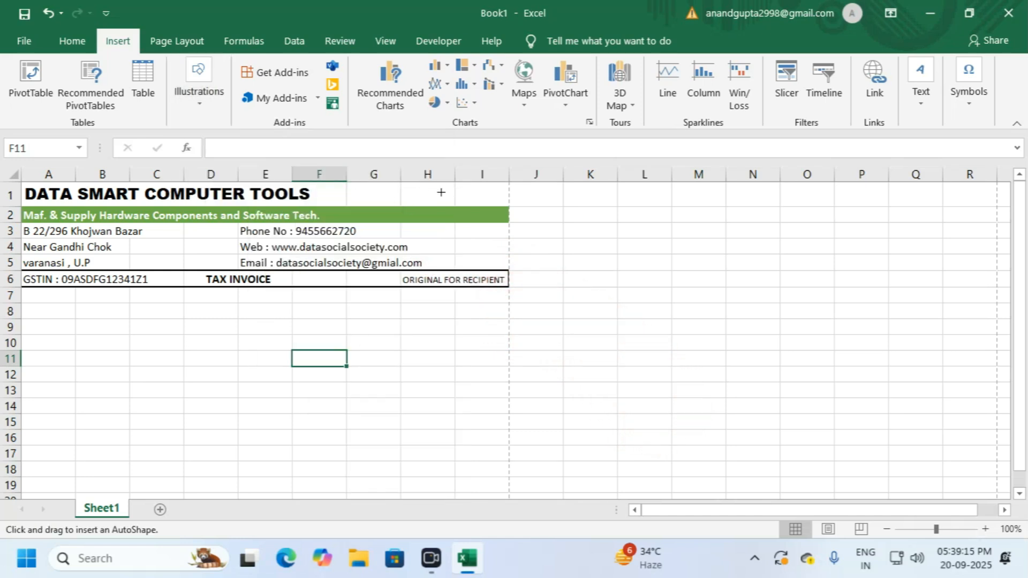
Step: Place the freeform's starting point and first corner below row 6
left_click(387, 299)
left_click_drag(409, 322, 418, 322)
left_click(417, 321)
Step: Trace the corners of the logo's upper chevron with the freeform
left_click(396, 341)
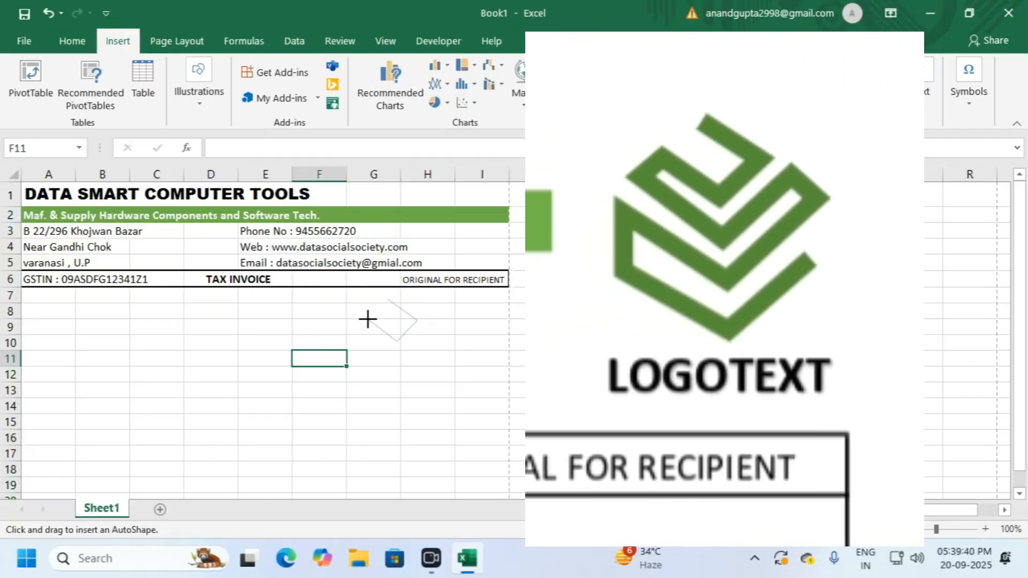
left_click(368, 320)
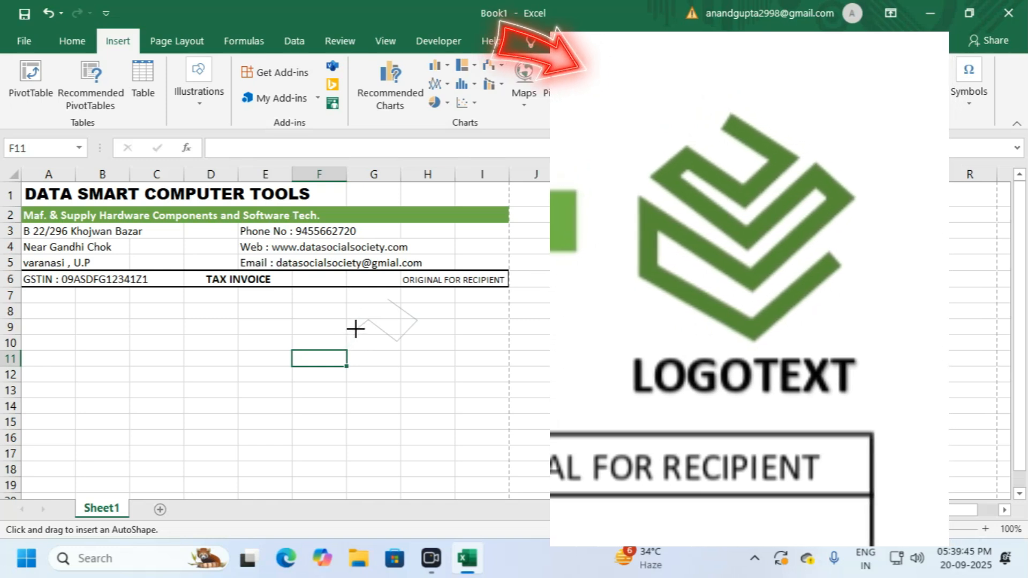
left_click(357, 329)
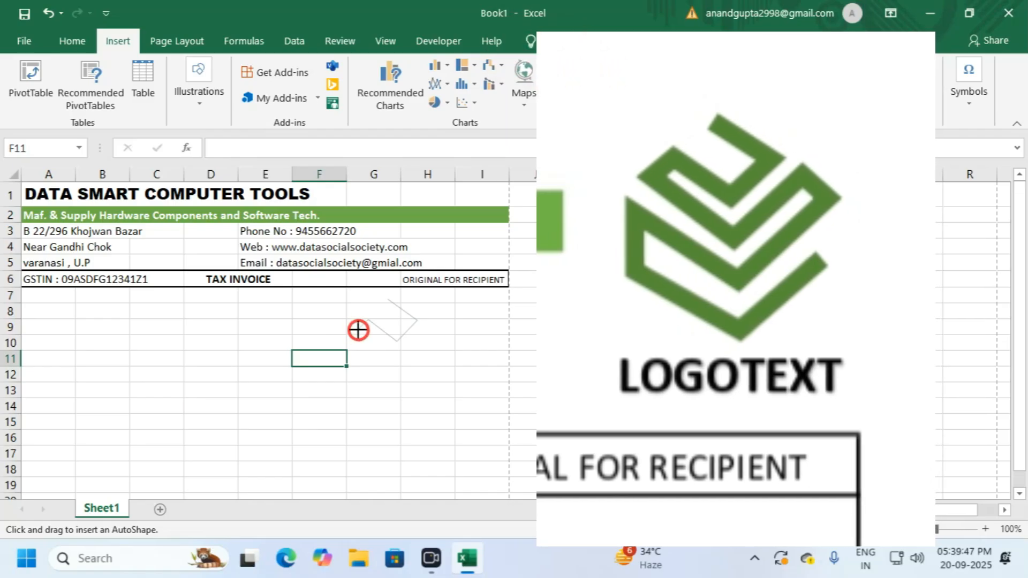
left_click(397, 364)
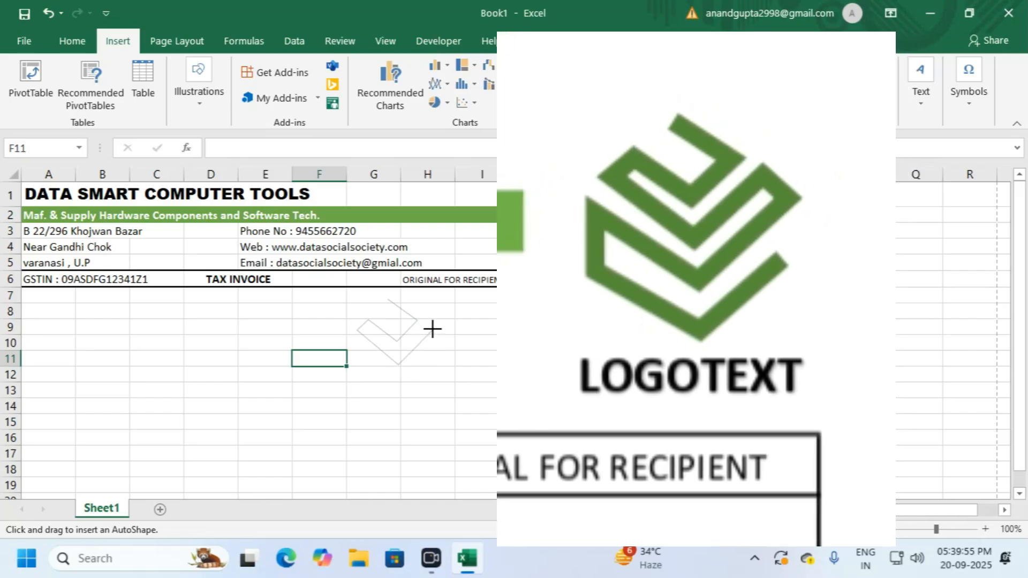
left_click(433, 330)
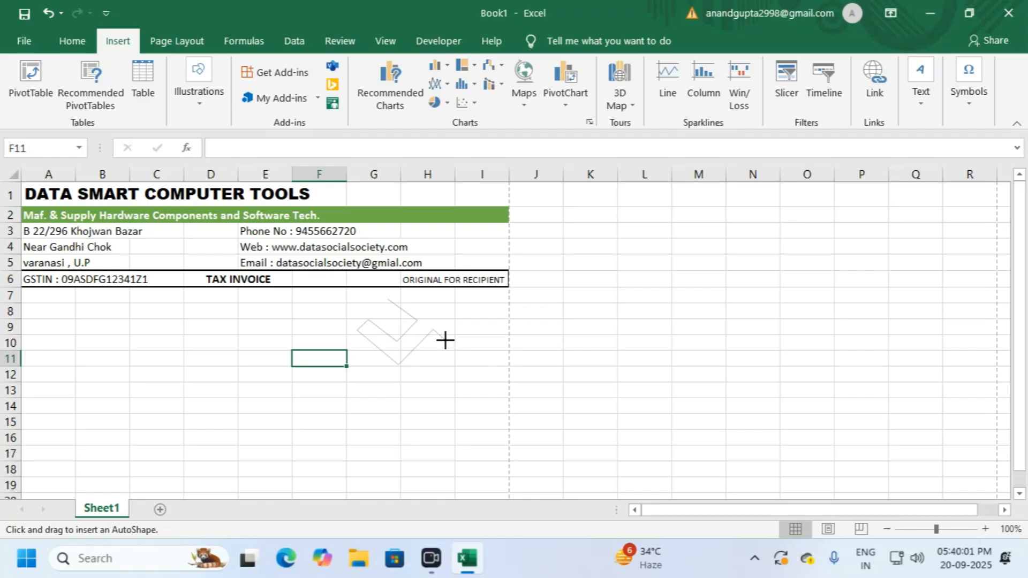
left_click(445, 342)
left_click(399, 387)
Step: Add the lower chevron arm and close the freeform shape
left_click_drag(348, 351, 346, 383)
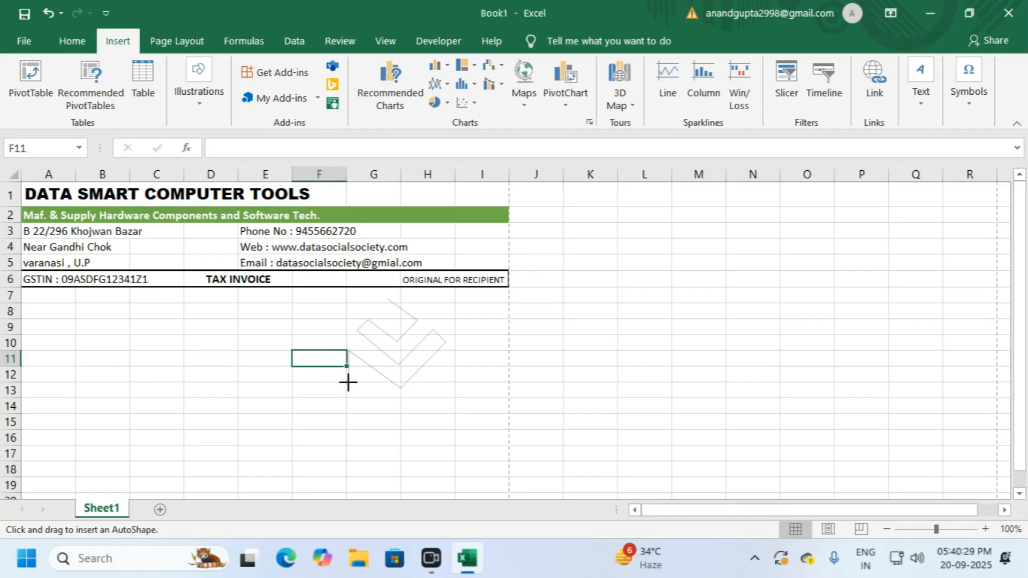
left_click(348, 383)
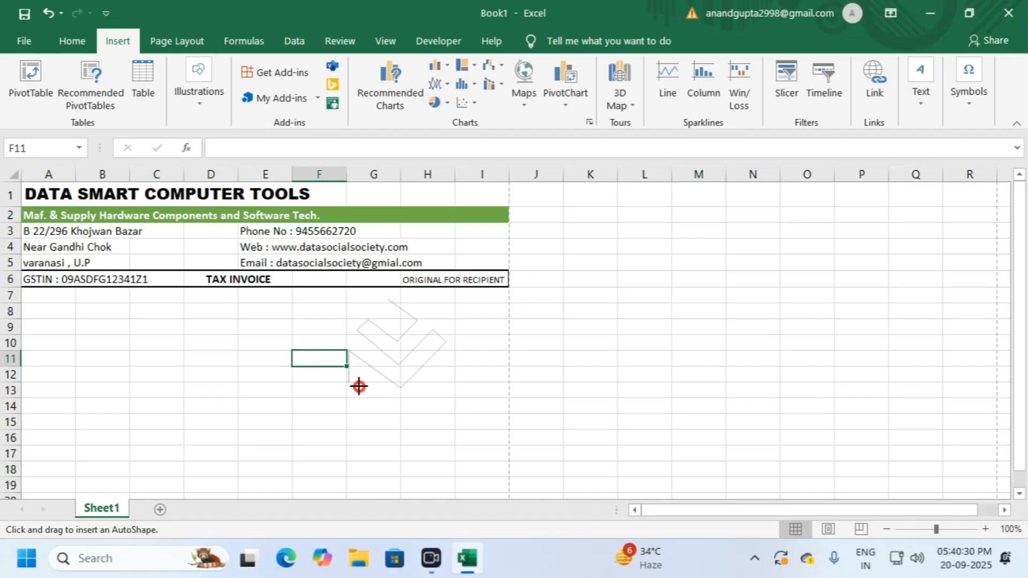
left_click(400, 415)
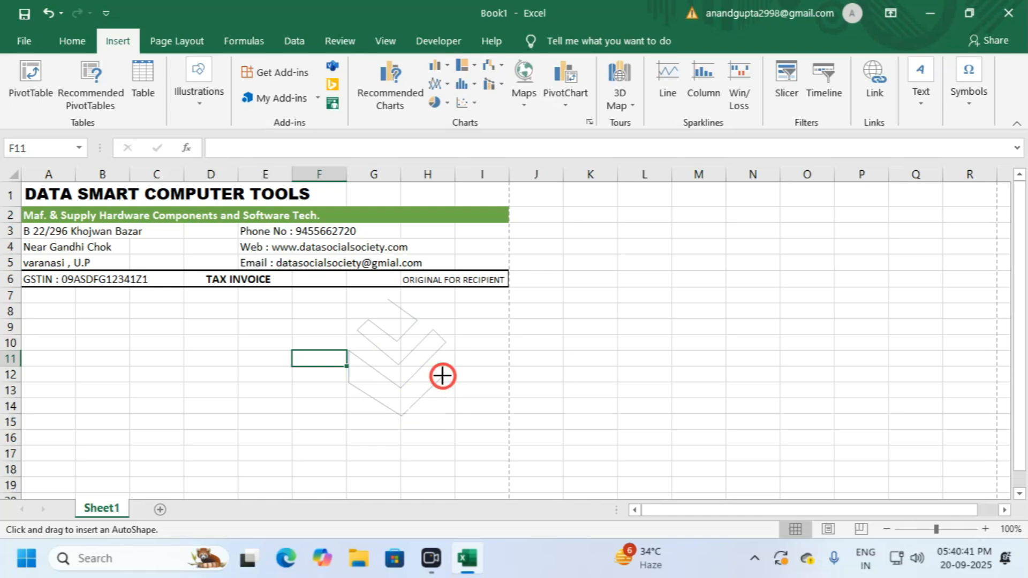
double_click(442, 375)
Step: Give the logo a 6 pt outline and resize it to 2.25 × 1.92 cm
left_click_drag(446, 416, 465, 228)
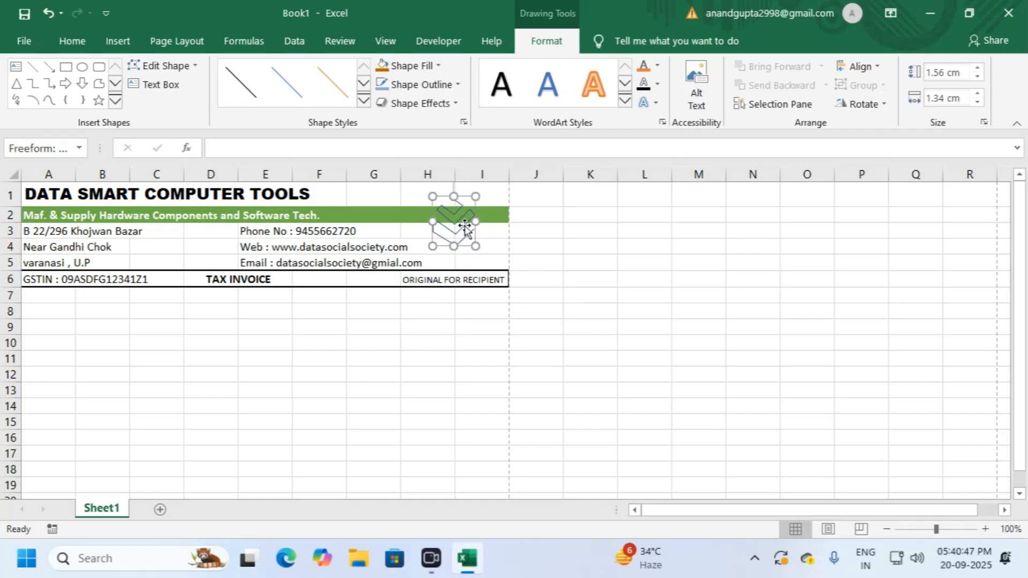
left_click(418, 85)
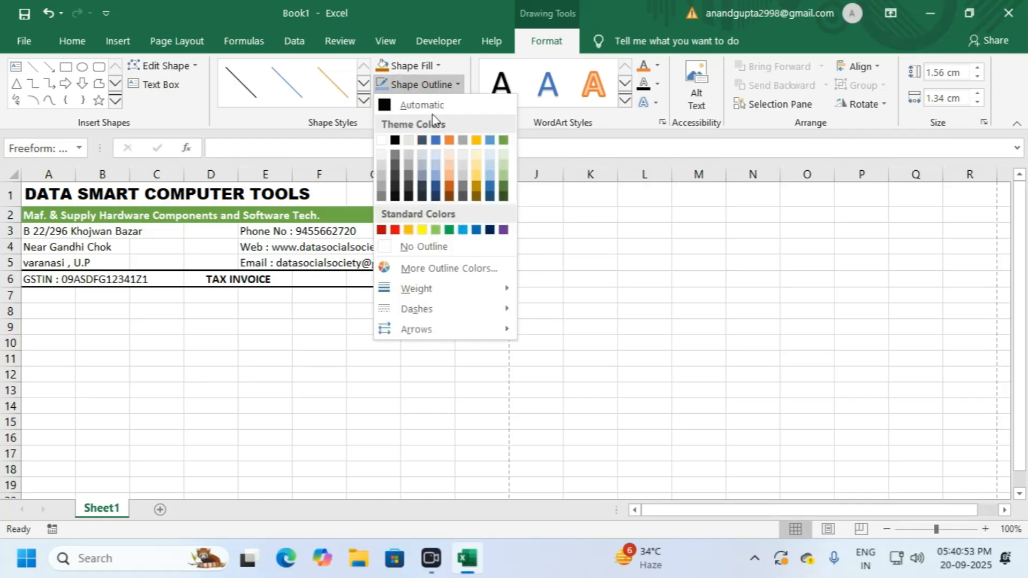
mouse_move(425, 292)
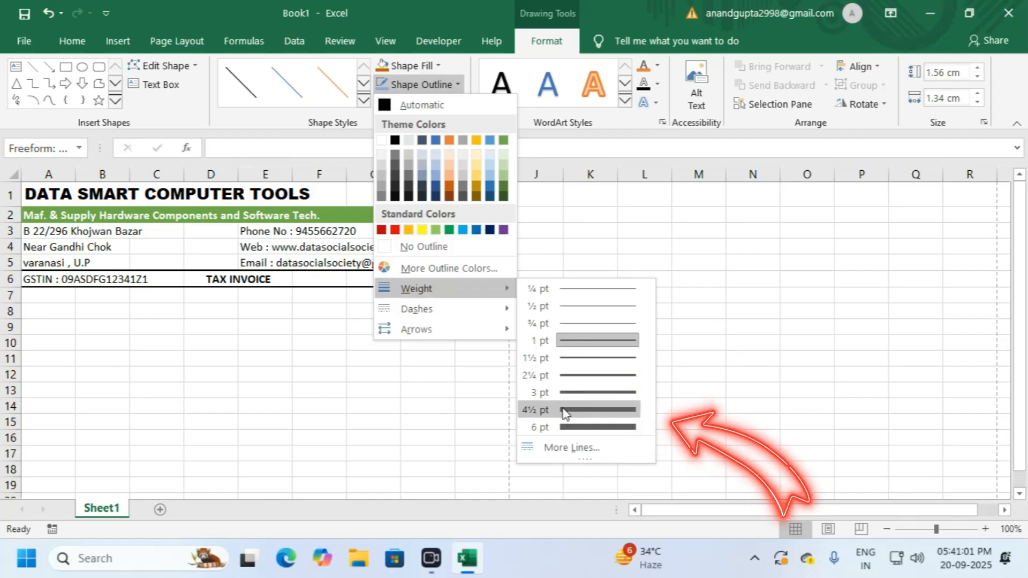
left_click(564, 423)
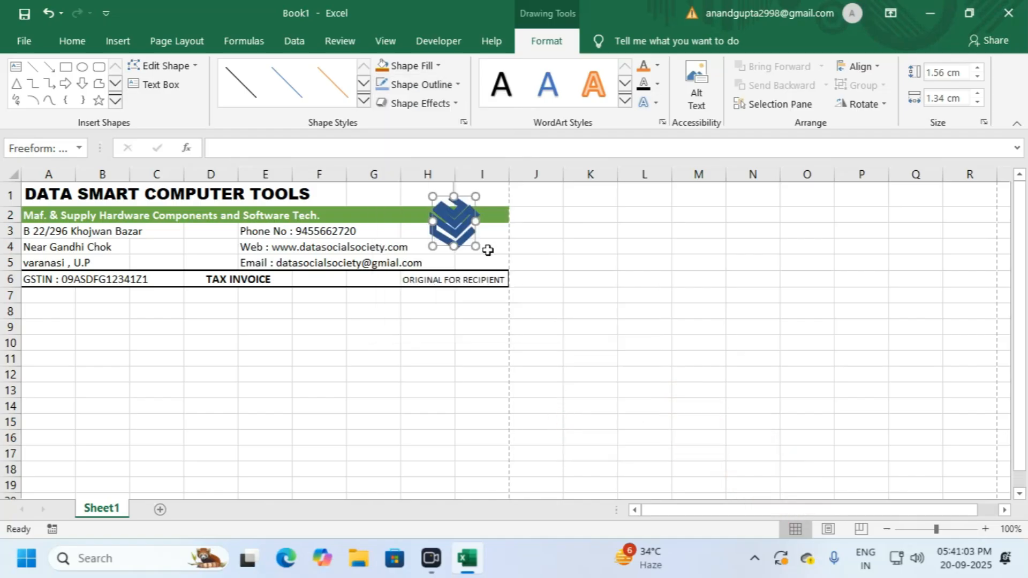
left_click_drag(475, 246, 458, 225)
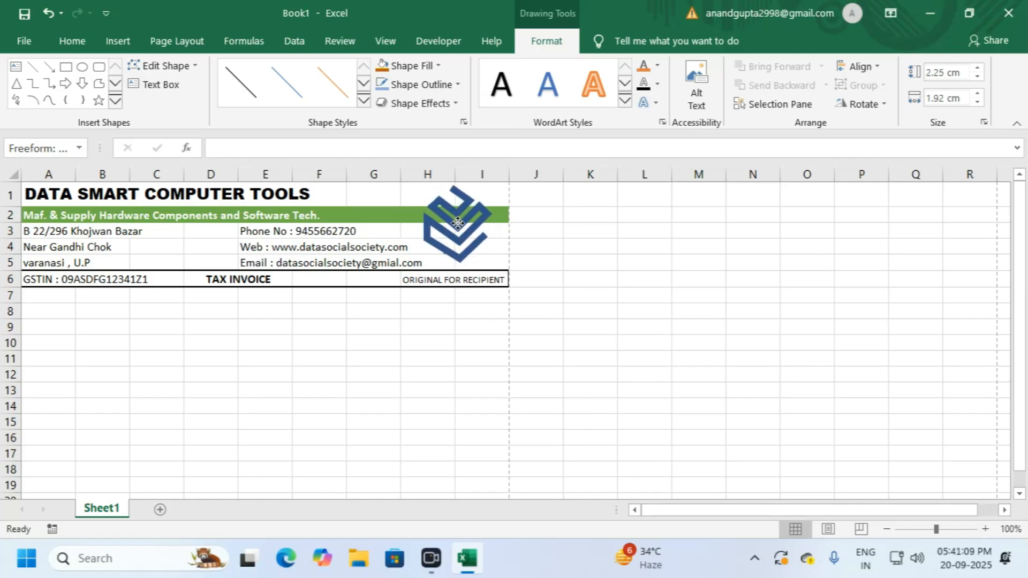
Step: Colour the logo outline dark green and nudge it into place
left_click(424, 85)
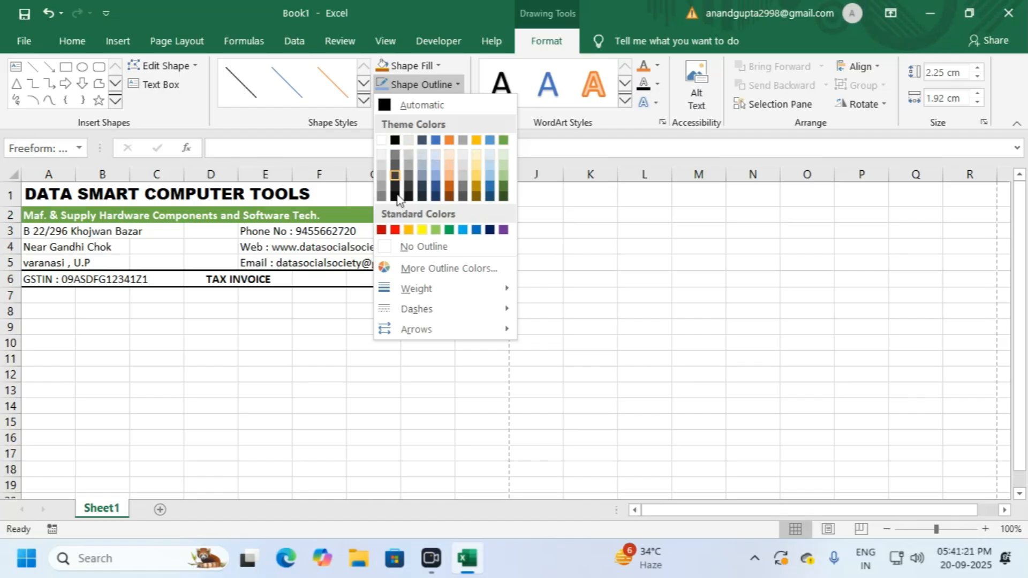
left_click(504, 191)
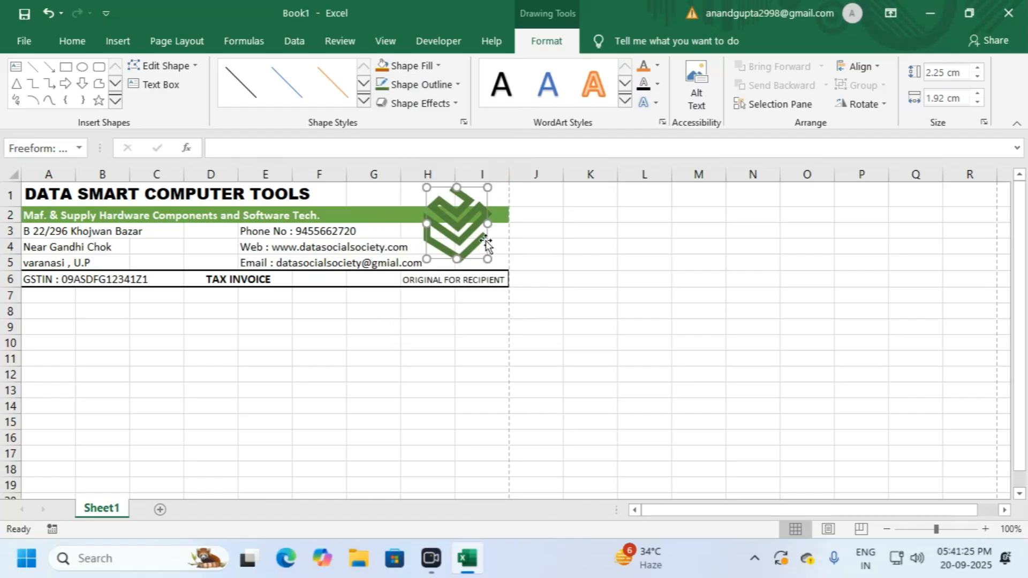
left_click_drag(471, 233, 481, 229)
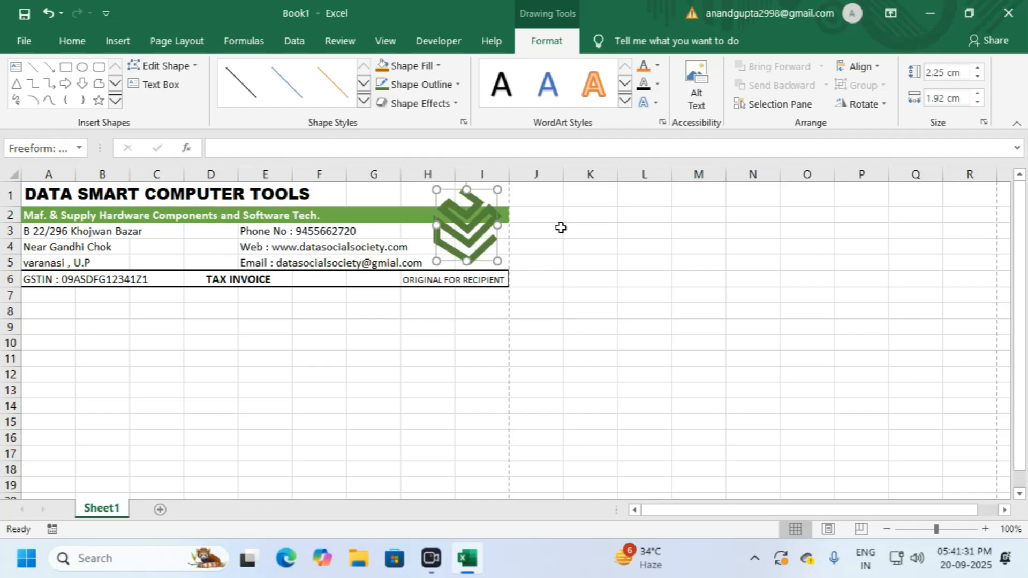
left_click_drag(565, 229, 558, 234)
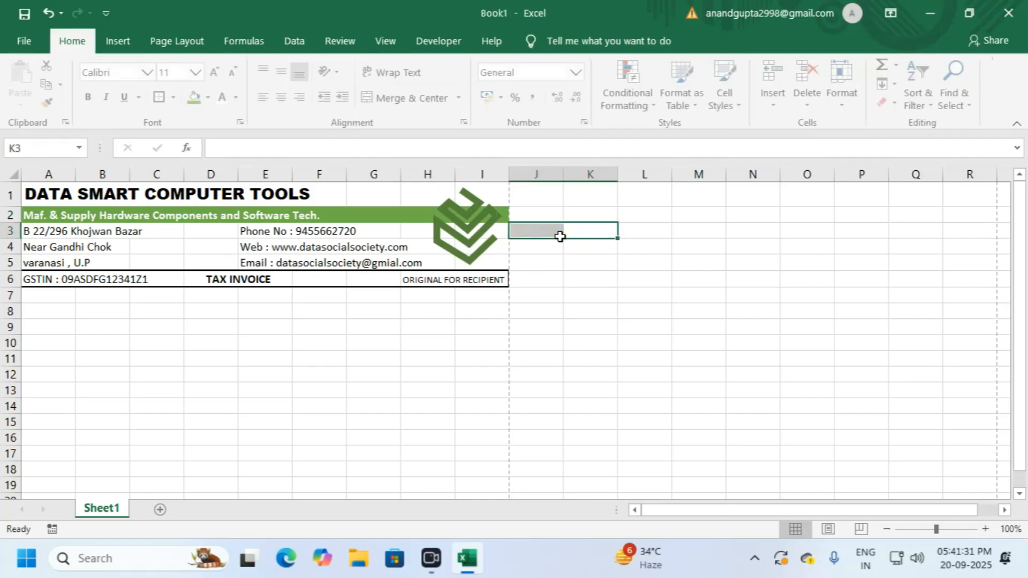
Step: Draw a rectangle over H1:I5 covering the logo
left_click(470, 373)
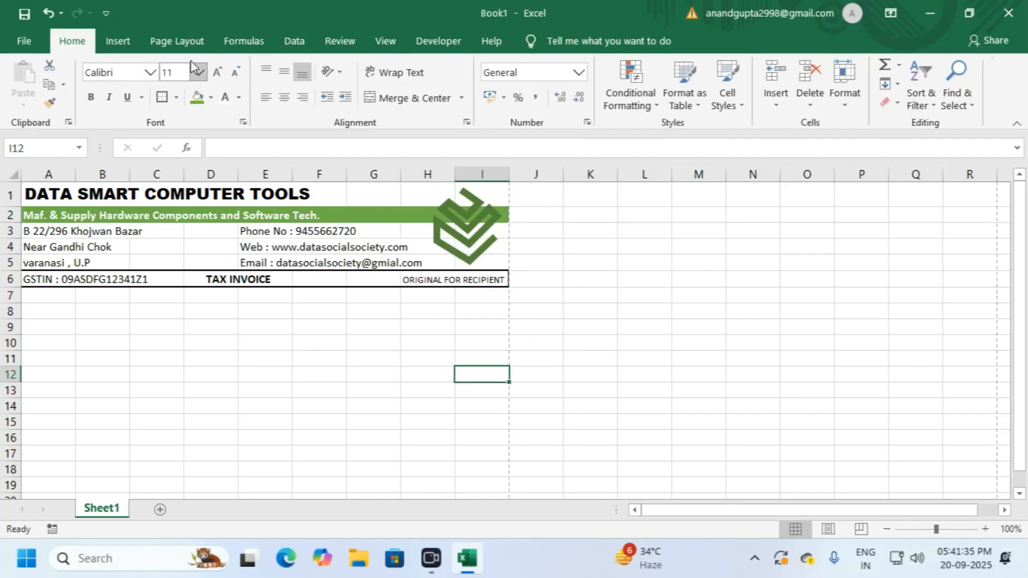
left_click(121, 41)
left_click(197, 102)
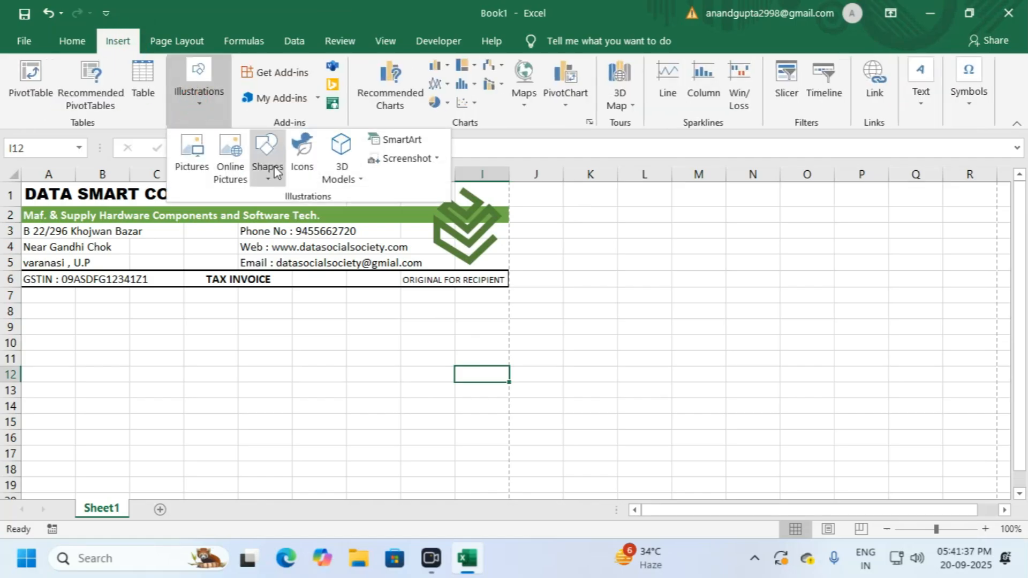
left_click(273, 165)
left_click(309, 216)
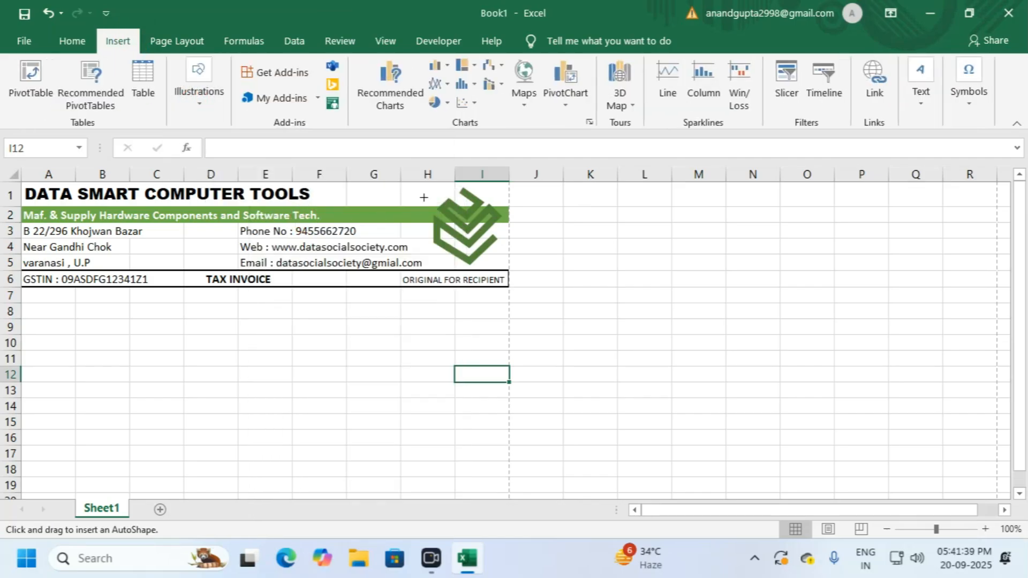
left_click_drag(420, 187, 505, 264)
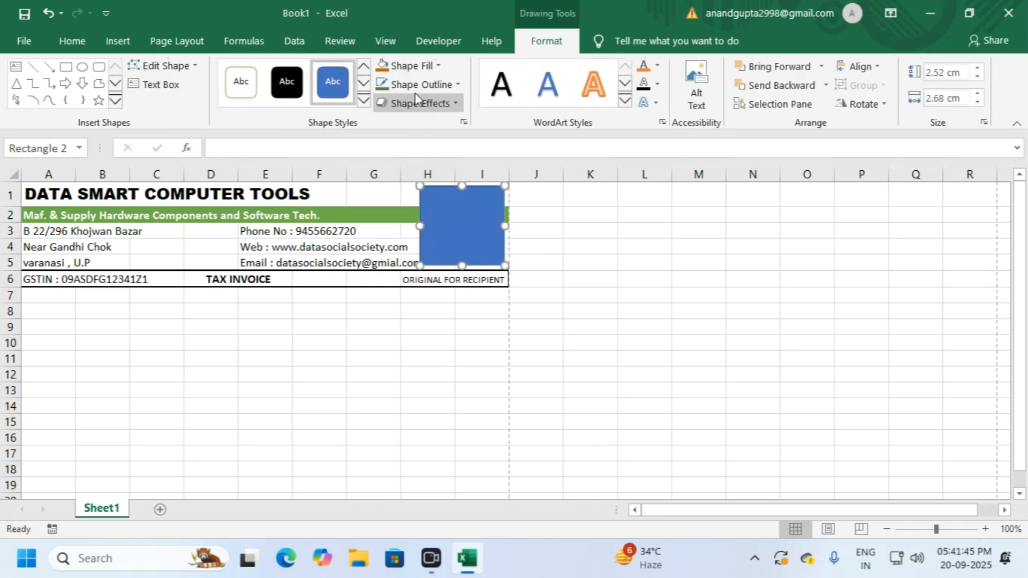
Step: Give the rectangle a white fill and no outline, nudging it slightly right
left_click(423, 67)
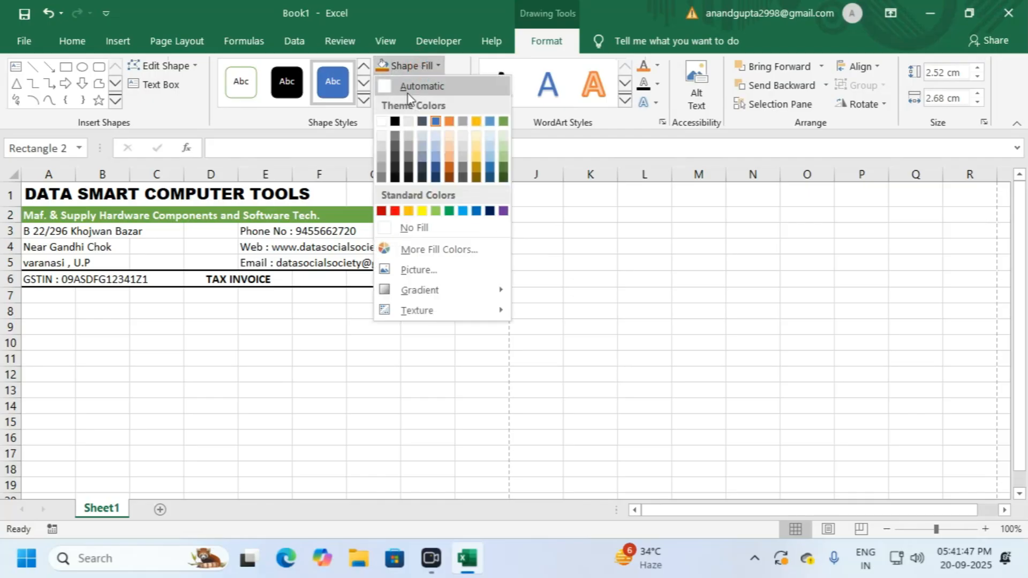
left_click(383, 123)
left_click(423, 85)
left_click(415, 247)
left_click(596, 230)
left_click(480, 218)
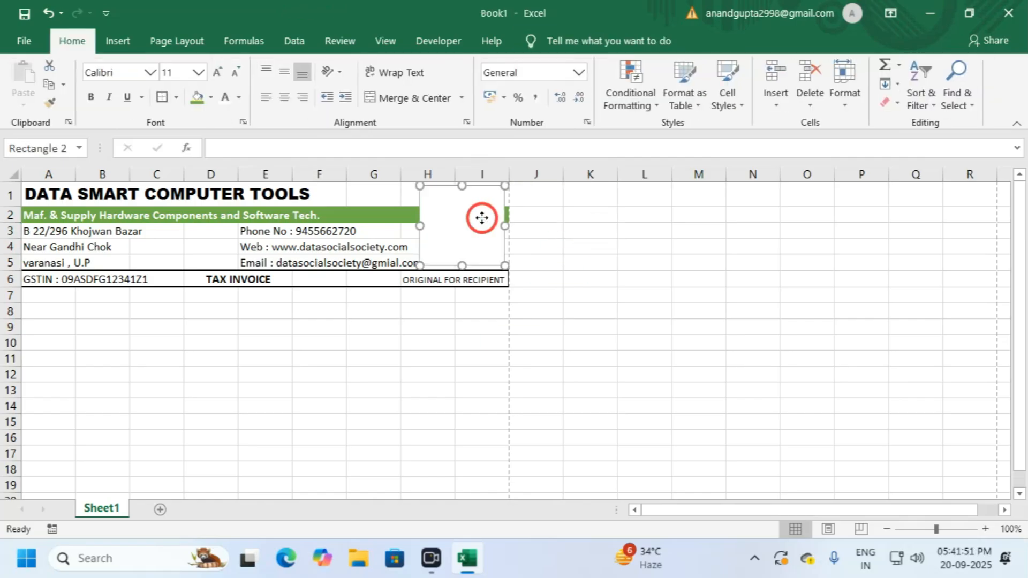
left_click(593, 260)
left_click(467, 241)
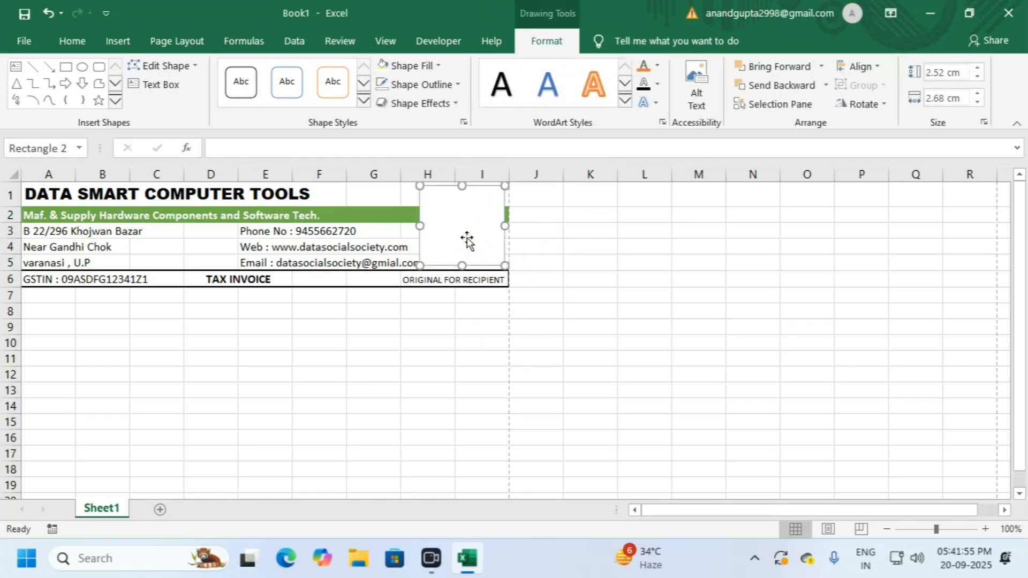
left_click(569, 234)
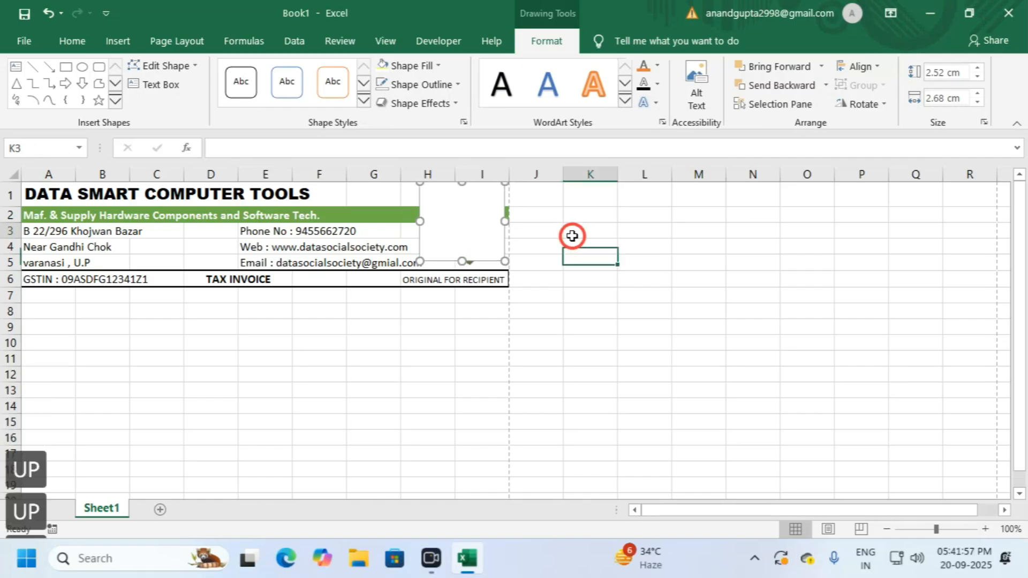
left_click(458, 244)
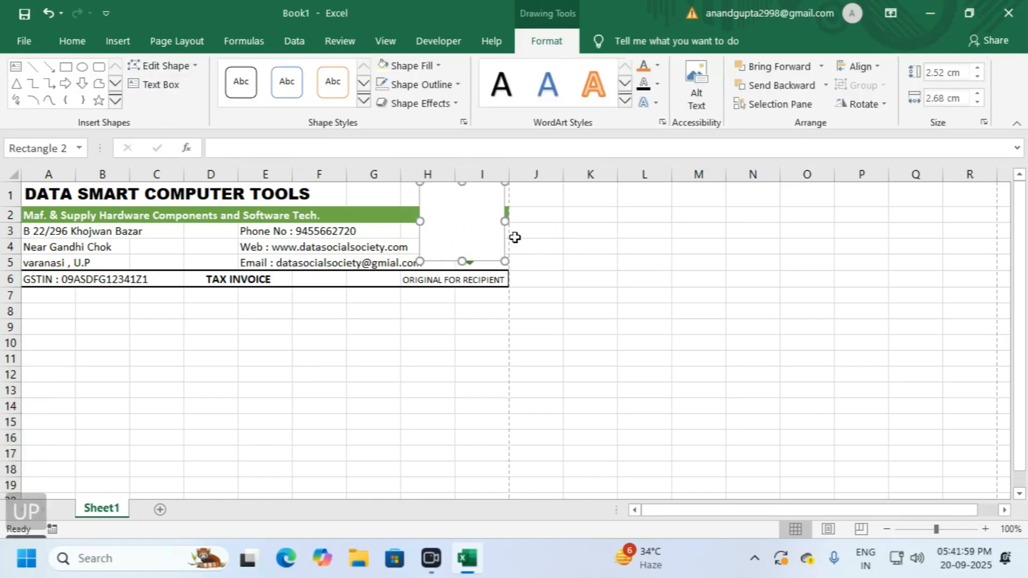
key("Right")
key("Right")
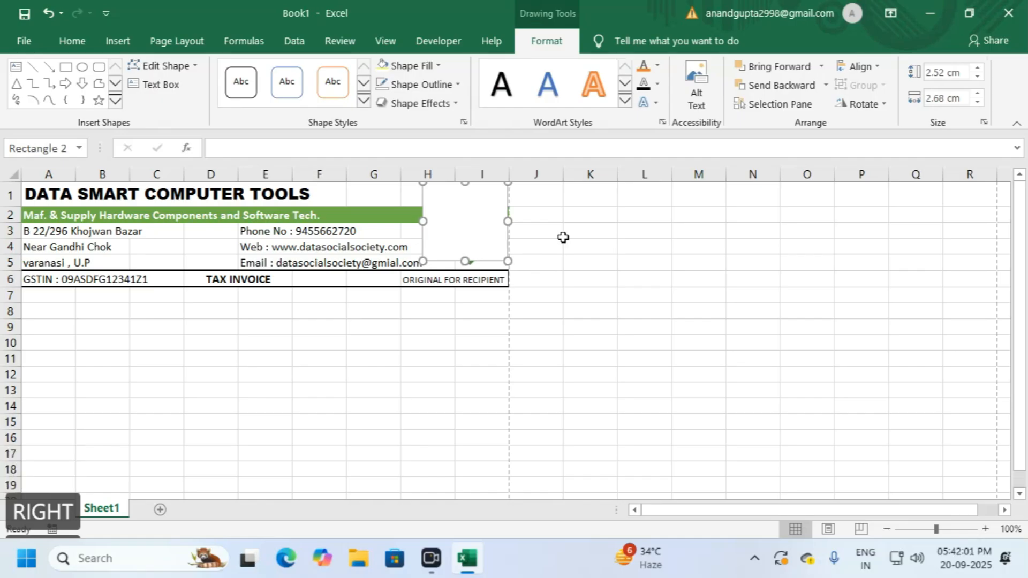
left_click(567, 236)
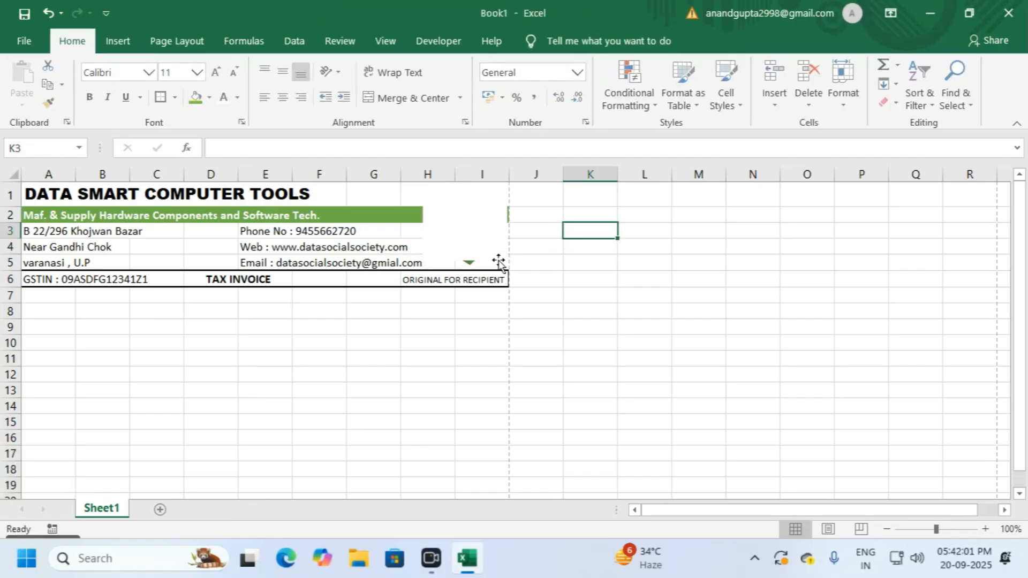
Step: Bring the green logo in front of the white box
left_click(475, 244)
left_click(468, 264)
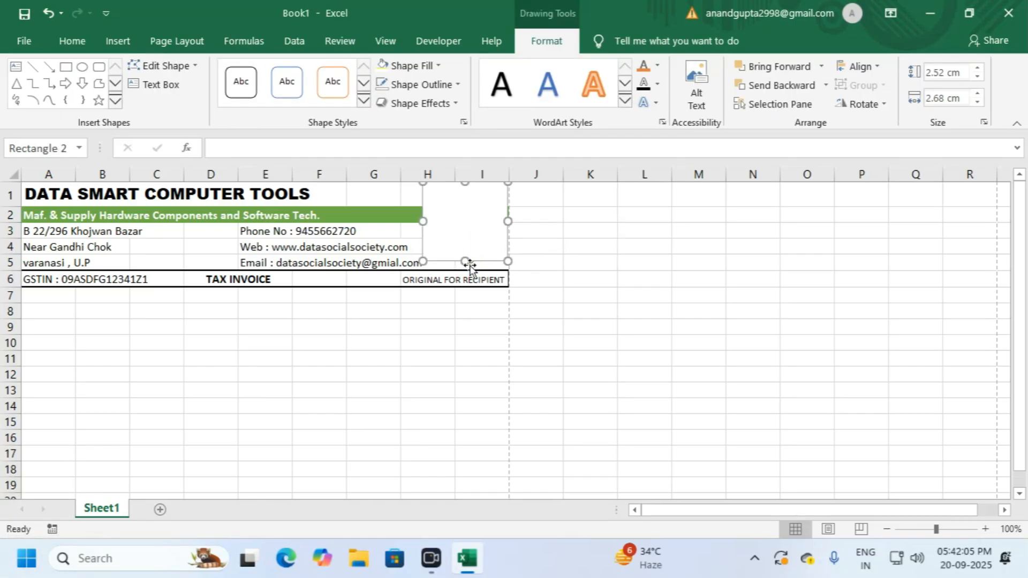
left_click(827, 87)
left_click(822, 66)
left_click(801, 108)
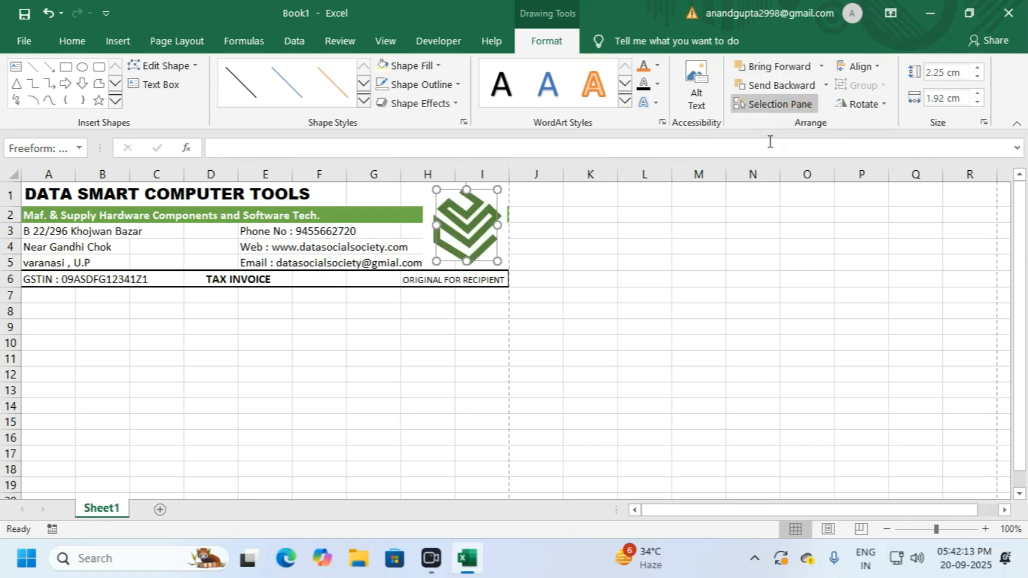
left_click(702, 195)
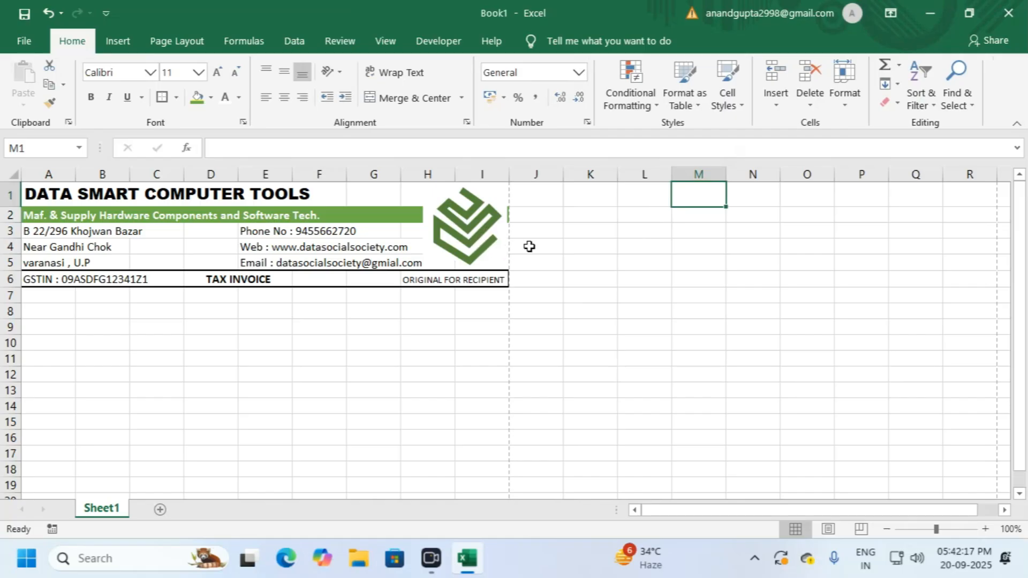
Step: Widen the white box slightly past column I
left_click(547, 249)
left_click(501, 252)
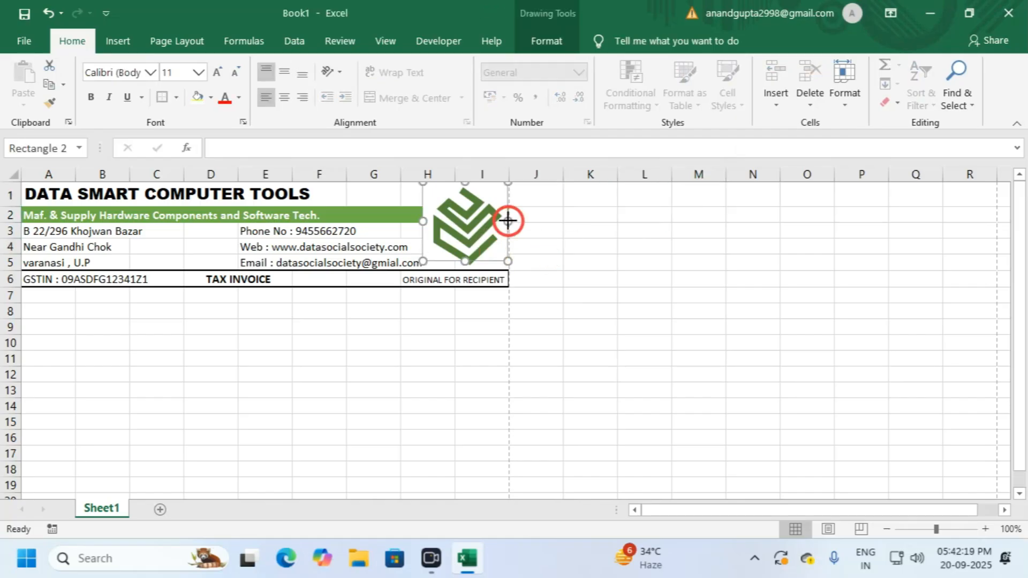
left_click_drag(510, 221, 513, 220)
left_click(534, 220)
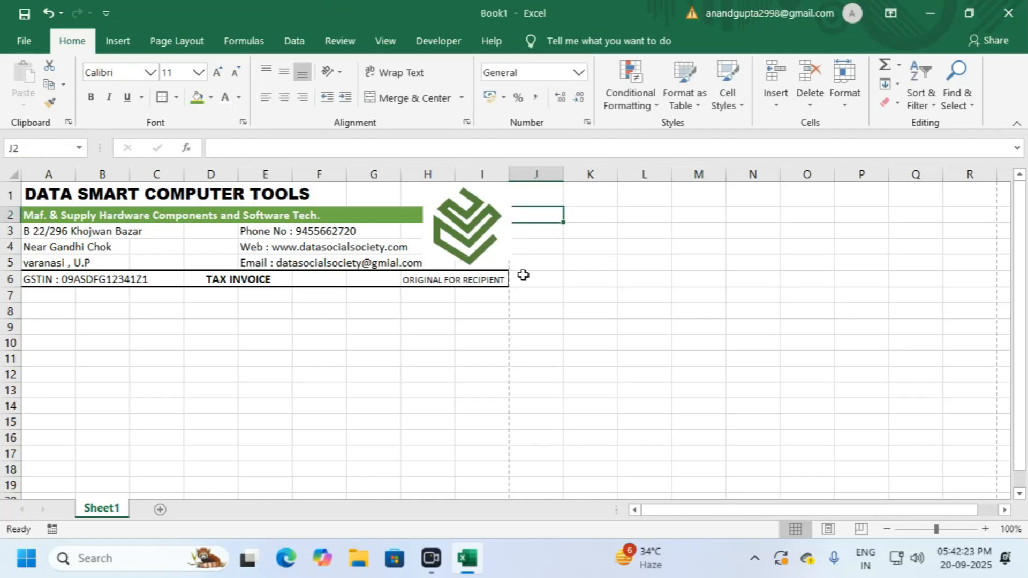
Step: Try a thick outline on the white box, then undo it
left_click(506, 256)
left_click(547, 41)
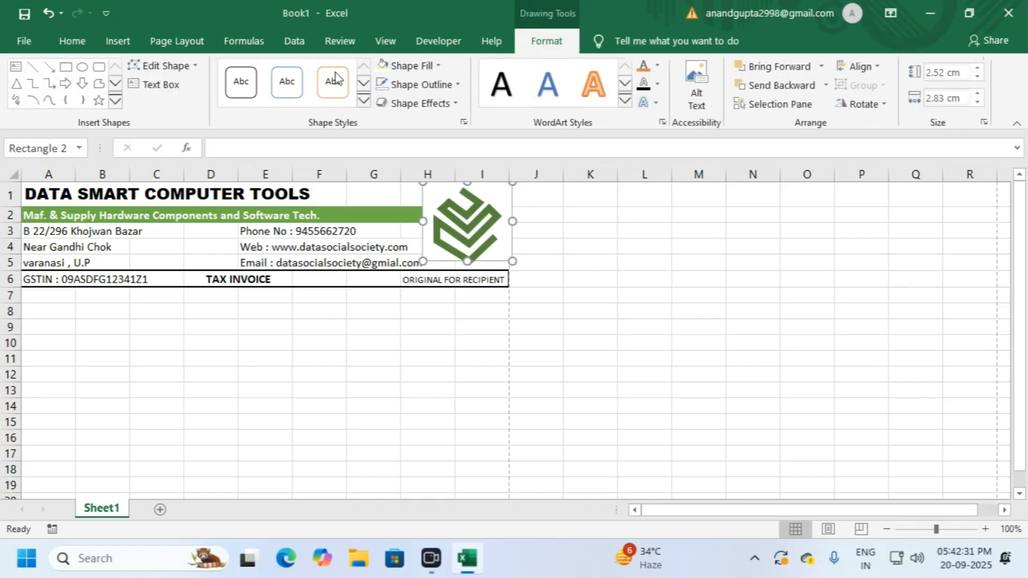
left_click(427, 86)
mouse_move(423, 288)
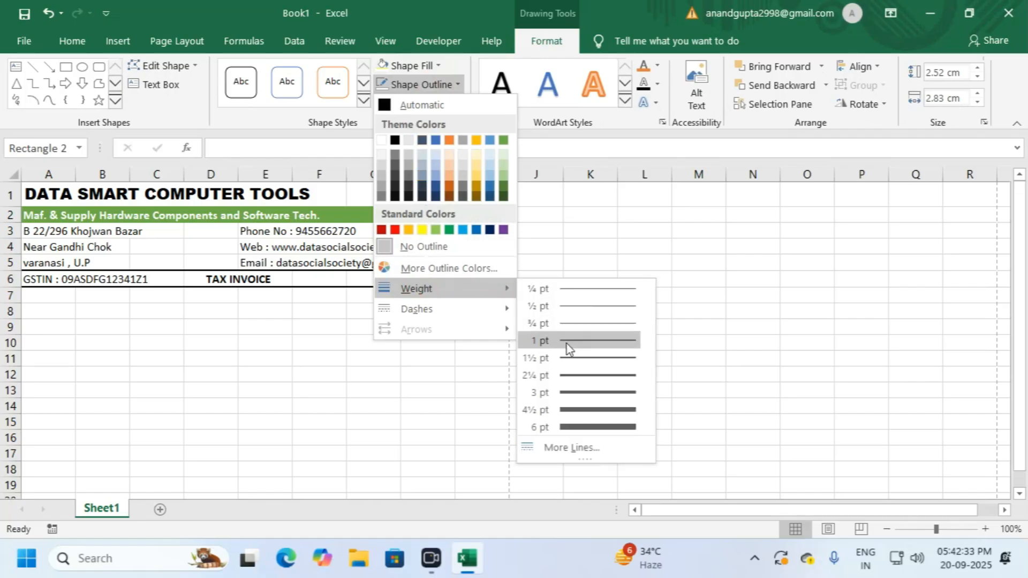
left_click(568, 411)
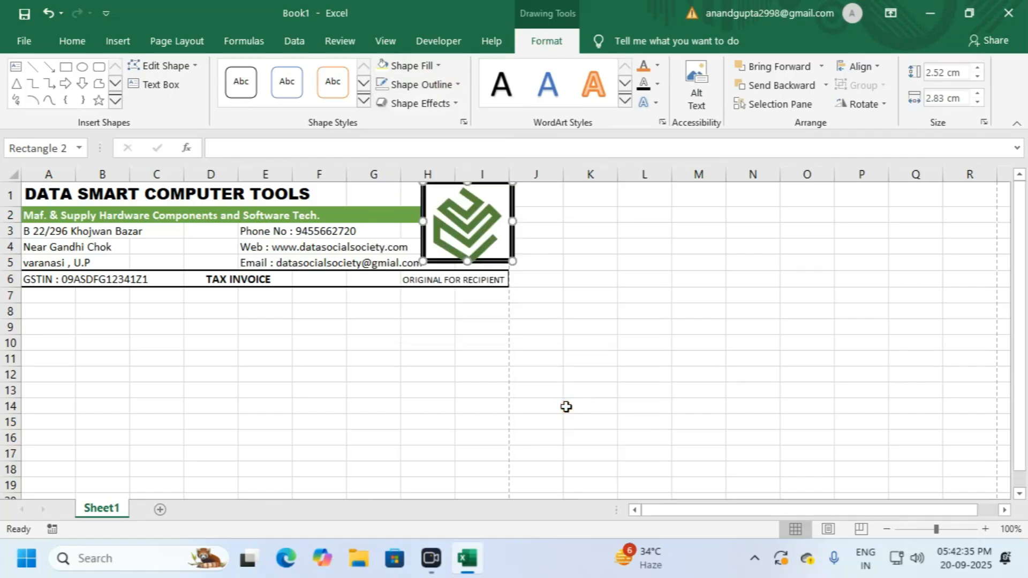
left_click(567, 241)
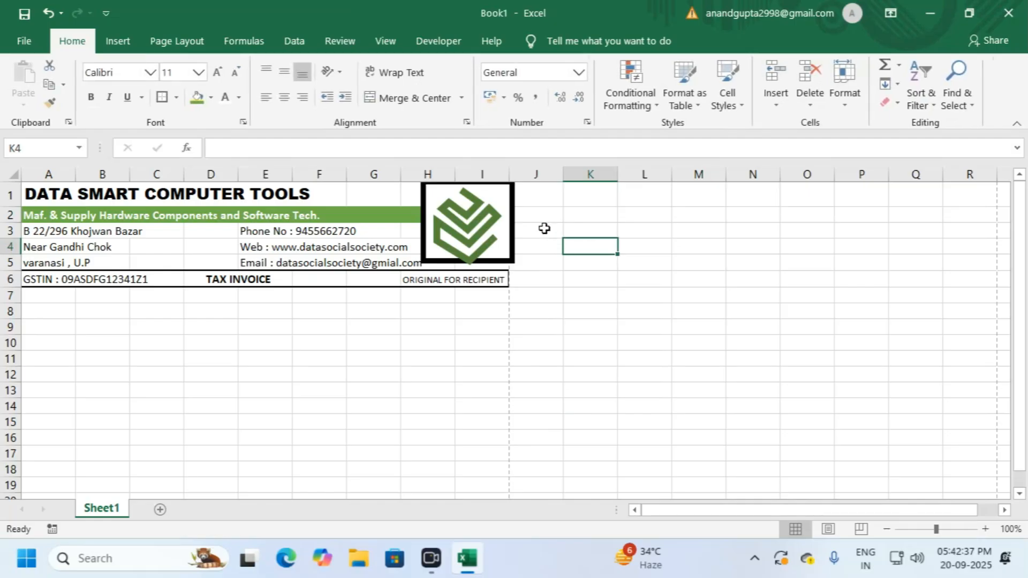
key("ctrl+z")
Step: Apply a heavier outline weight to the logo freeform
left_click(477, 220)
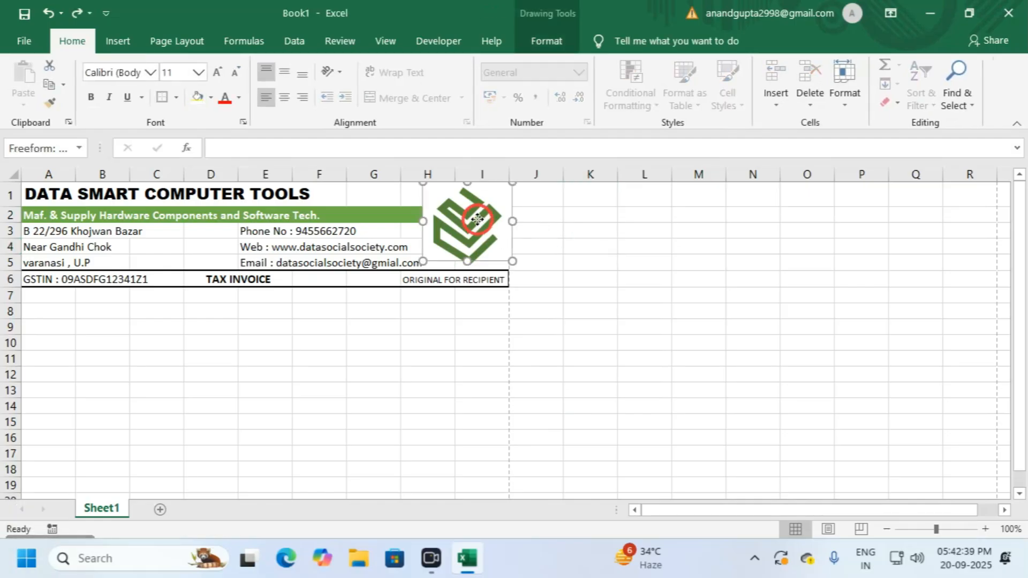
left_click(535, 43)
left_click(421, 84)
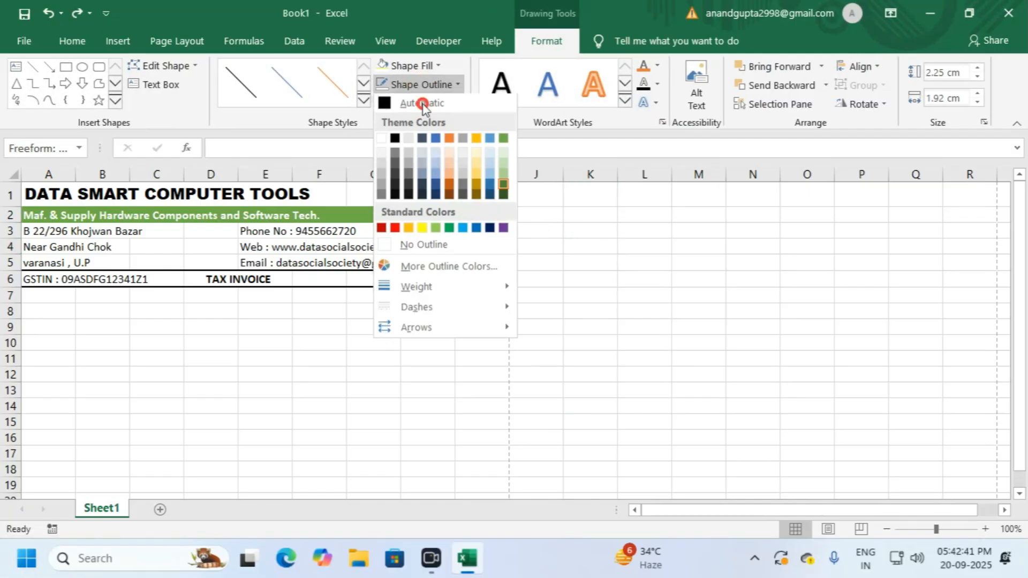
mouse_move(439, 288)
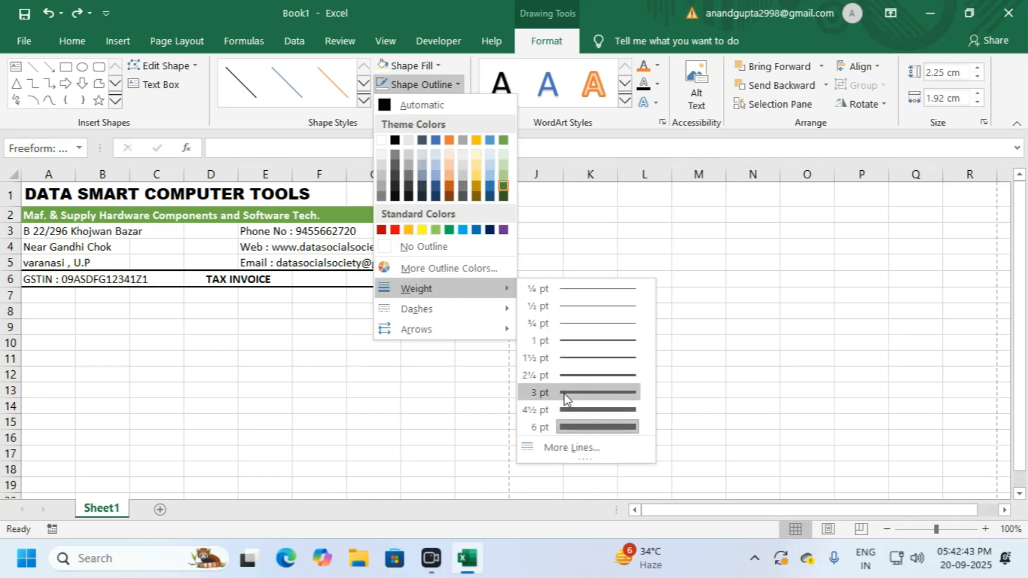
left_click(562, 410)
Step: Shrink the logo to 1.73 × 1.56 cm and position it over its white backing
left_click(493, 258)
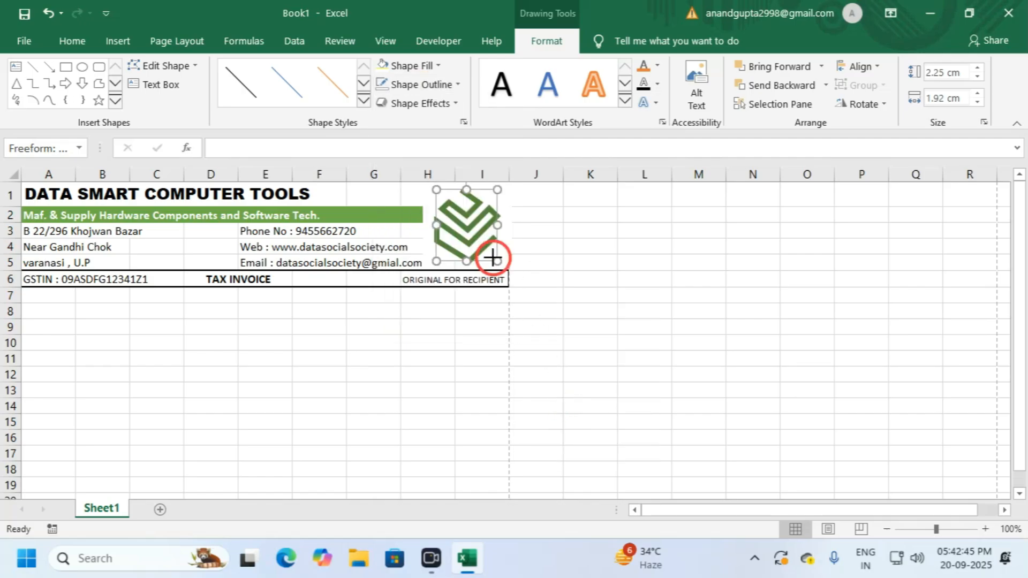
left_click_drag(498, 262, 493, 256)
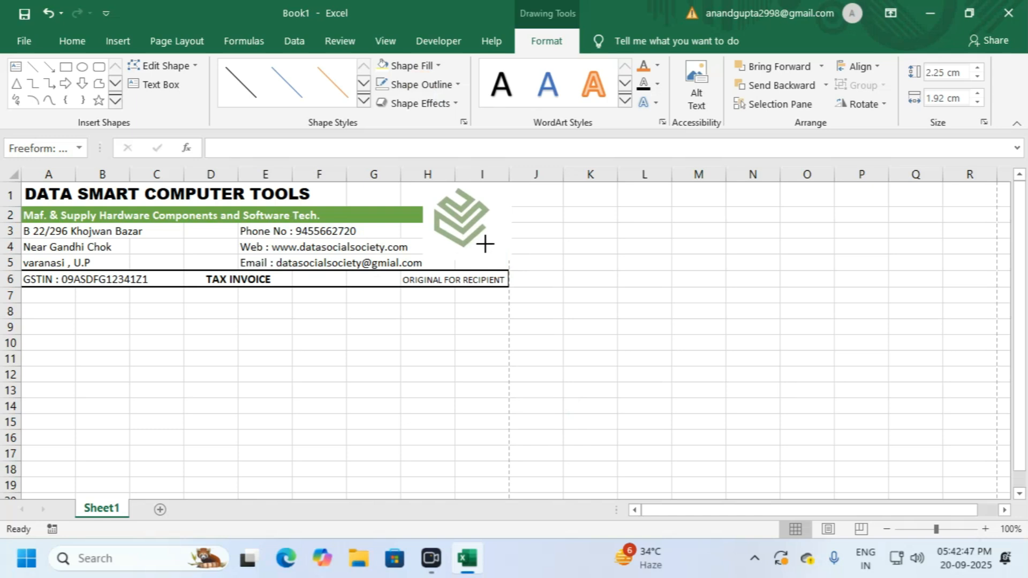
left_click_drag(485, 244, 474, 219)
left_click(464, 218)
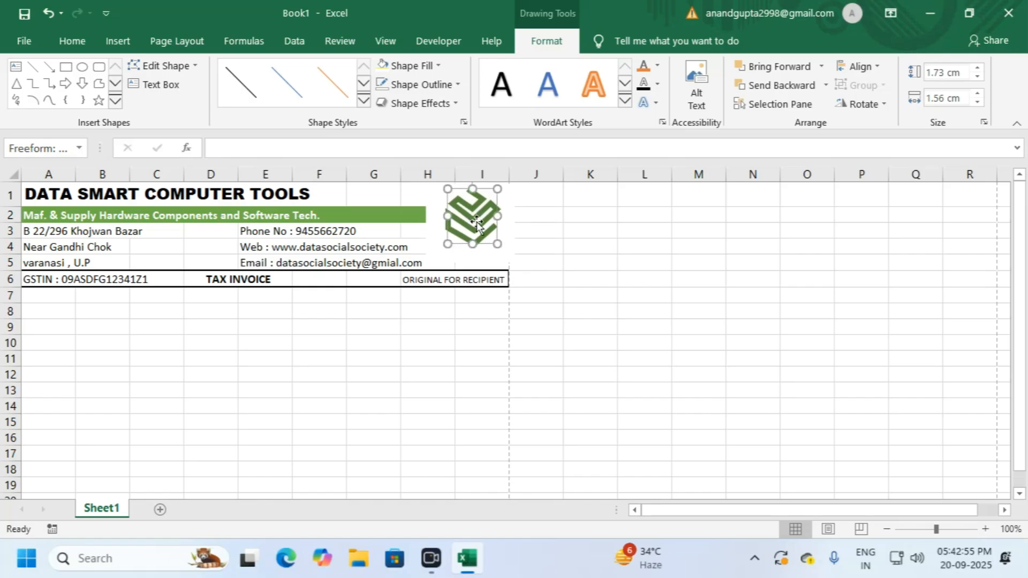
left_click(583, 245)
left_click(474, 227)
key("Left")
Step: Insert a WordArt text box reading LOGOTEXT
left_click(538, 231)
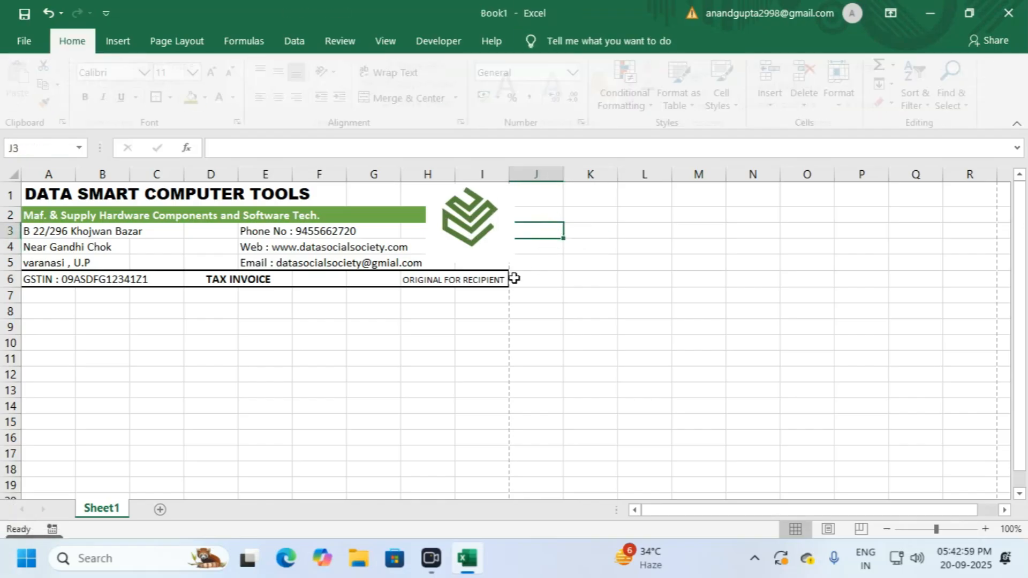
left_click(117, 40)
left_click(920, 88)
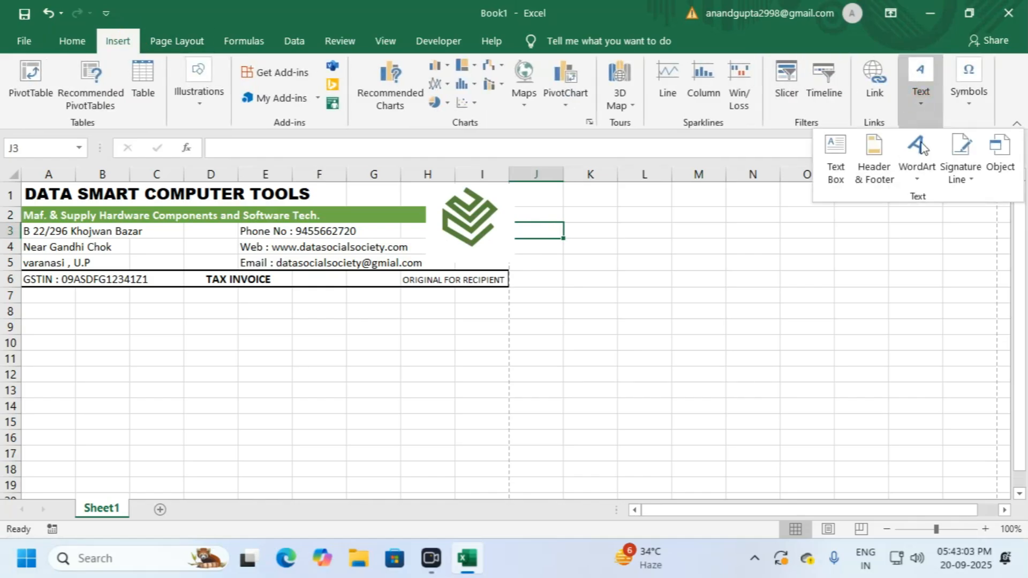
left_click(917, 169)
left_click(809, 210)
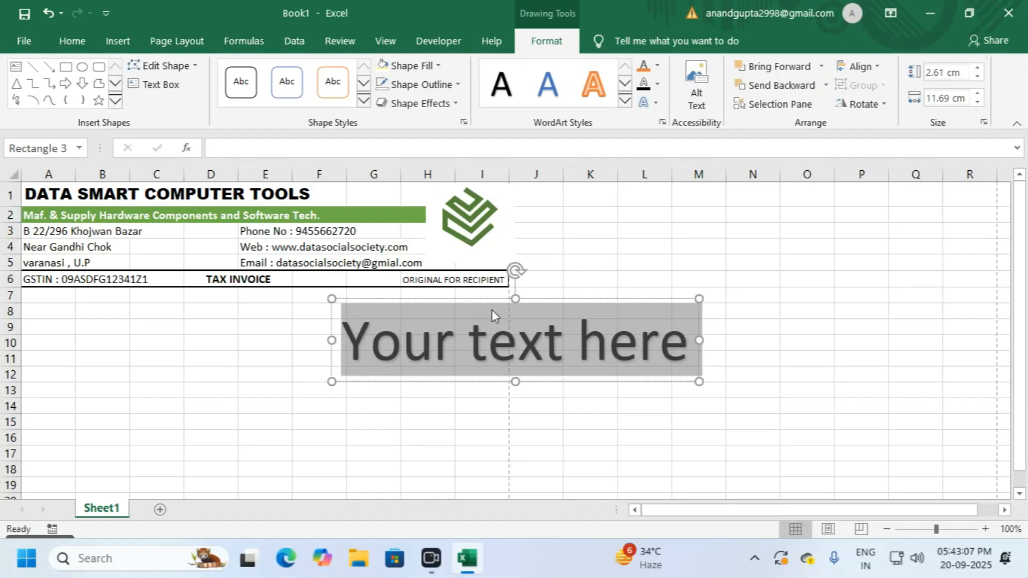
type("|")
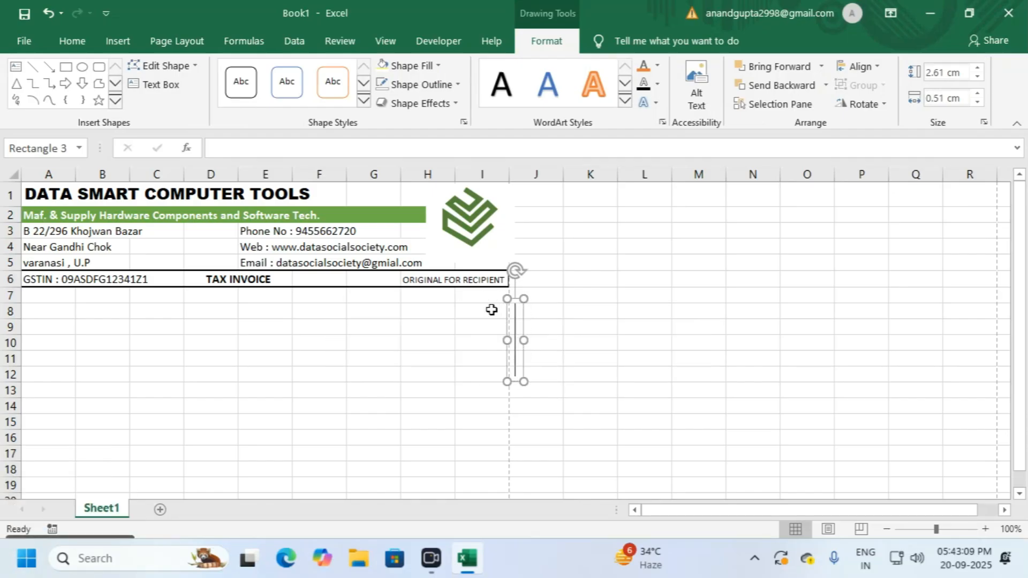
key("BackSpace")
type("LOGOG")
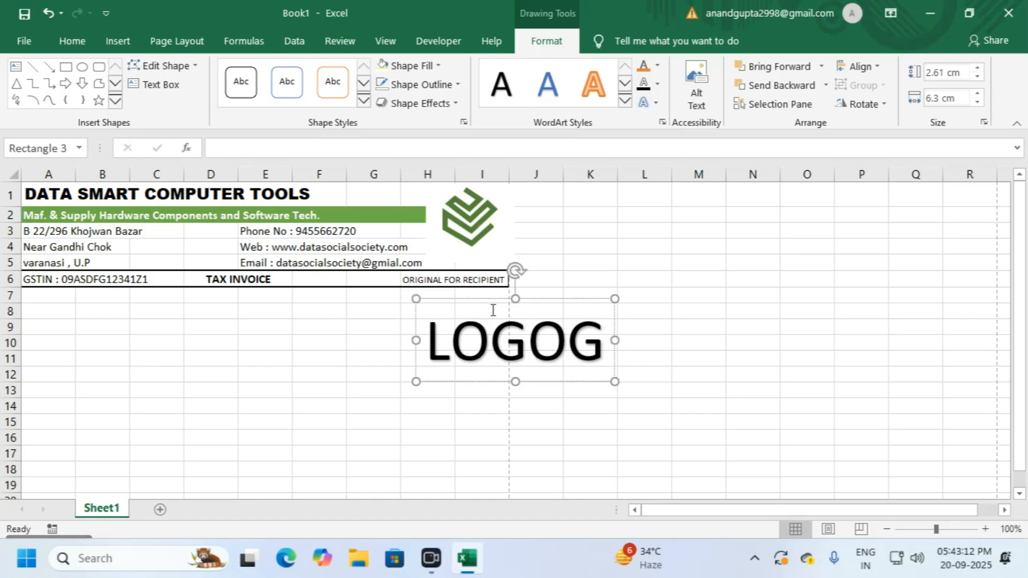
key("BackSpace")
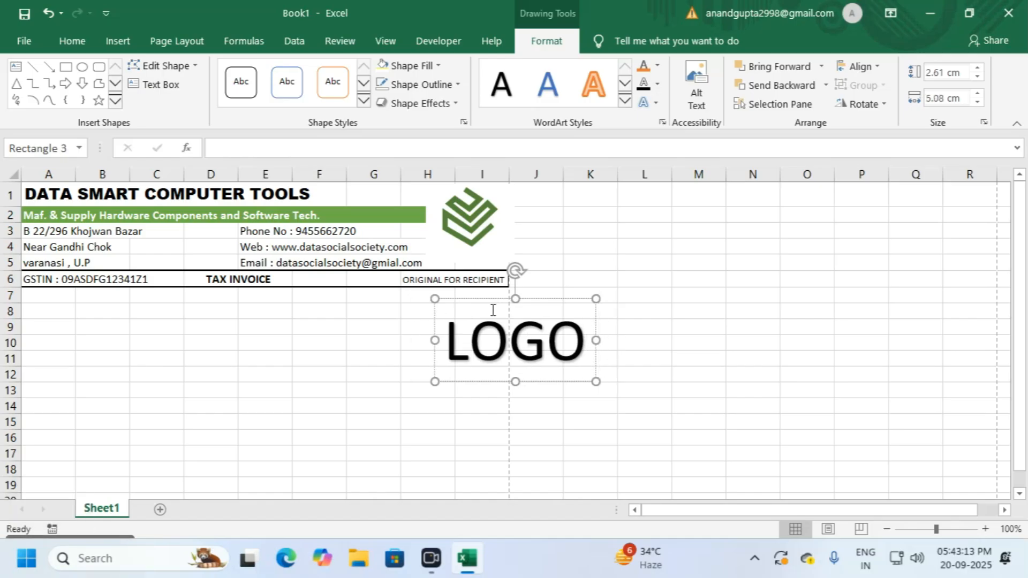
type("TEXT")
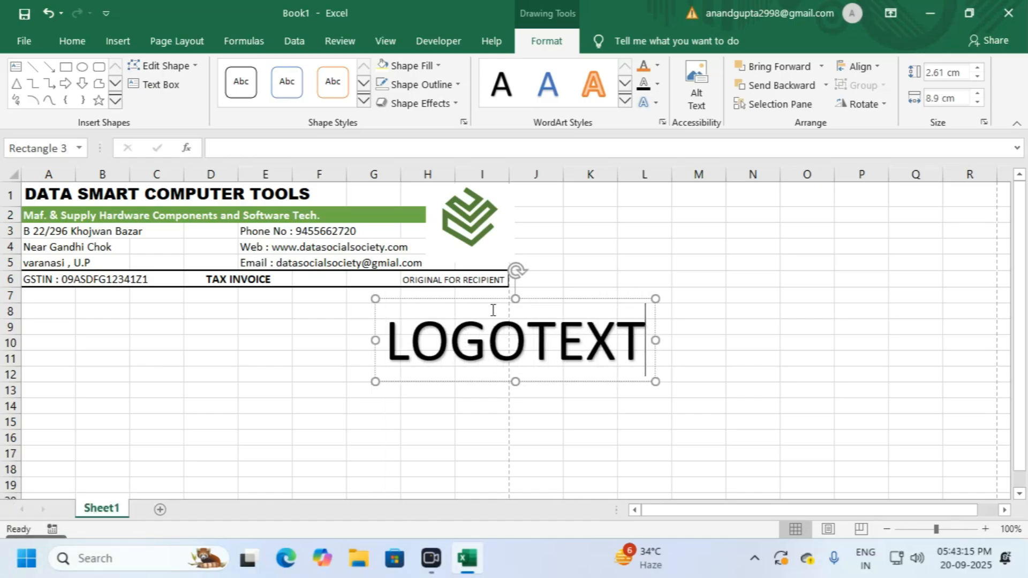
left_click(485, 299)
Step: Make LOGOTEXT 12 pt bold and place it directly beneath the logo
left_click(72, 41)
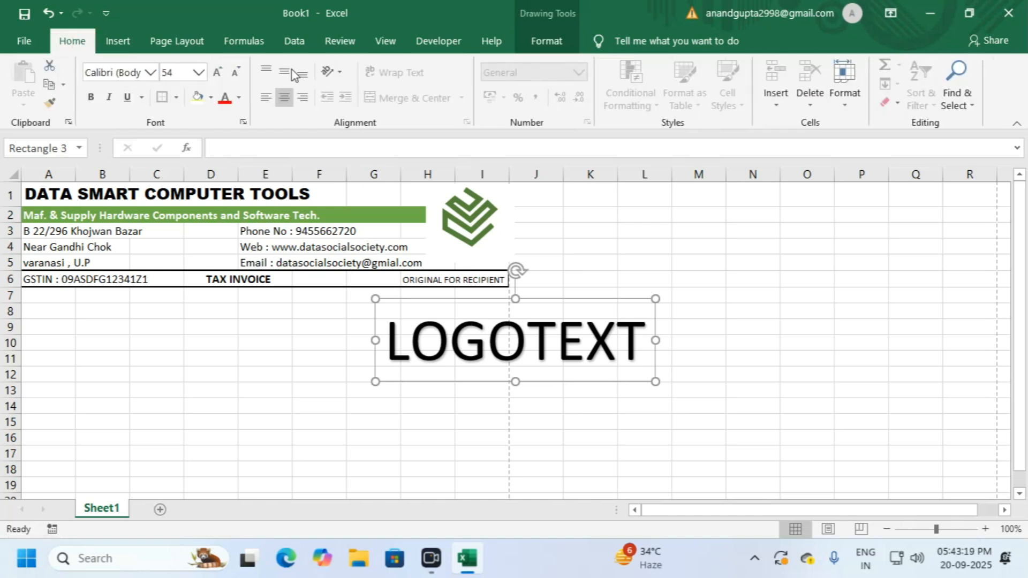
left_click(236, 72)
left_click(237, 72)
left_click(237, 71)
left_click(237, 72)
left_click(236, 72)
left_click(236, 72)
left_click(236, 72)
left_click(236, 71)
left_click(236, 72)
left_click(236, 72)
left_click(236, 71)
left_click(91, 97)
left_click_drag(530, 298, 487, 244)
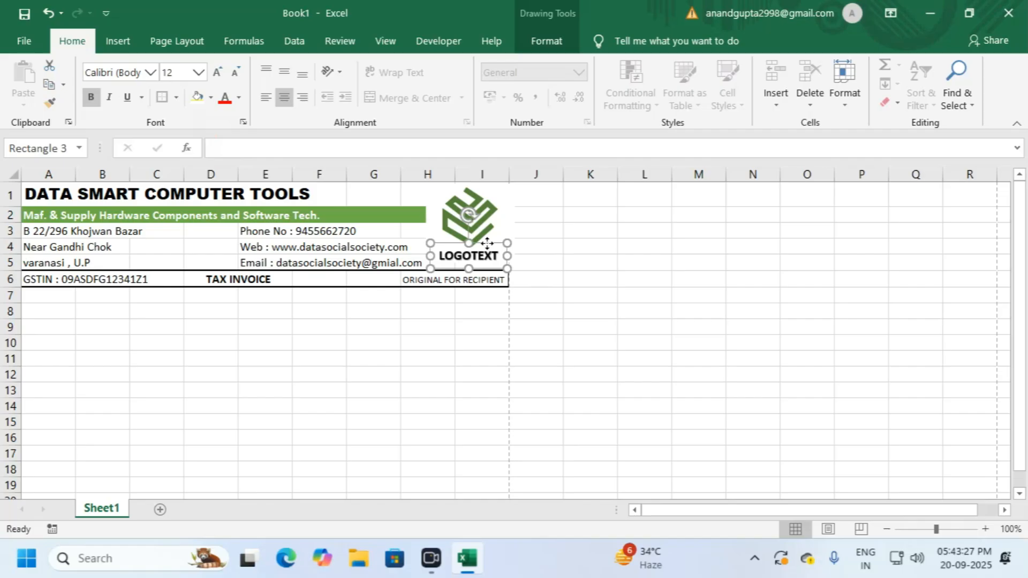
left_click(575, 257)
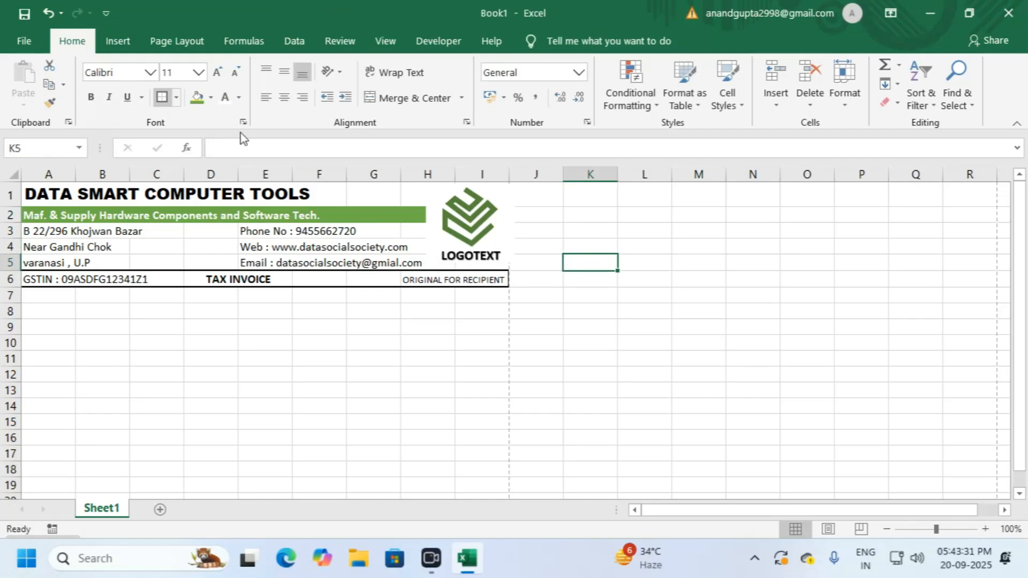
Step: Merge and centre A7:C7 and enter the heading 'Customer Detail'
left_click(438, 346)
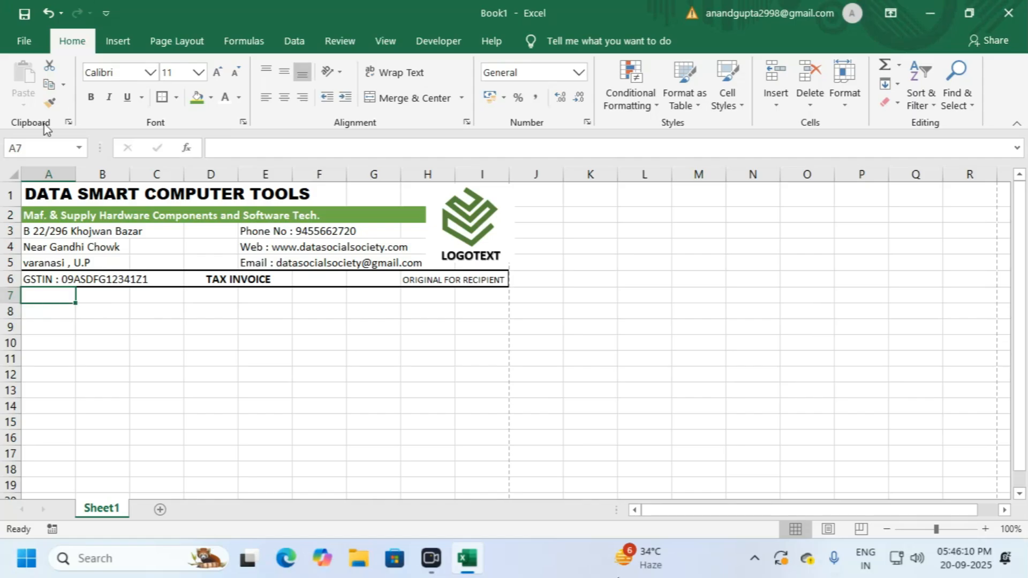
left_click_drag(55, 299, 182, 301)
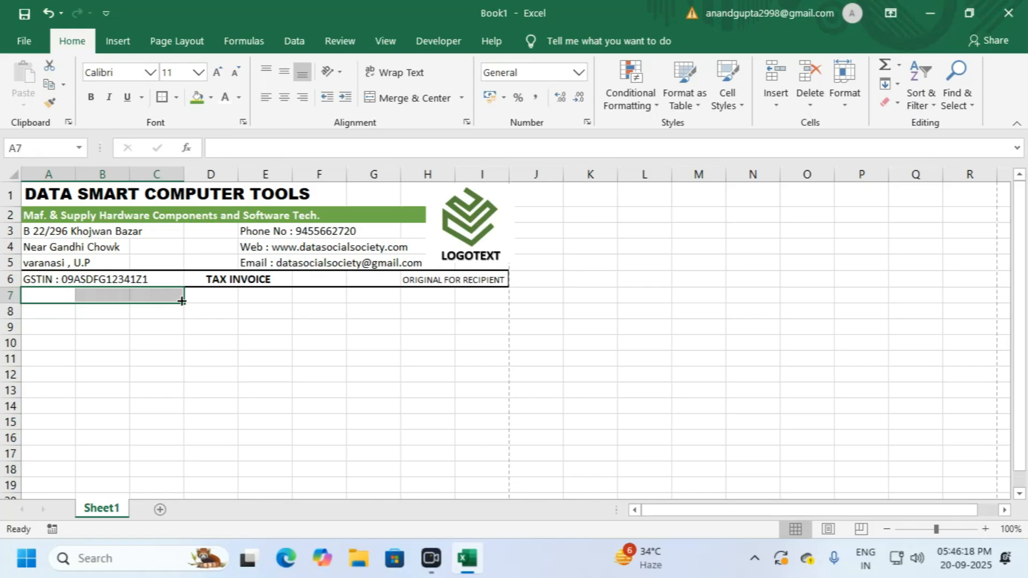
left_click(390, 100)
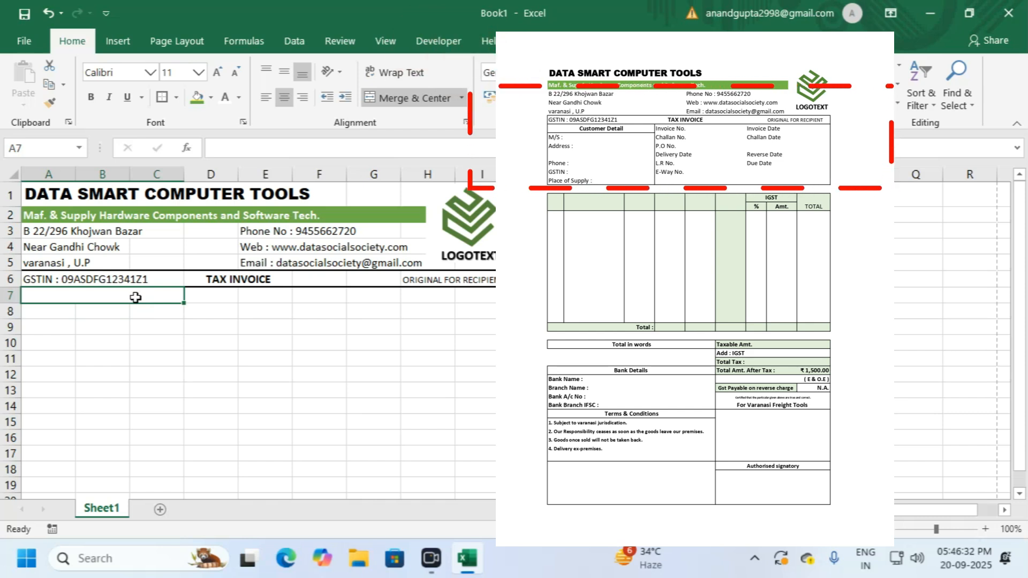
type("Cu")
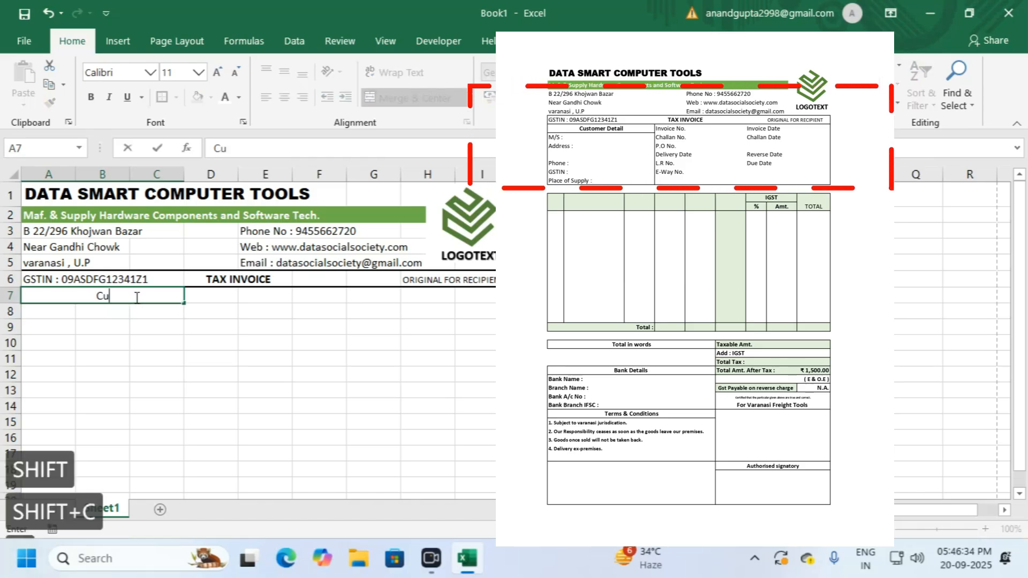
type("sto")
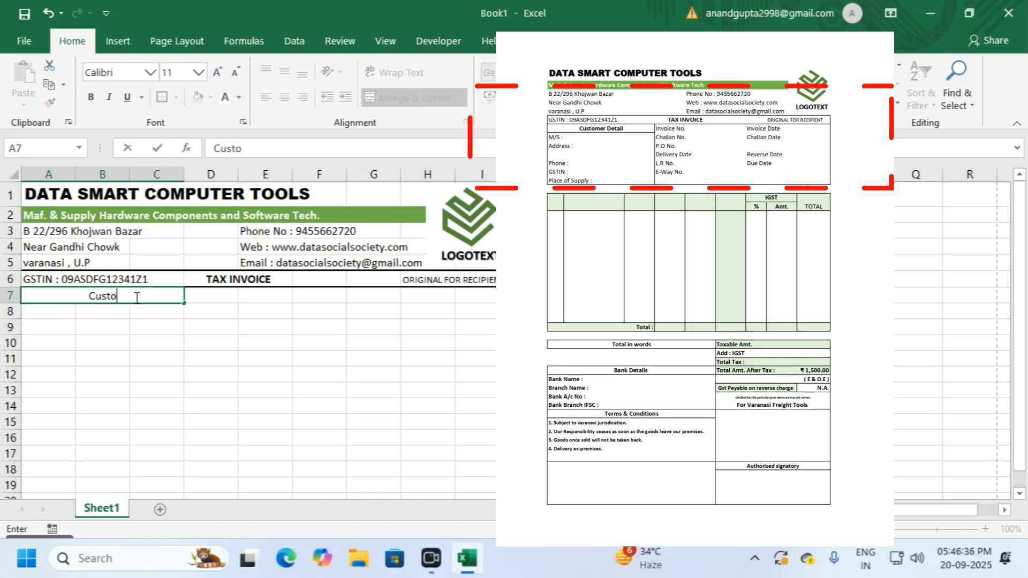
type("mer ")
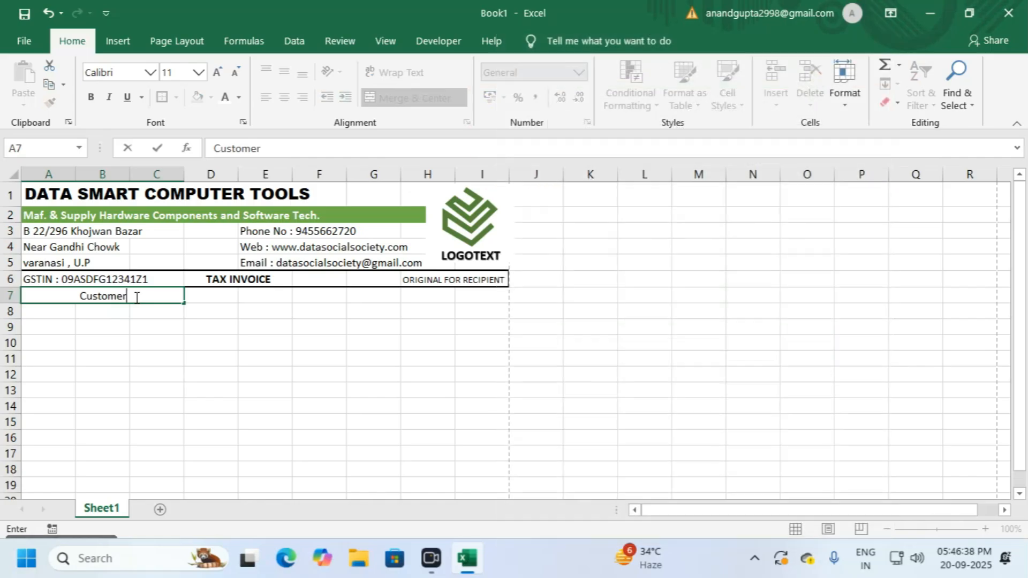
type("De")
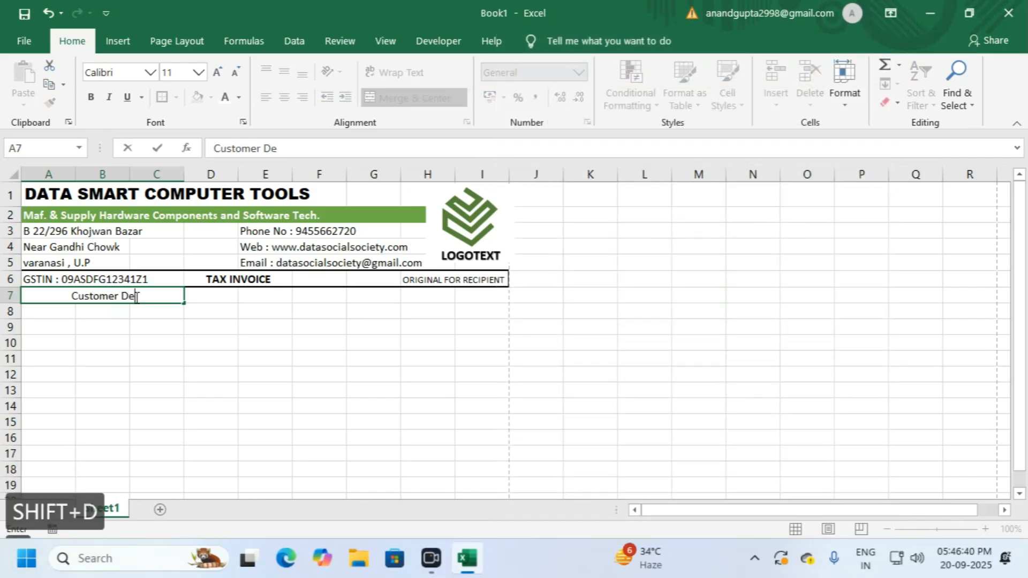
type("tail")
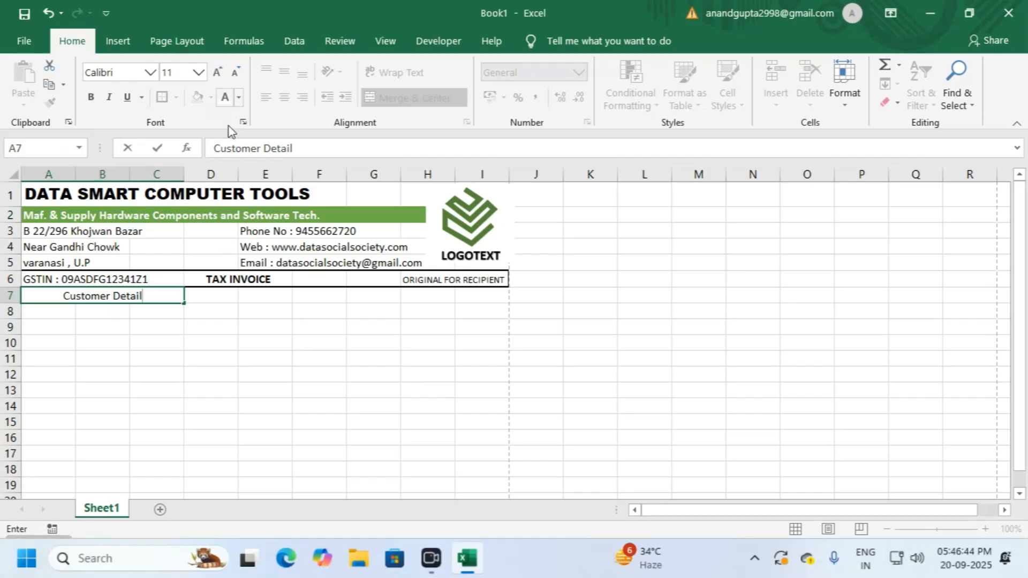
left_click(67, 300)
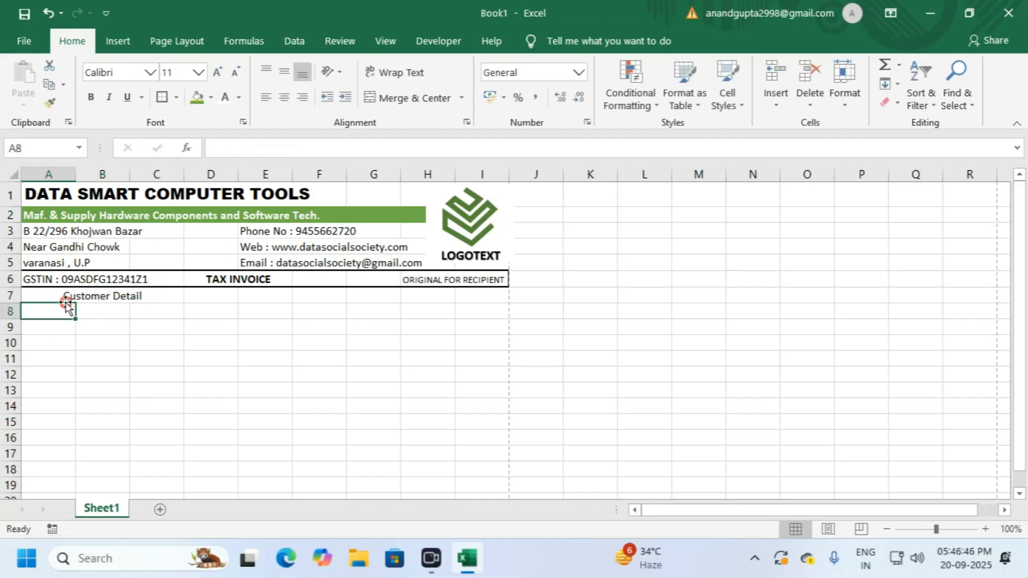
Step: Bold the Customer Detail heading and enter the label 'M/S :' in A8
left_click(91, 97)
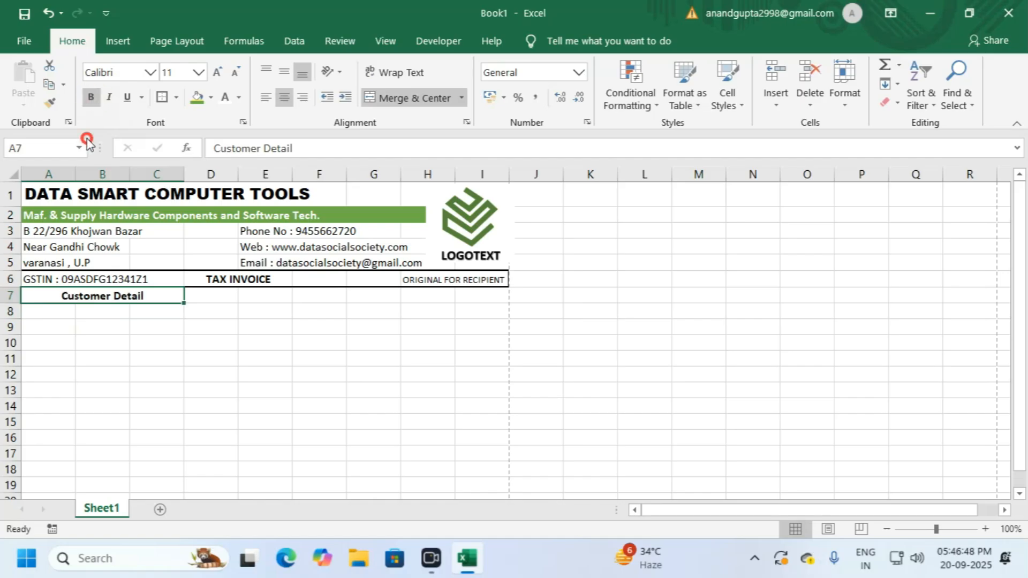
left_click(54, 311)
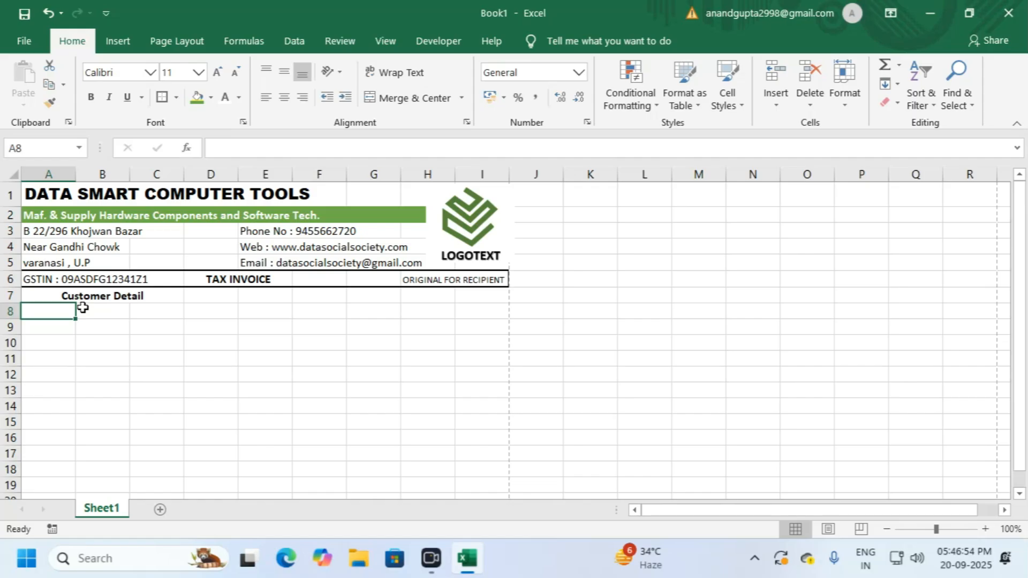
type("M")
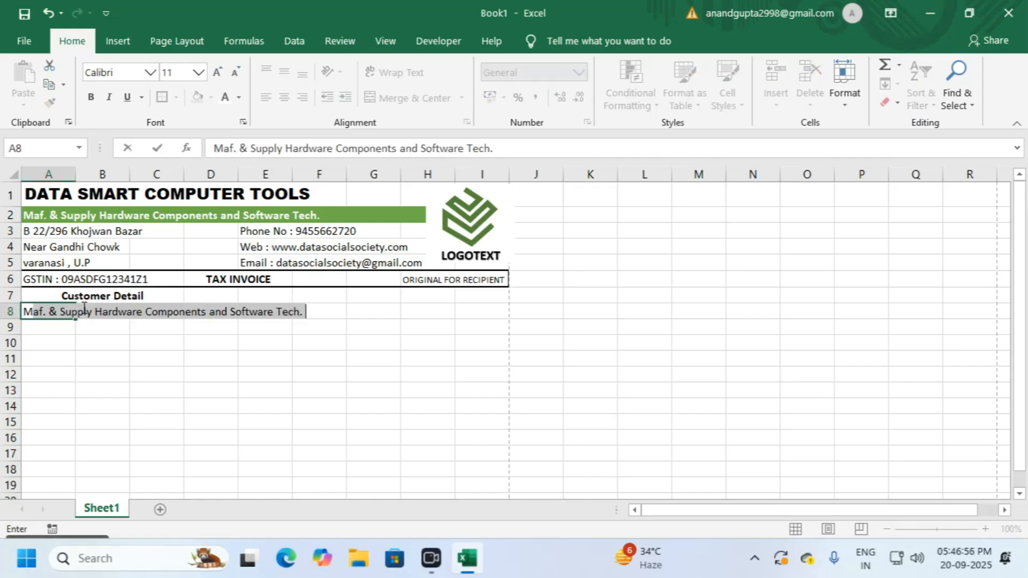
type("/")
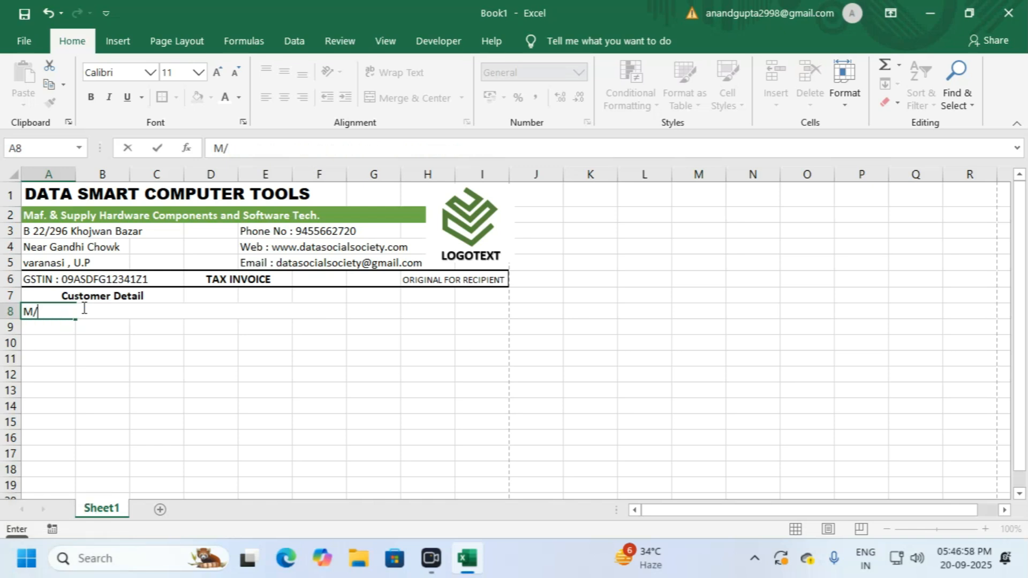
type("s")
key("BackSpace")
type("S :")
key("Return")
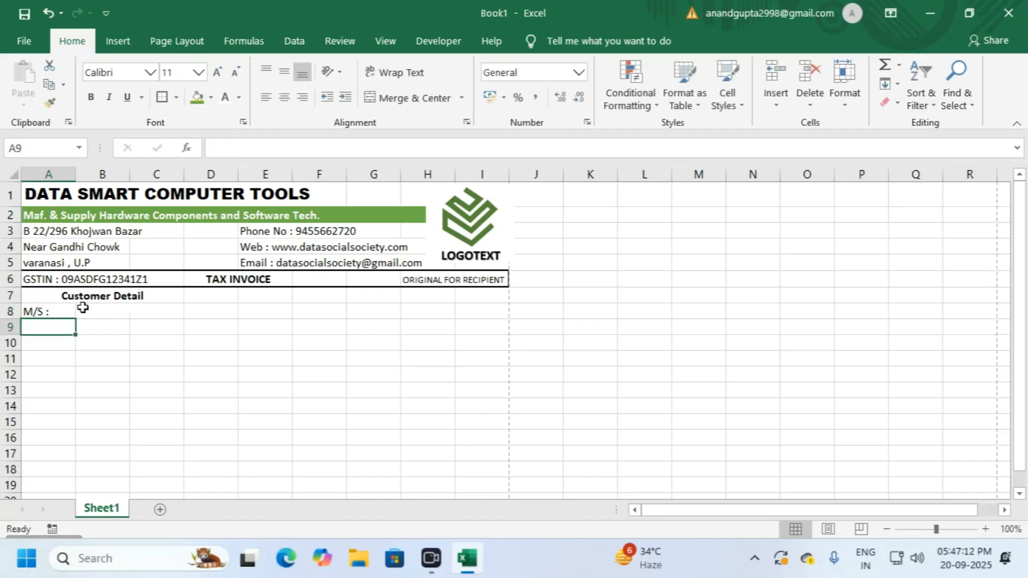
Step: Add 'Address :', 'Phone :', 'GSTIN :' and 'Place of Supply :' below, leaving A10 blank
type("Address :")
key("Return")
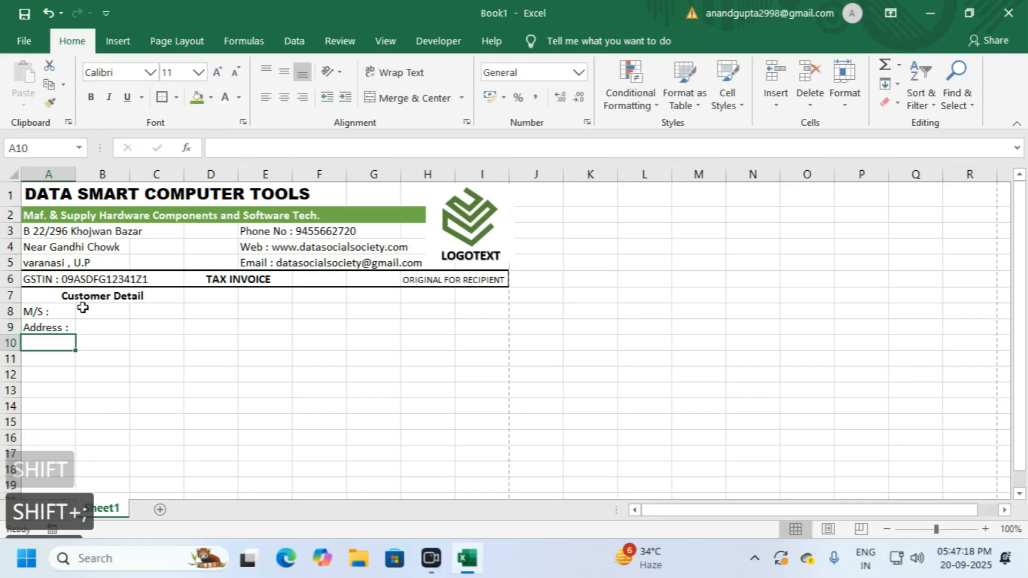
key("Return")
type("Pho")
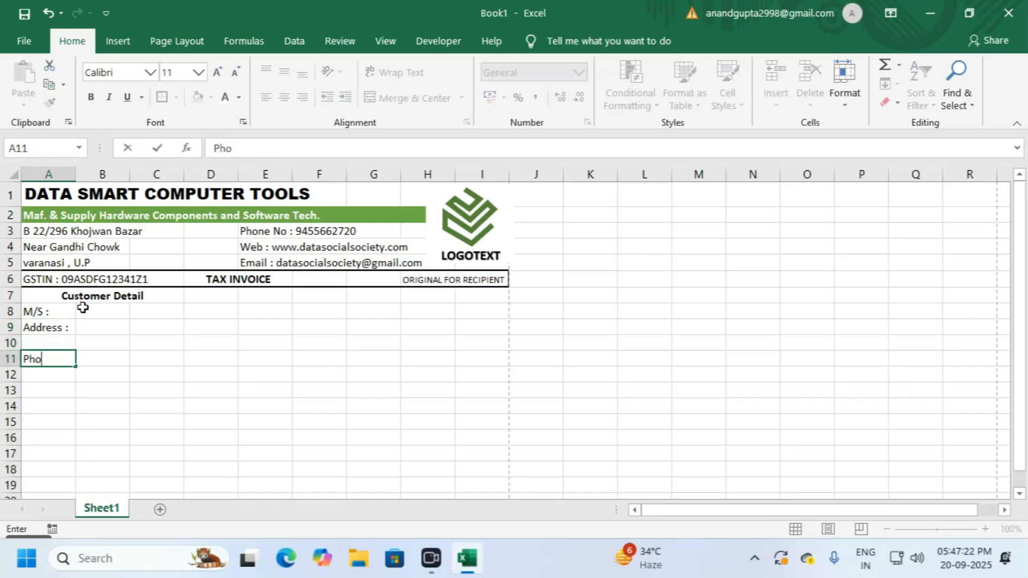
type("ne :")
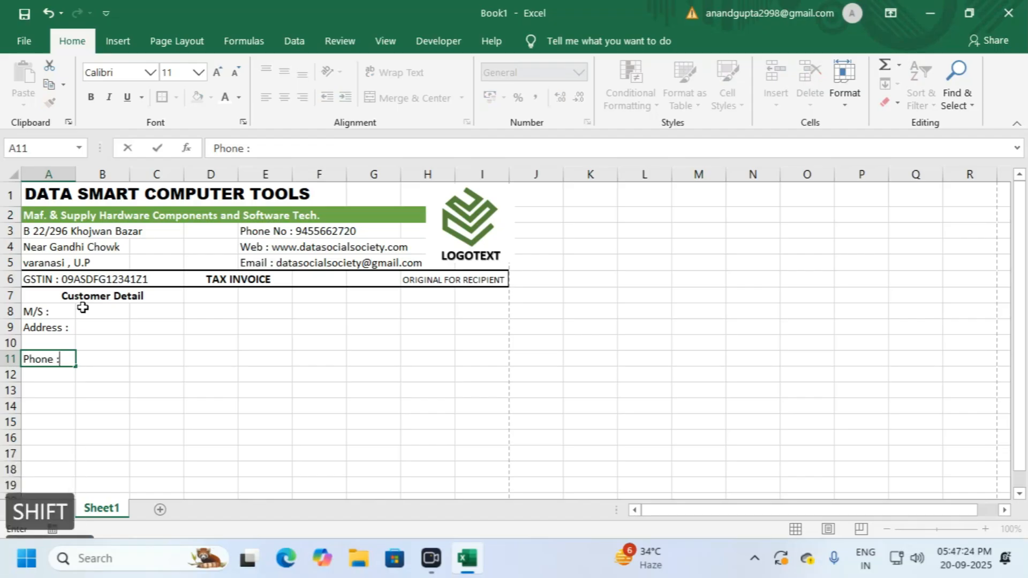
key("Return")
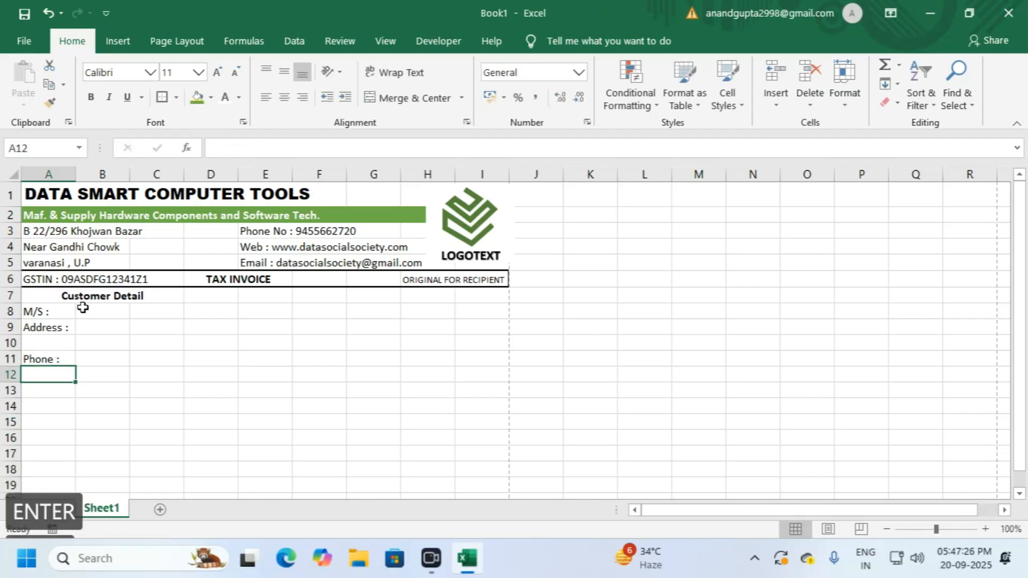
type("GST")
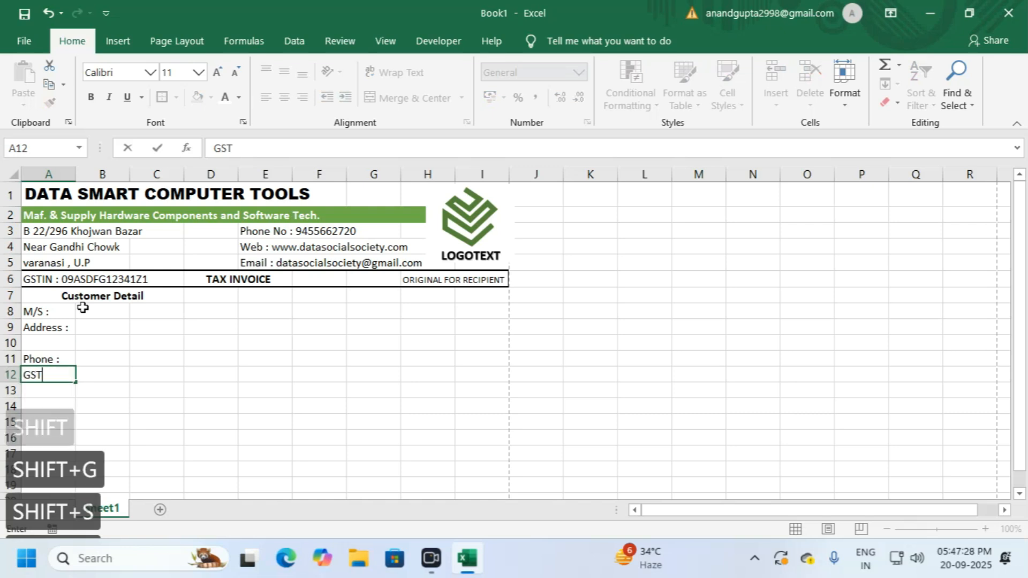
type("I")
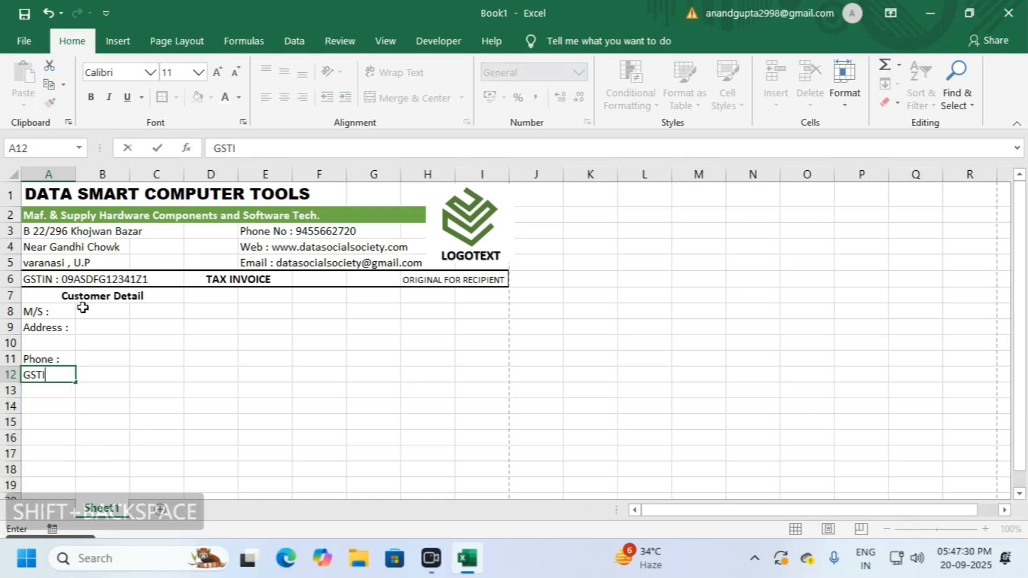
type("N :")
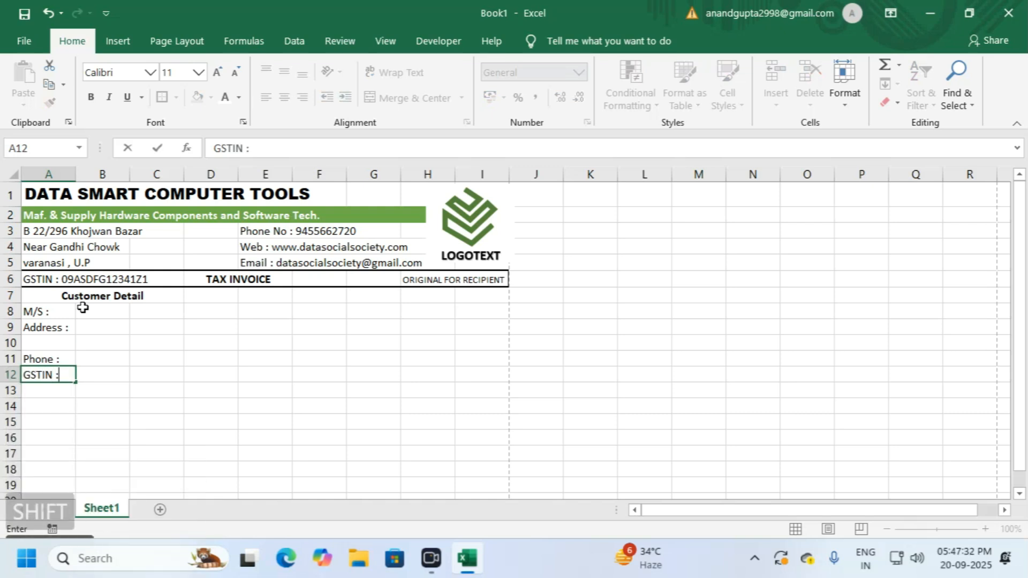
key("Return")
type("Pla")
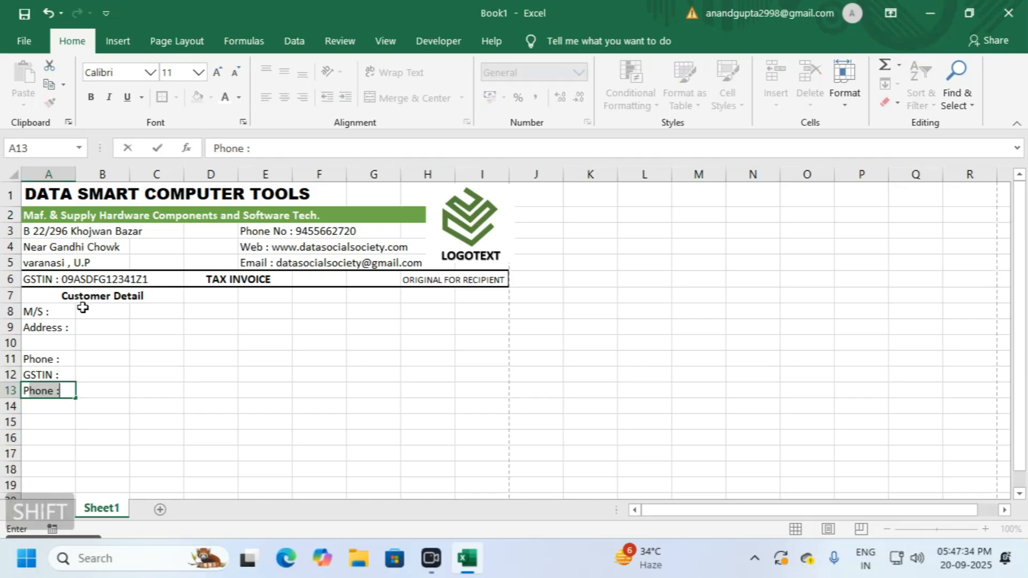
type("ce of")
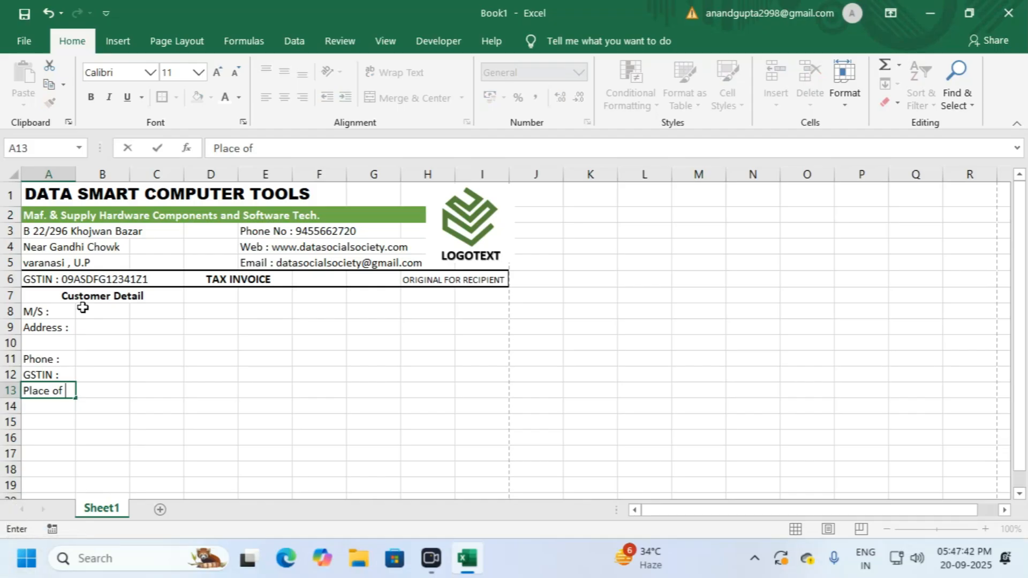
type("Supply :")
key("Return")
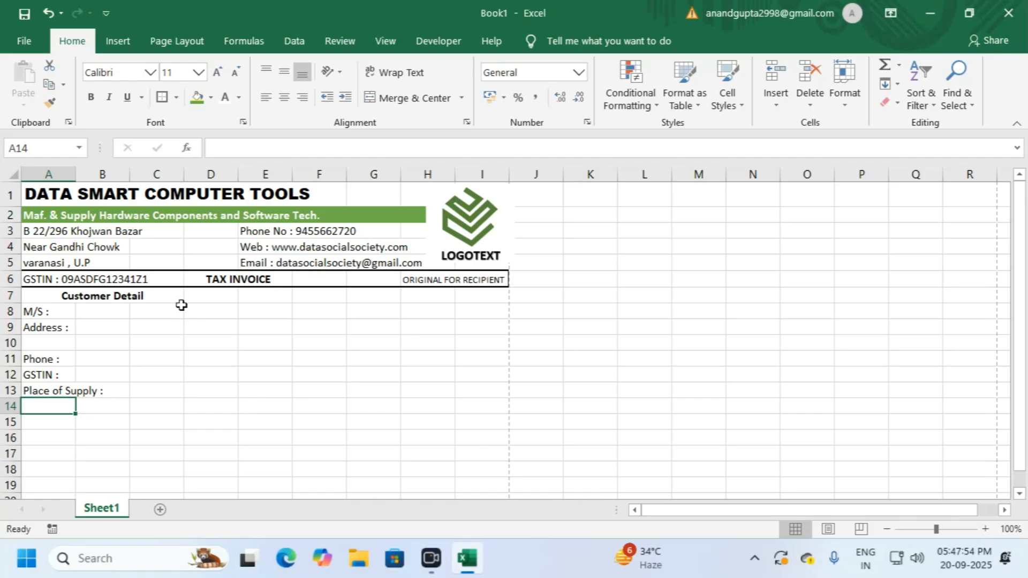
Step: Apply an Outside Borders outline to the customer detail block A7:C13
left_click_drag(48, 294, 154, 390)
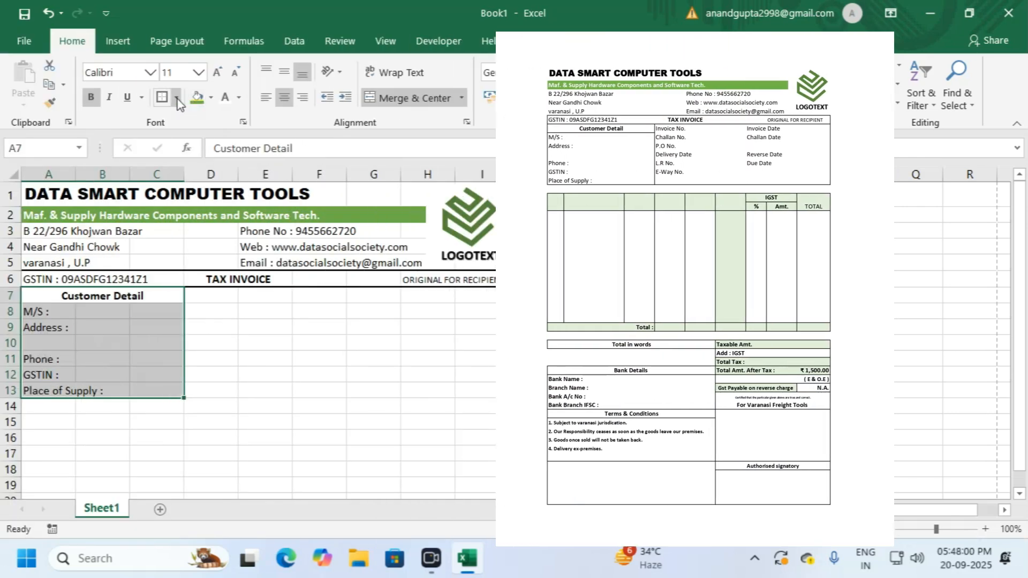
left_click(175, 98)
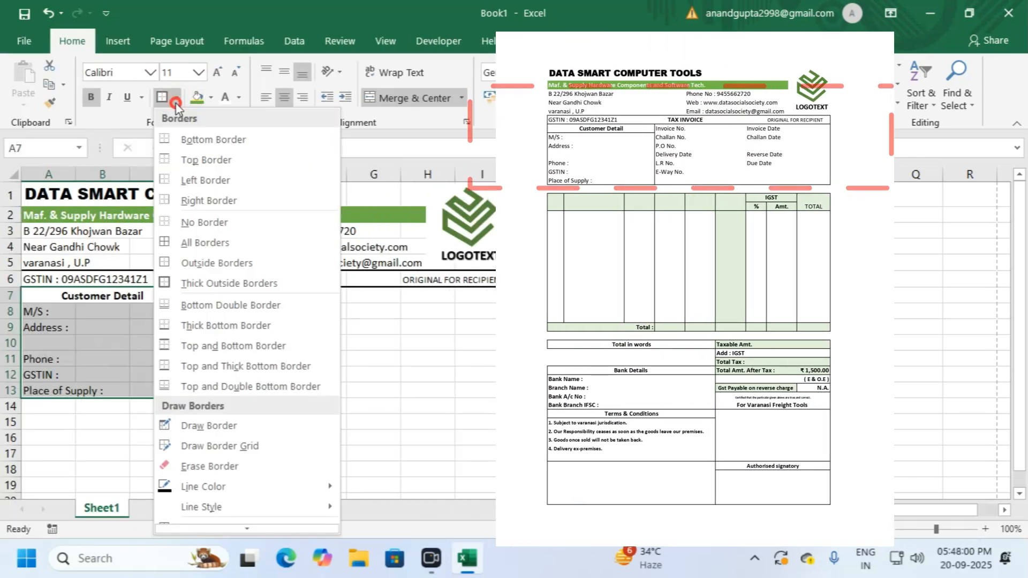
left_click(194, 266)
left_click(218, 324)
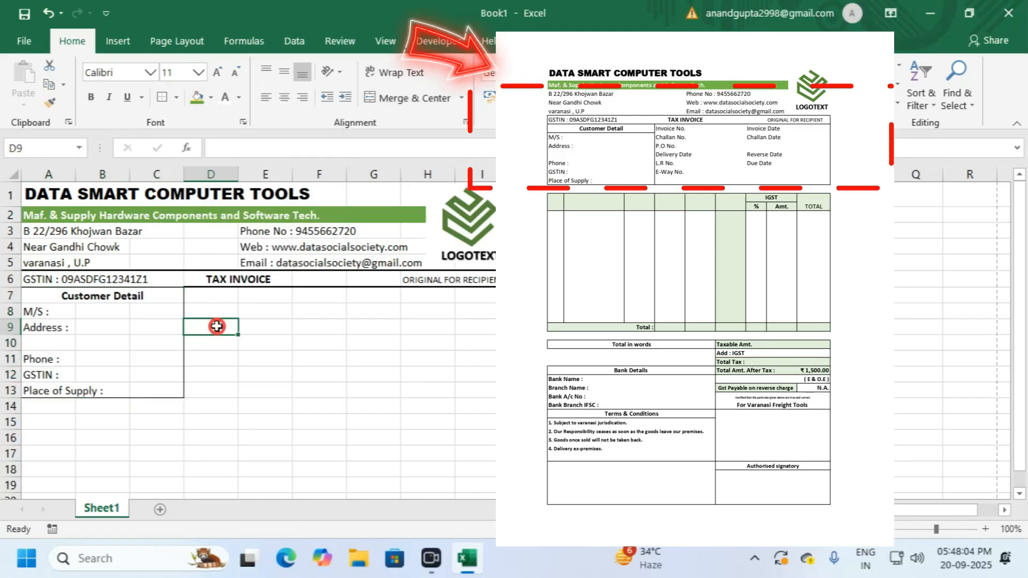
left_click(54, 297)
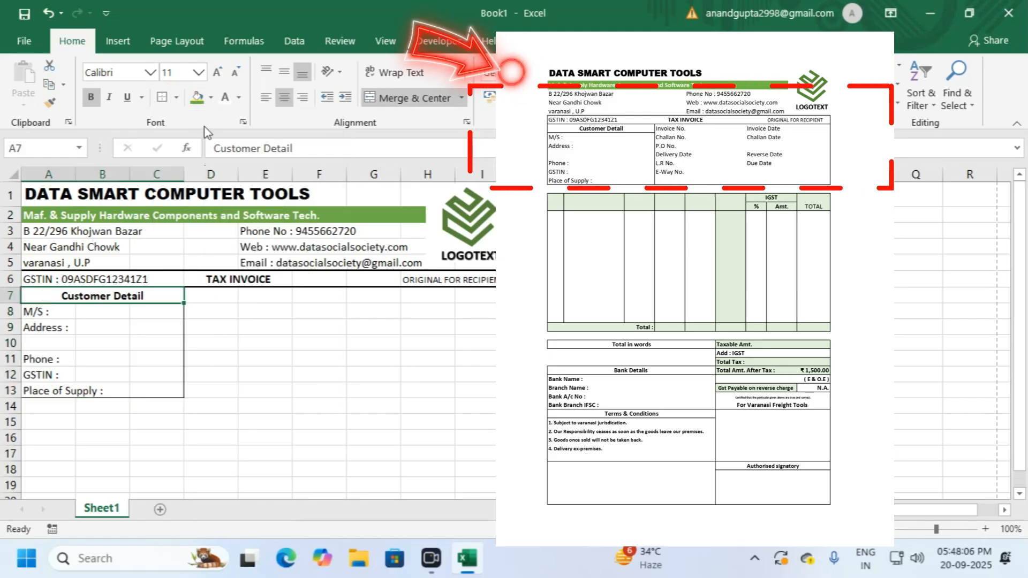
left_click(245, 328)
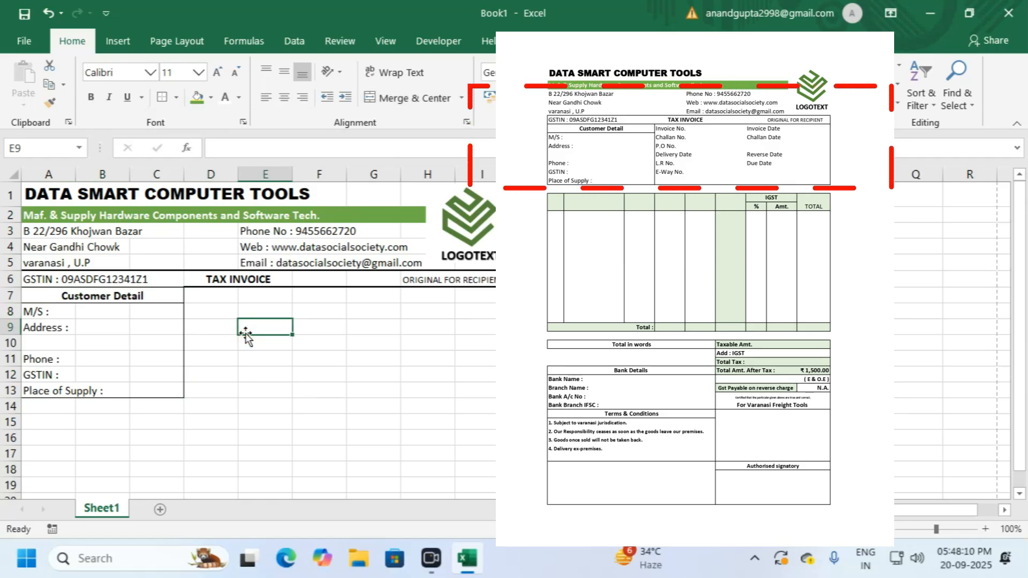
Step: Select the GSTIN row from A6 to I6, then deselect it
left_click_drag(103, 280, 278, 279)
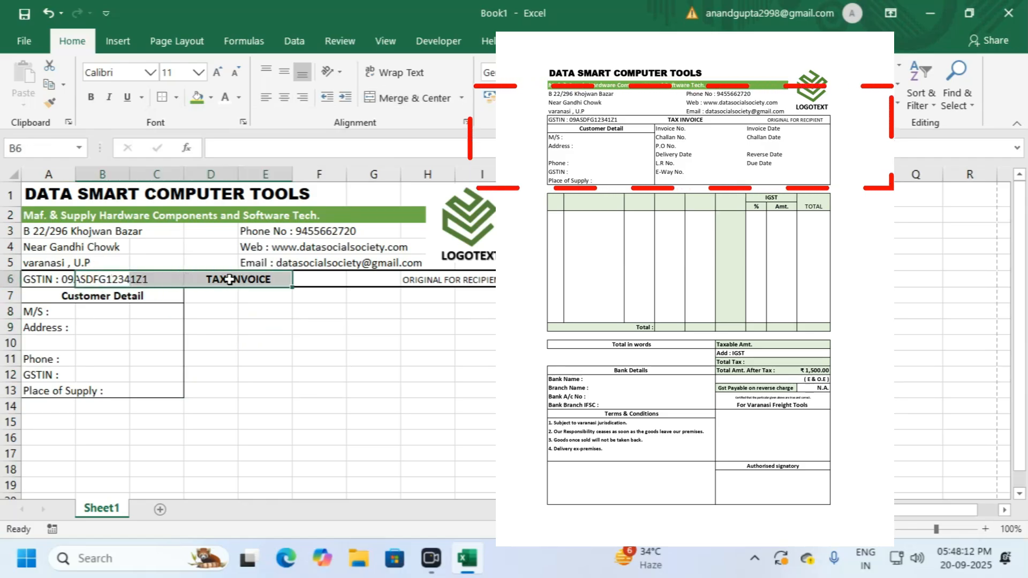
left_click_drag(51, 281, 484, 274)
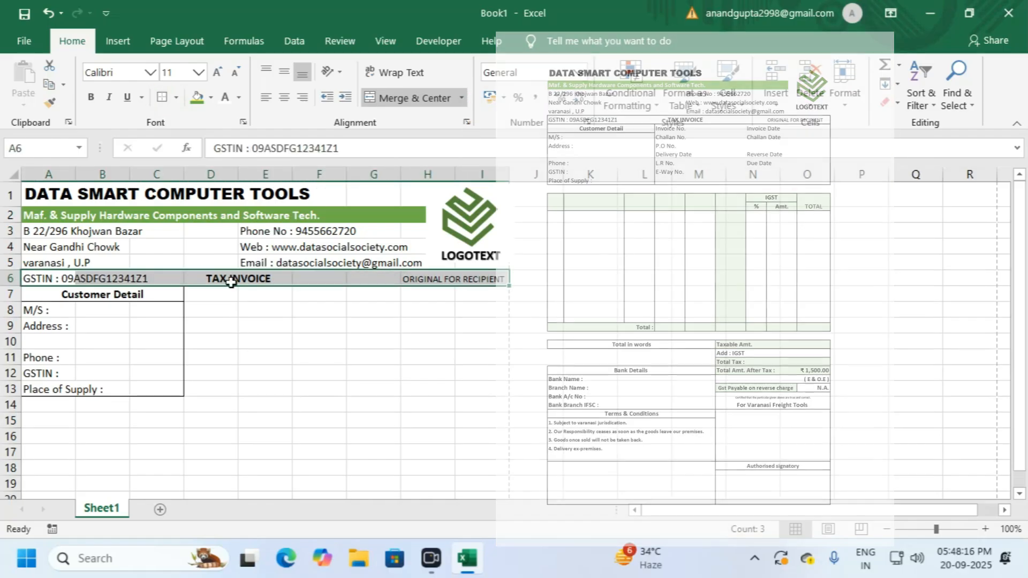
left_click(246, 338)
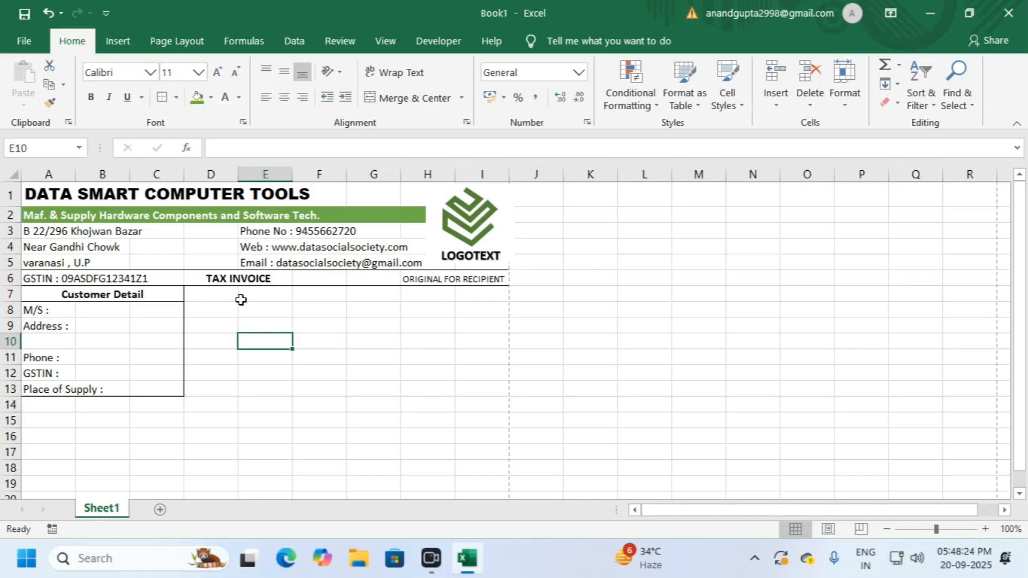
Step: Enter Invoice No., Challan No., P.O No. and Delevery Date labels in D7:D10
left_click(212, 295)
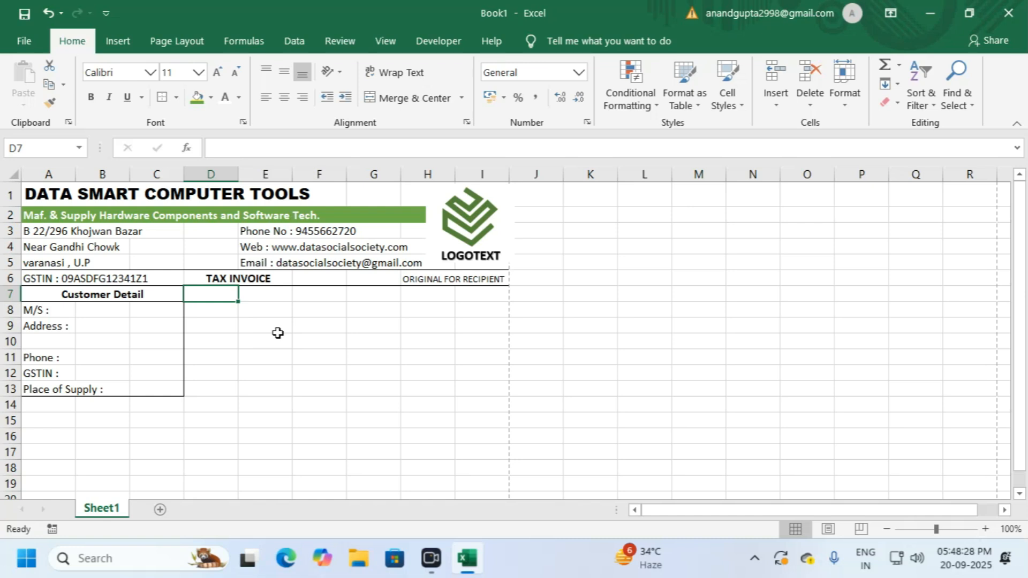
type("Invoice No")
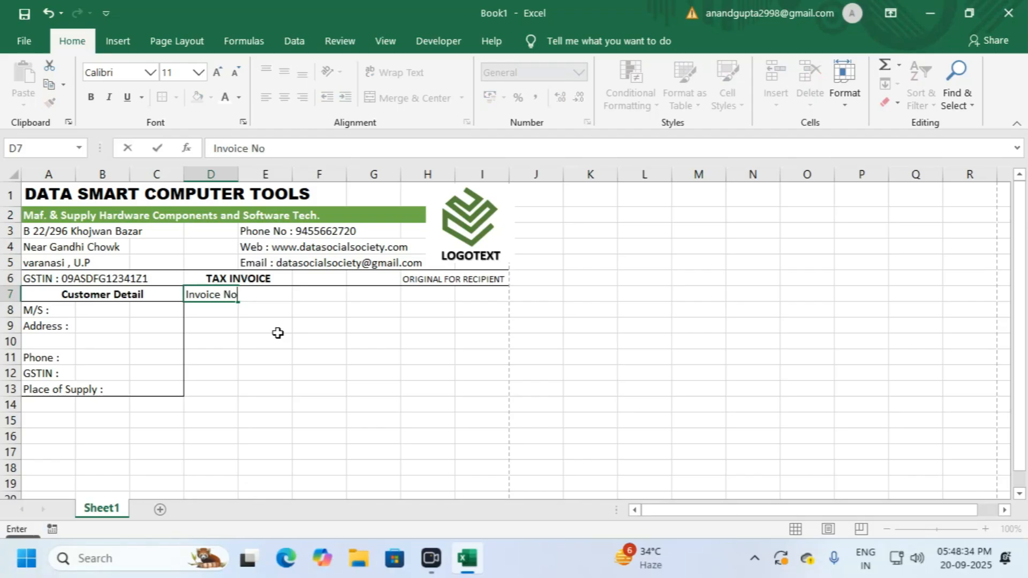
type(".")
key("Return")
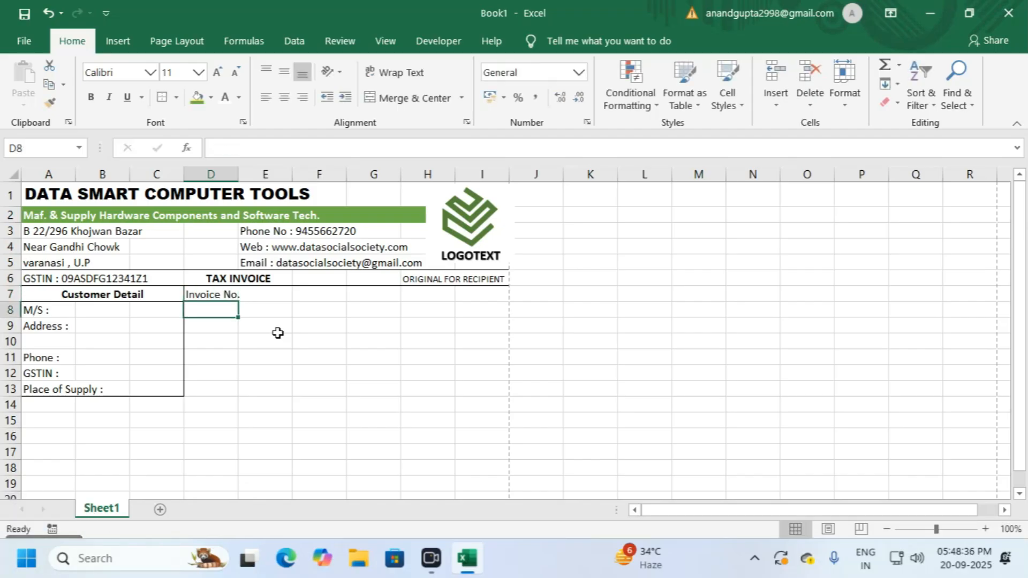
type("Ch")
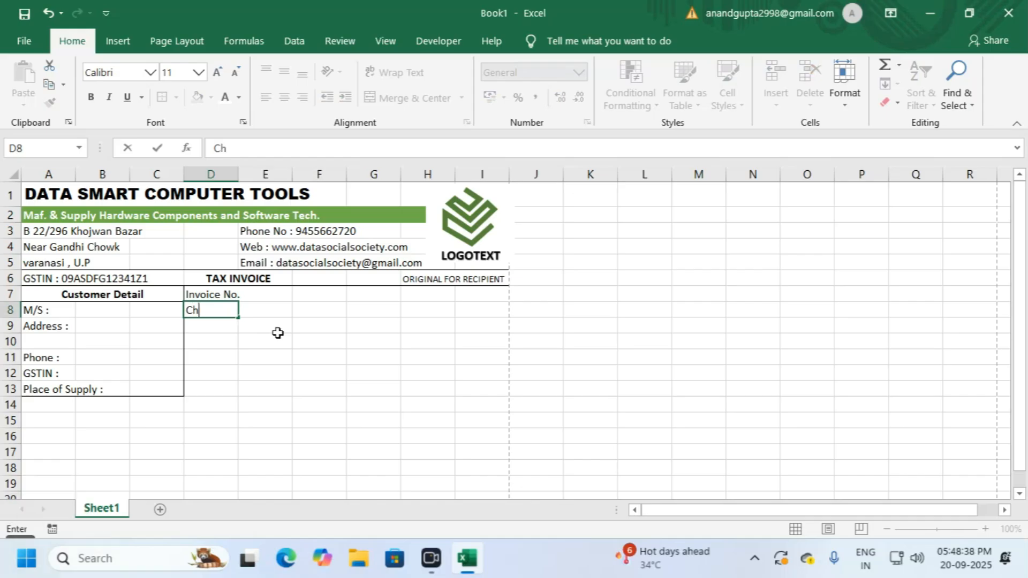
type("allan No.")
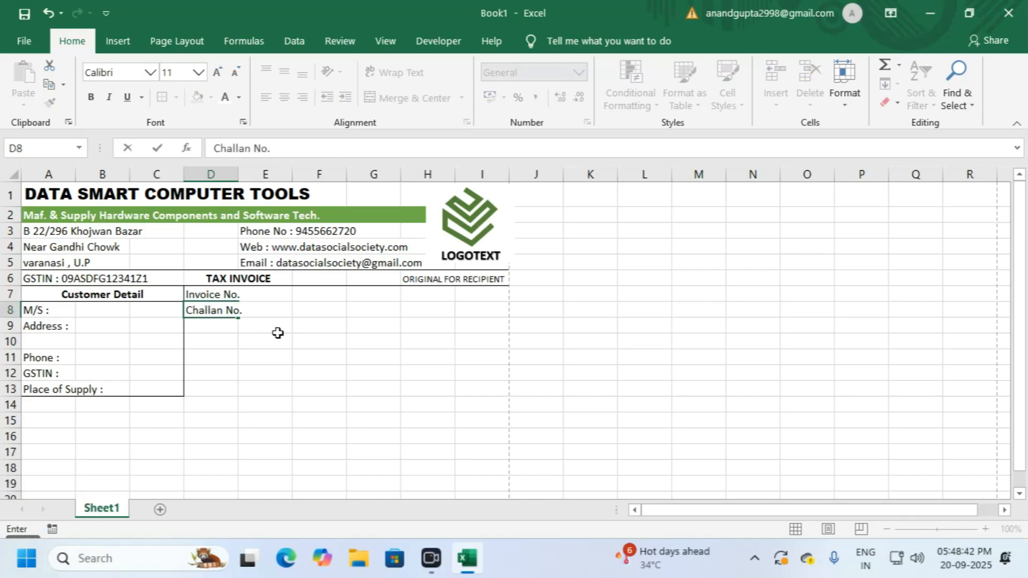
key("Return")
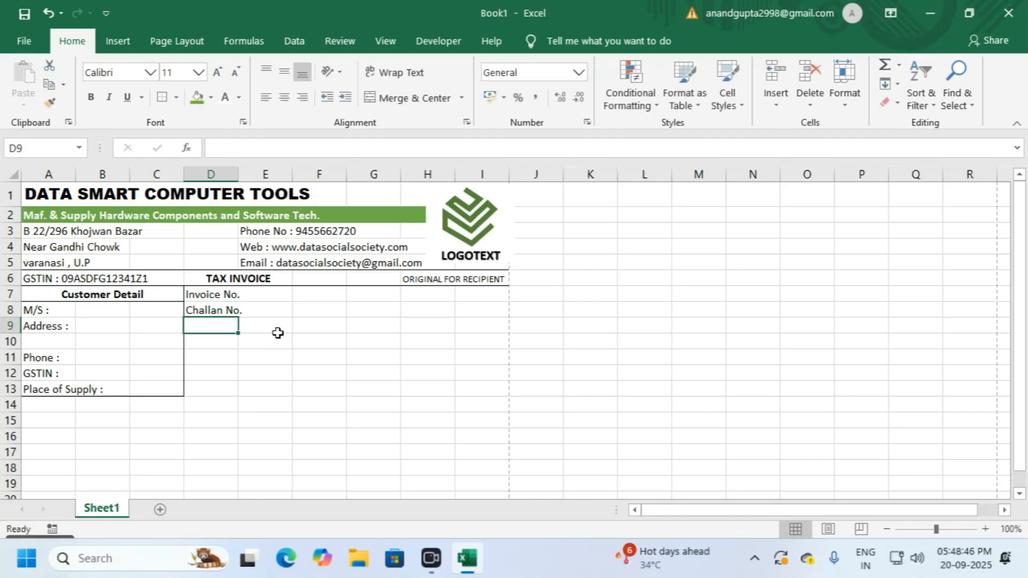
type("P.O")
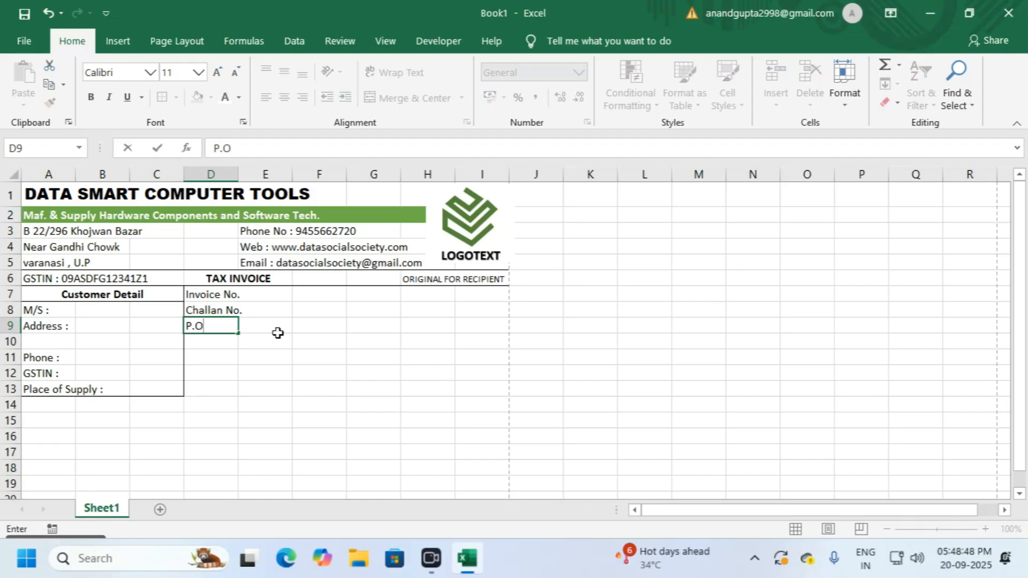
type(" No")
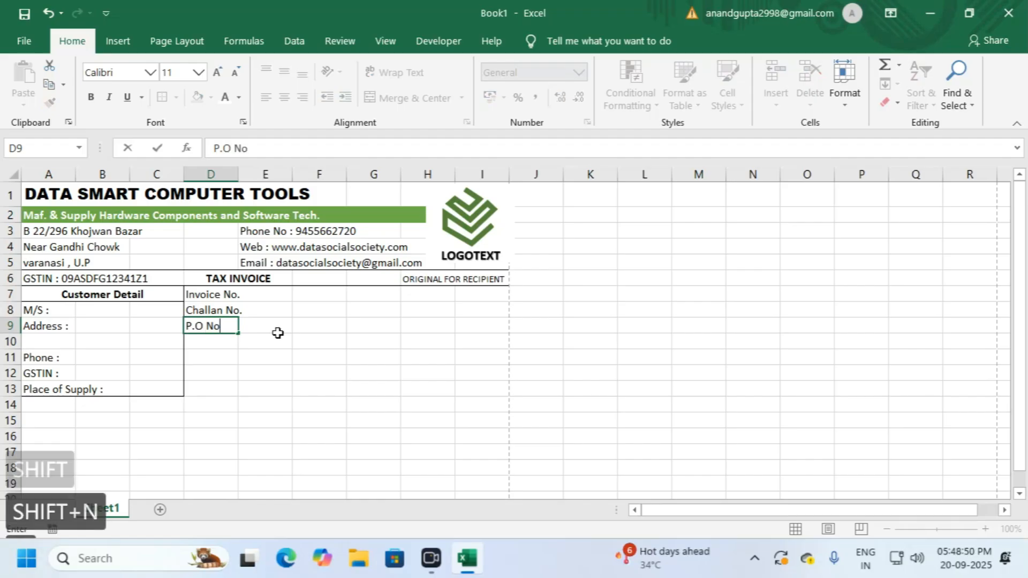
type(".")
key("Return")
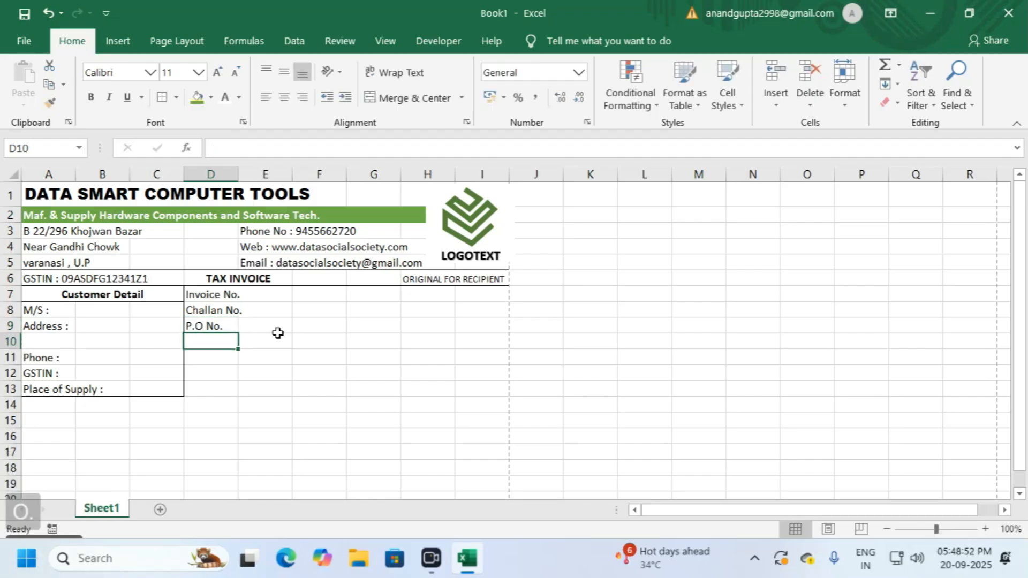
type("Del")
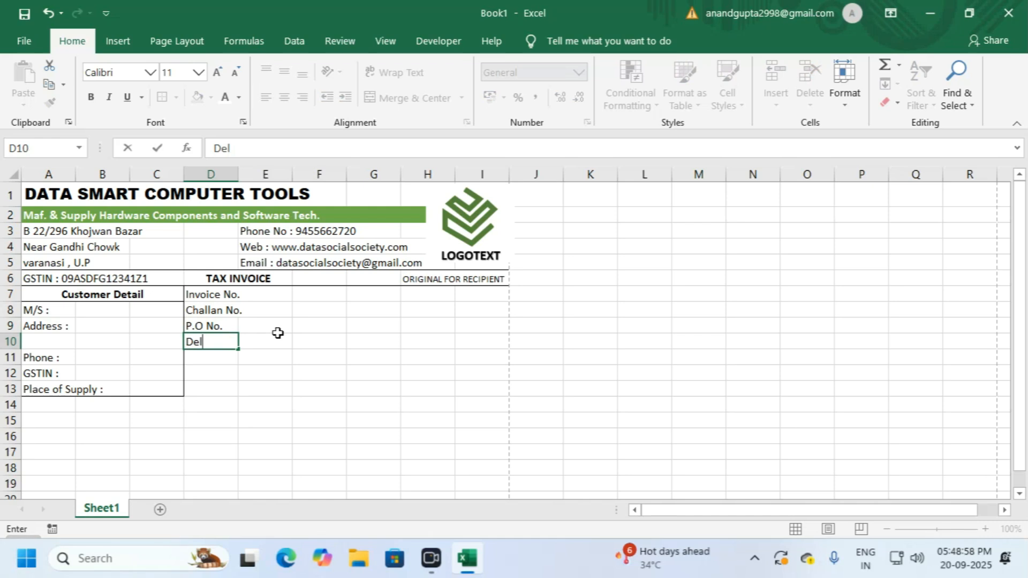
type("every Date")
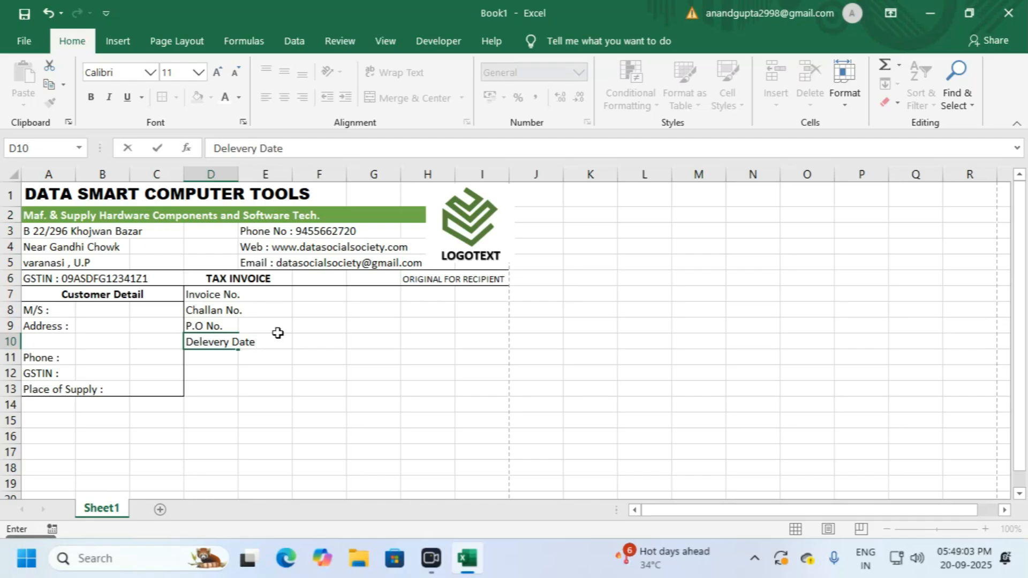
key("Return")
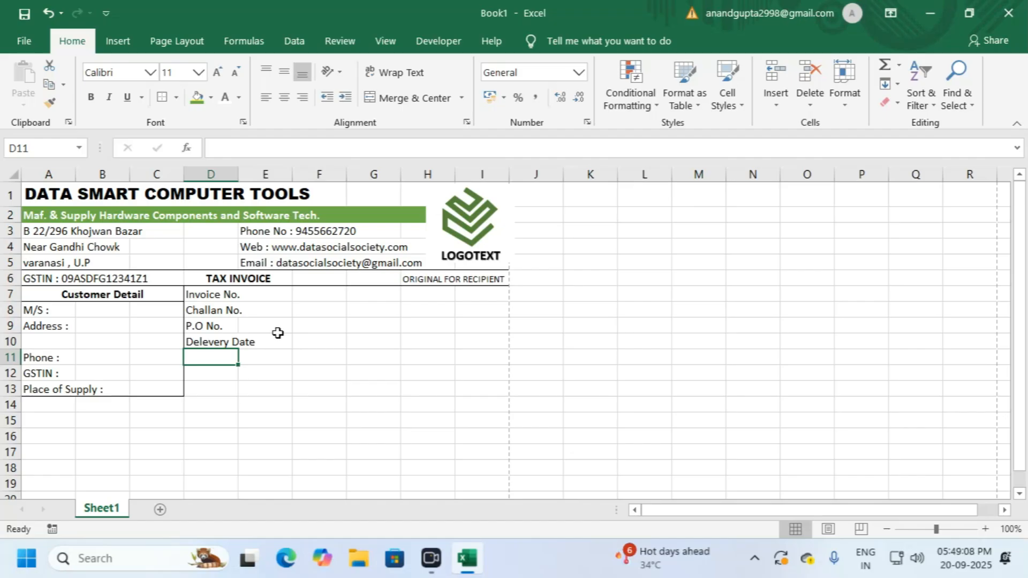
Step: Add 'L.R No.' in D11 and 'E-Way No.' in D12
type("L.R")
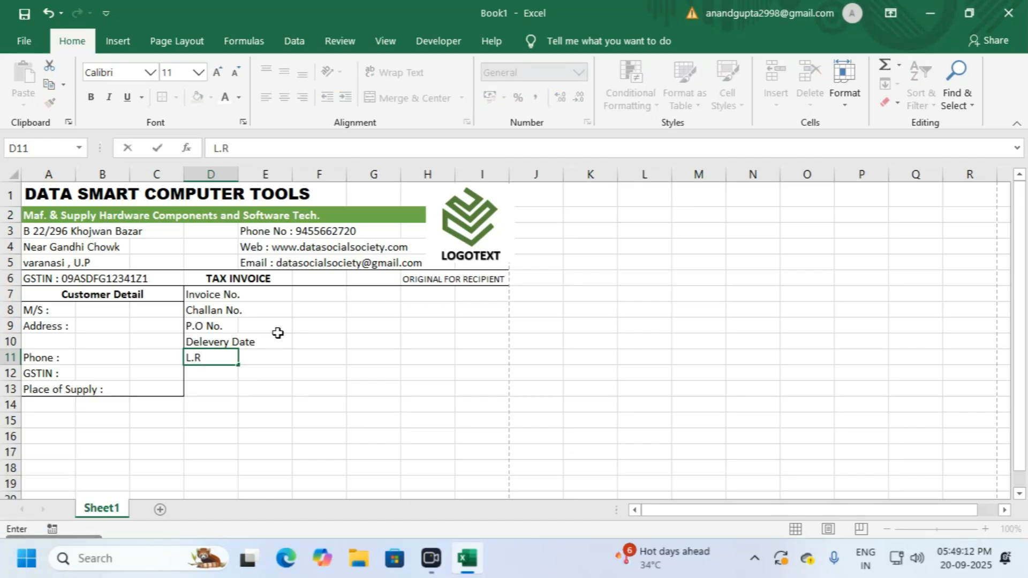
type(" N")
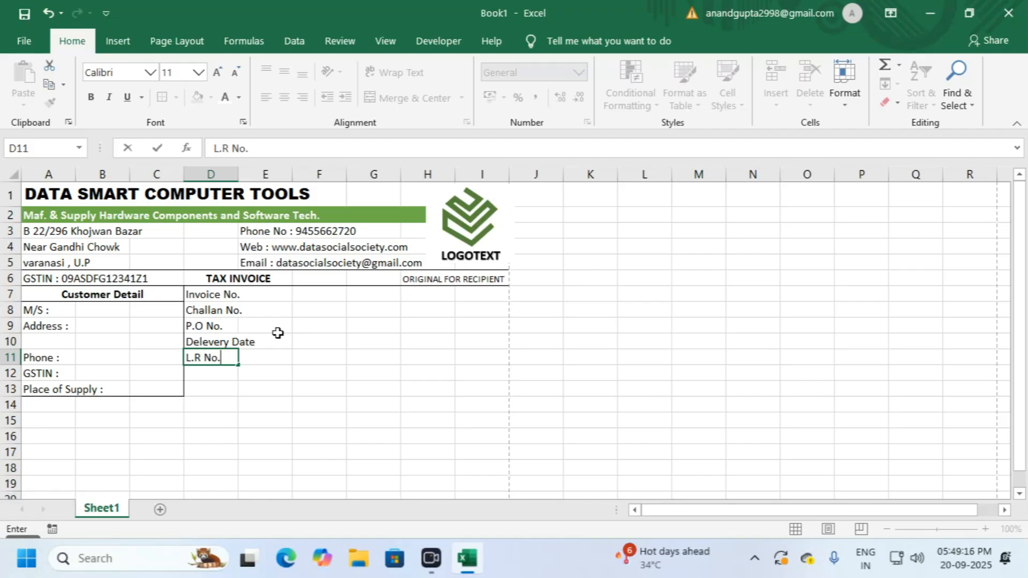
type("o.")
key("Return")
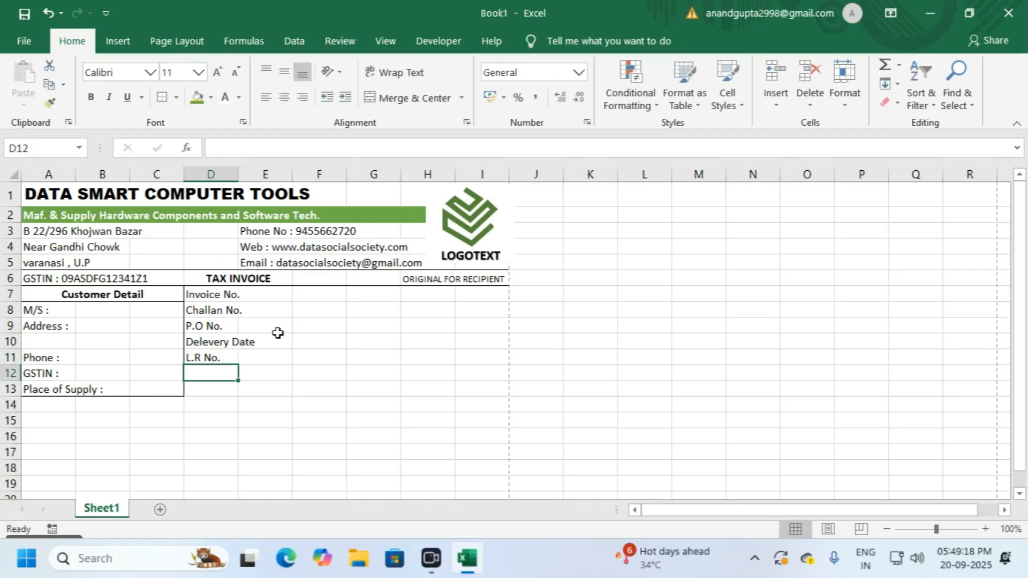
type("E")
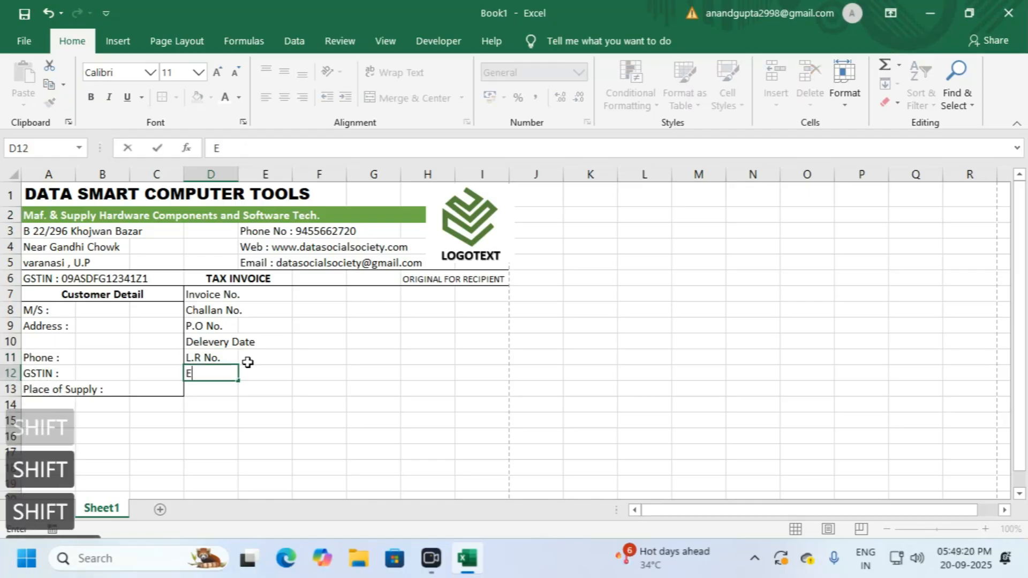
type("-Wa")
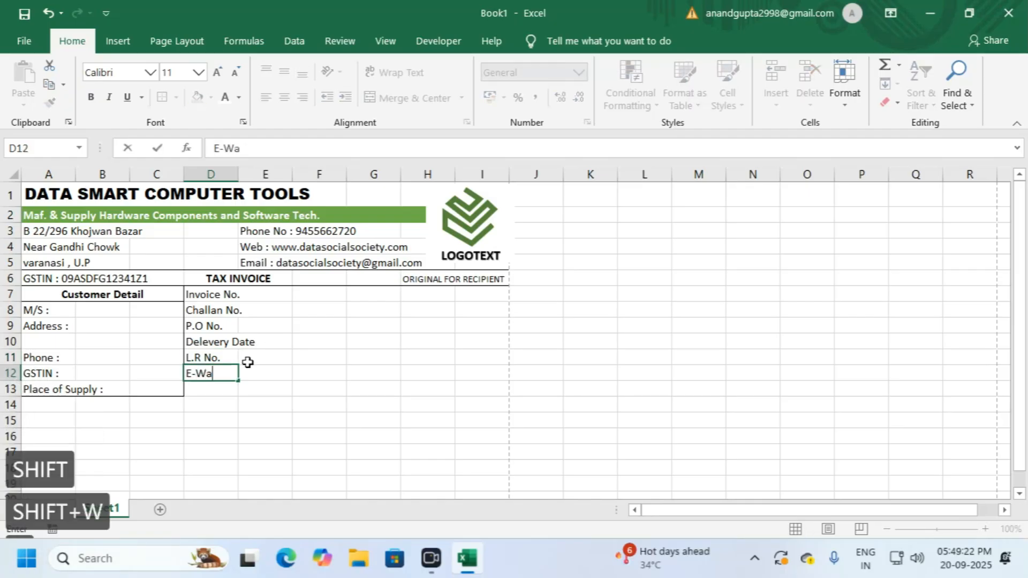
type("y No.")
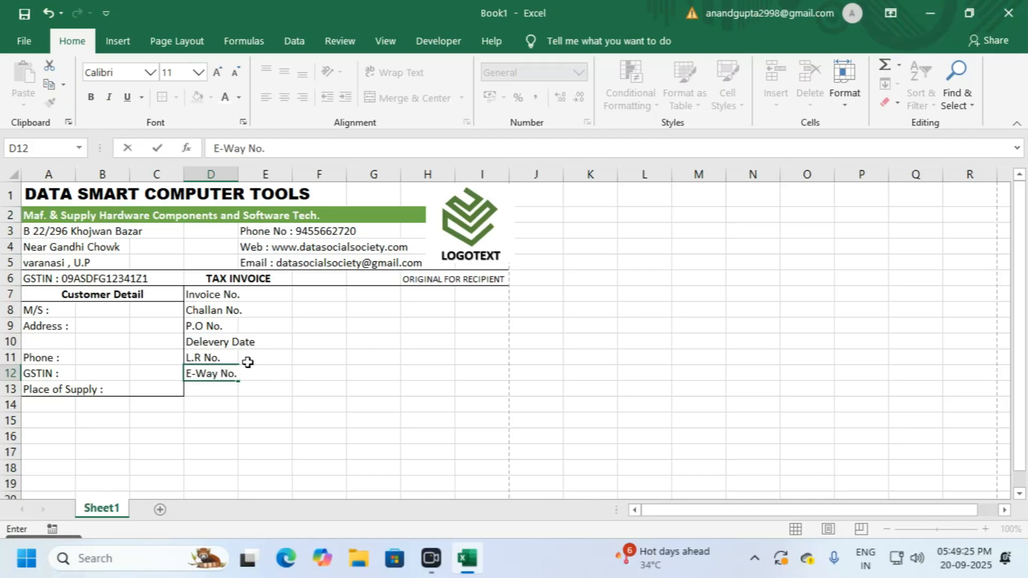
key("Return")
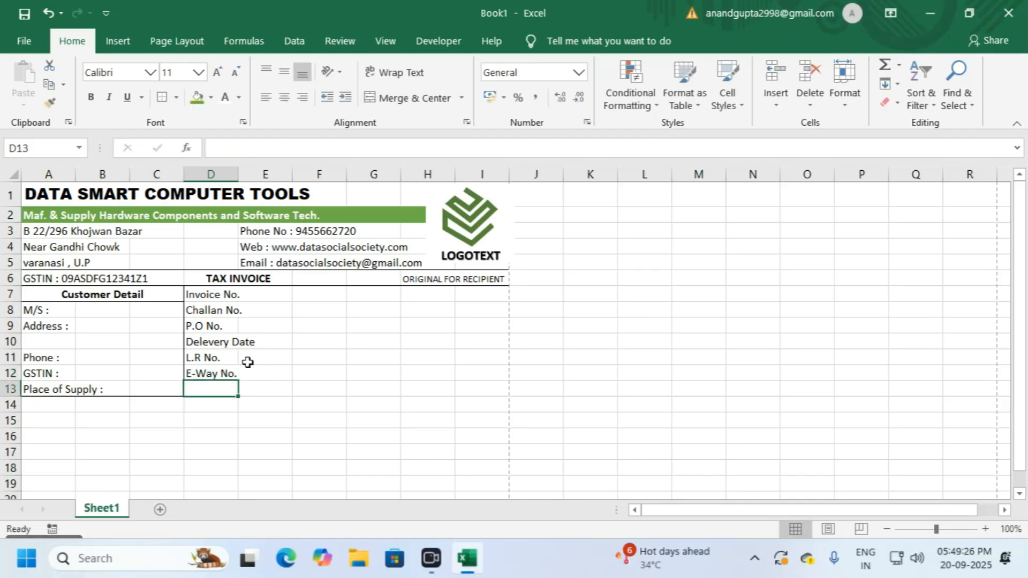
Step: Correct the D10 label from 'Delevery Date' to 'Delivery Date'
double_click(207, 343)
key("BackSpace")
type("i")
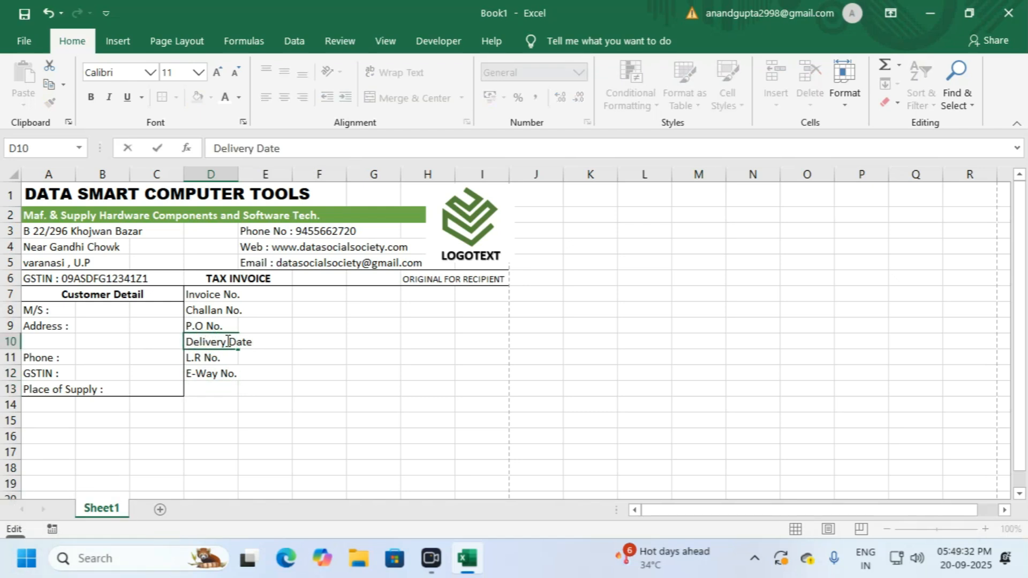
key("Return")
left_click(302, 339)
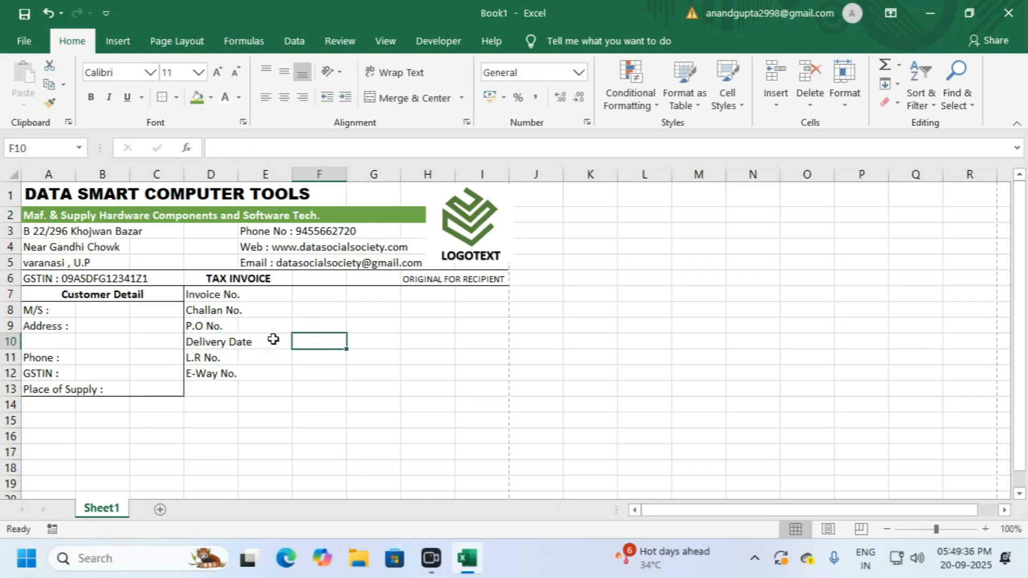
left_click(216, 341)
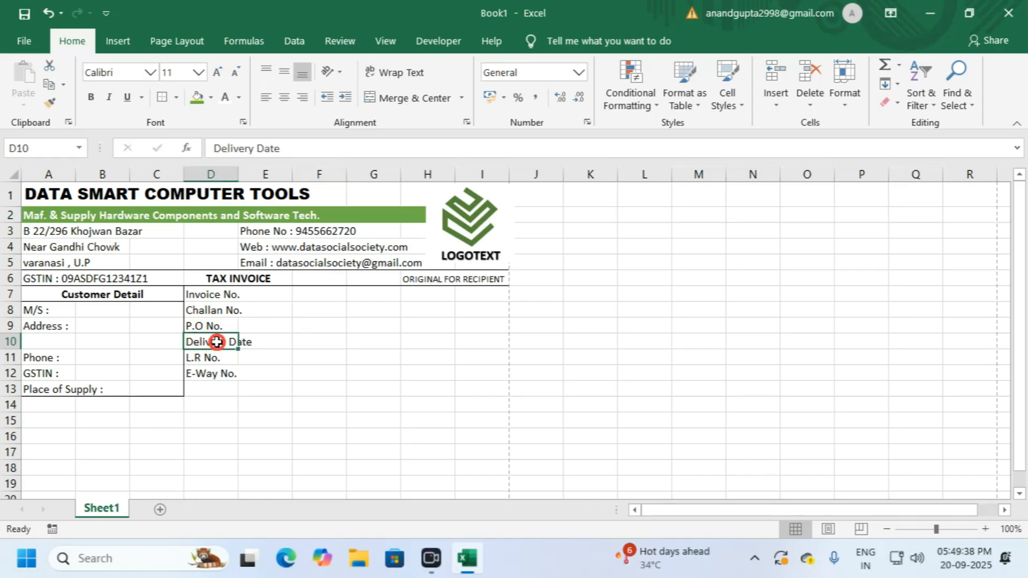
left_click(280, 347)
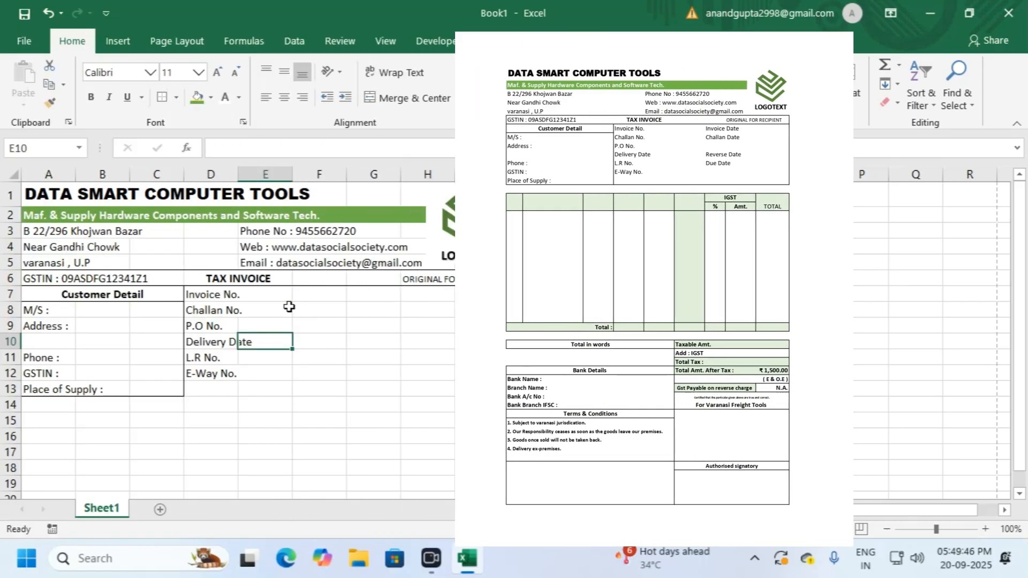
Step: Enter 'Invoice Date' in G7 and 'Challan Date' in G8
left_click(364, 305)
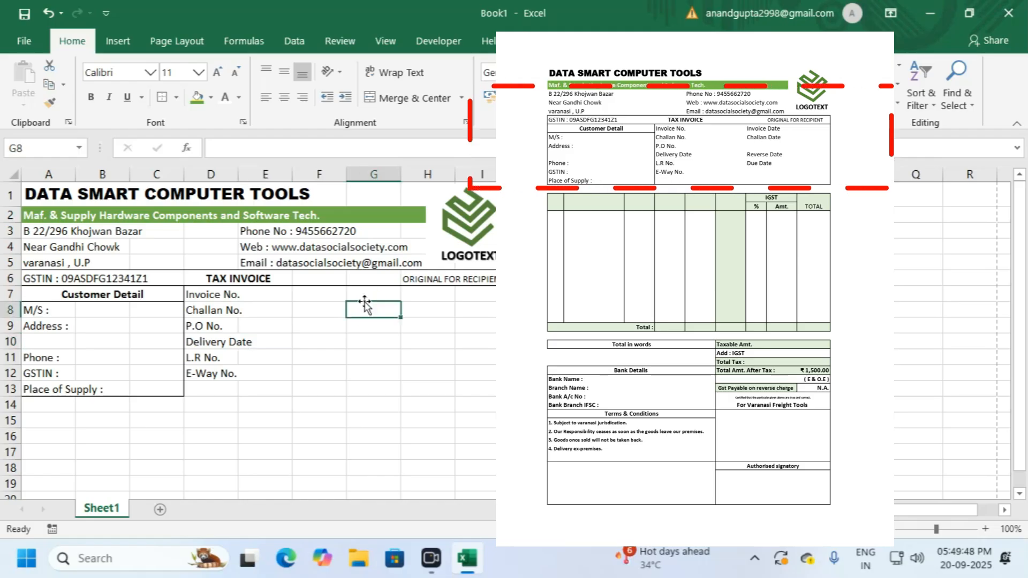
left_click(364, 295)
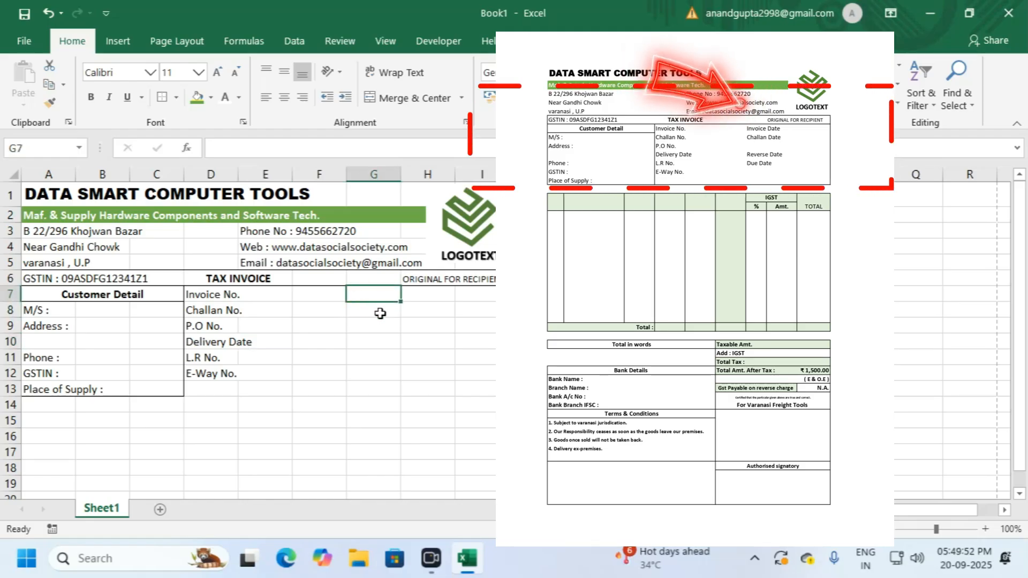
type("In")
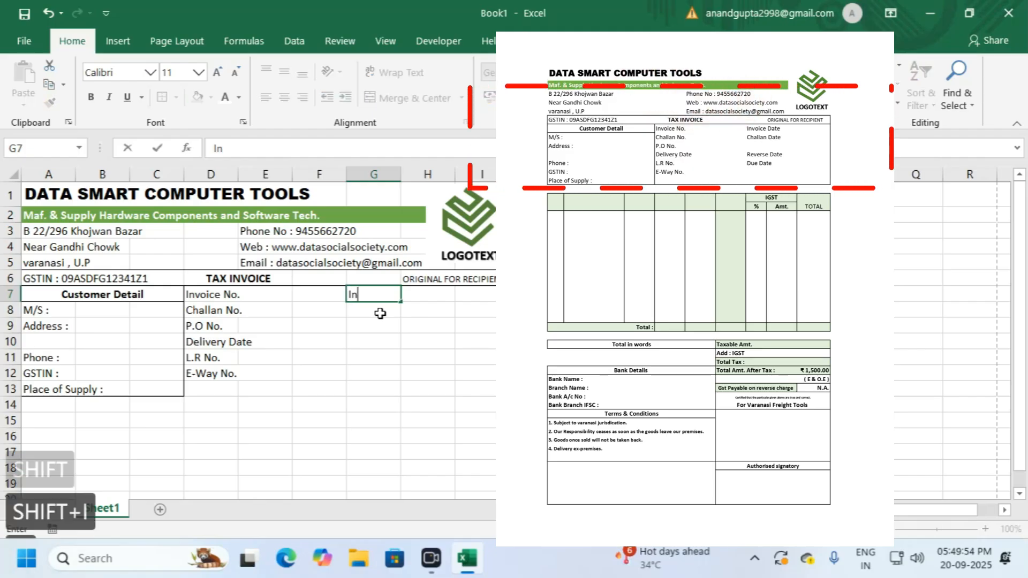
type("voice Date")
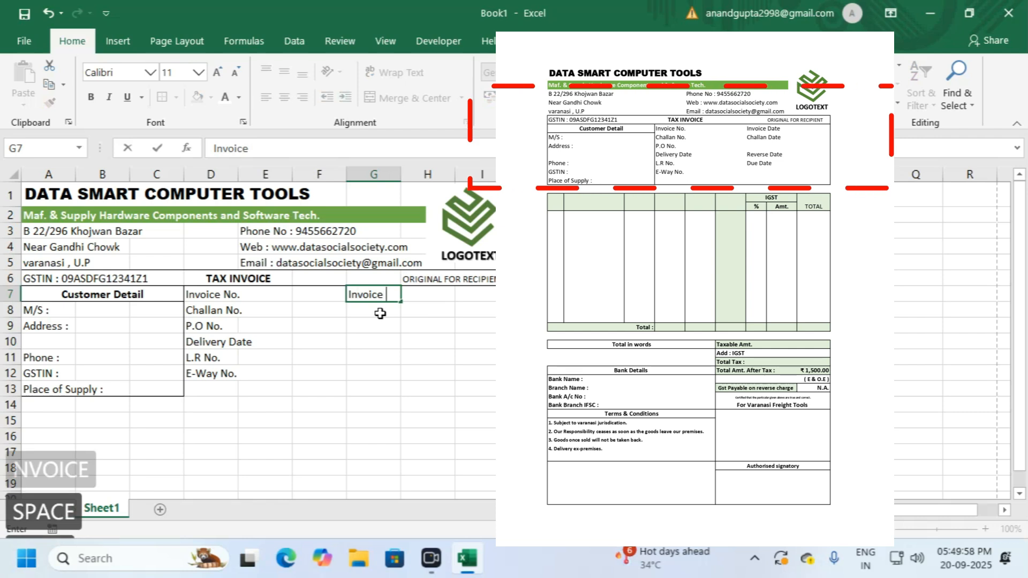
key("Return")
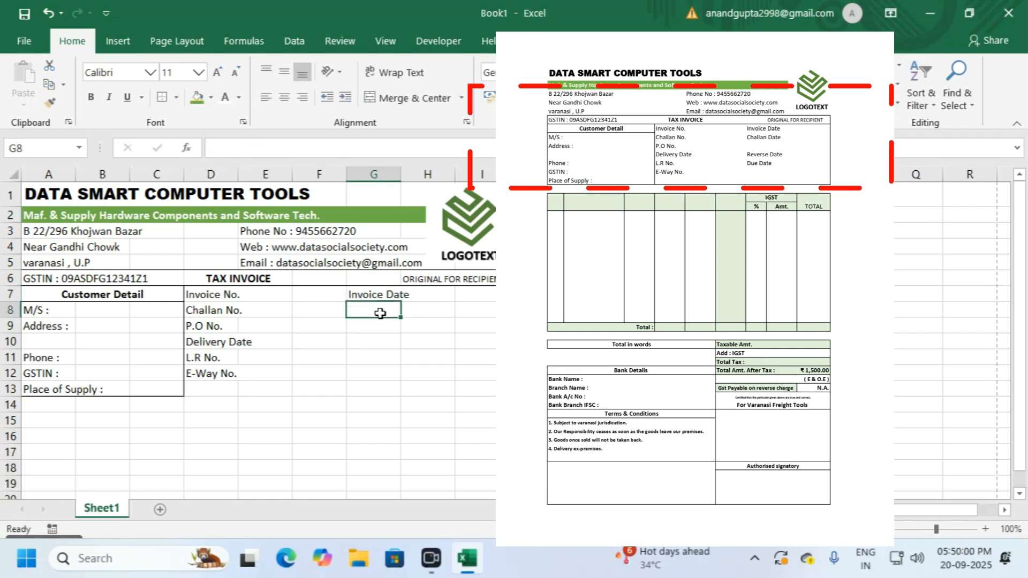
type("c")
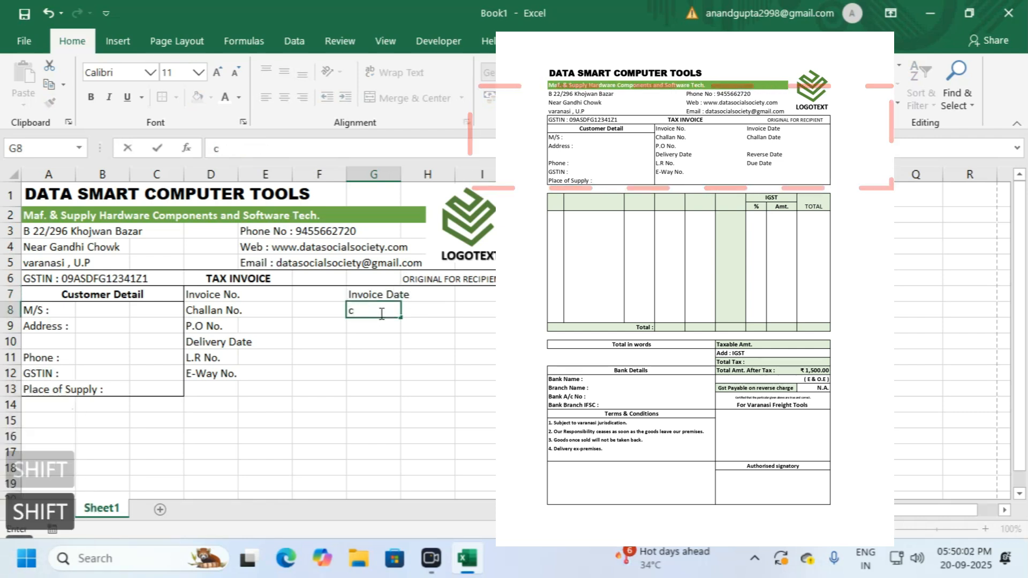
key("BackSpace")
type("Challan Date")
key("Return")
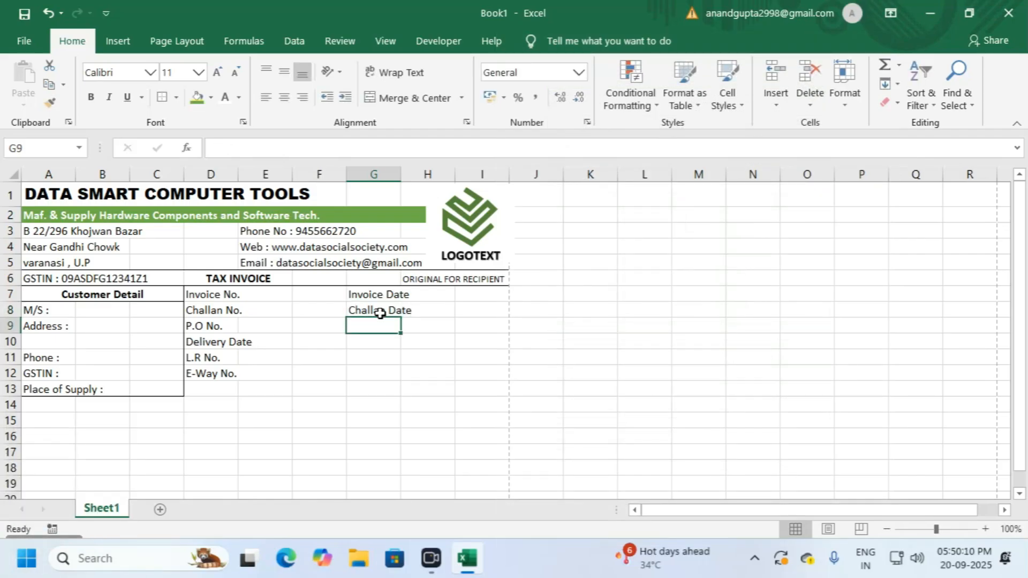
Step: Add 'Reverse Date' in G10 and 'Due Date' in G11, then select D7:I13
left_click(368, 342)
type("Reve")
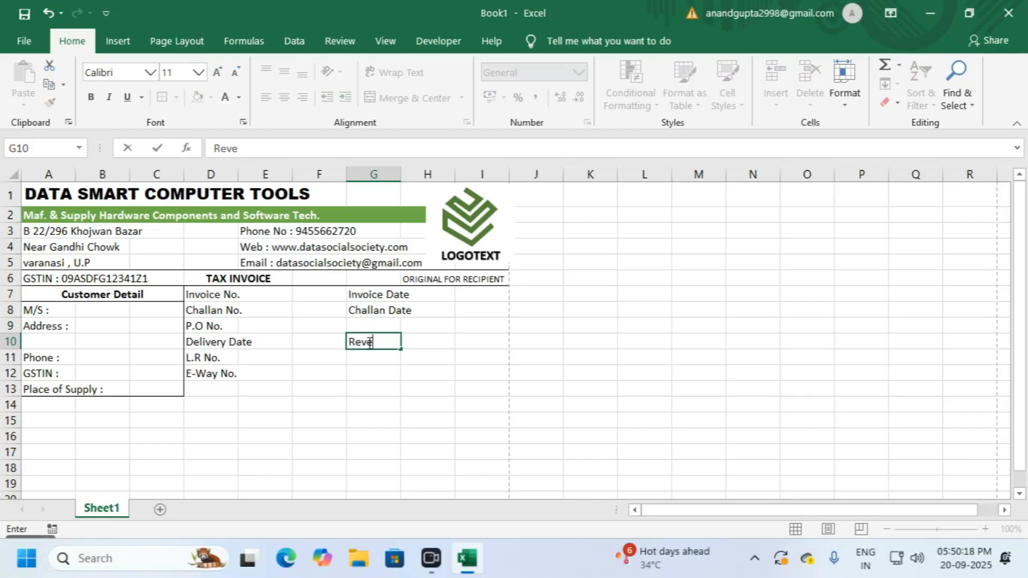
type("rse Date")
key("Return")
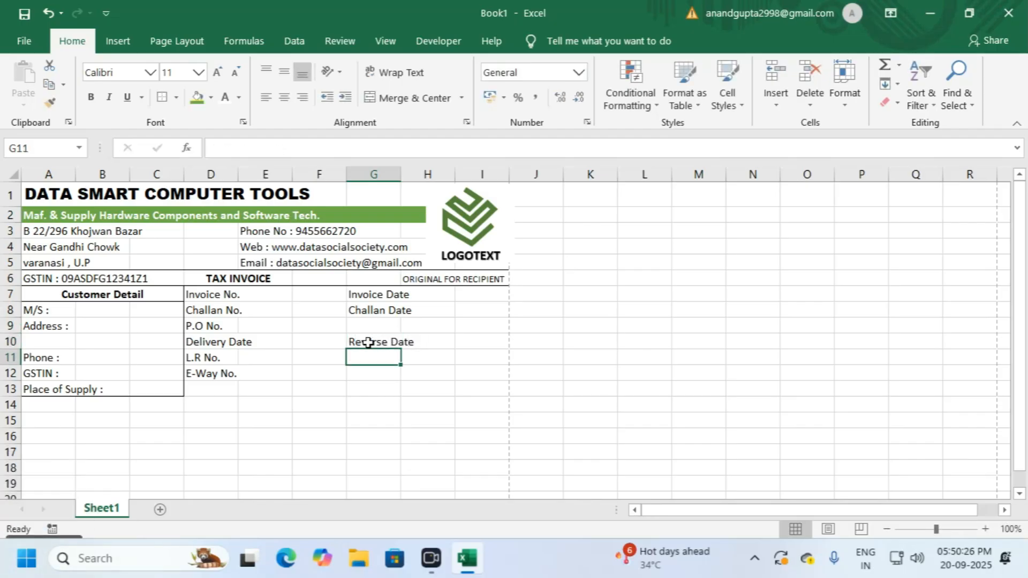
type("Due Date")
key("Return")
left_click(479, 387)
left_click(536, 341)
left_click_drag(204, 294, 464, 387)
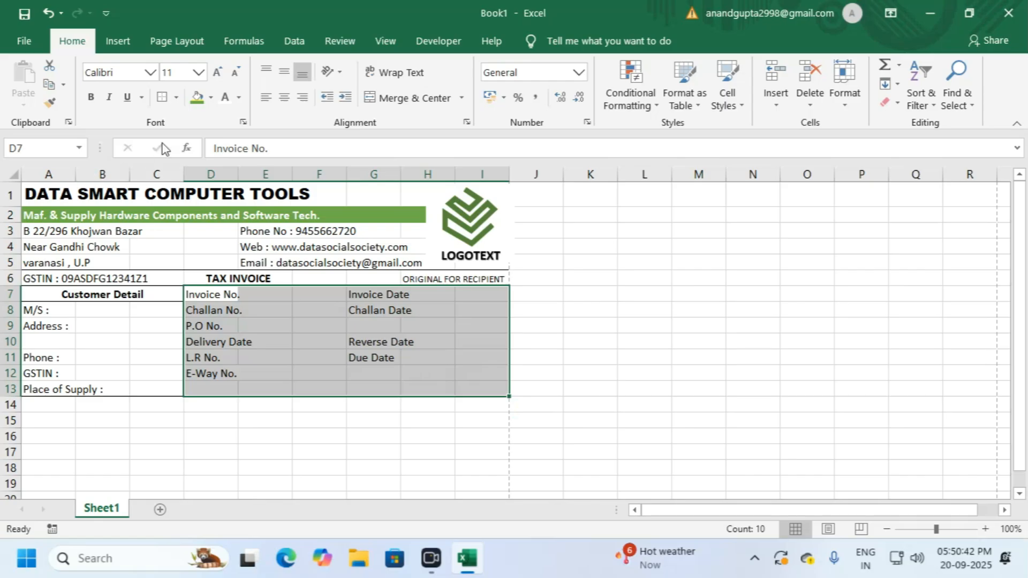
Step: Put an Outside Borders box around the invoice field block D7:I13
left_click(160, 98)
left_click(338, 312)
left_click(586, 338)
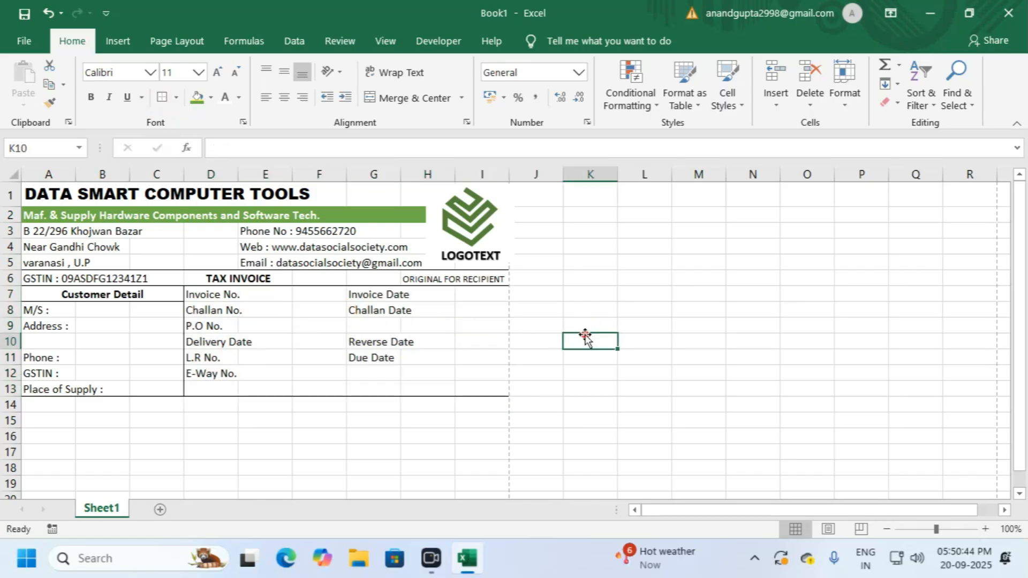
left_click_drag(210, 295, 471, 384)
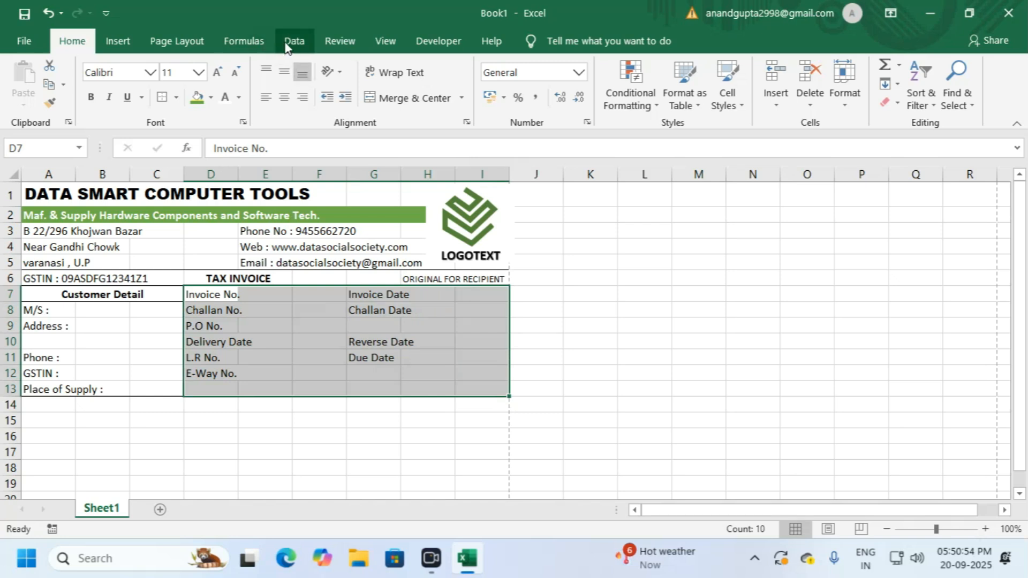
left_click(540, 341)
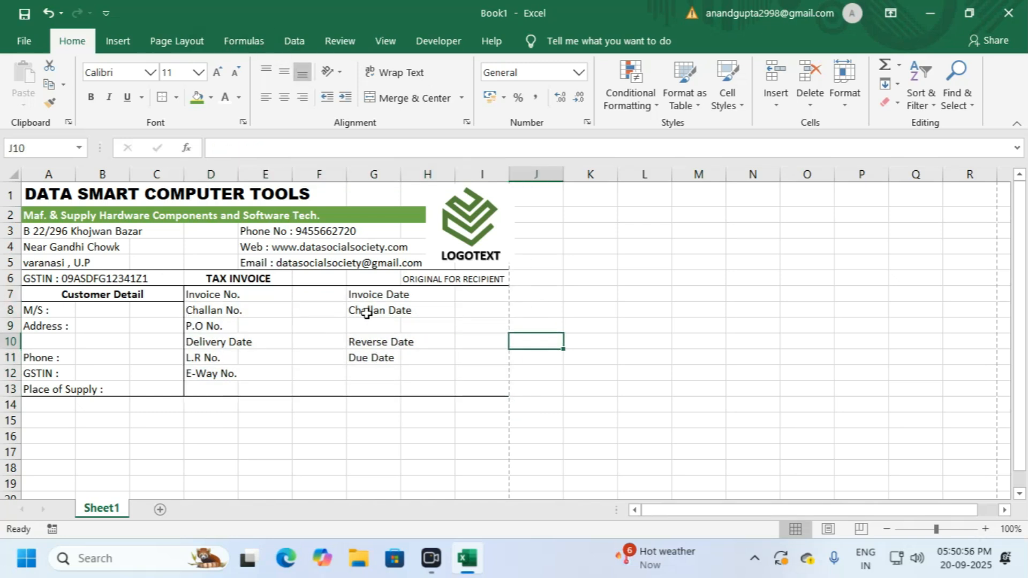
Step: Hide the sheet gridlines and bring up the print preview with Ctrl+P
left_click(386, 40)
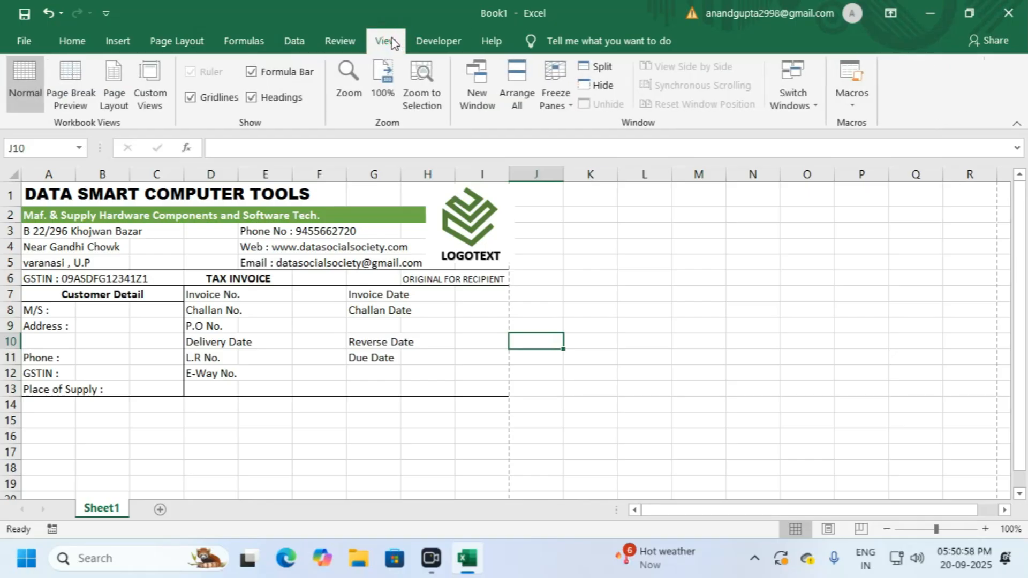
left_click(191, 98)
left_click(574, 304)
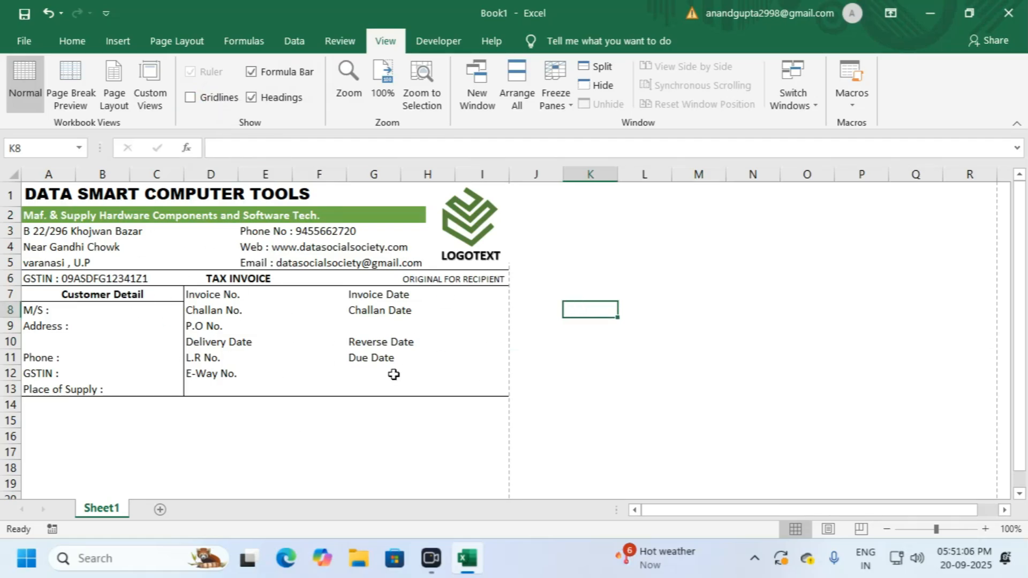
key("ctrl+p")
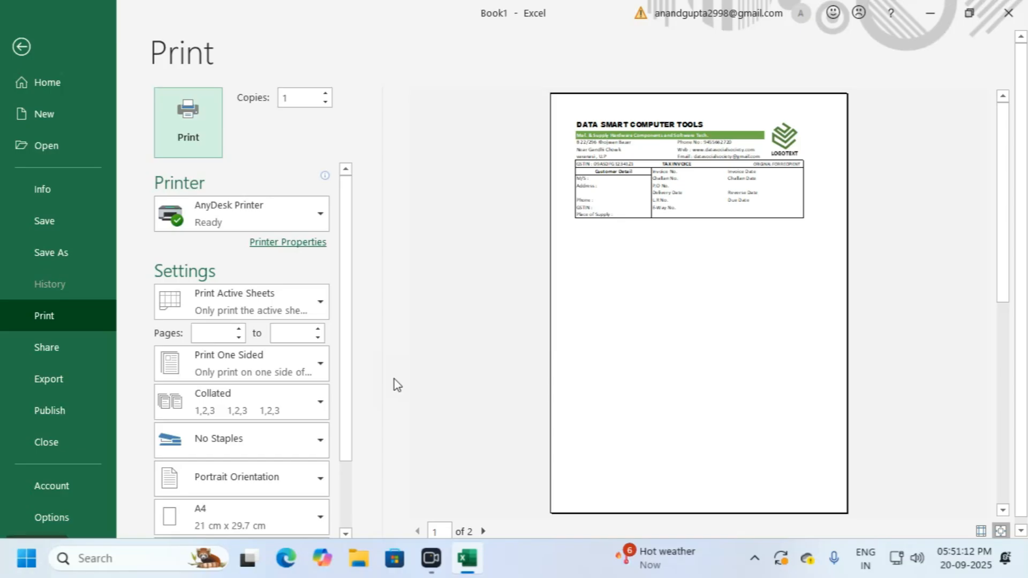
Step: Zoom into the print preview and pan sideways to view the bordered invoice header
scroll(631, 316, "up", 1)
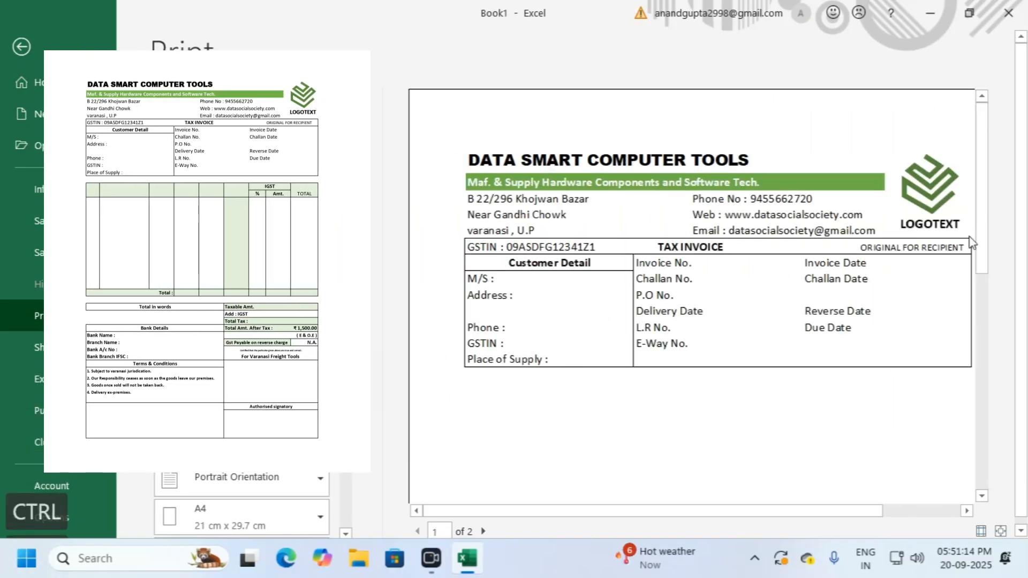
left_click_drag(676, 508, 740, 514)
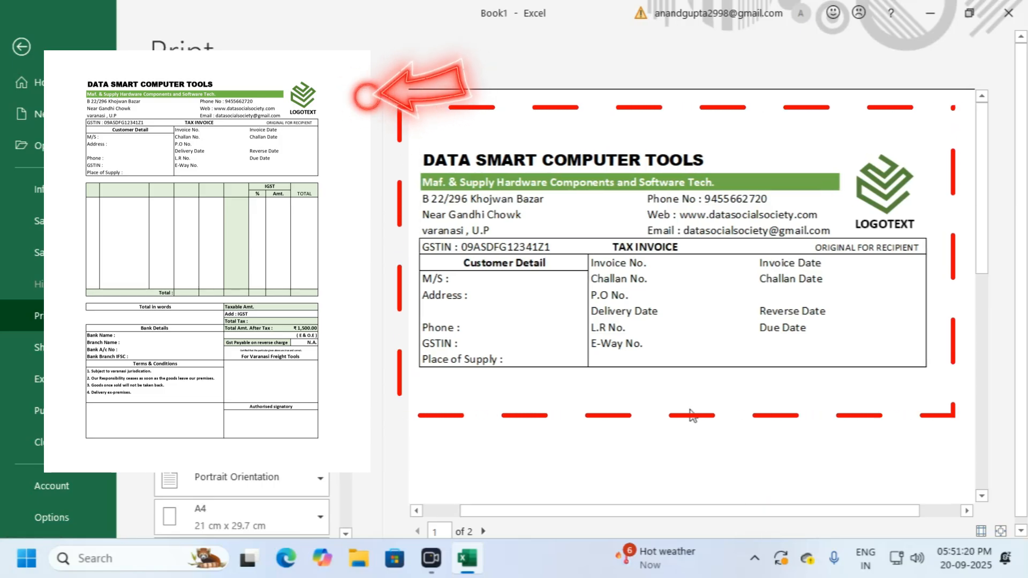
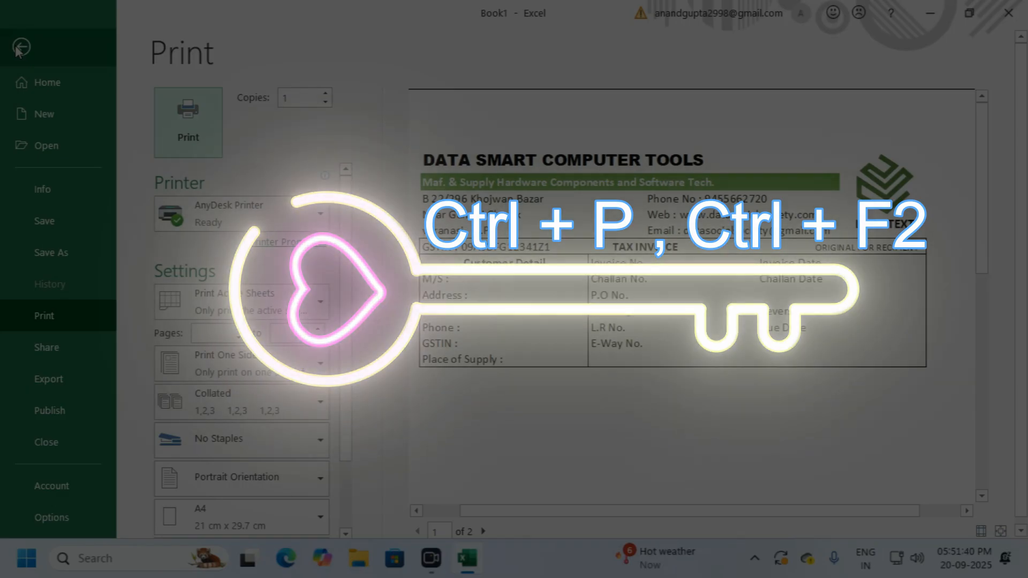
Step: Leave the print preview and return to the tax invoice worksheet
left_click(20, 47)
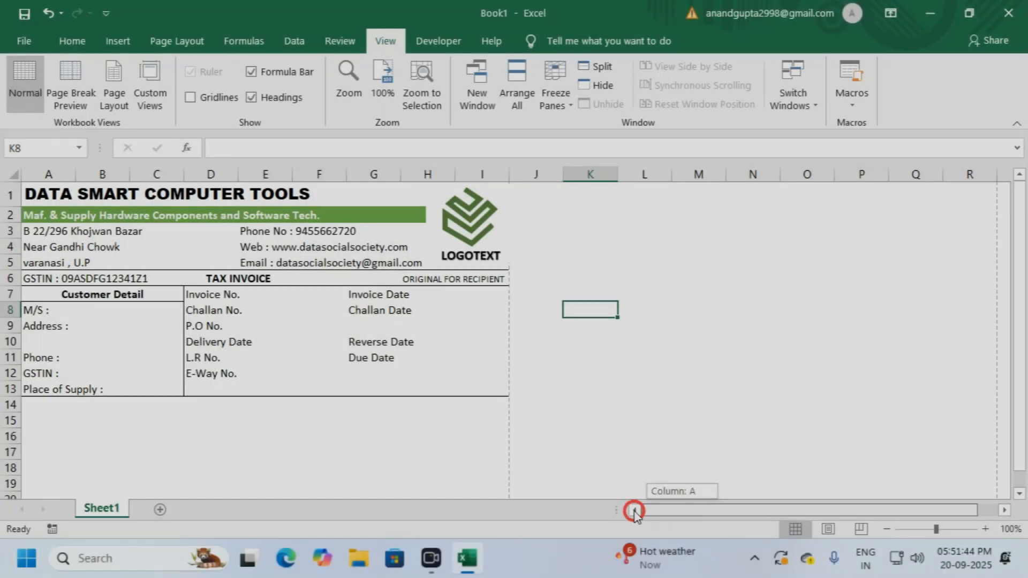
Step: Switch to the Home tab and select cell A14 below the customer detail block
scroll(158, 322, "down", 2)
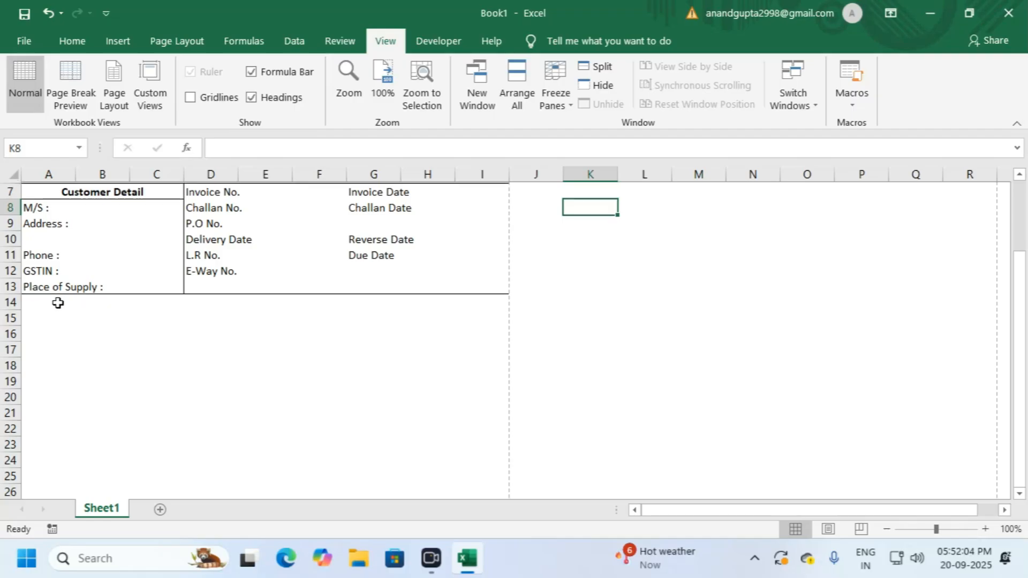
scroll(67, 304, "up", 2)
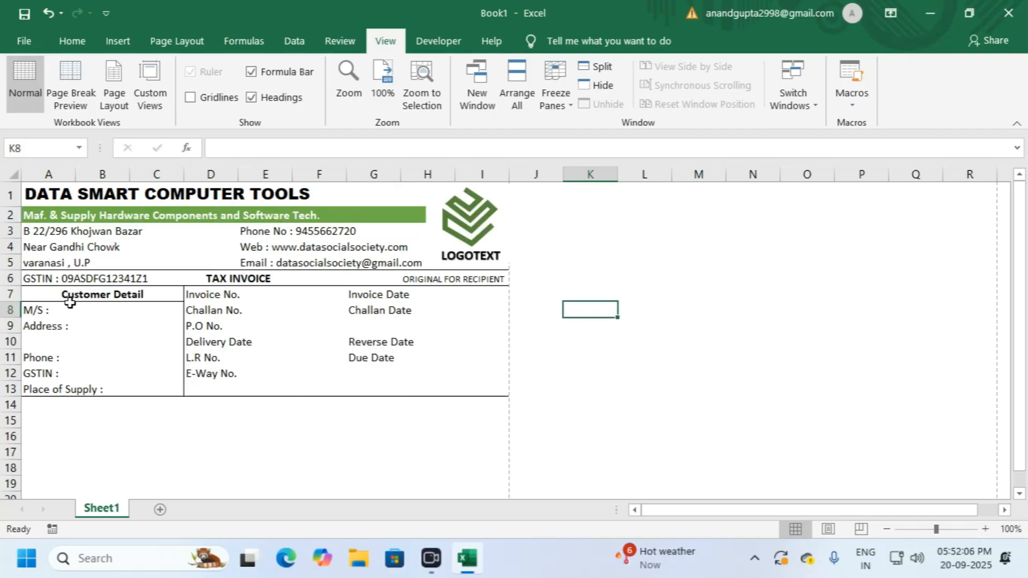
left_click(71, 39)
scroll(150, 338, "down", 1)
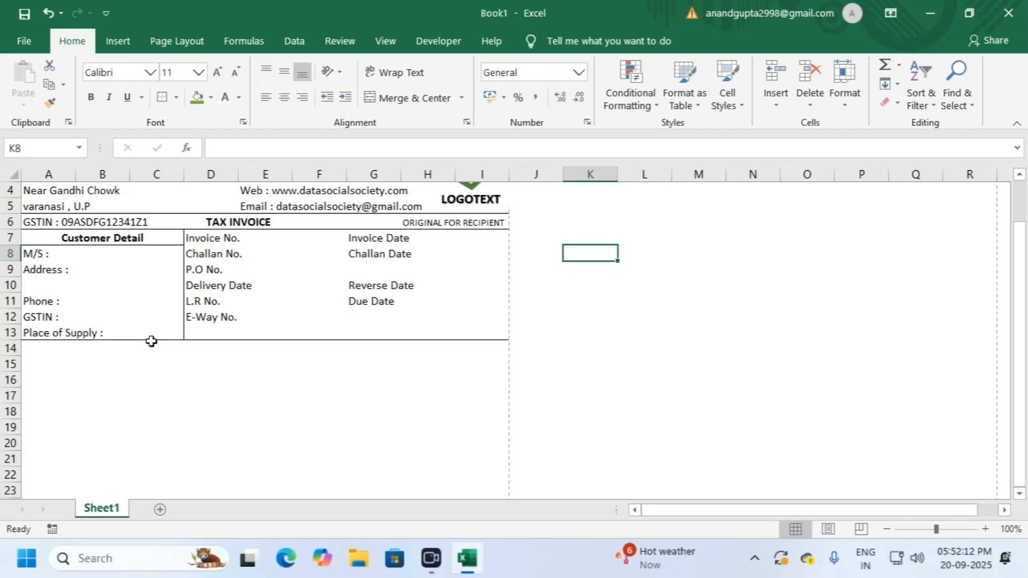
scroll(151, 342, "down", 1)
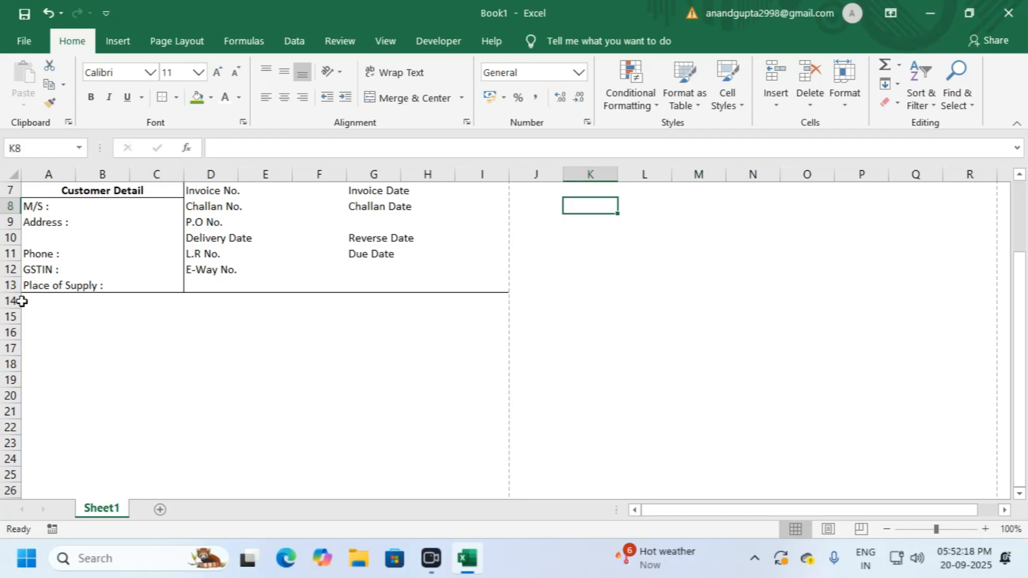
left_click(47, 300)
Step: Select A14:I14, then reselect row 15 across columns A to I (A15:I15)
left_click_drag(43, 301, 485, 301)
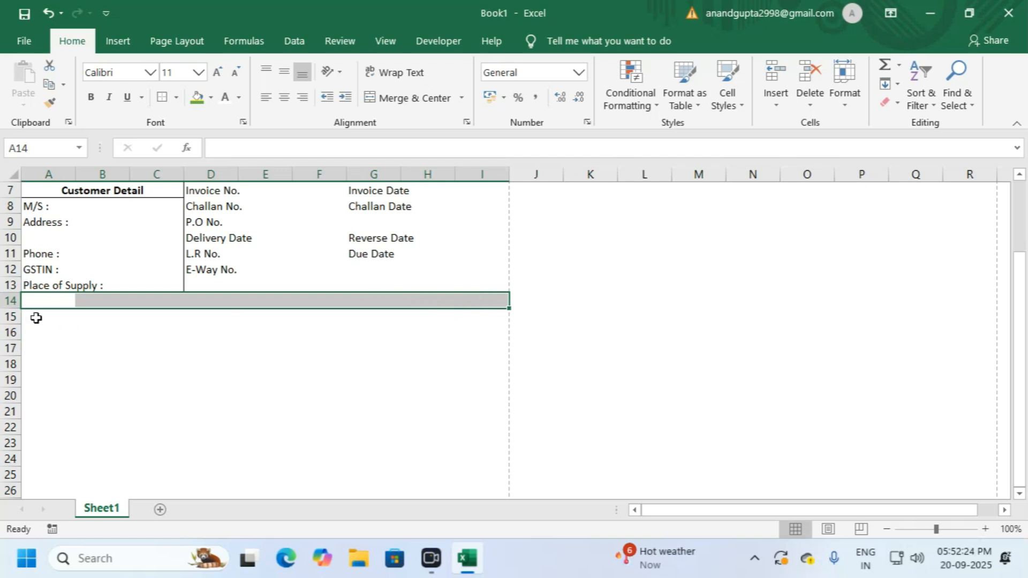
left_click(36, 318)
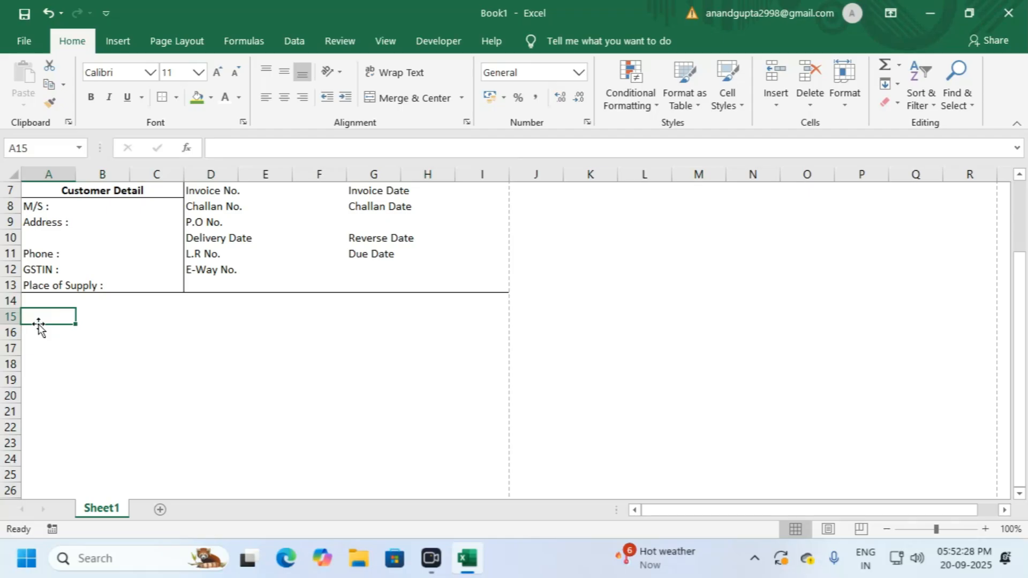
left_click_drag(41, 318, 216, 320)
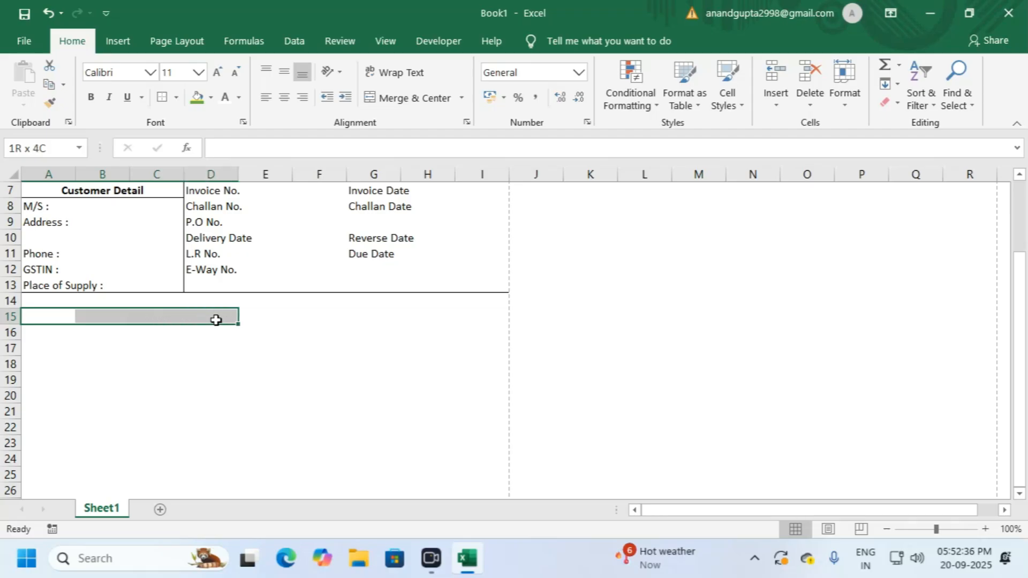
left_click_drag(216, 320, 495, 312)
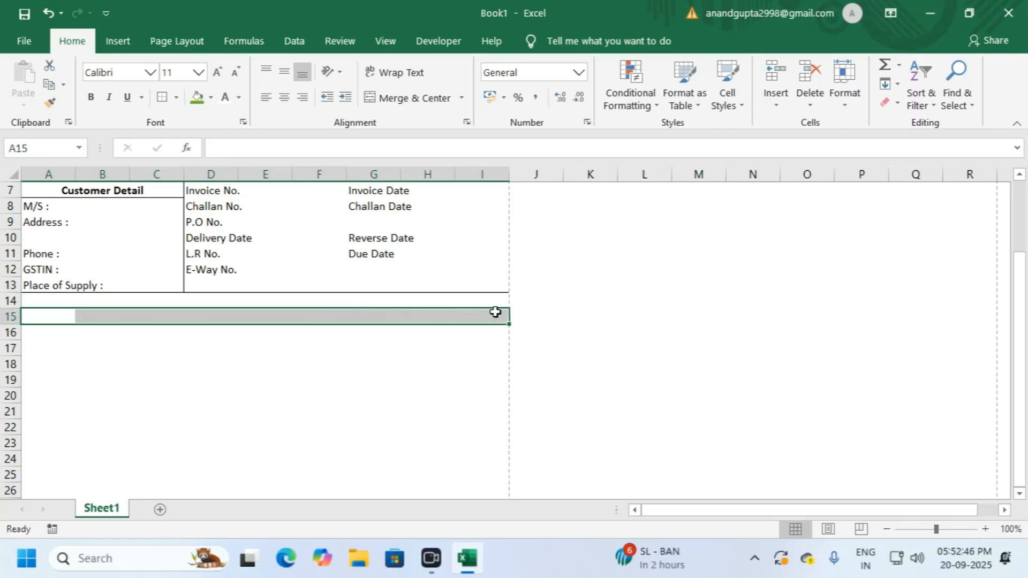
scroll(495, 312, "up", 2)
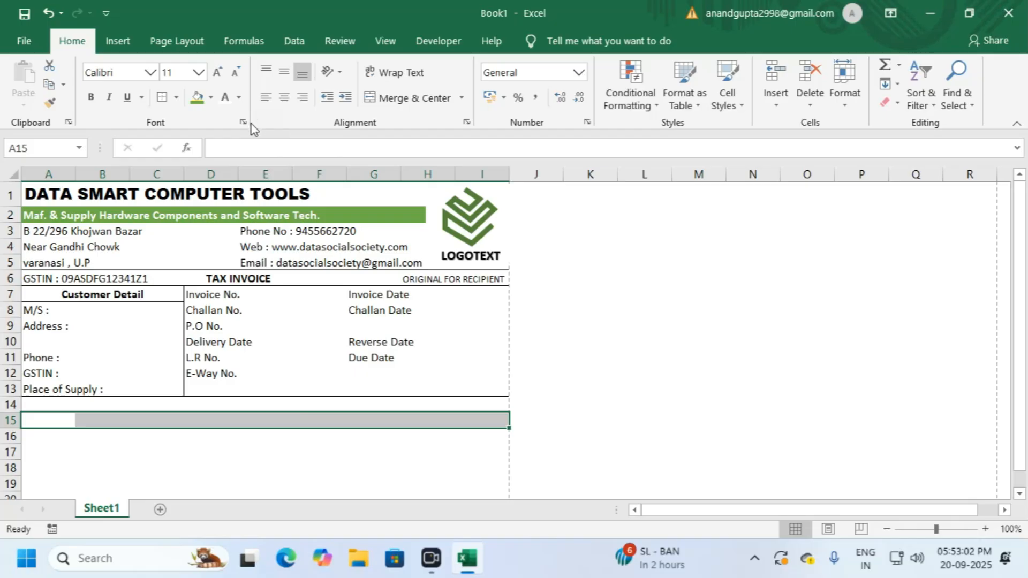
scroll(281, 228, "down", 1)
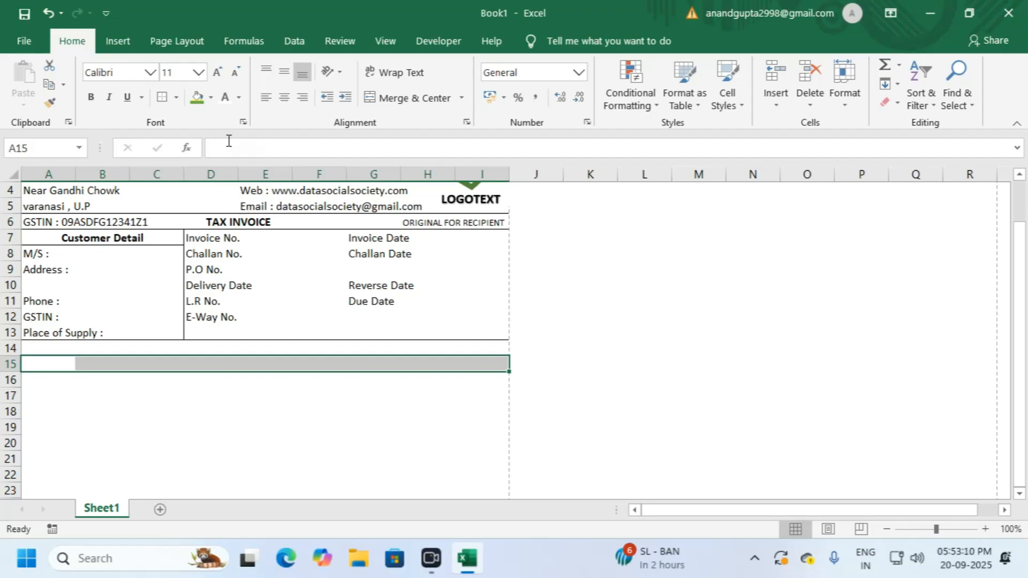
Step: Apply All Borders to A15:I15, then to the full A15:I16 range
left_click(175, 98)
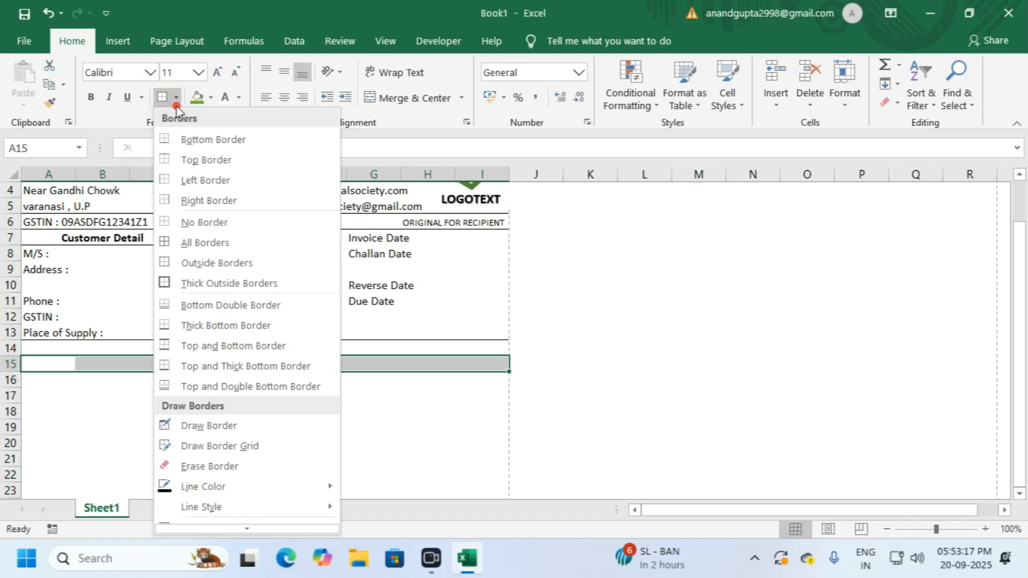
left_click(188, 243)
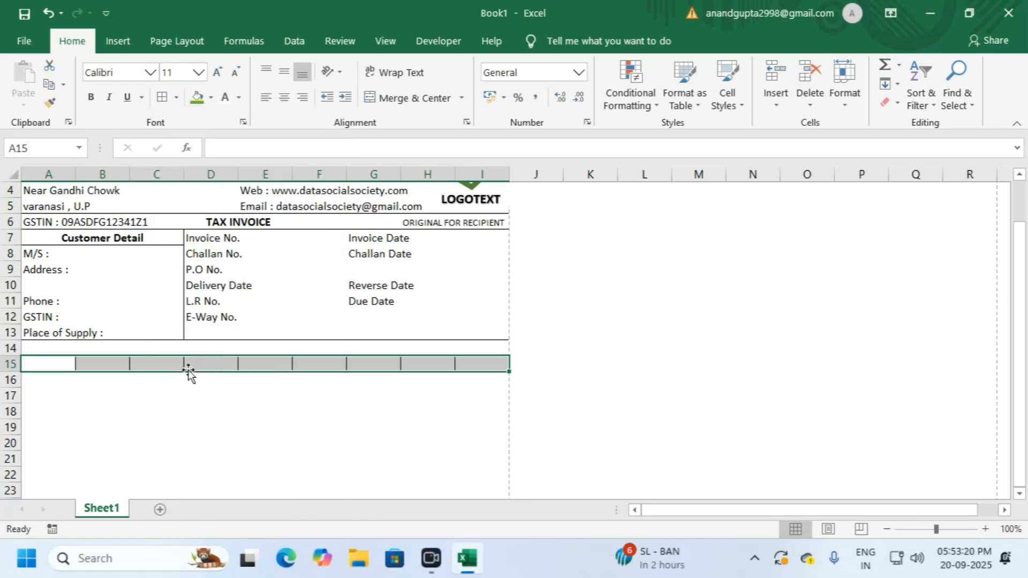
left_click(162, 364)
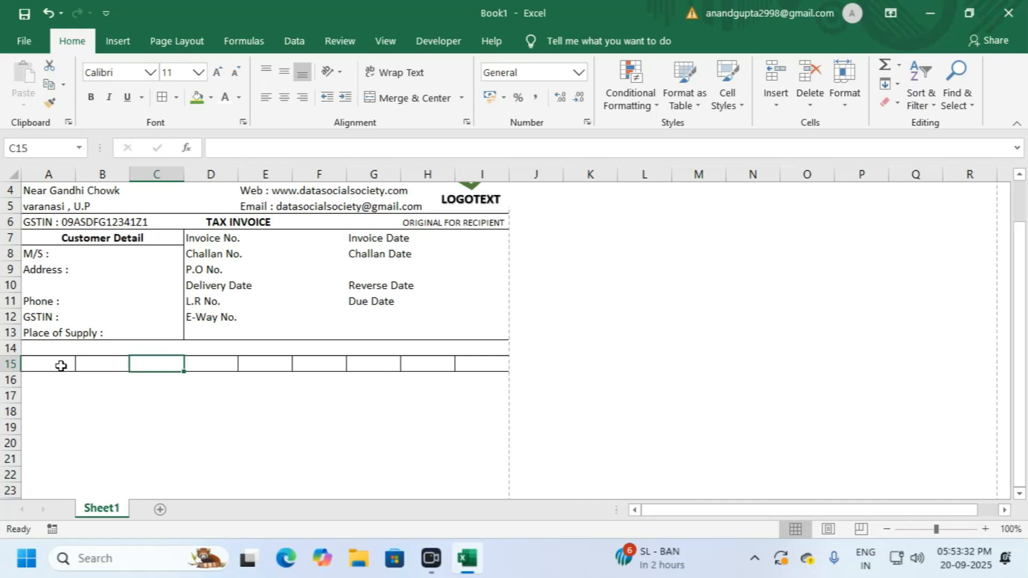
left_click_drag(29, 363, 476, 381)
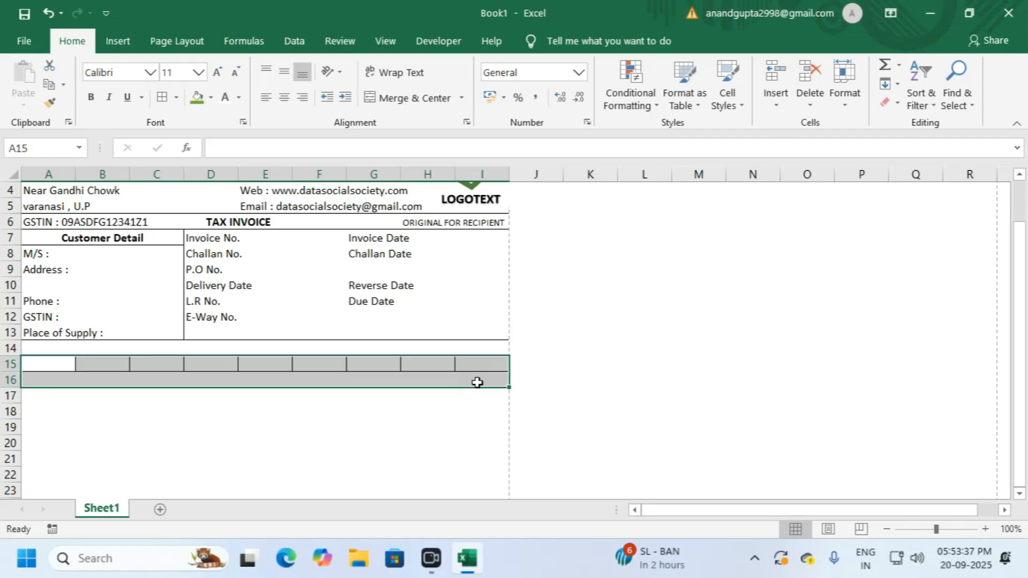
left_click(163, 97)
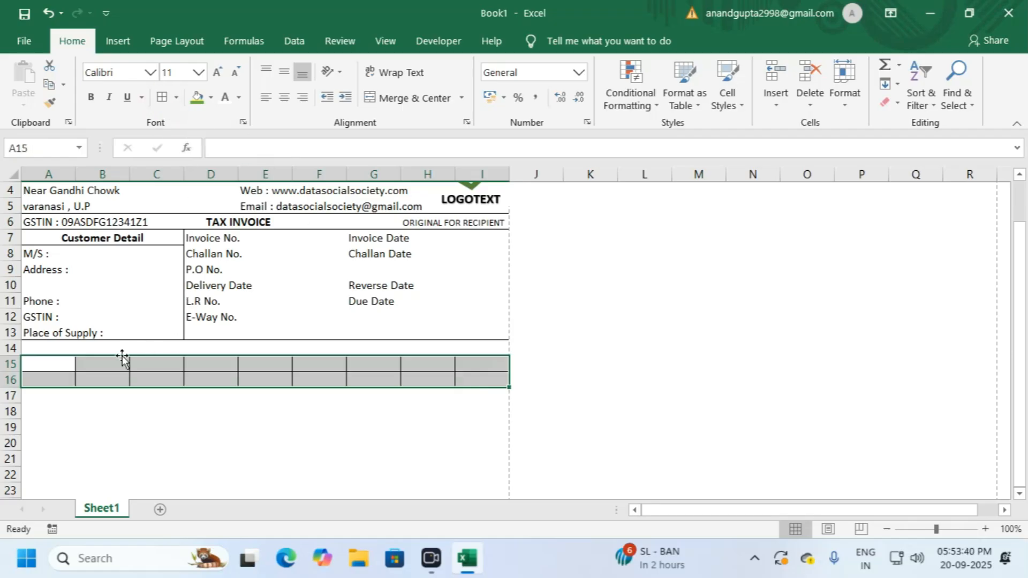
left_click(86, 364)
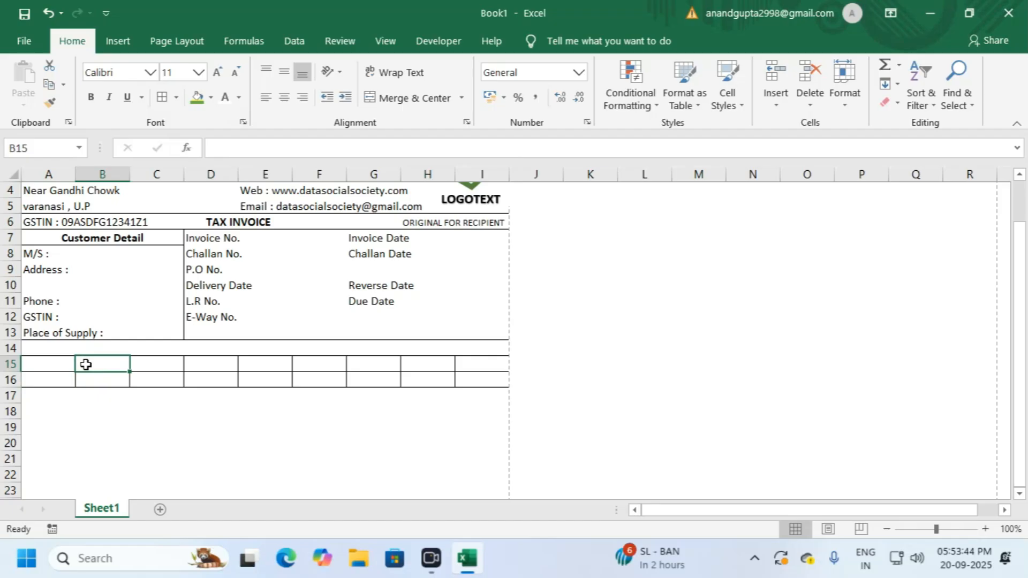
Step: Step across row 15 from A15 to G15, where the next heading goes
left_click(48, 364)
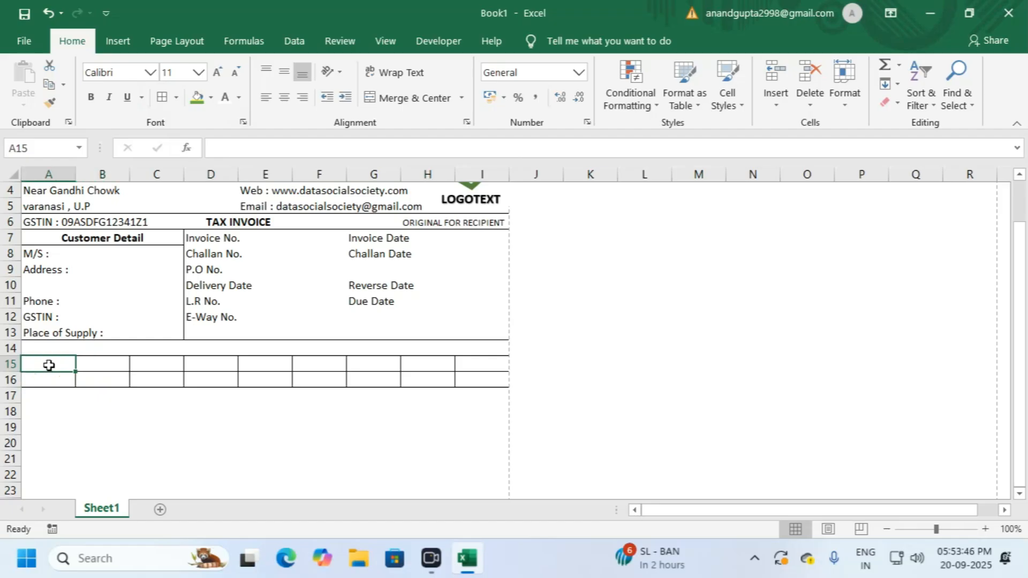
left_click(92, 362)
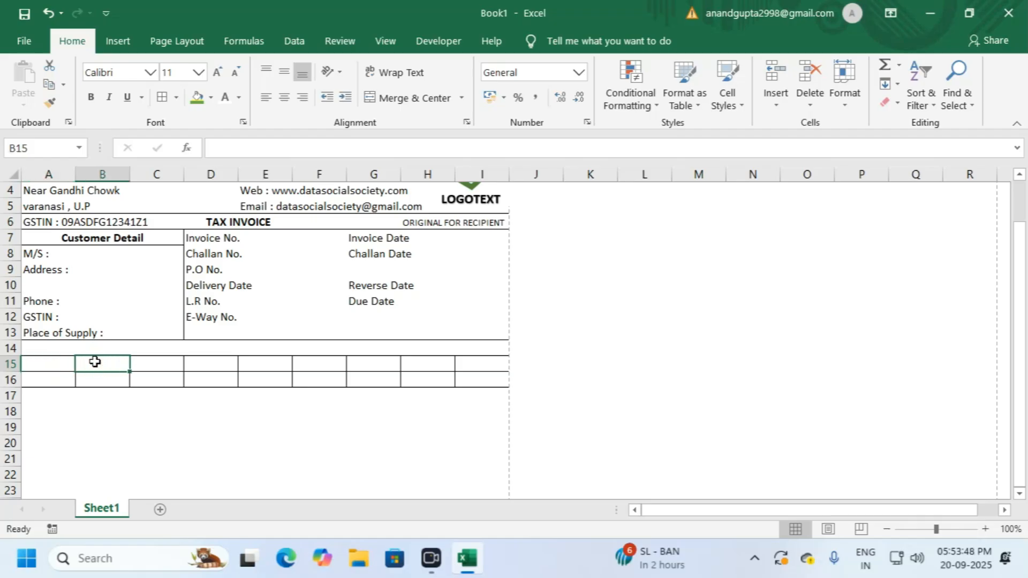
left_click(146, 363)
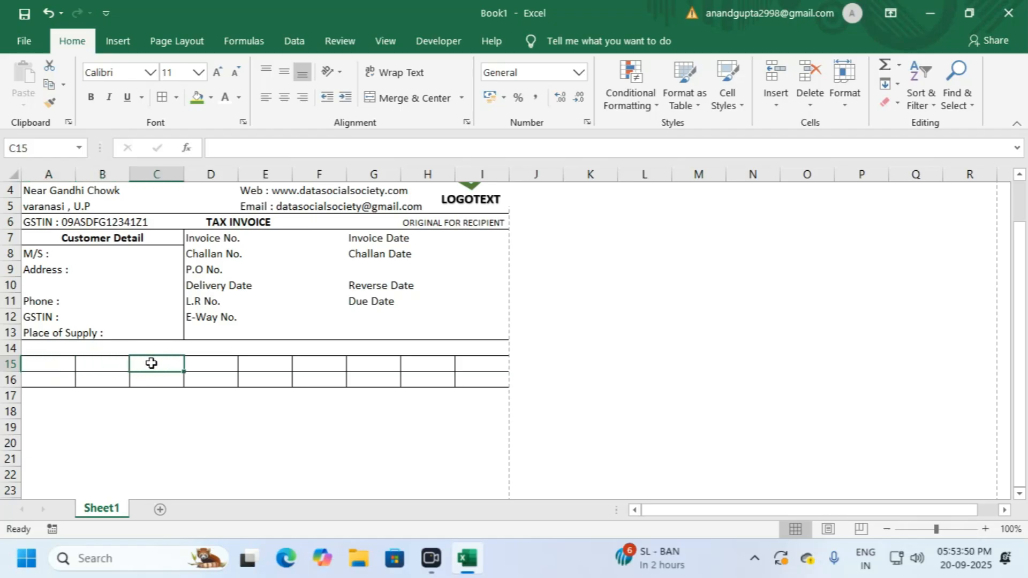
left_click(211, 365)
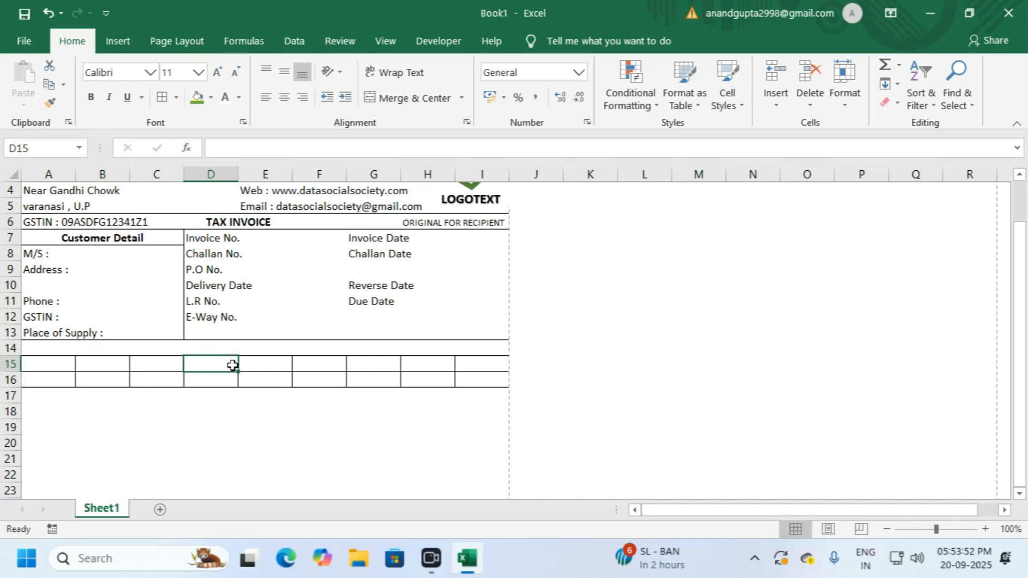
left_click(253, 365)
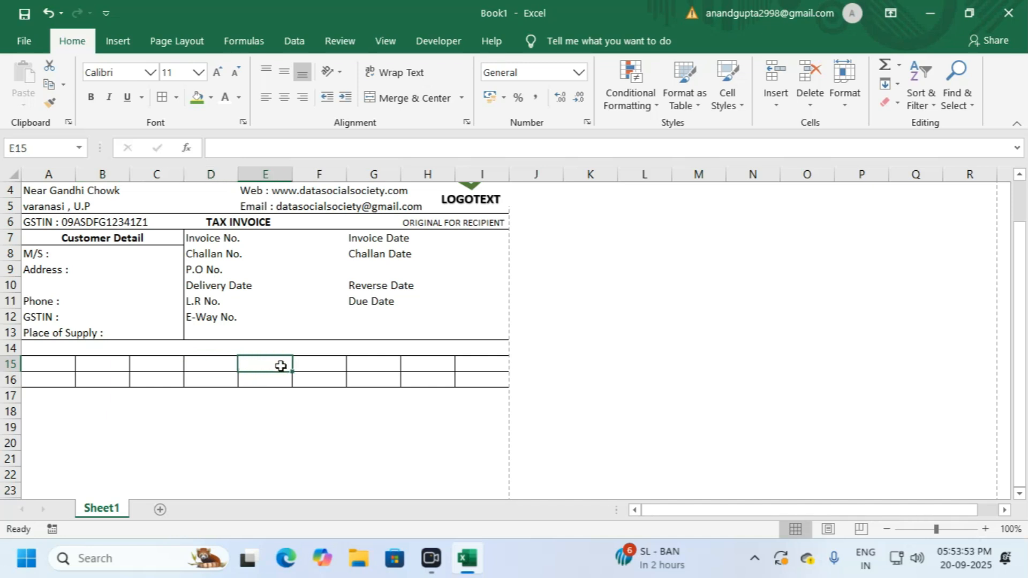
left_click(316, 365)
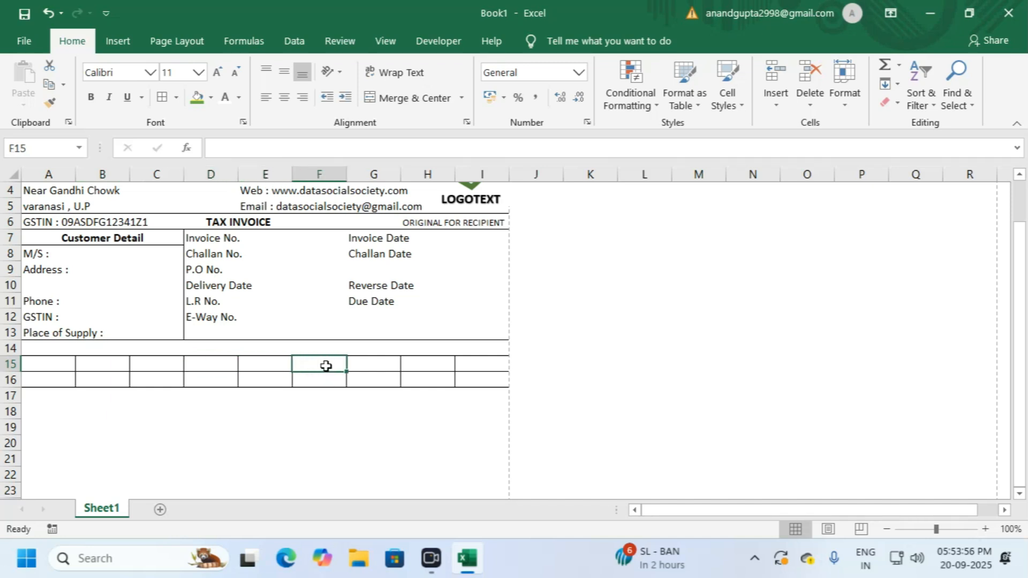
left_click(383, 363)
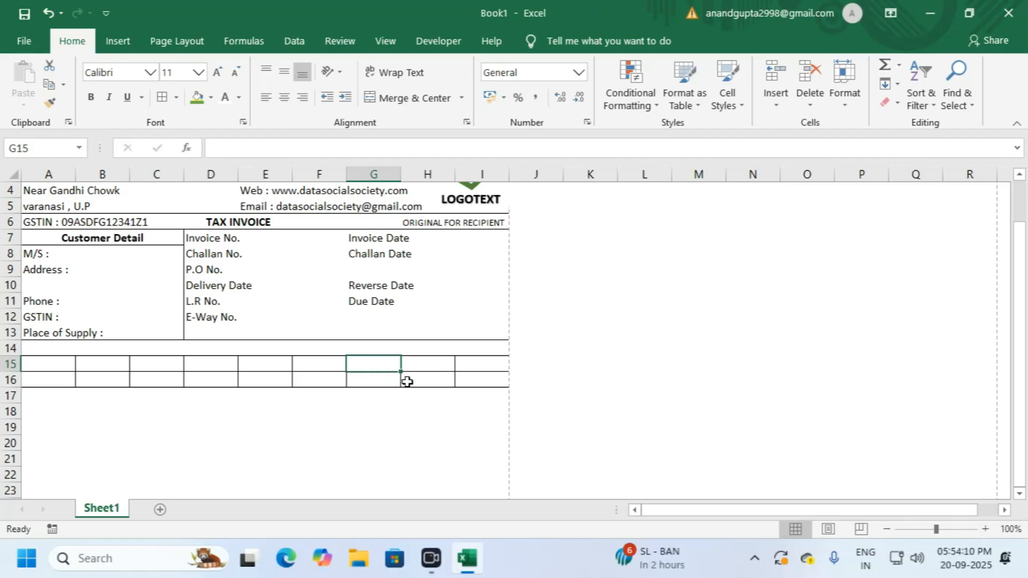
Step: Merge G15:H15 as an IGST heading, with '%' in G16 and 'Amt.' in H16
left_click_drag(398, 369, 432, 365)
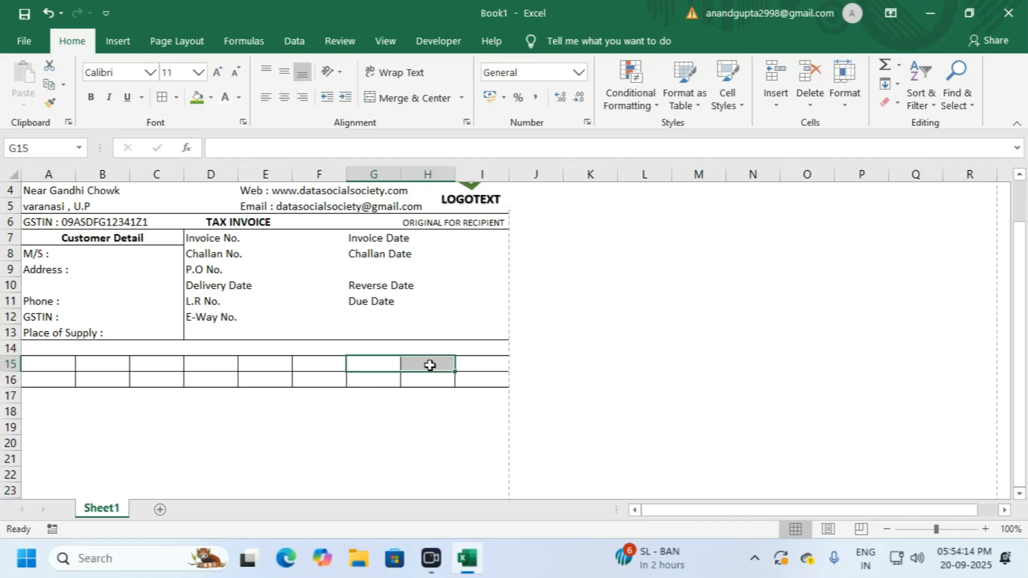
left_click(416, 98)
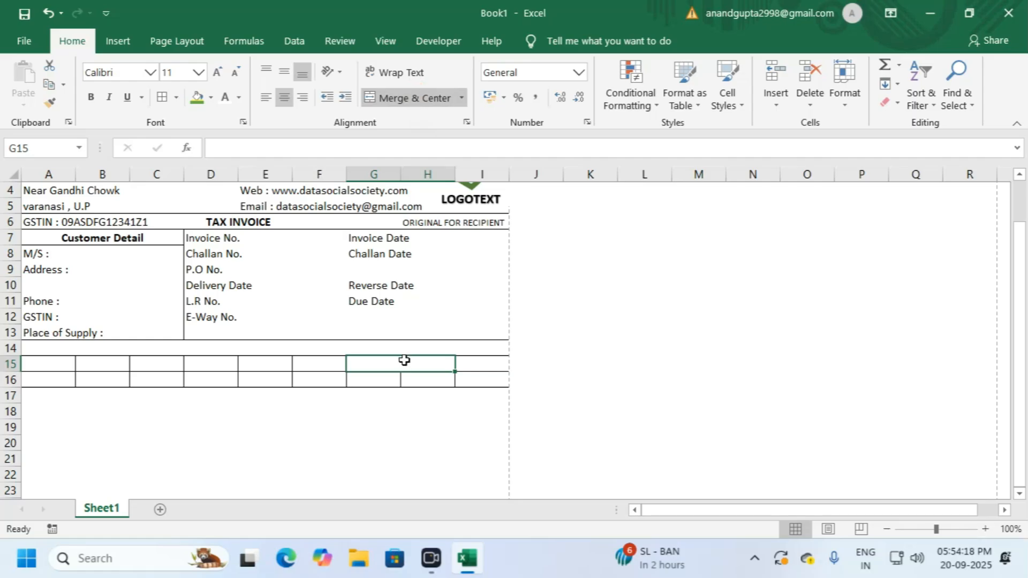
type("I")
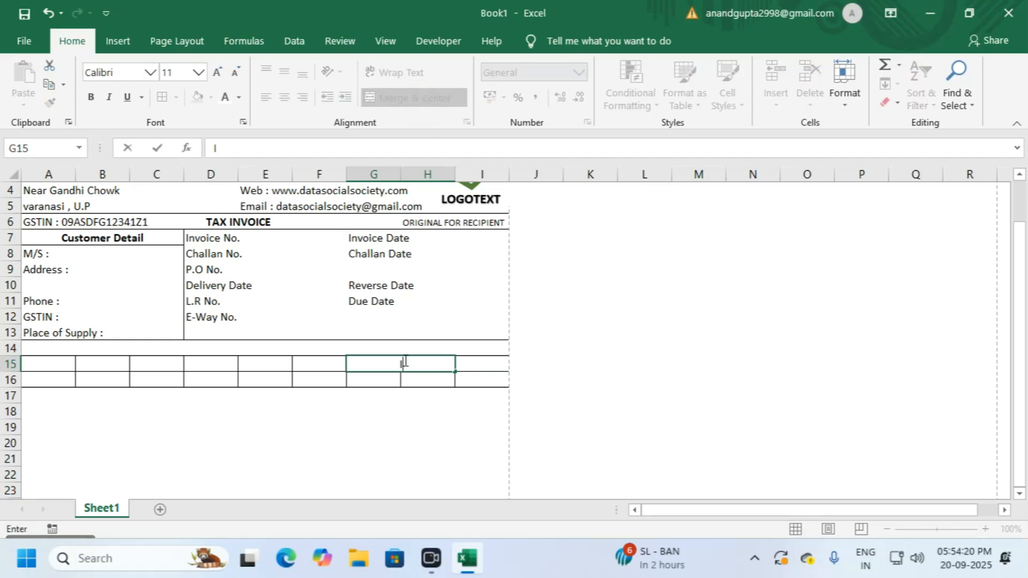
type("GST")
key("Return")
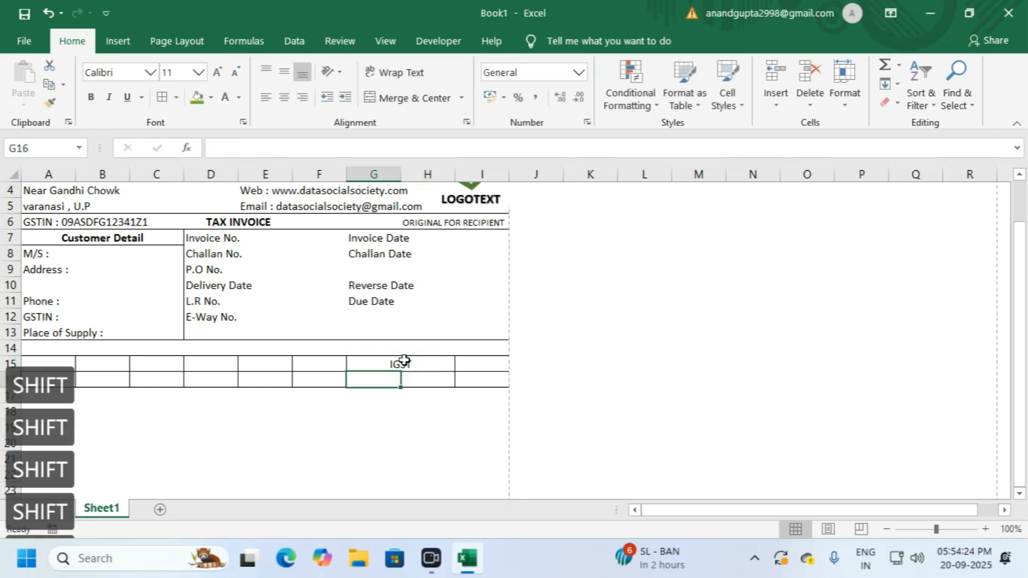
type("%")
key("BackSpace")
key("Tab")
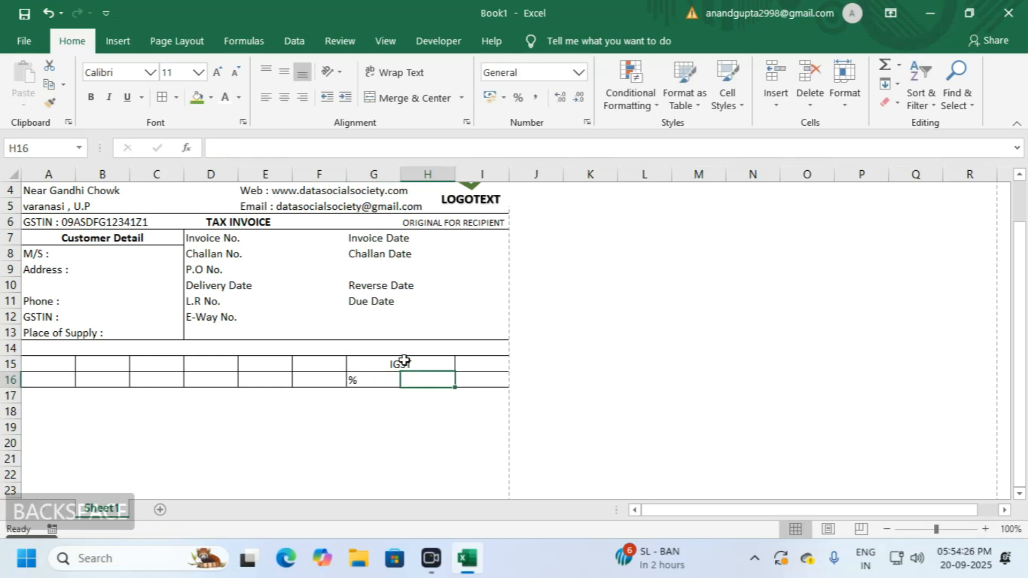
type("Amt.")
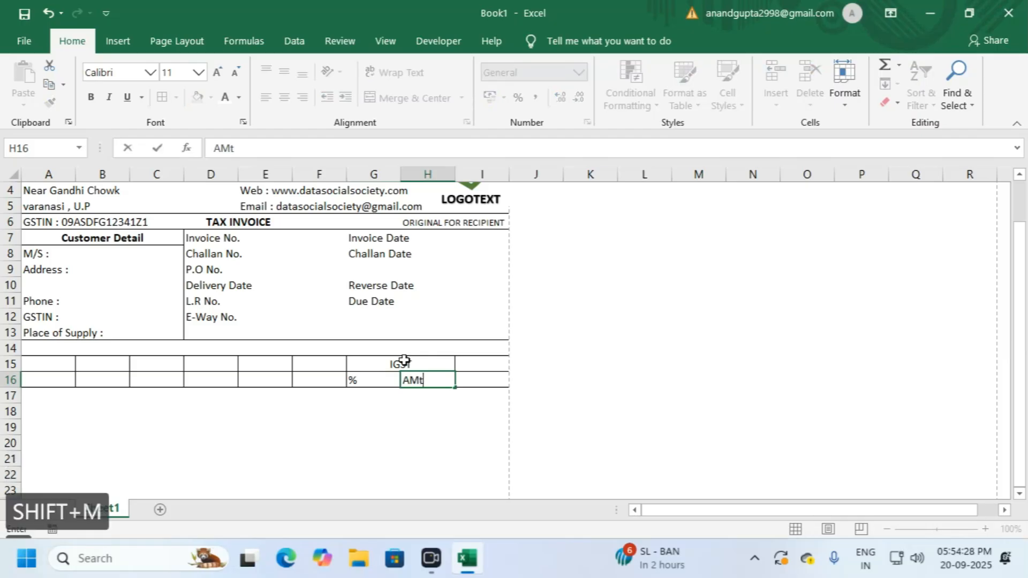
key("Return")
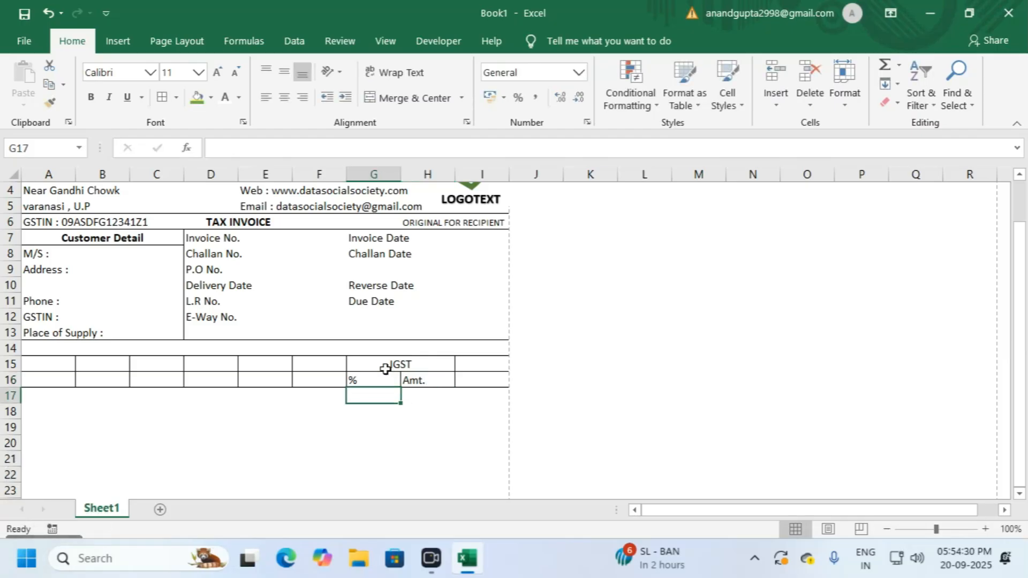
Step: Make the IGST, % and Amt. headings middle-aligned, centred and bold
left_click_drag(381, 367, 420, 380)
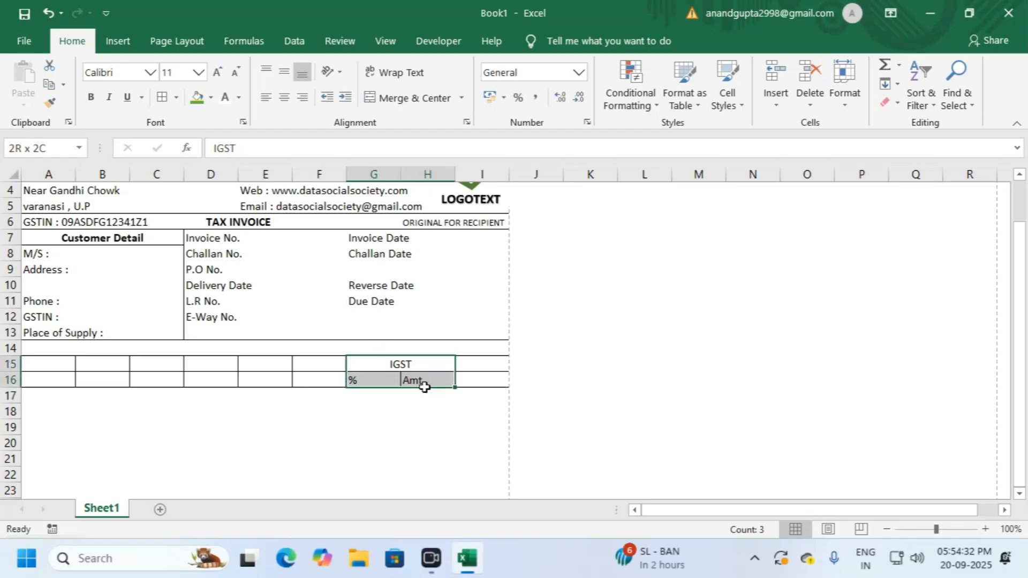
left_click(284, 71)
left_click(285, 97)
left_click(284, 97)
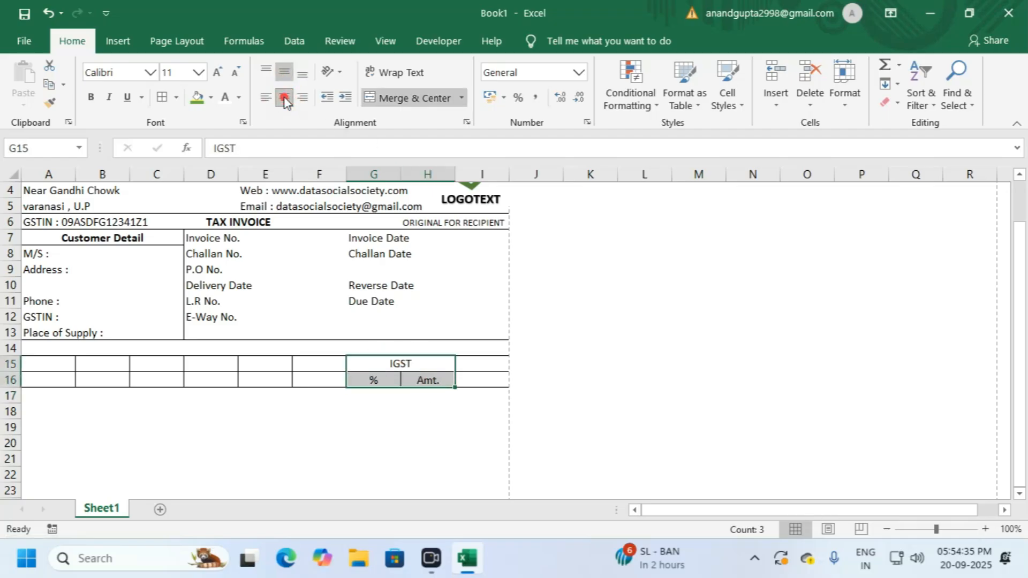
left_click(389, 365)
left_click_drag(388, 365, 423, 381)
left_click(91, 97)
left_click_drag(482, 364, 483, 377)
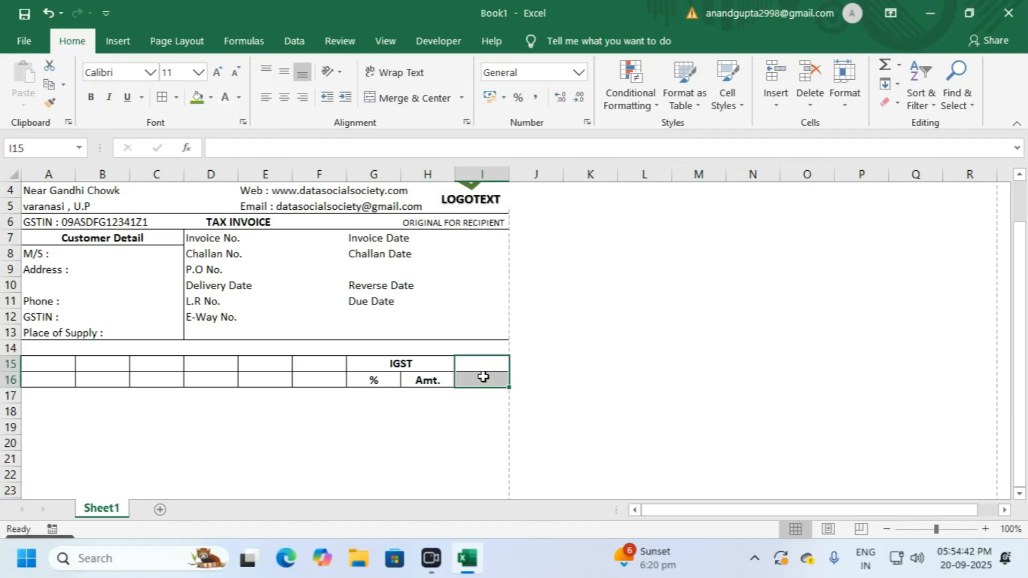
Step: Merge I15:I16 and enter the TOTAL heading
left_click(390, 98)
type("TO")
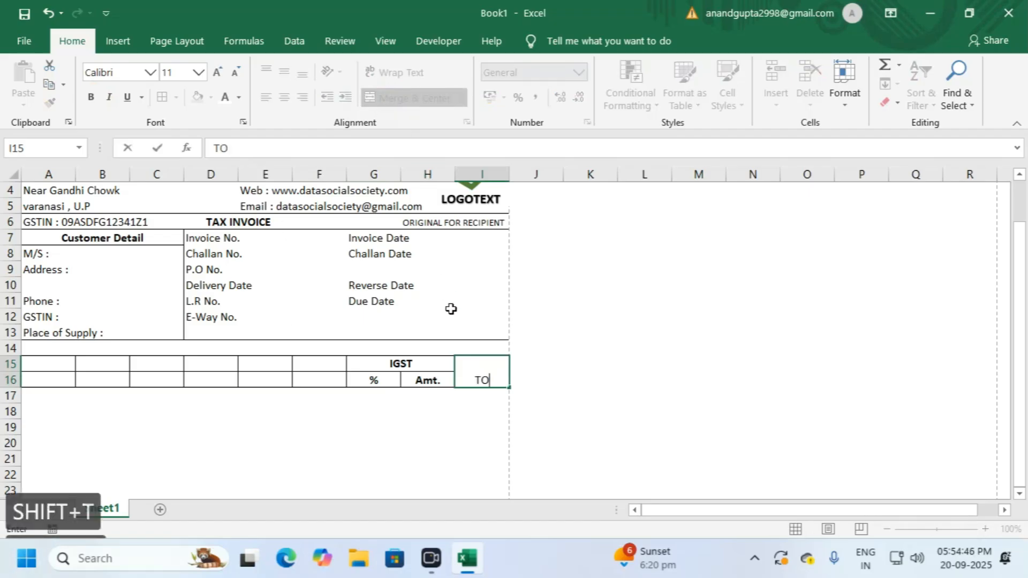
type("TAL")
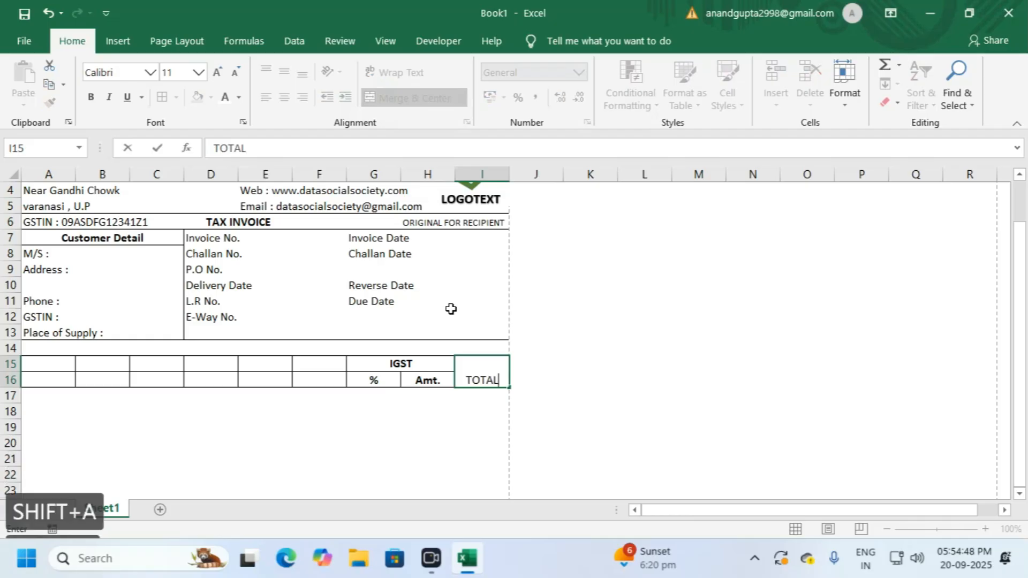
key("Return")
key("Left")
key("Left")
key("Left")
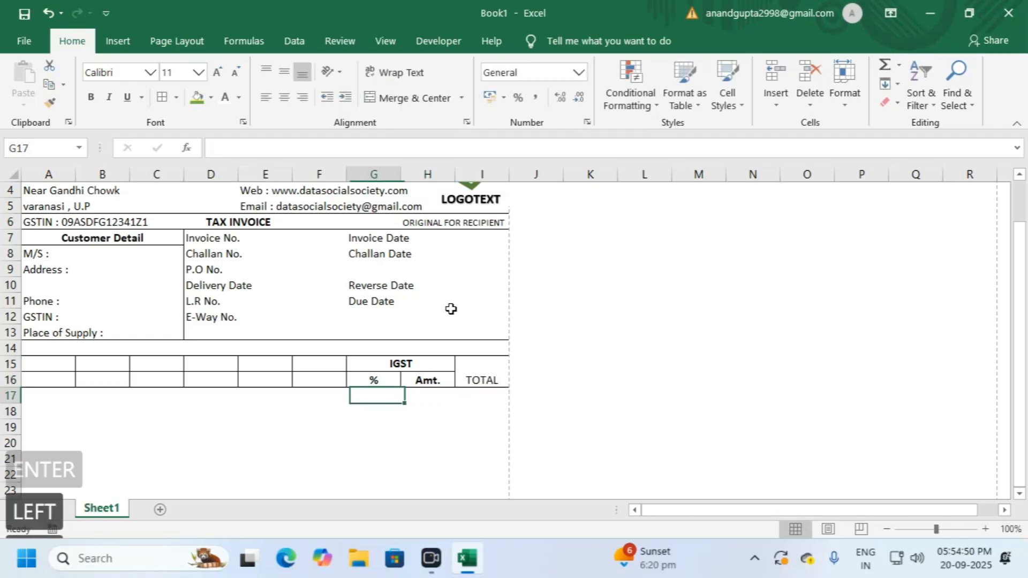
key("Up")
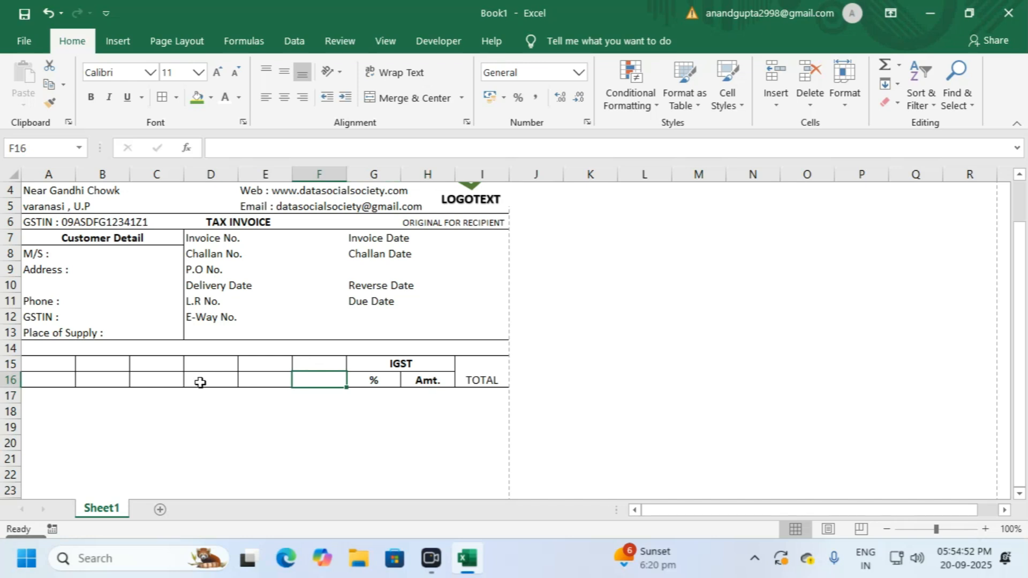
Step: Merge A15:A16 and B15:B16, the latter with the Alt+H+M+C shortcut
left_click_drag(41, 362, 308, 375)
left_click_drag(69, 363, 108, 382)
left_click(441, 102)
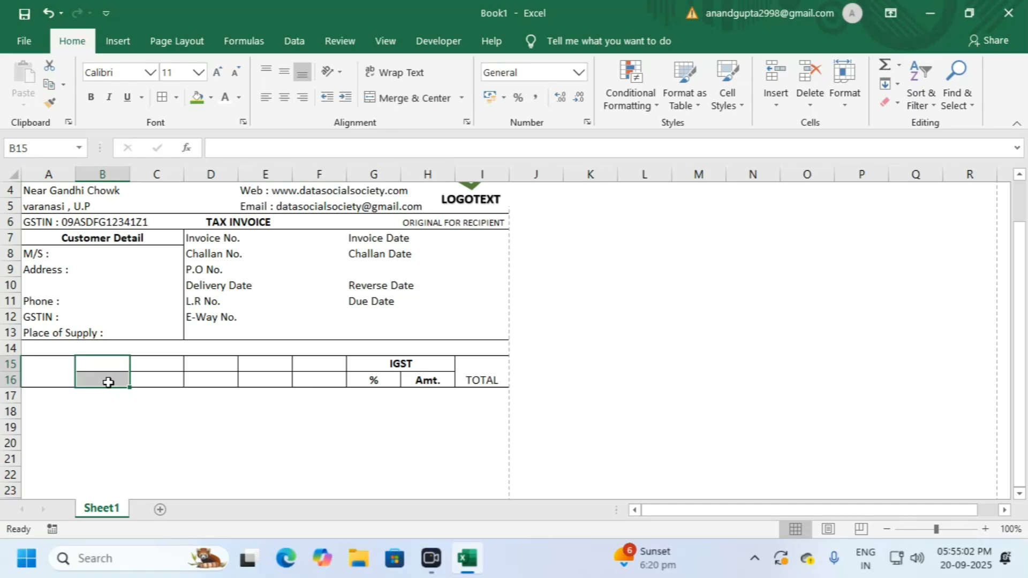
key("alt")
key("h")
key("m")
key("c")
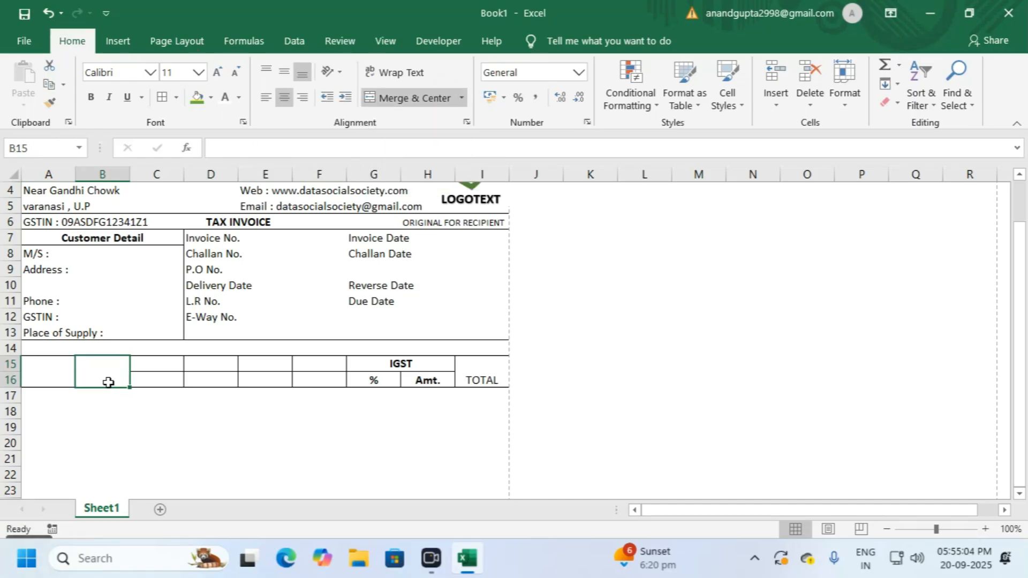
Step: Merge the C, D, E and F columns' row 15–16 cells into single cells
left_click_drag(151, 367, 155, 382)
left_click(409, 100)
left_click_drag(221, 365, 322, 380)
left_click(412, 98)
left_click(408, 98)
left_click(415, 99)
left_click(397, 381)
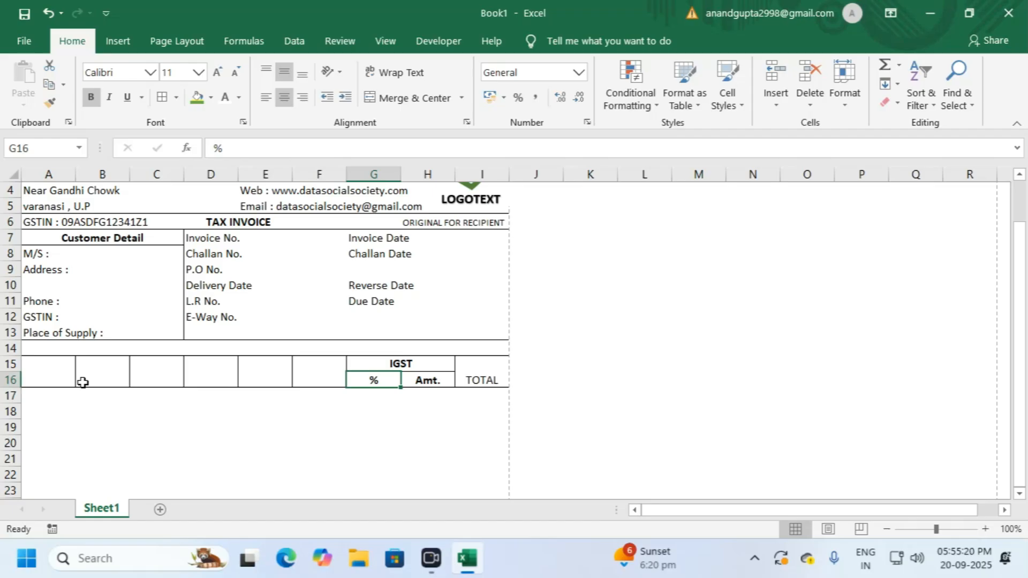
Step: Apply All Borders to the row 17 cells A17:I17
scroll(358, 364, "down", 1)
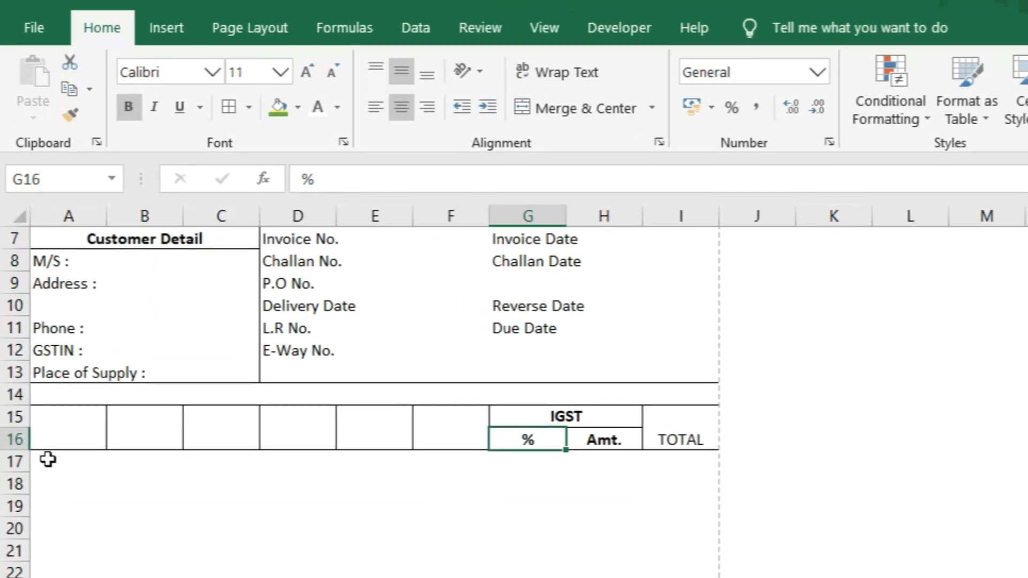
left_click_drag(40, 460, 680, 462)
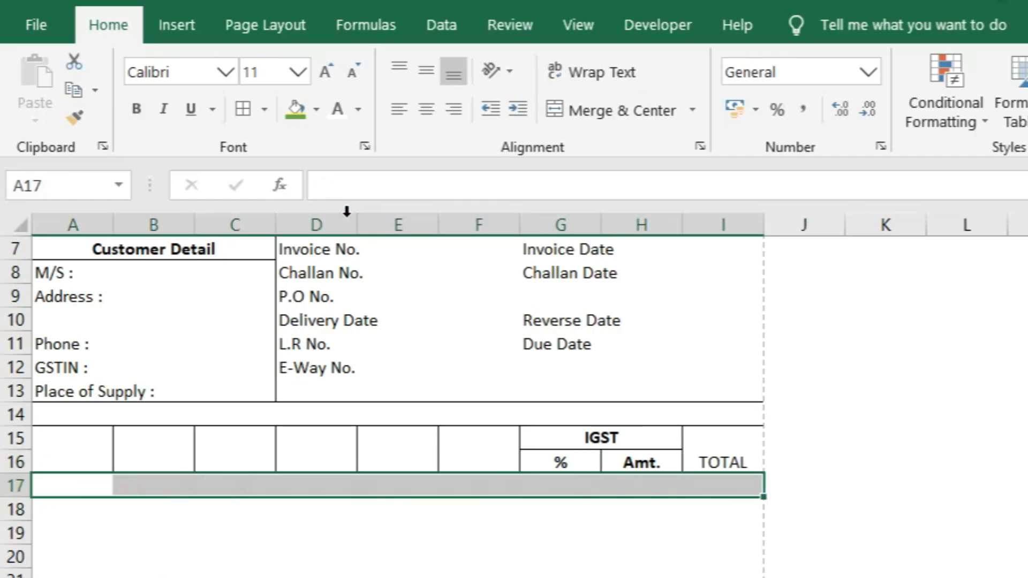
left_click(247, 115)
scroll(342, 445, "down", 1)
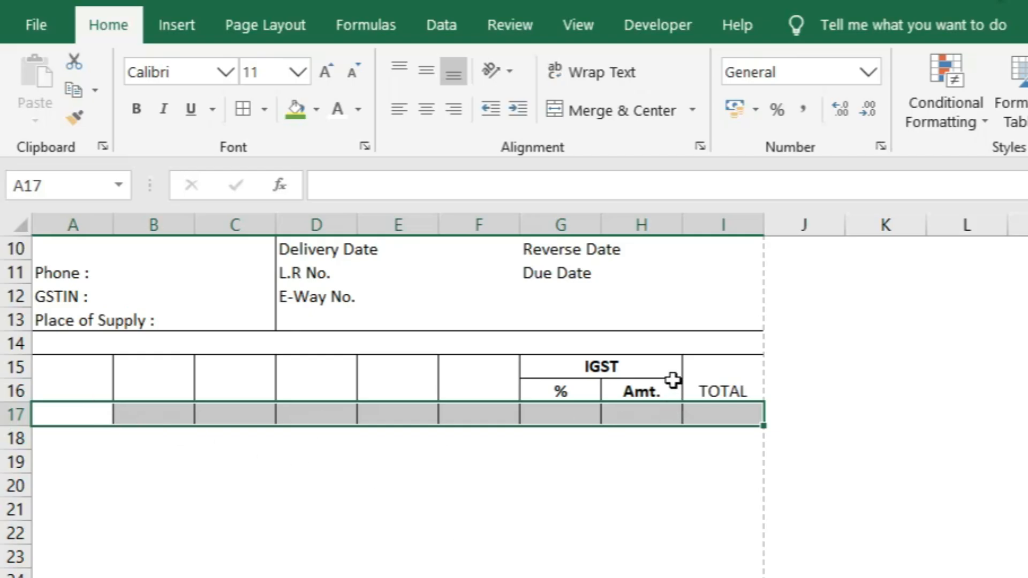
left_click(219, 437)
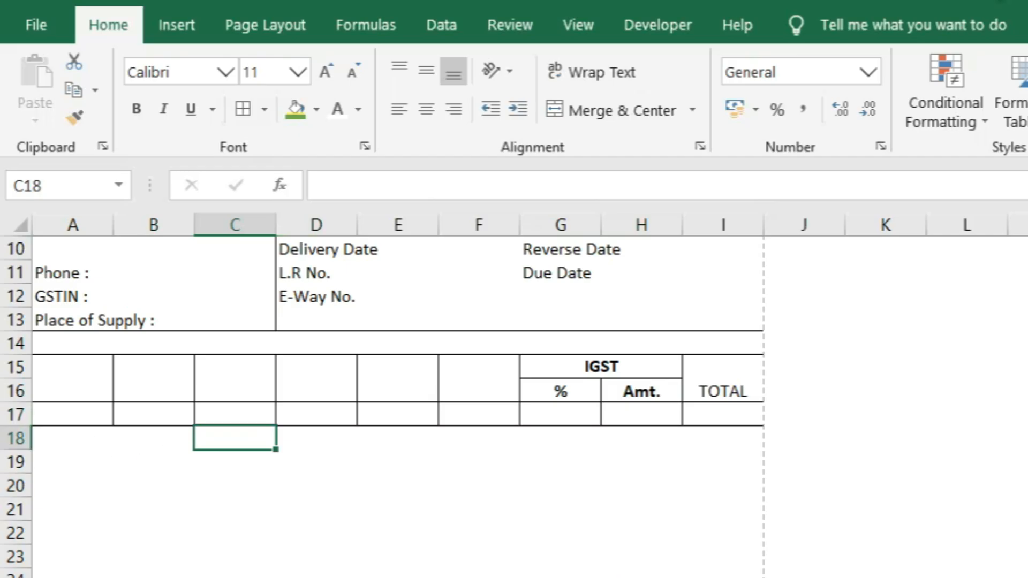
Step: Drag row 17 taller to a height of about 184 points
left_click(16, 415)
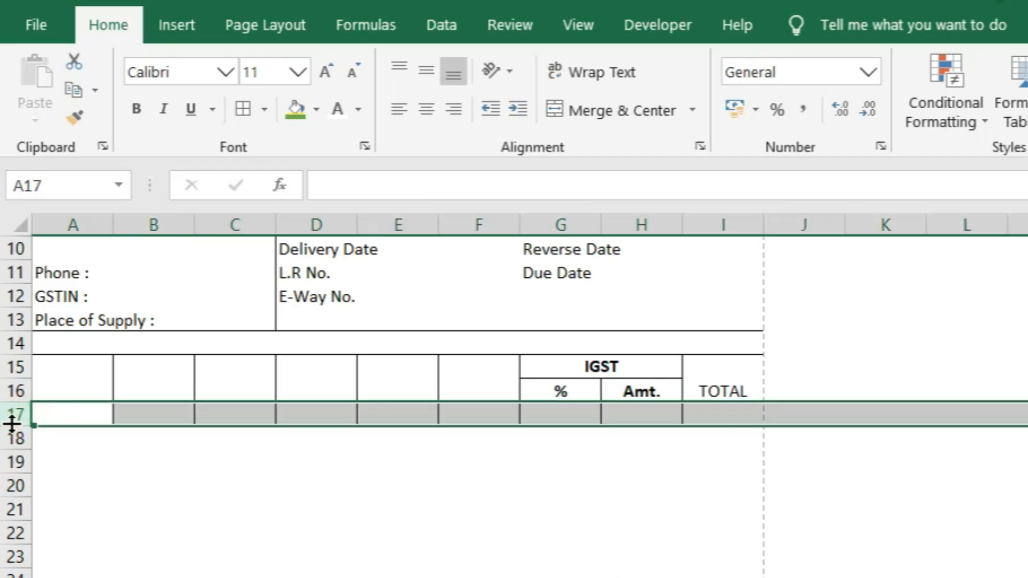
left_click_drag(14, 423, 15, 562)
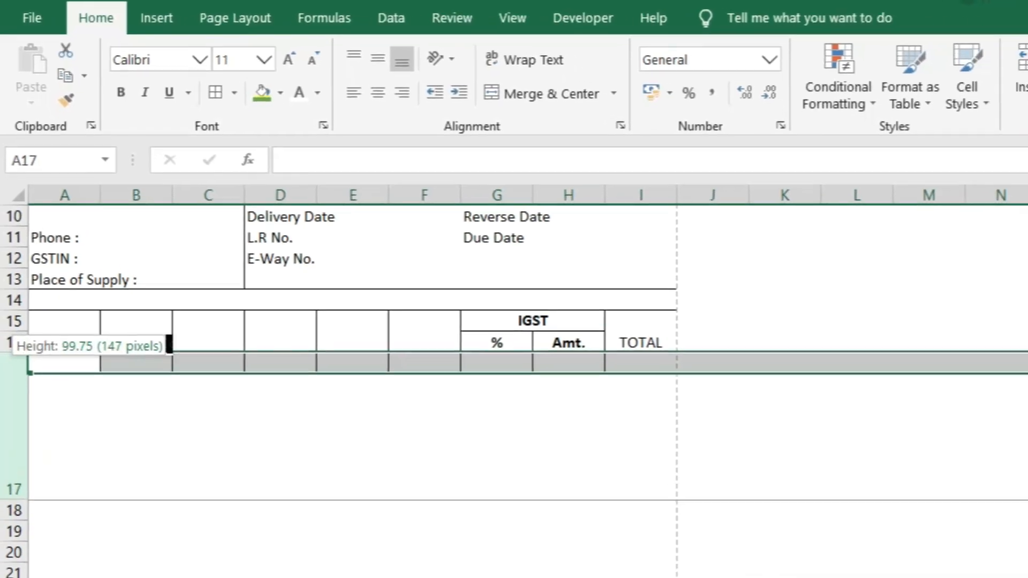
left_click_drag(12, 500, 8, 577)
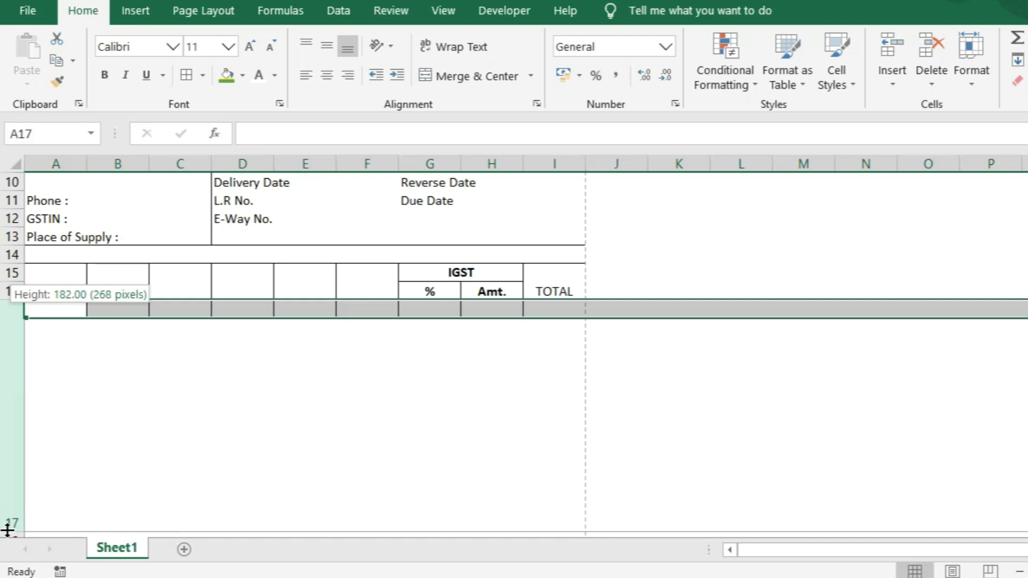
left_click_drag(7, 530, 11, 531)
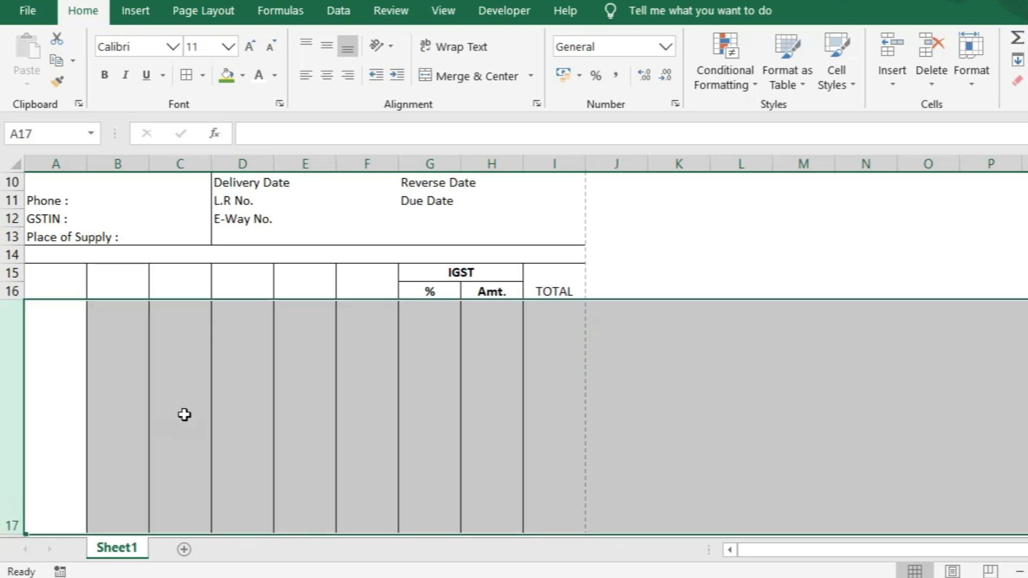
scroll(246, 378, "down", 1)
left_click(266, 342)
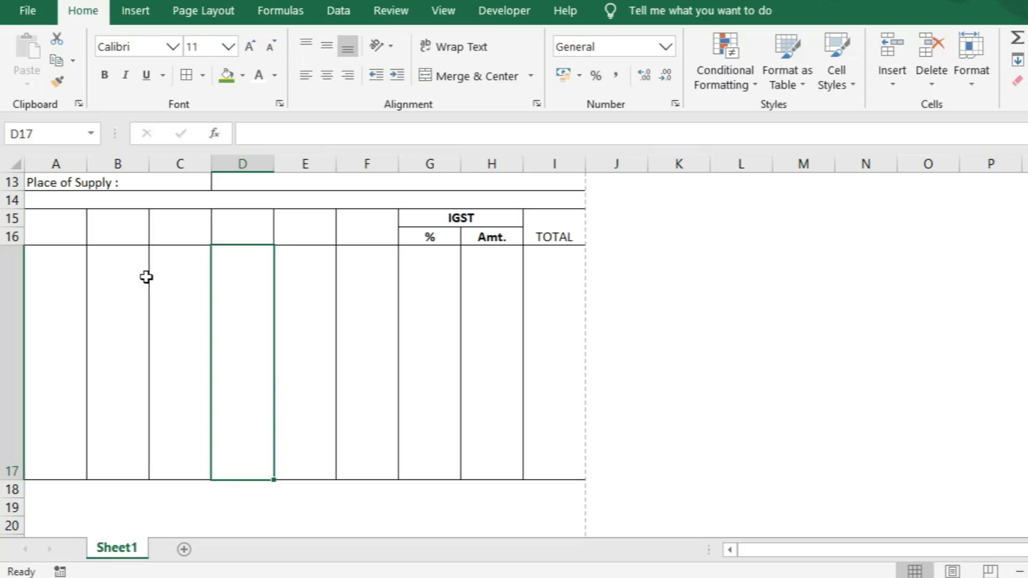
Step: Narrow column A to a width of about 4.25
scroll(144, 278, "up", 3)
scroll(134, 387, "down", 2)
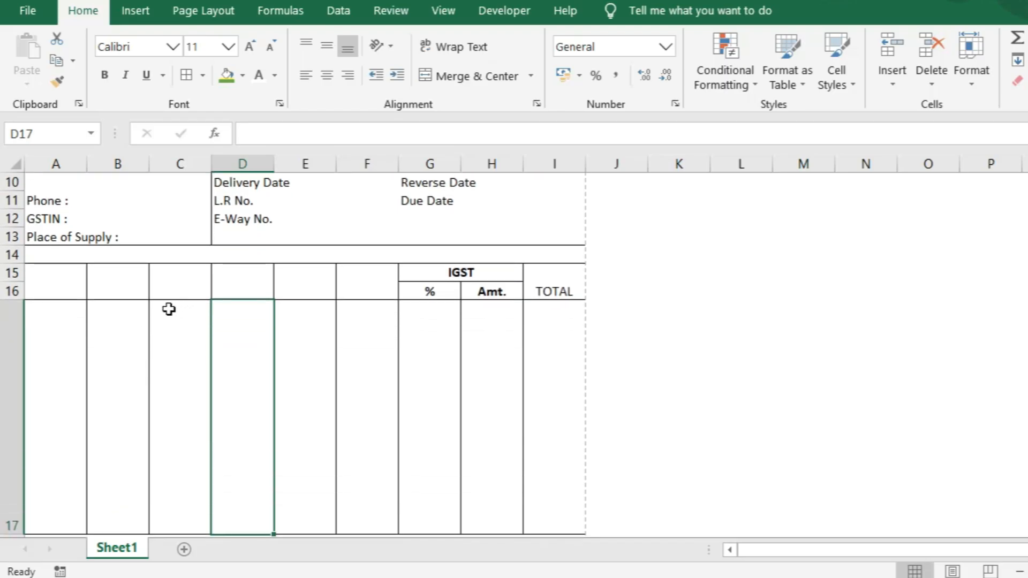
scroll(48, 311, "down", 1)
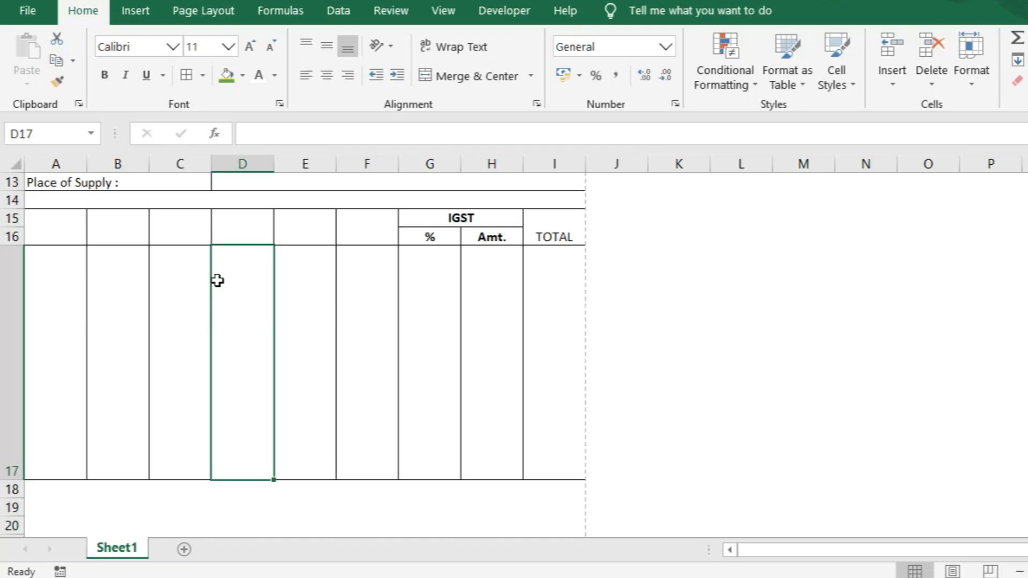
scroll(217, 279, "up", 4)
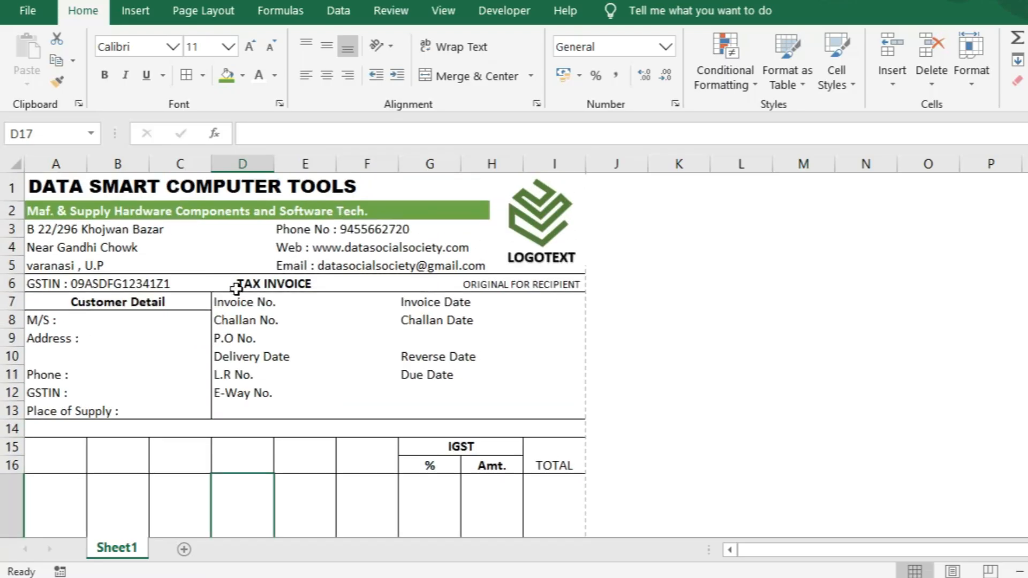
scroll(235, 290, "down", 1)
scroll(116, 320, "down", 1)
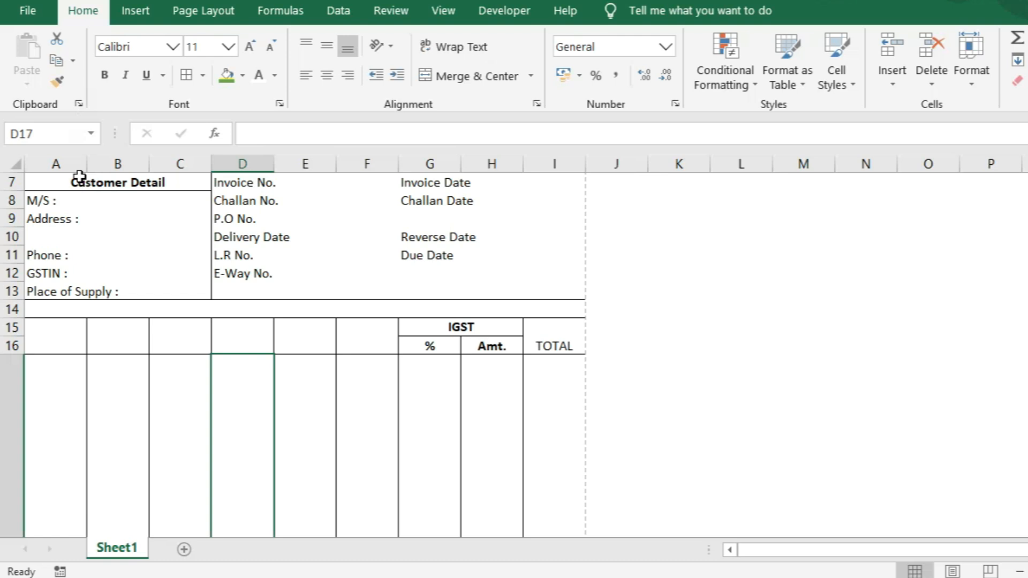
scroll(78, 295, "down", 1)
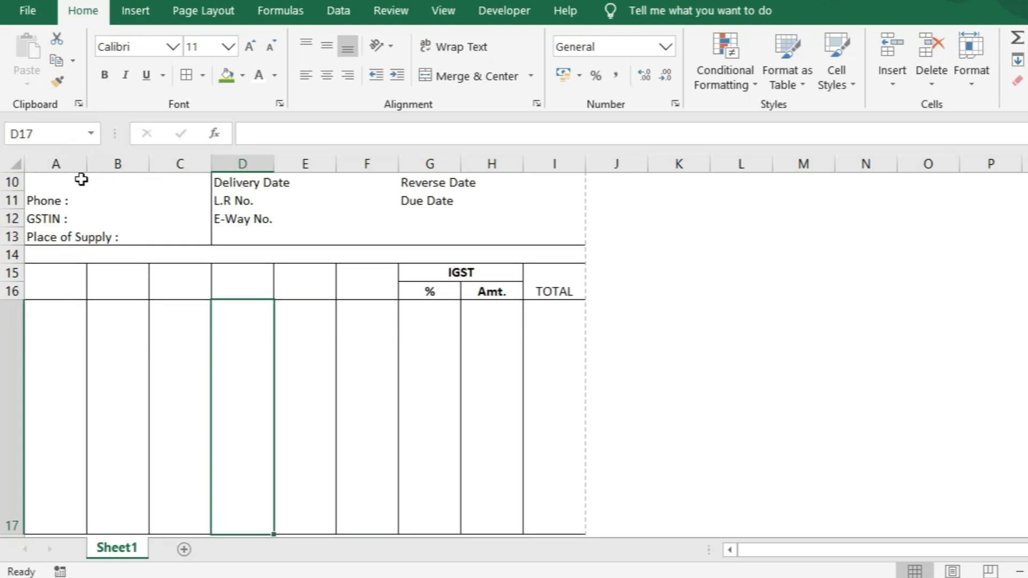
left_click_drag(85, 163, 56, 170)
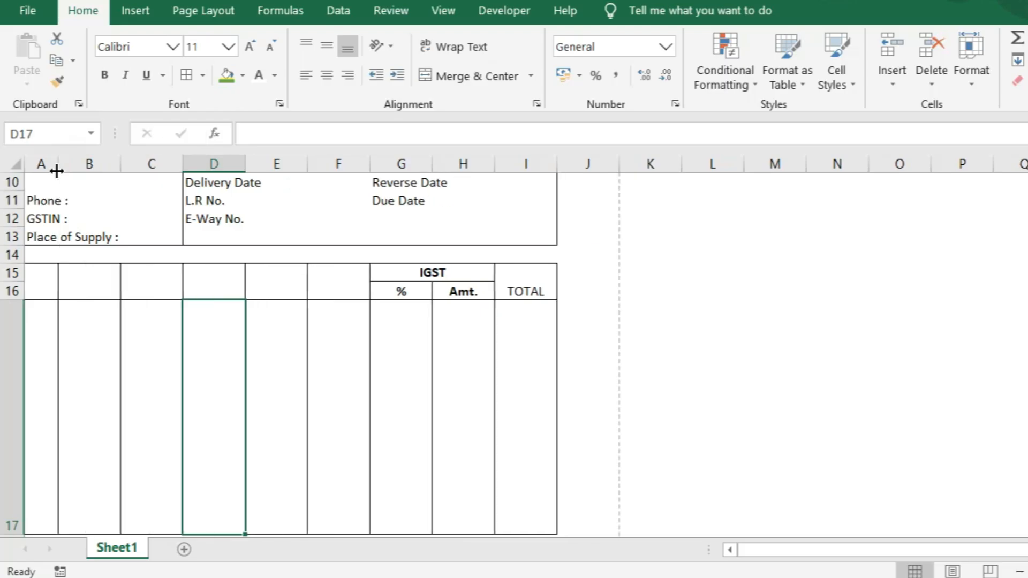
scroll(138, 282, "up", 1)
scroll(138, 282, "up", 3)
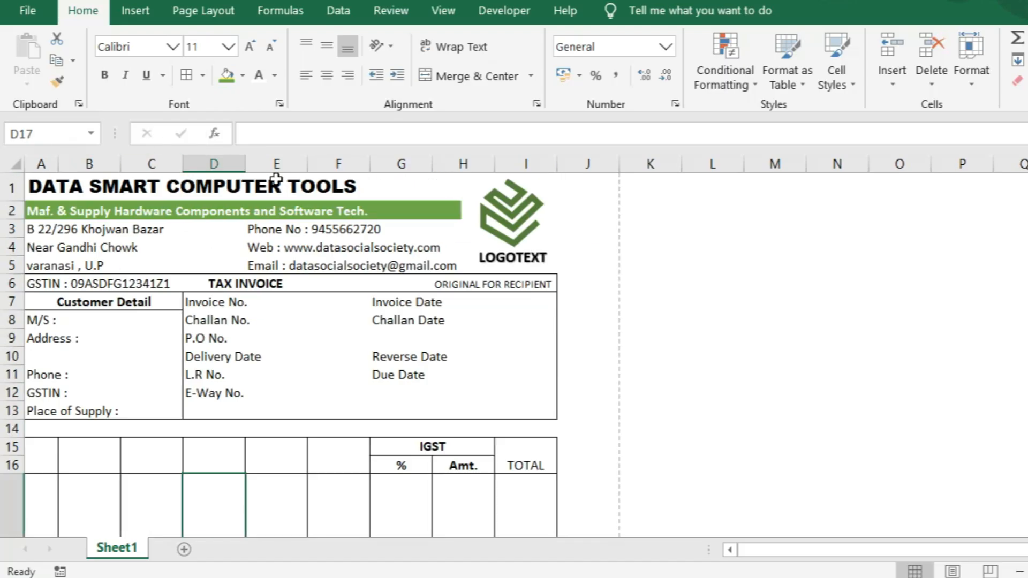
scroll(437, 239, "down", 3)
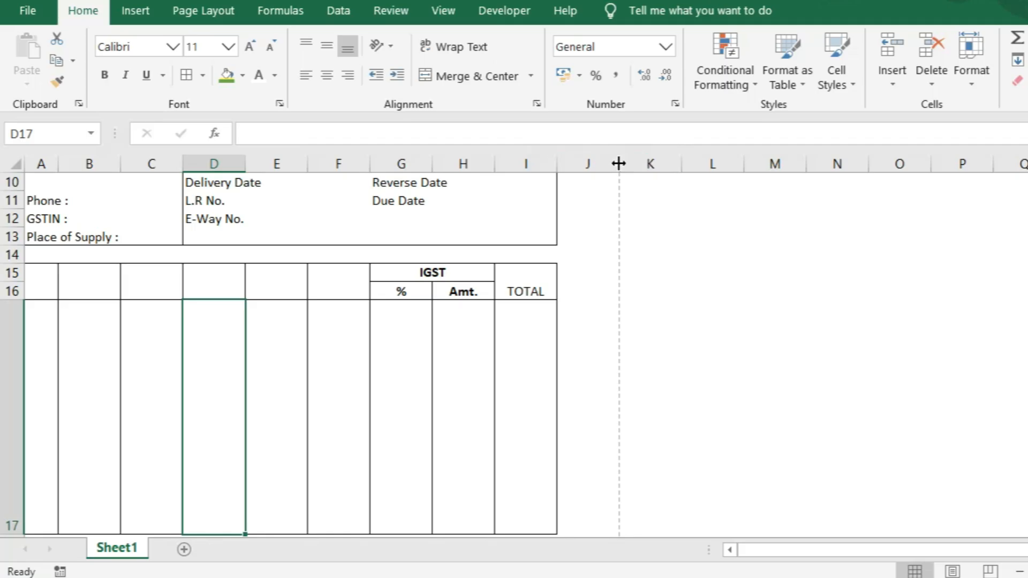
Step: Widen column B and narrow column G to about 5.5
left_click_drag(118, 165, 179, 164)
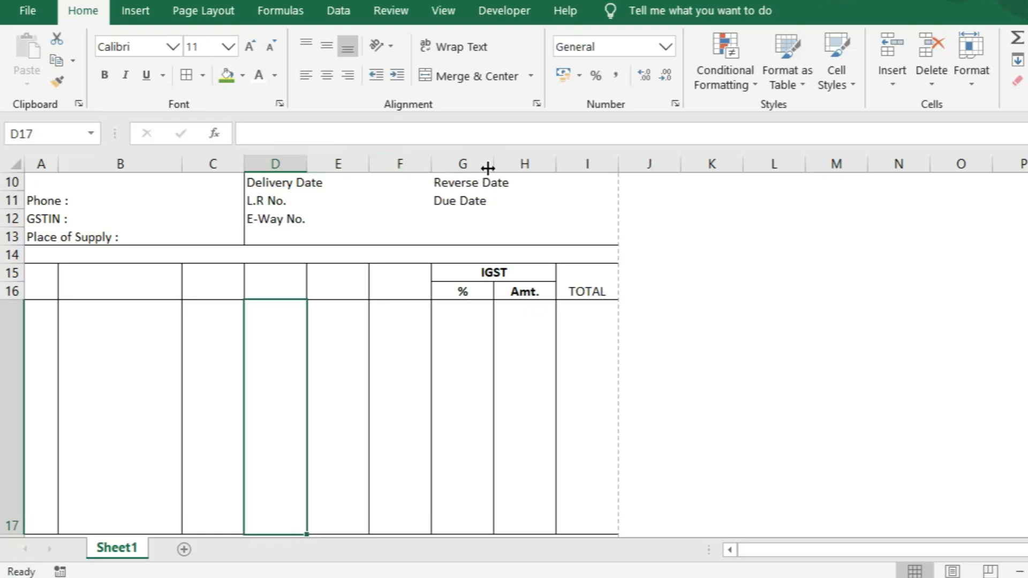
left_click_drag(492, 165, 472, 169)
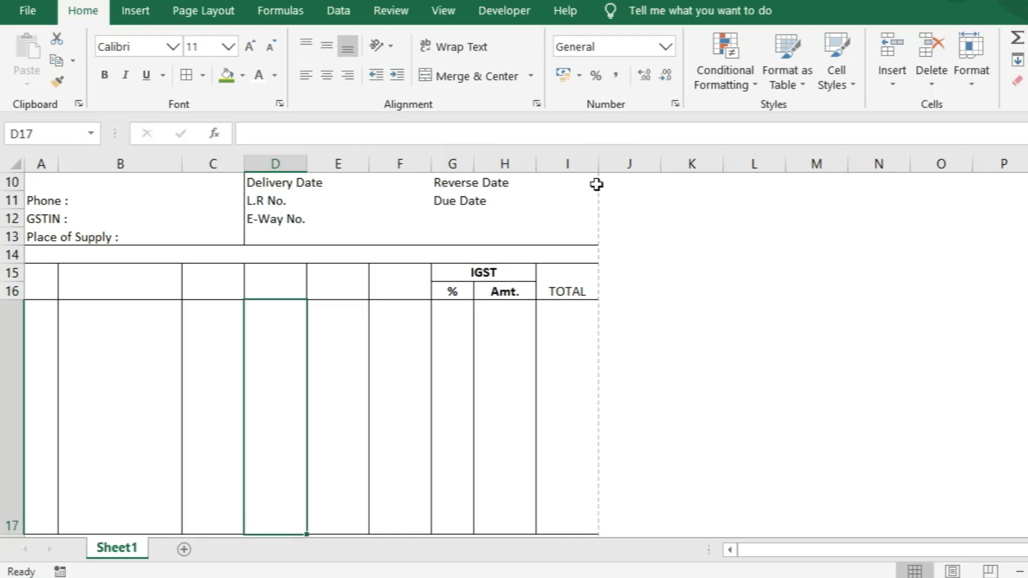
scroll(554, 270, "up", 3)
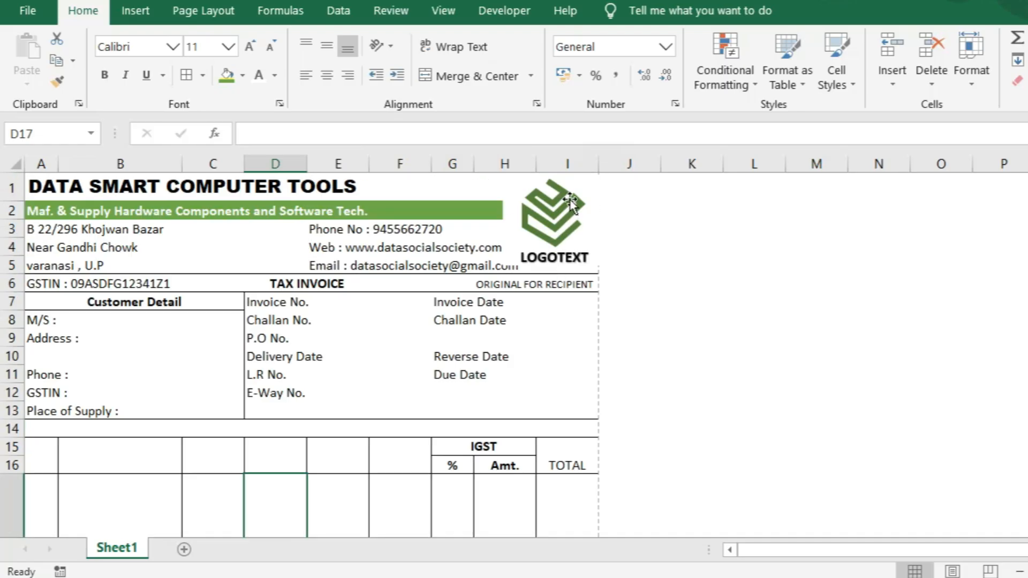
scroll(569, 202, "down", 3)
scroll(570, 202, "down", 1)
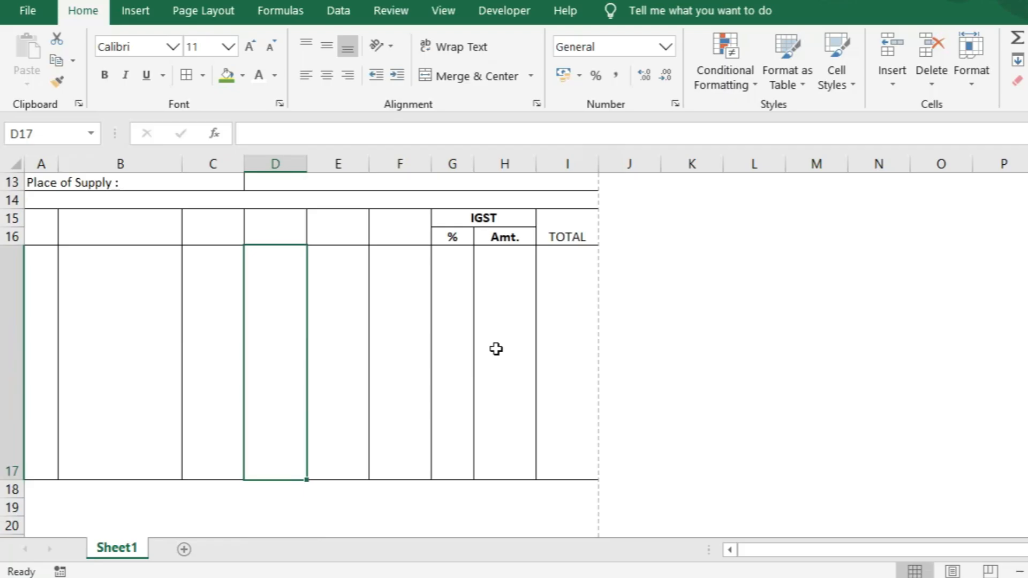
key("ctrl")
key("ctrl")
key("ctrl")
key("ctrl")
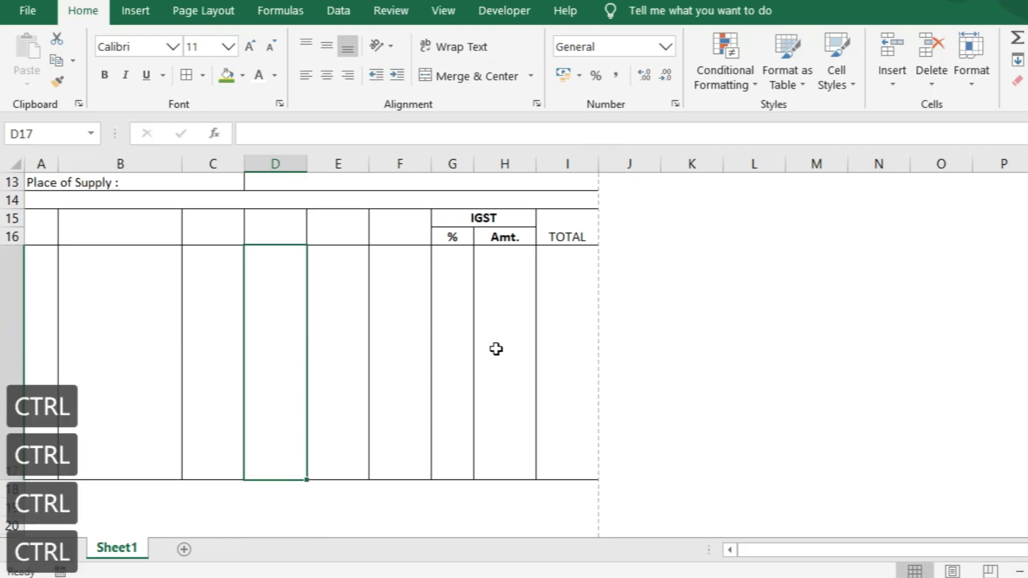
key("ctrl+p")
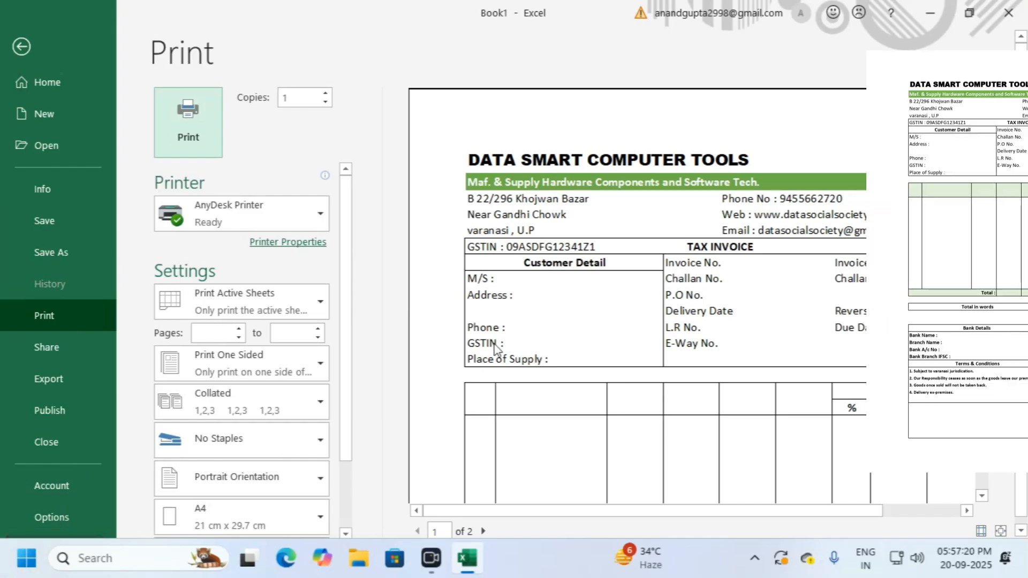
scroll(498, 348, "down", 2)
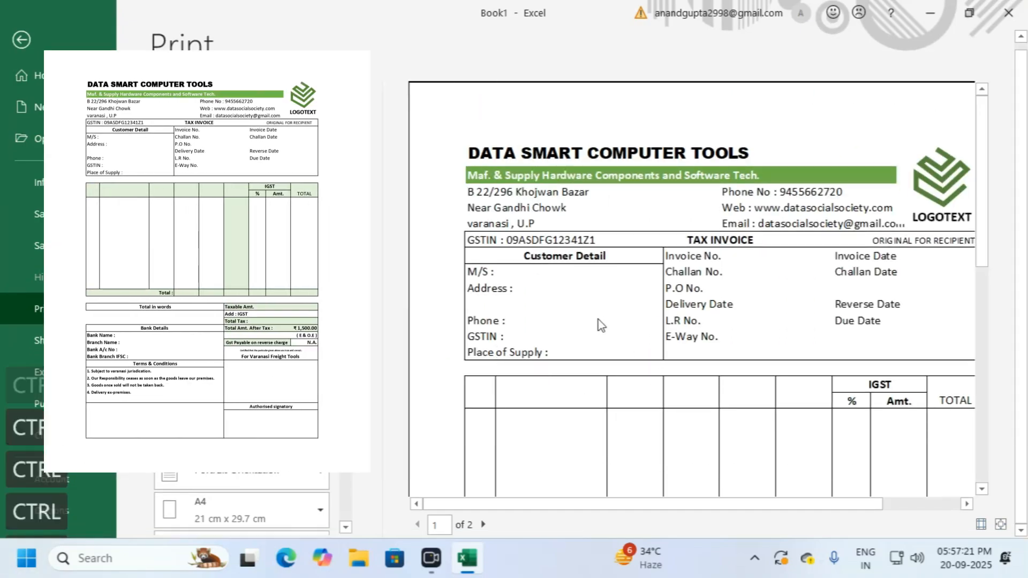
left_click(619, 344)
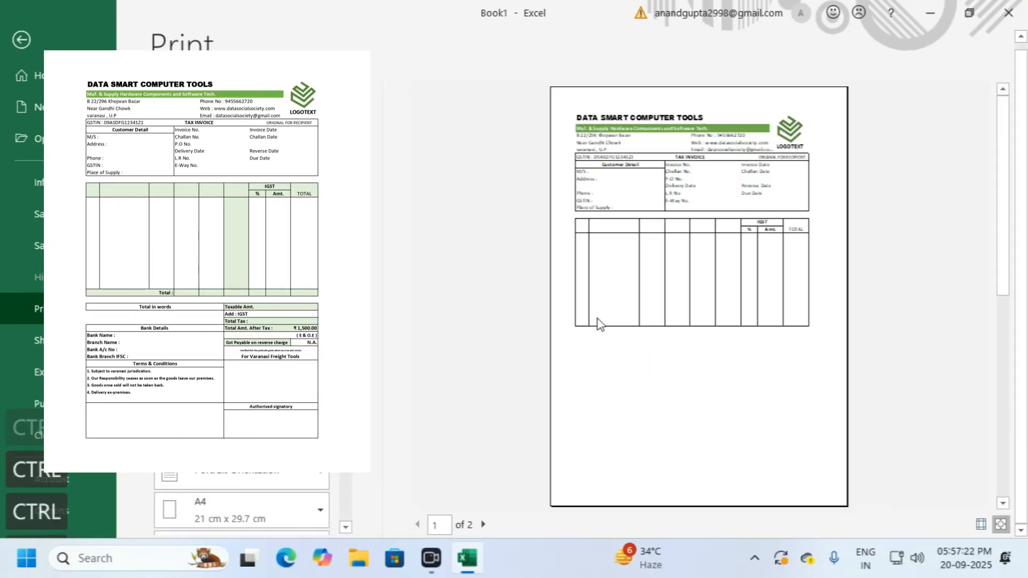
left_click(685, 264)
left_click_drag(766, 508, 805, 499)
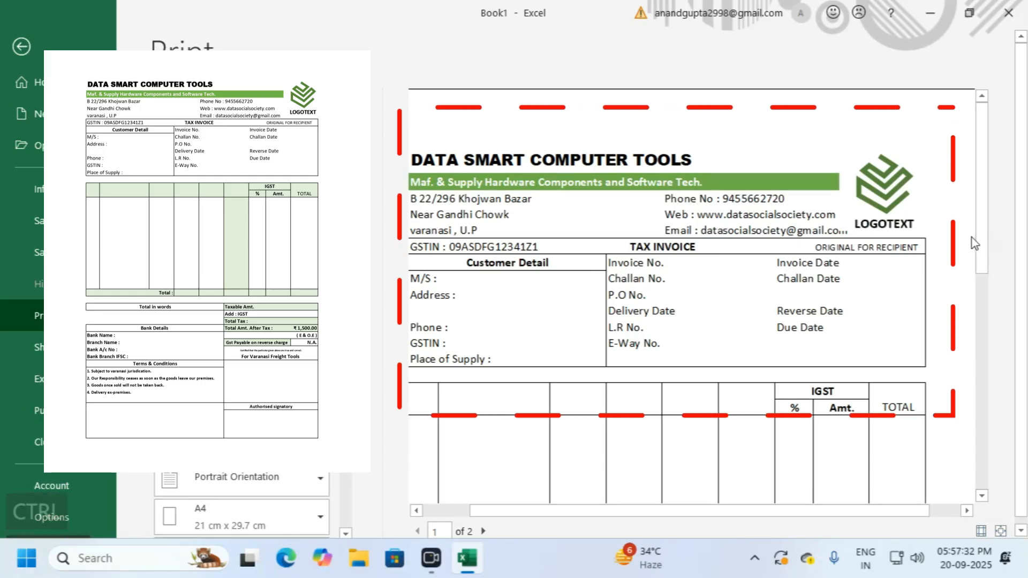
key("ctrl+minus")
scroll(878, 237, "down", 1)
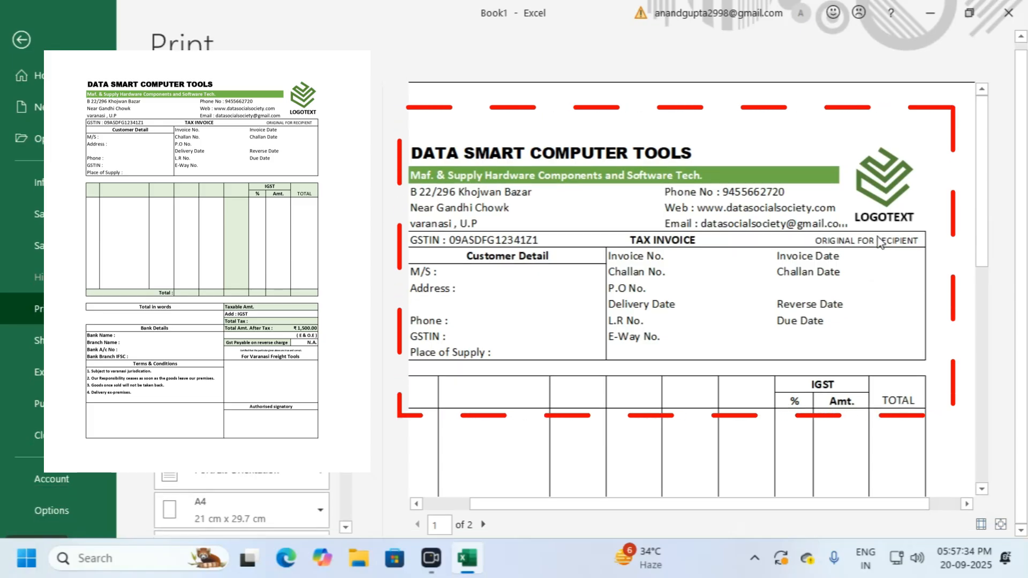
scroll(879, 237, "down", 1)
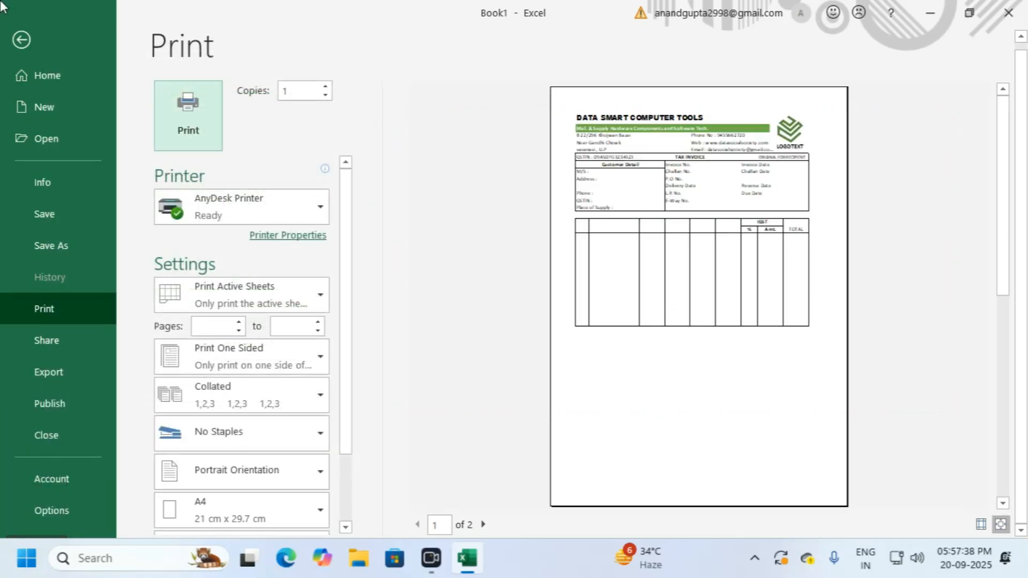
left_click(20, 38)
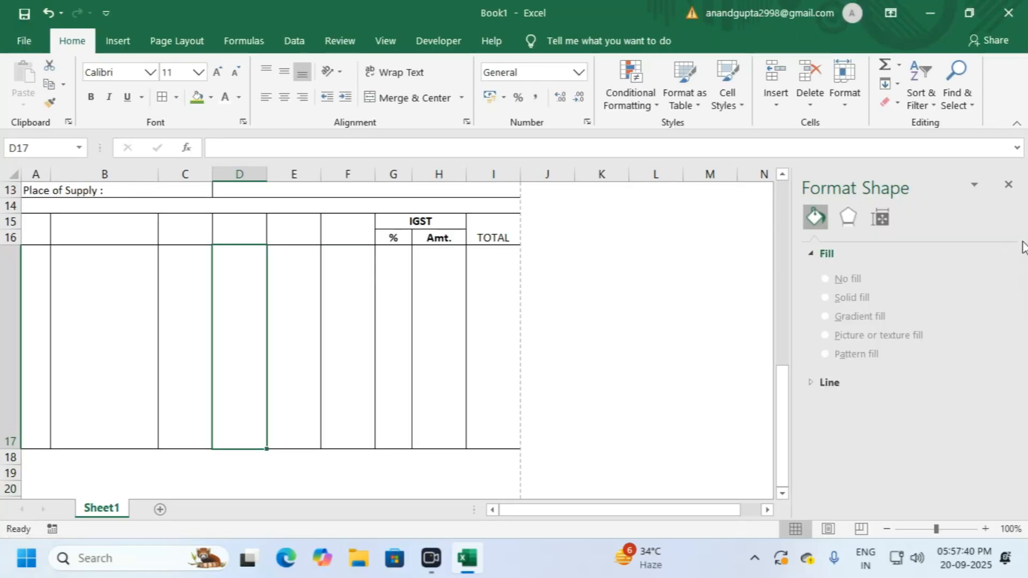
Step: Fill A15:I16 and F15:F17 with Green Accent 6, Lighter 80%
left_click(1008, 184)
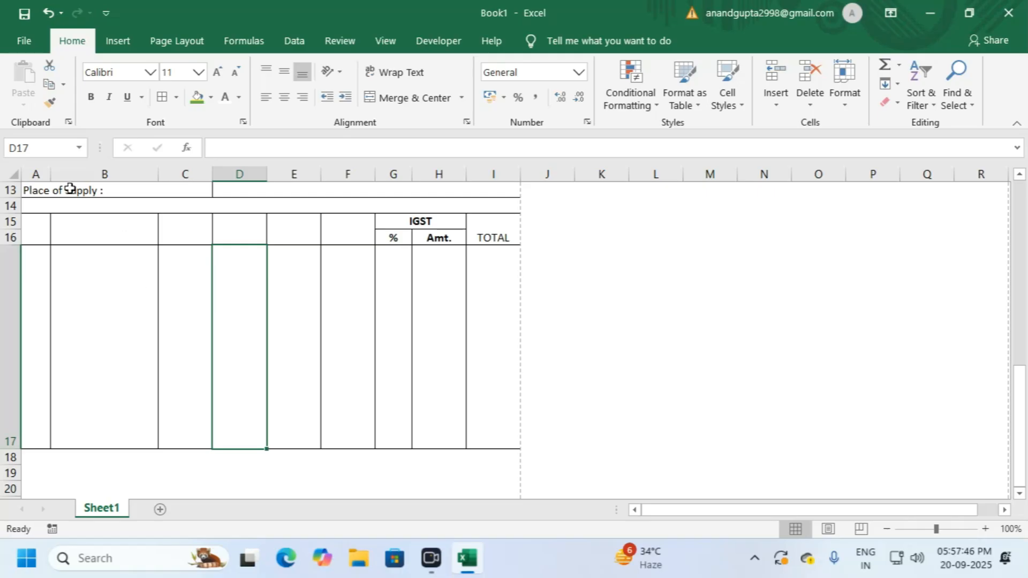
left_click_drag(38, 226, 485, 226)
left_click(211, 98)
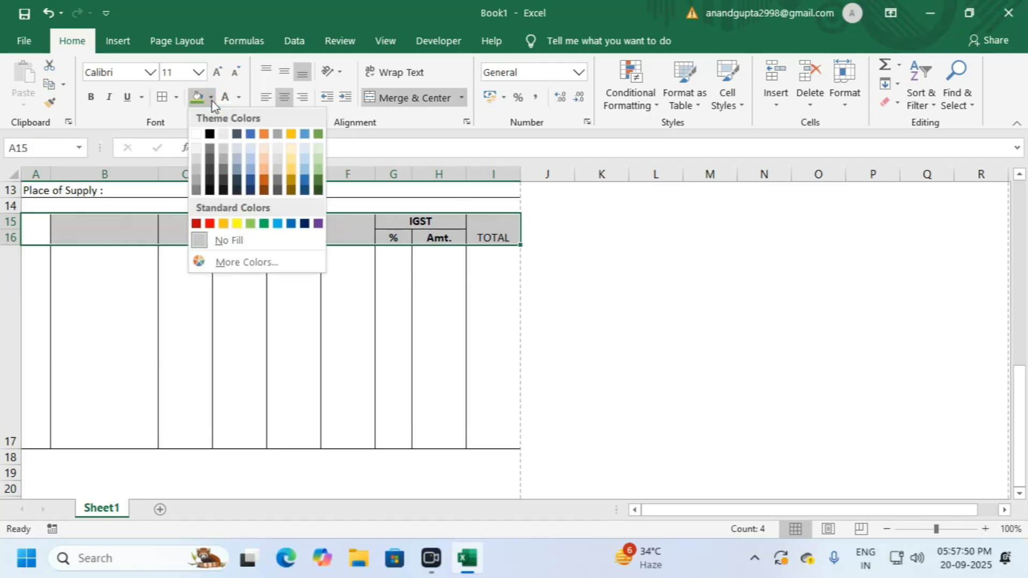
left_click(319, 148)
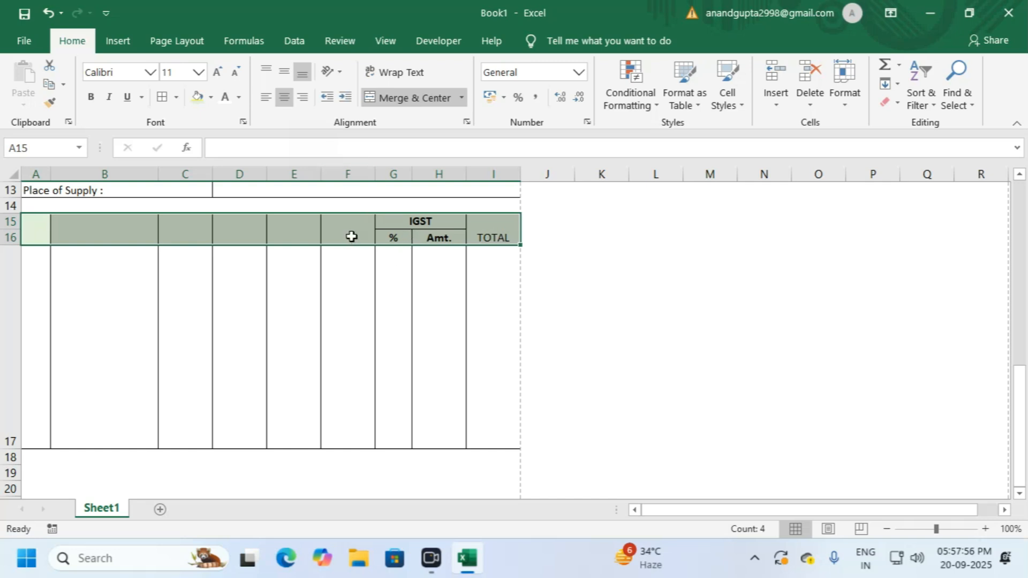
left_click_drag(351, 232, 329, 404)
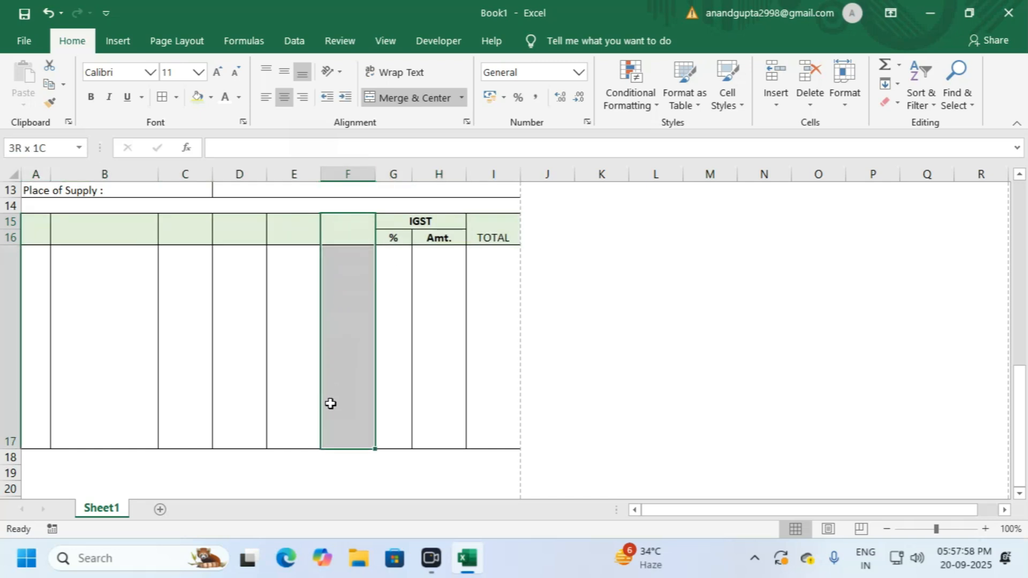
left_click(198, 96)
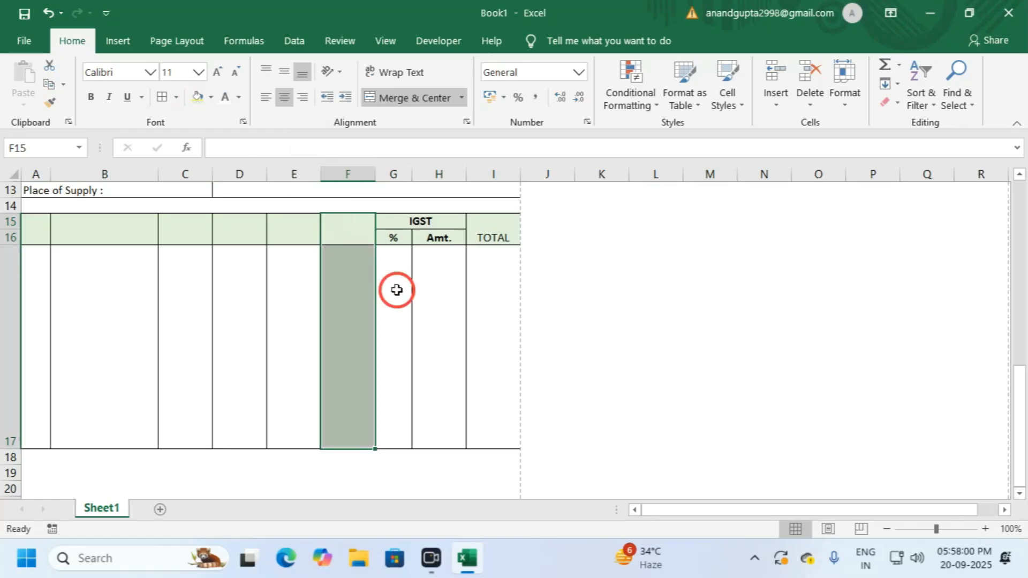
left_click(461, 280)
left_click(471, 279)
scroll(333, 291, "up", 4)
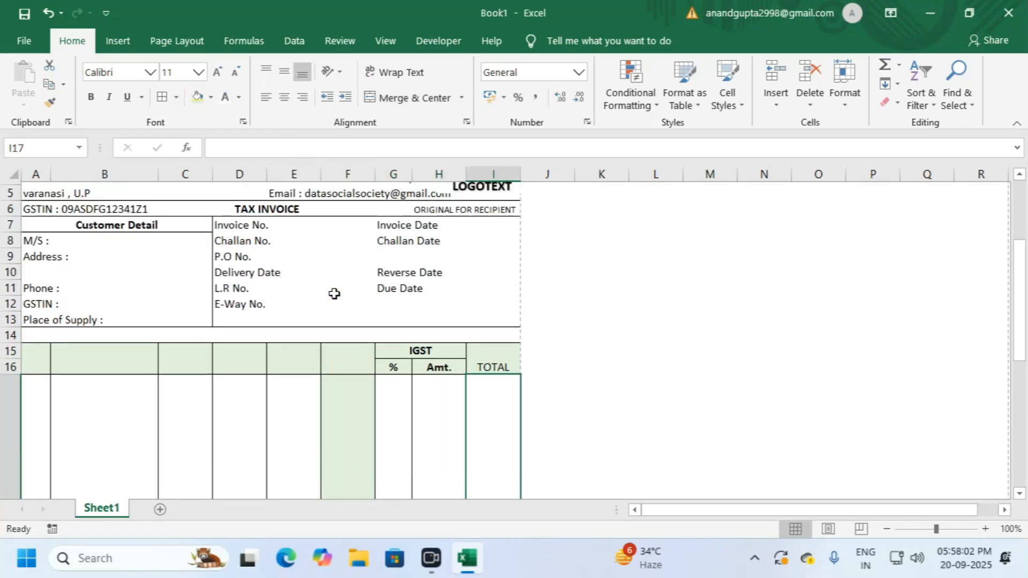
Step: Select cells A18 to C18, just below the item table, for the totals label
scroll(334, 292, "down", 6)
scroll(334, 292, "up", 5)
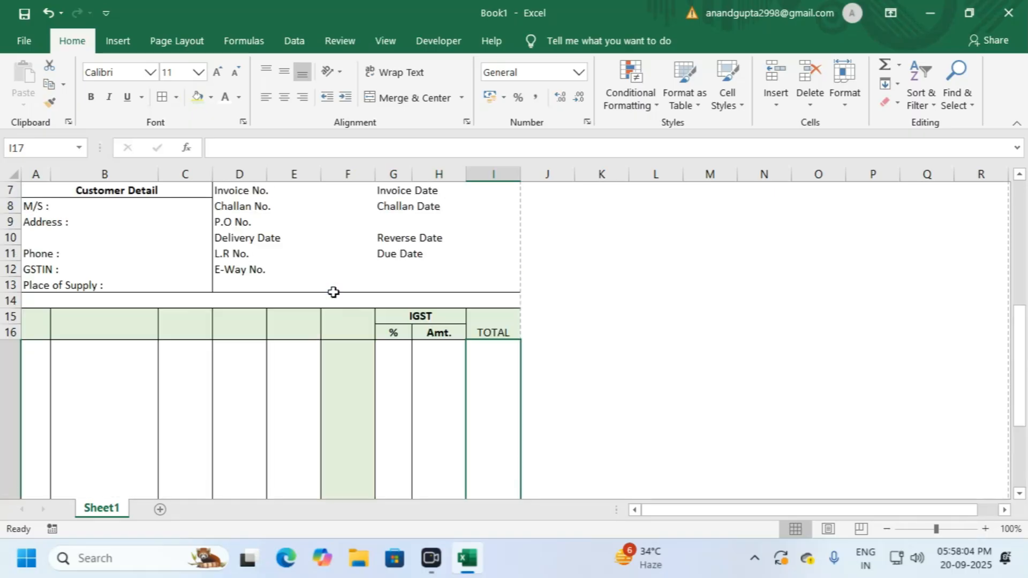
scroll(334, 292, "down", 5)
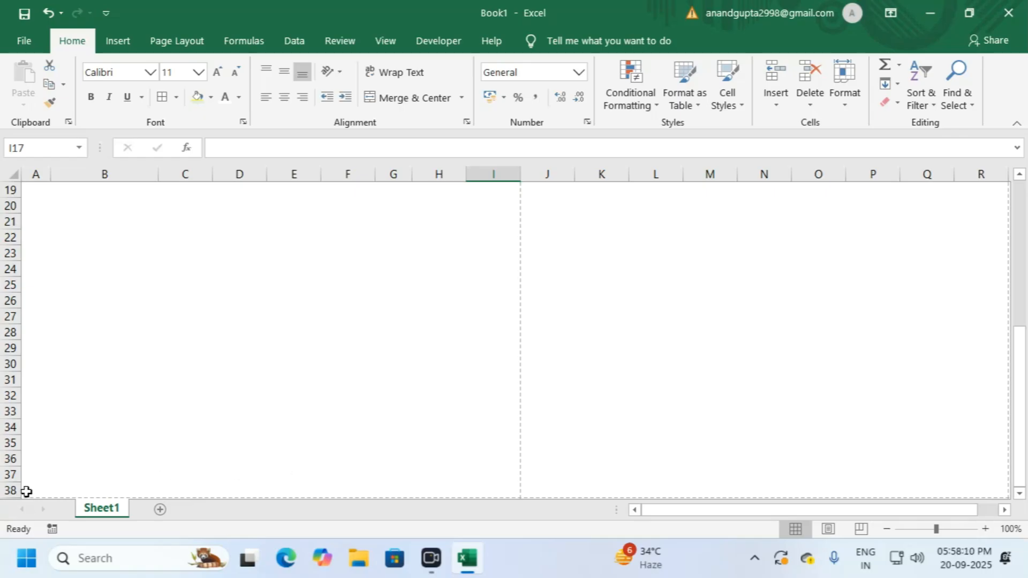
left_click_drag(1019, 356, 1019, 339)
left_click(34, 394)
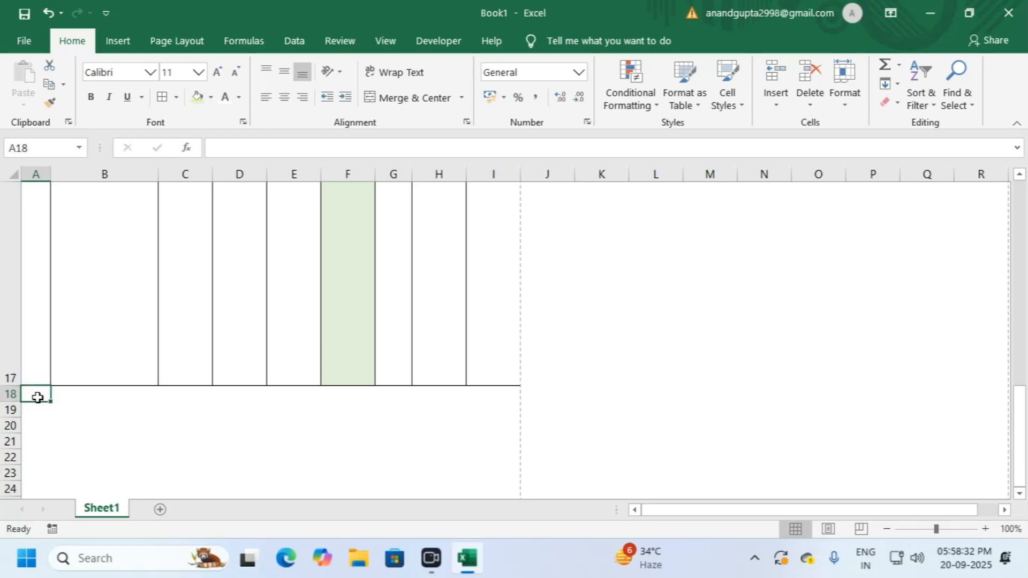
left_click_drag(36, 394, 184, 392)
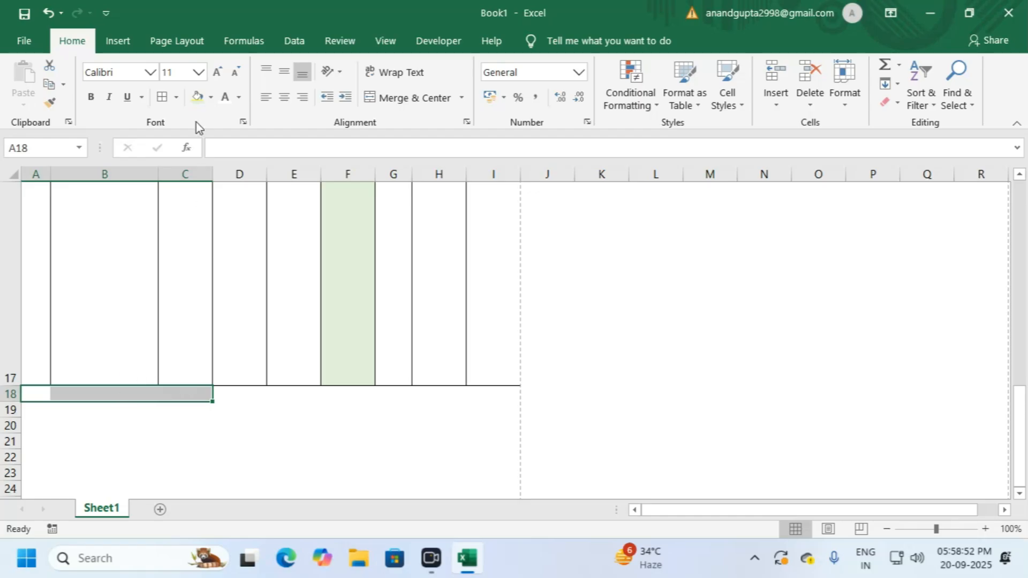
Step: Merge A18:C18 and add cell borders along row 18 out to column I
left_click(385, 104)
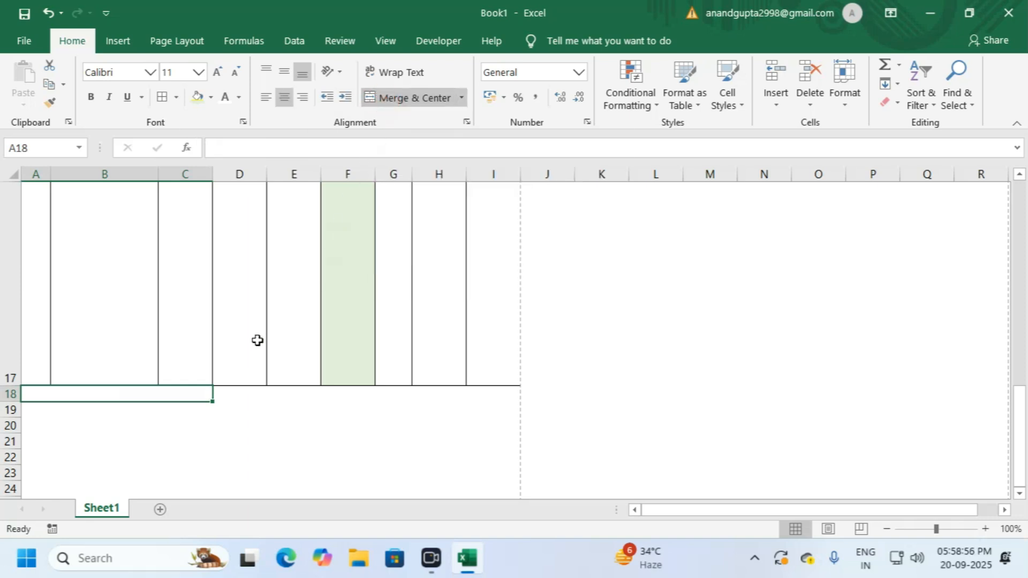
left_click(242, 392)
left_click(160, 391)
key("ctrl")
key("ctrl")
key("ctrl")
key("ctrl")
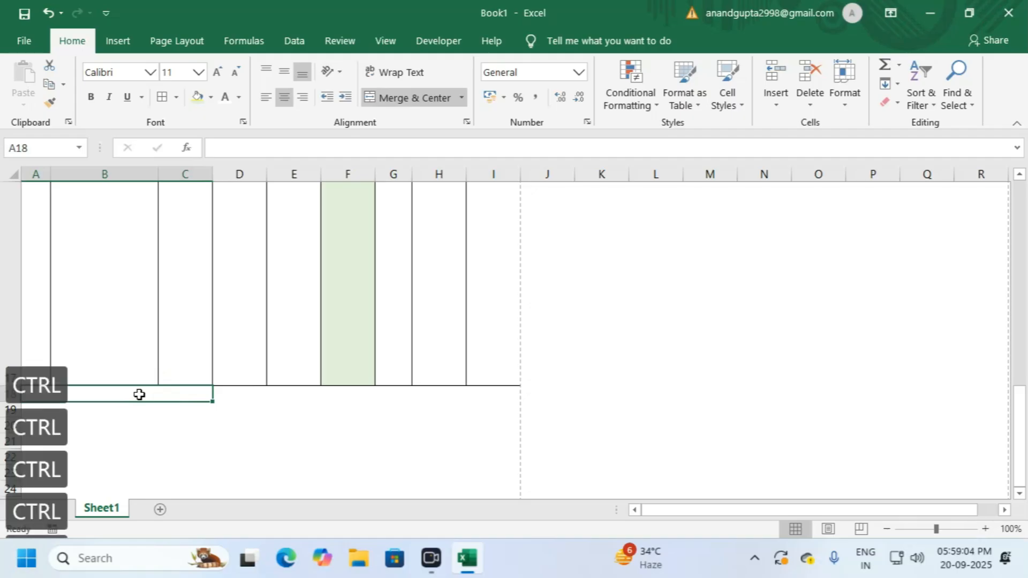
left_click_drag(140, 395, 475, 392)
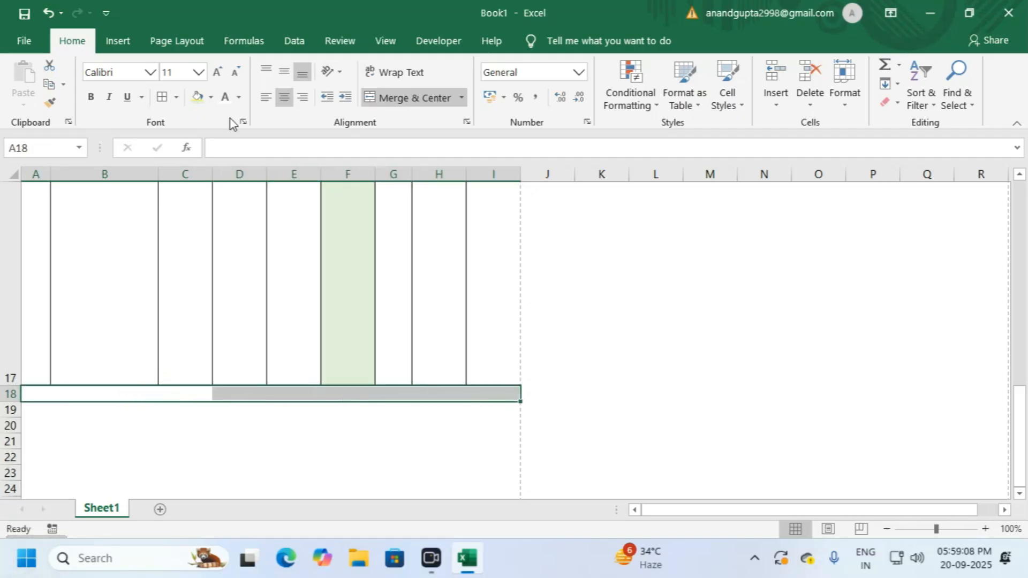
left_click(162, 96)
left_click(272, 411)
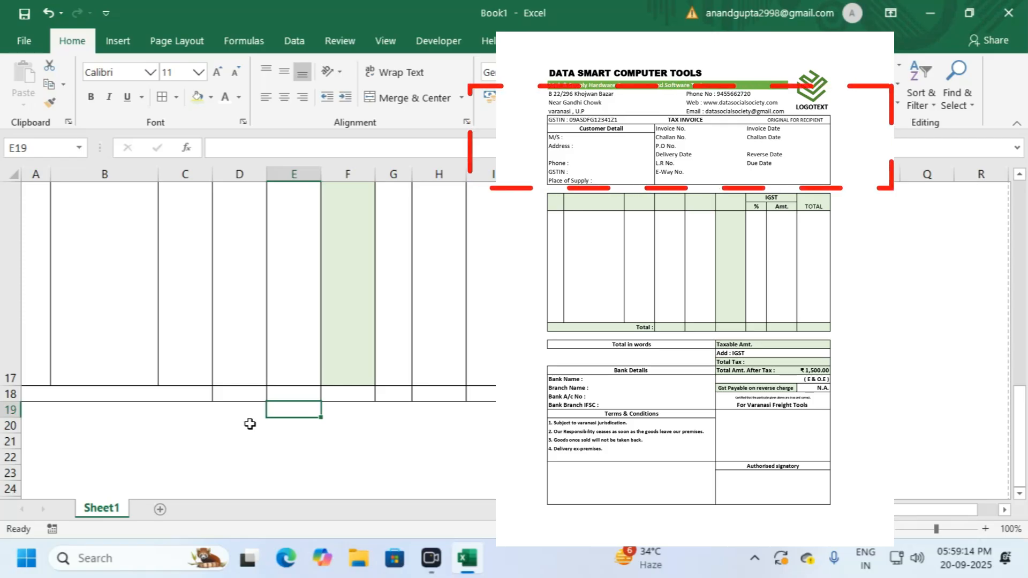
Step: Label the merged cell 'Total :', right-aligned and bold
left_click(176, 391)
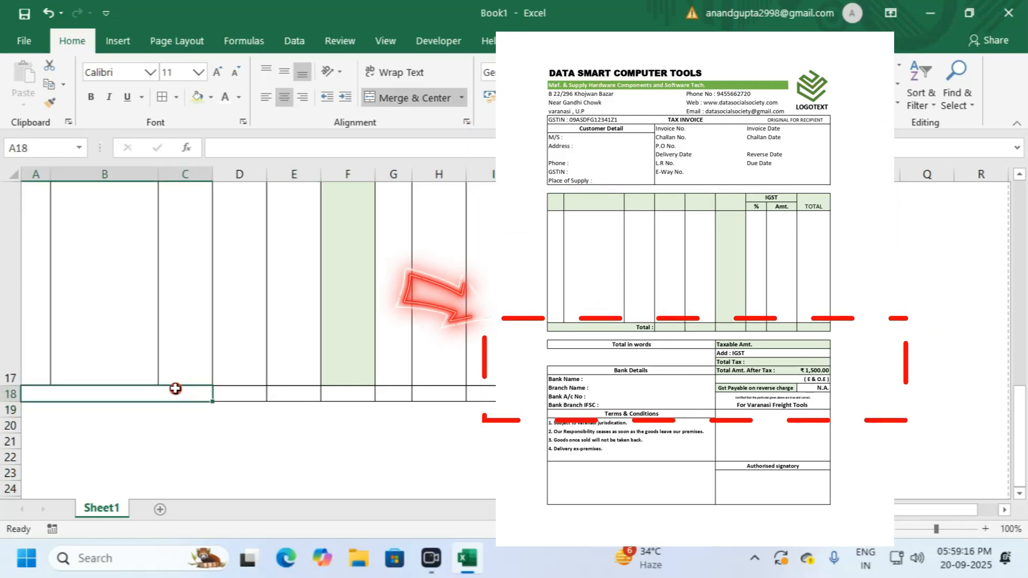
type("Total")
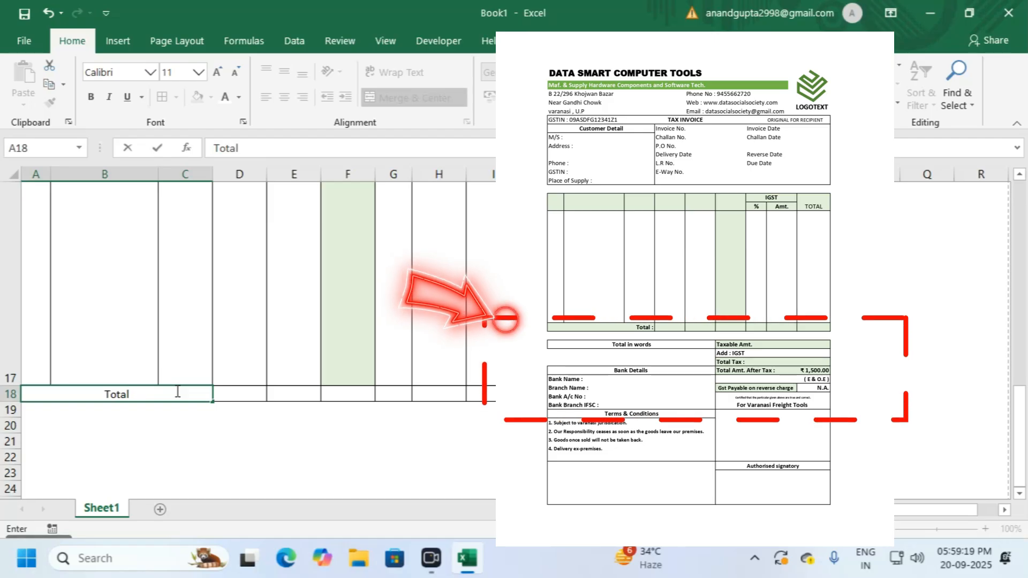
key("Return")
left_click(178, 392)
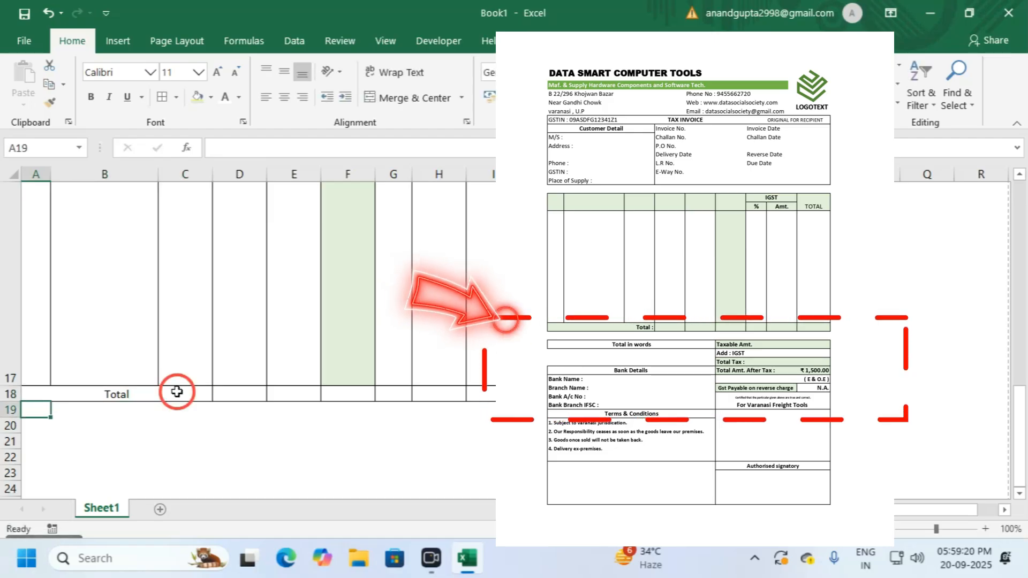
left_click(302, 97)
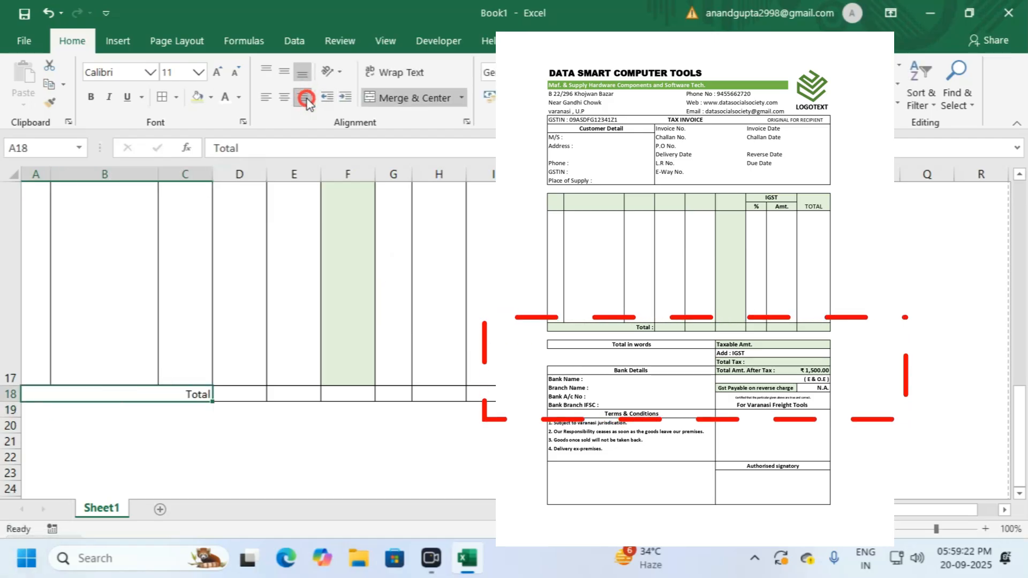
left_click(256, 149)
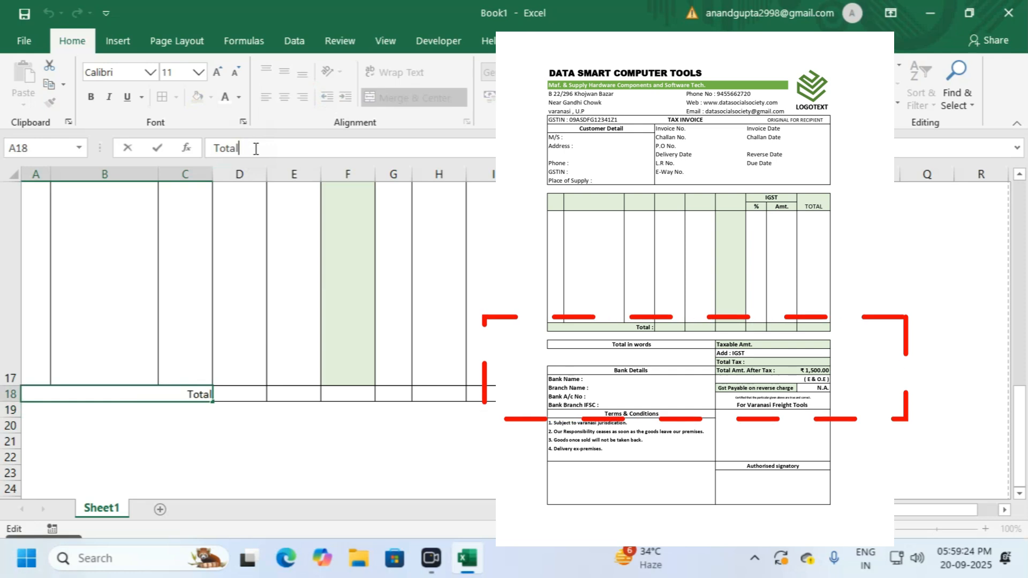
type(":")
key("Return")
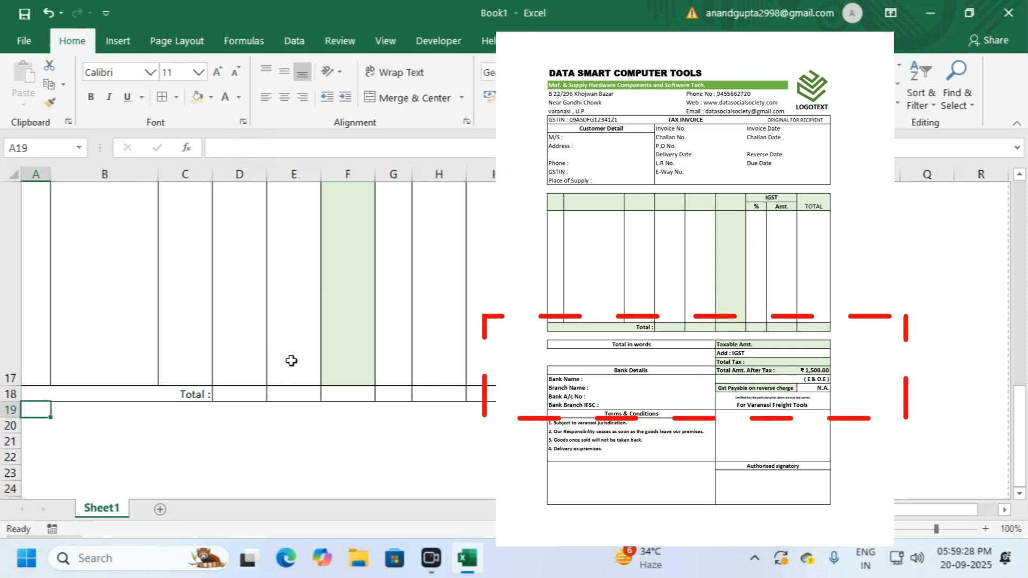
left_click(194, 395)
left_click(91, 96)
left_click(281, 324)
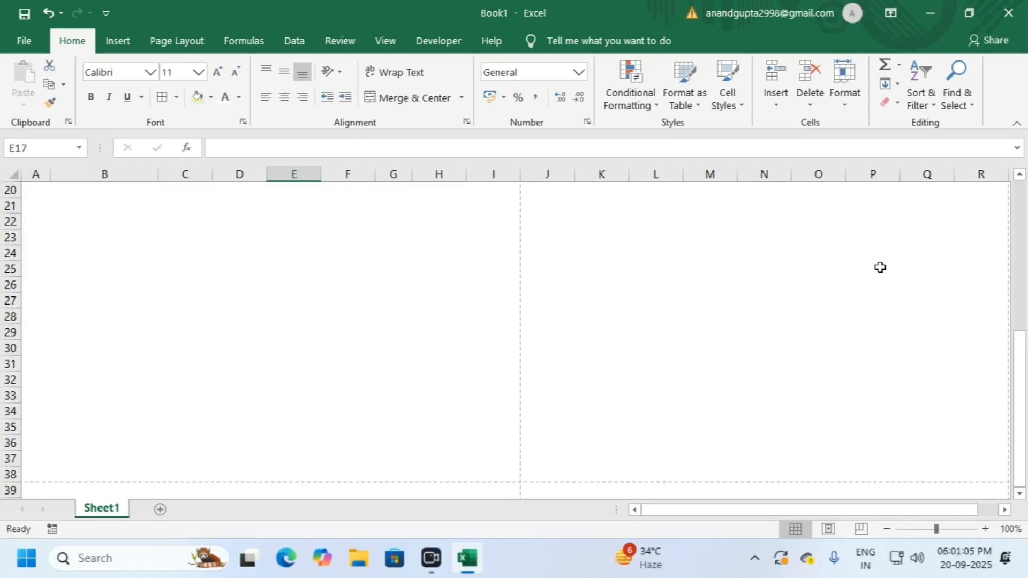
left_click(1018, 345)
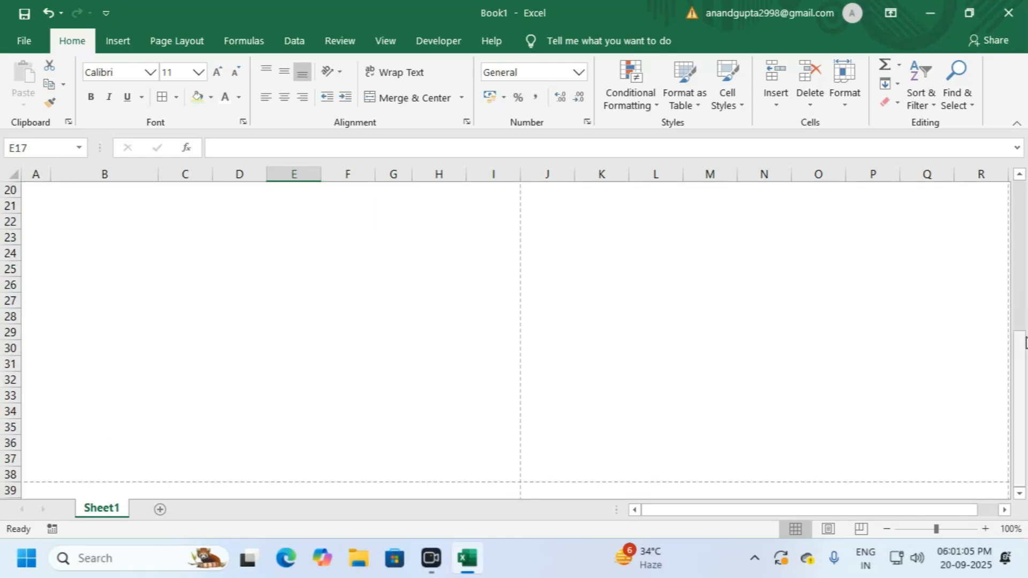
left_click_drag(1017, 346, 1017, 337)
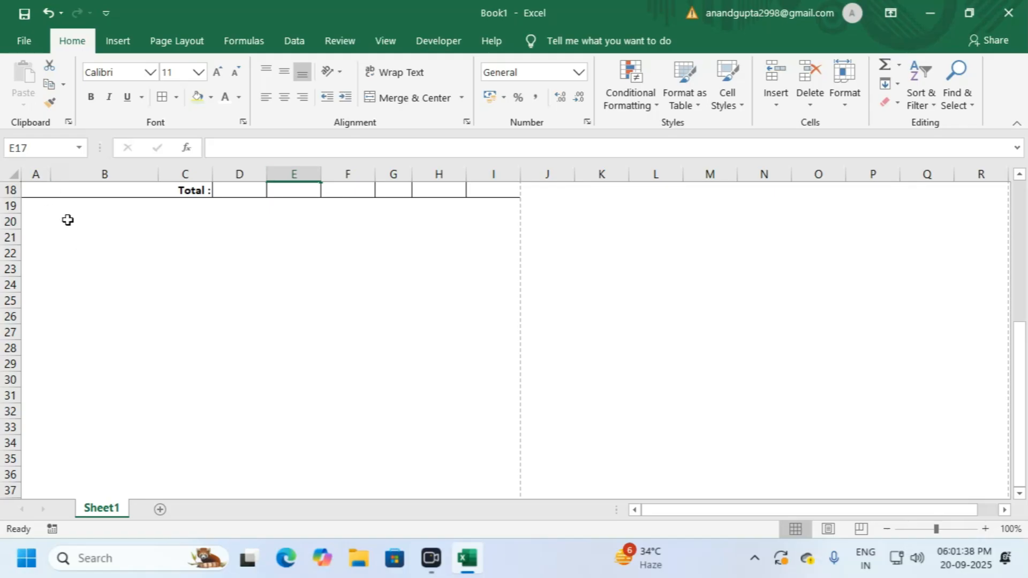
left_click_drag(30, 206, 499, 204)
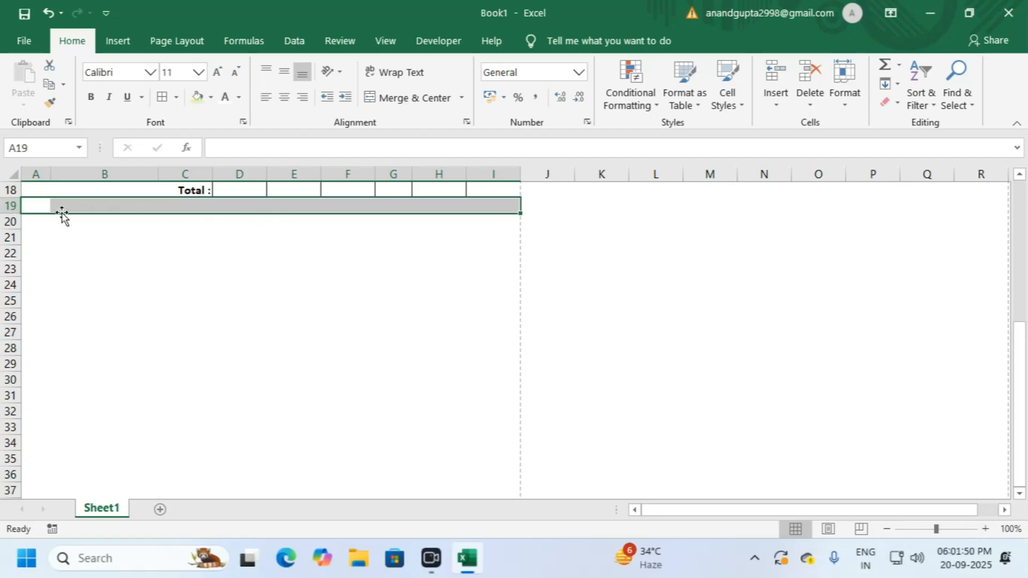
left_click(35, 222)
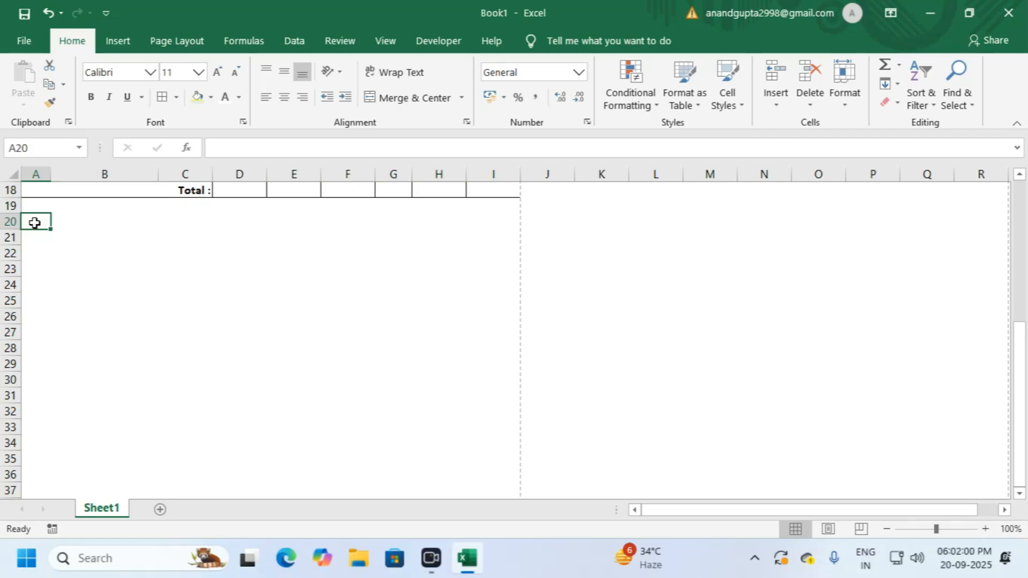
Step: Merge and centre A20:E20 and enter a bold 'Total in words' heading
left_click_drag(41, 221, 287, 222)
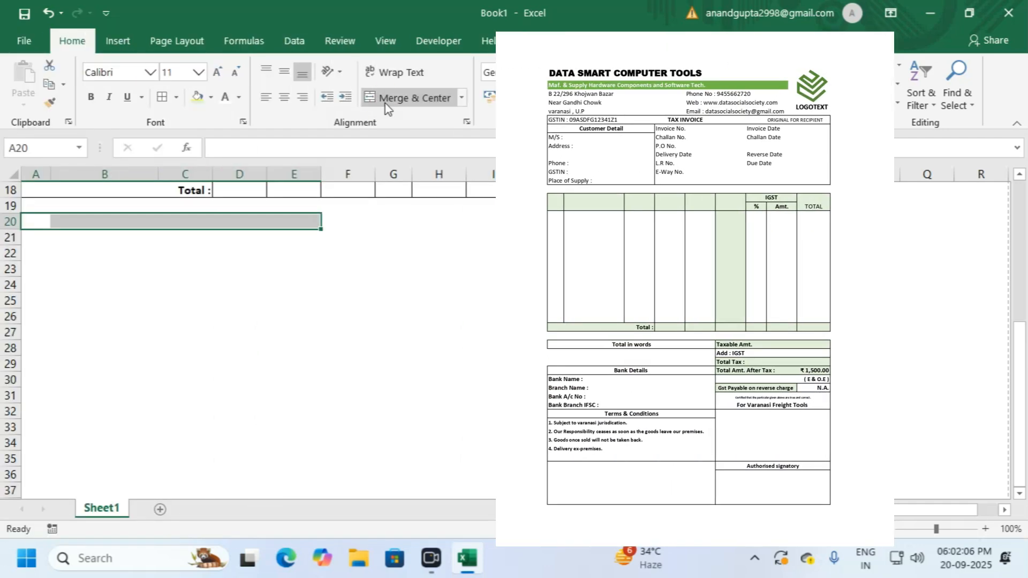
left_click(384, 99)
type("To")
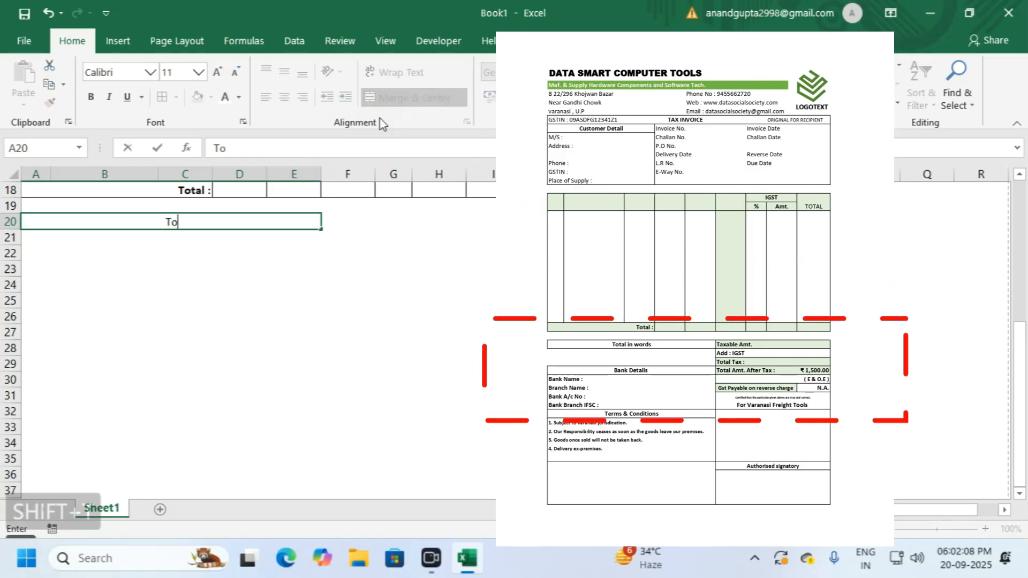
type("tal in words")
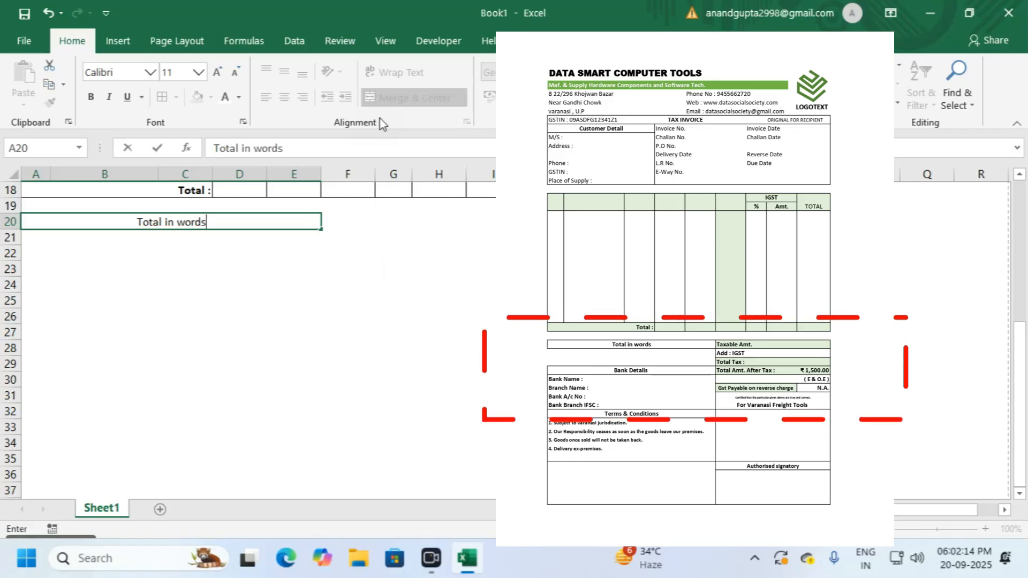
key("Return")
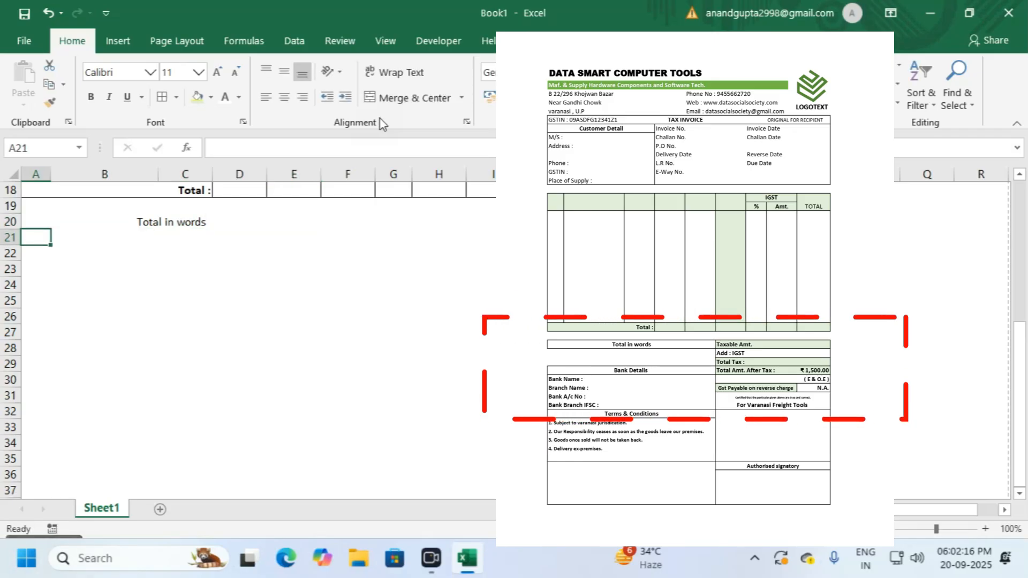
left_click(145, 223)
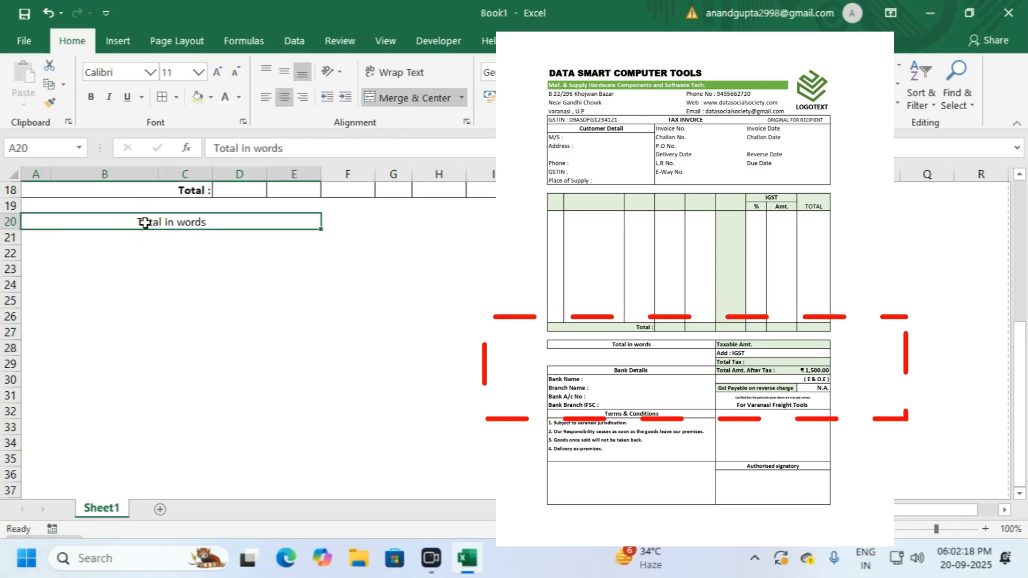
key("ctrl+b")
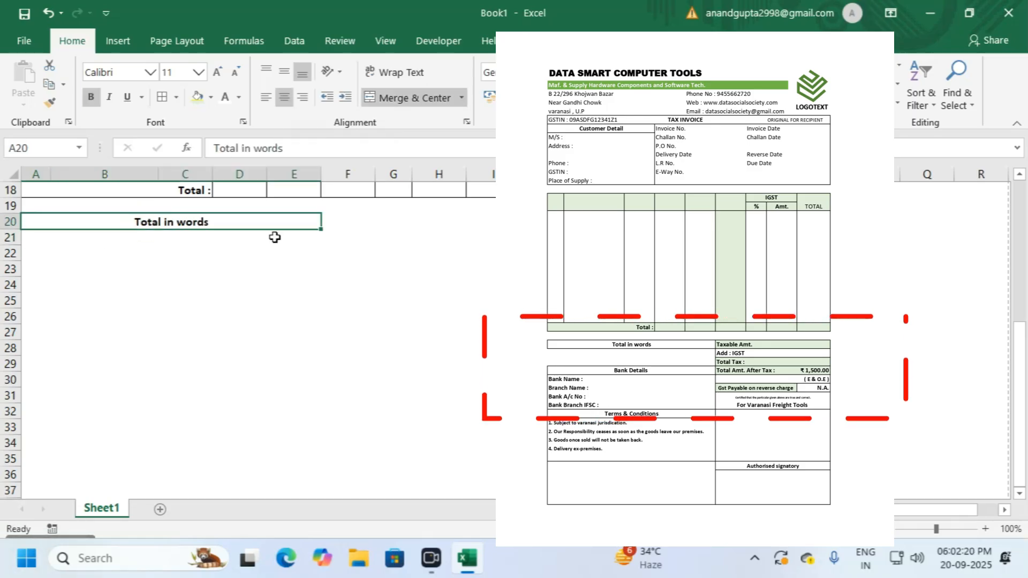
left_click(335, 222)
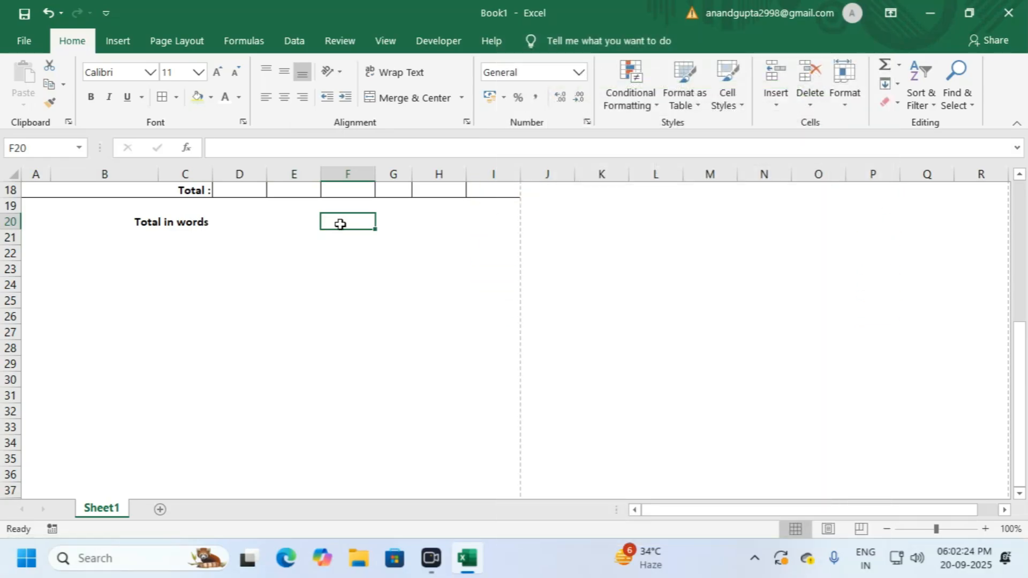
Step: Turn on sheet gridlines from the View tab
left_click(393, 38)
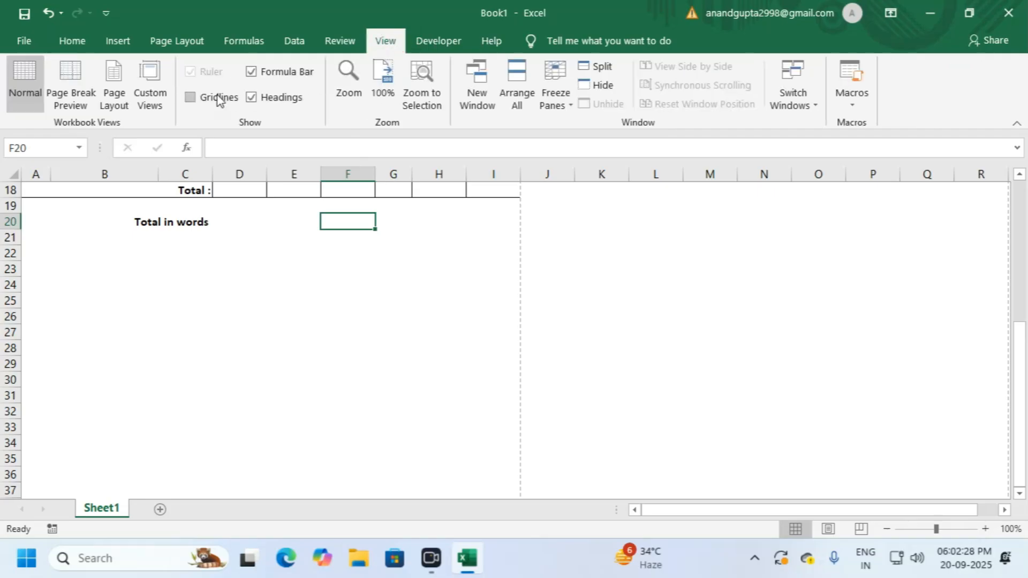
left_click(200, 99)
left_click(79, 47)
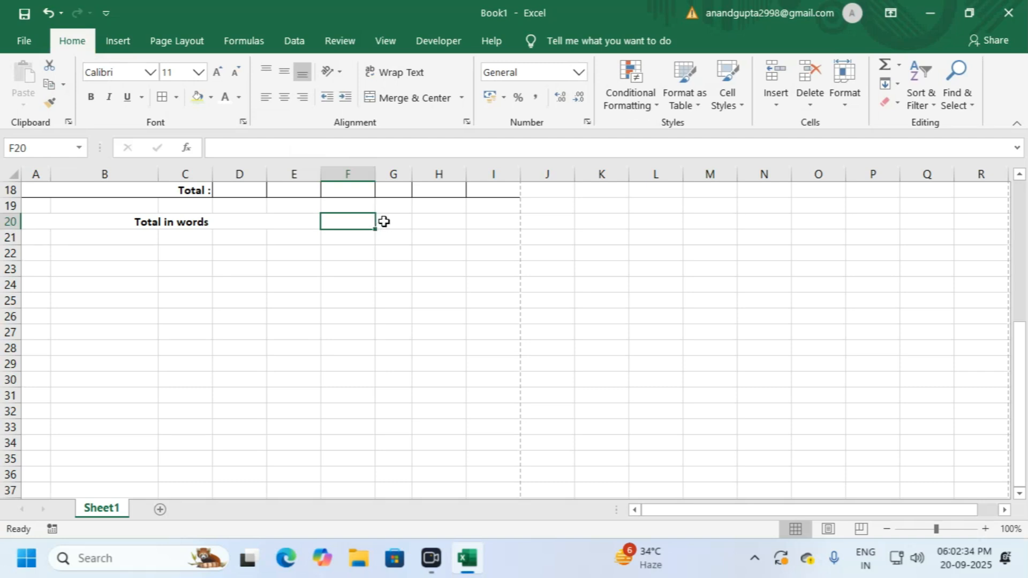
Step: Enter 'Taxable Amt.' in F20 and make it bold
type("Table")
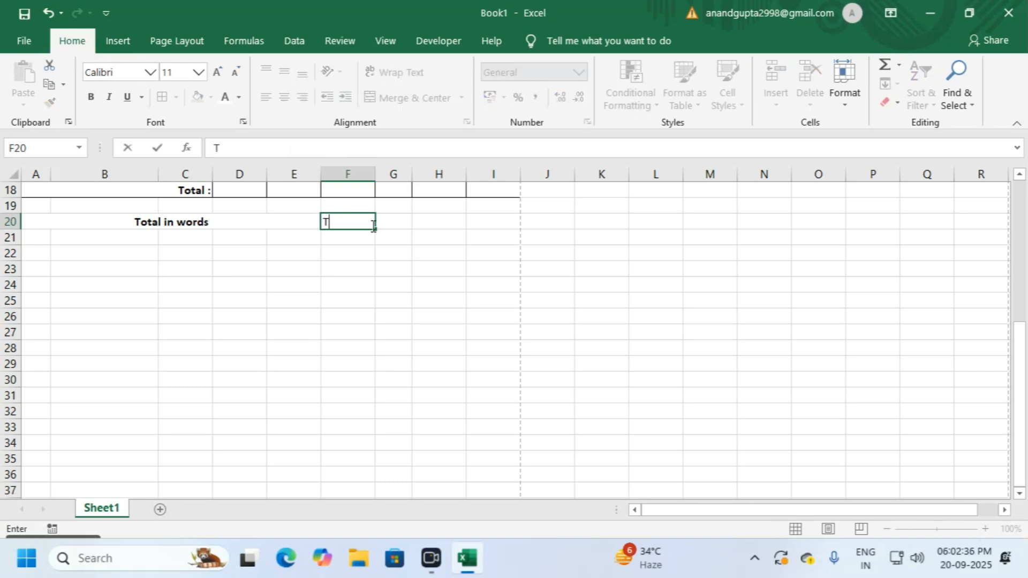
key("BackSpace")
key("BackSpace")
key("BackSpace")
key("BackSpace")
type("axable a")
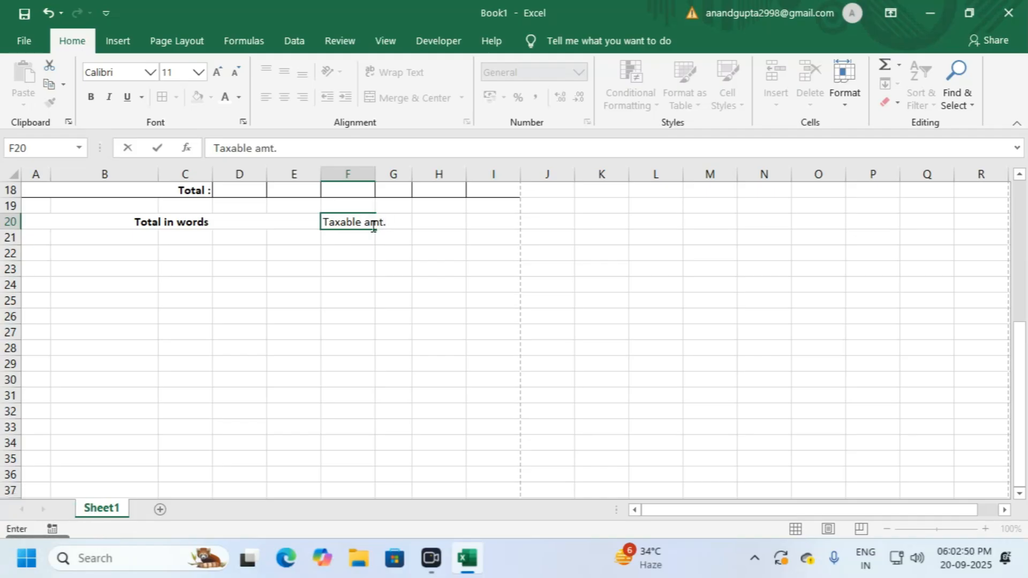
type("mt.")
left_click(368, 220)
key("BackSpace")
type("A")
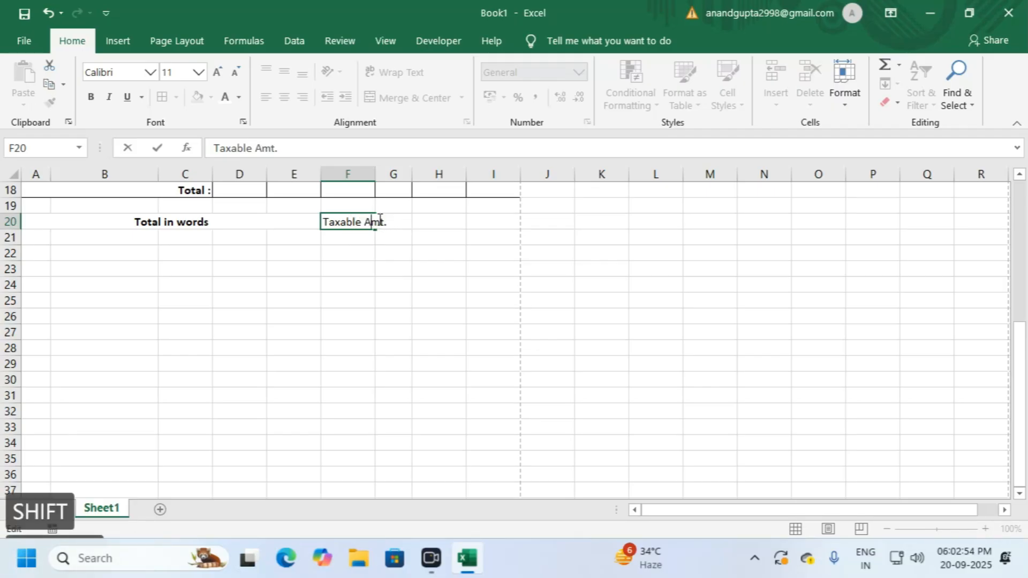
left_click(410, 227)
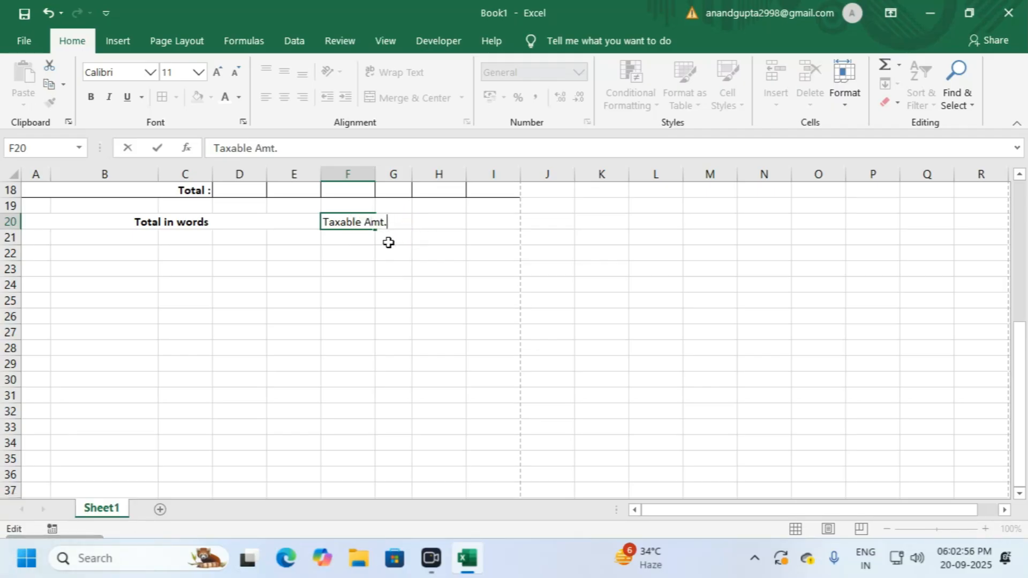
key("Return")
left_click(352, 217)
key("ctrl+b")
left_click(373, 258)
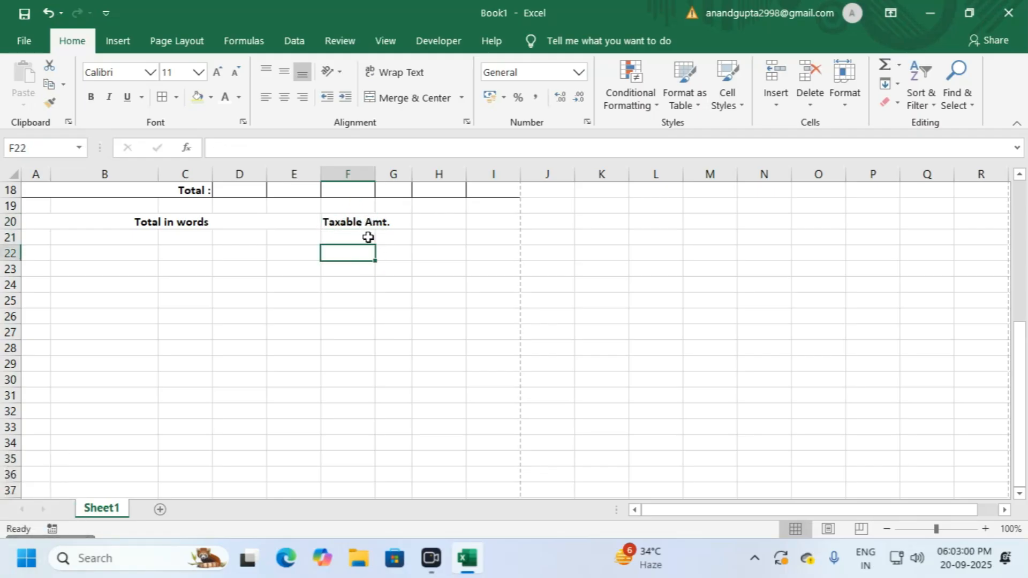
left_click(347, 227)
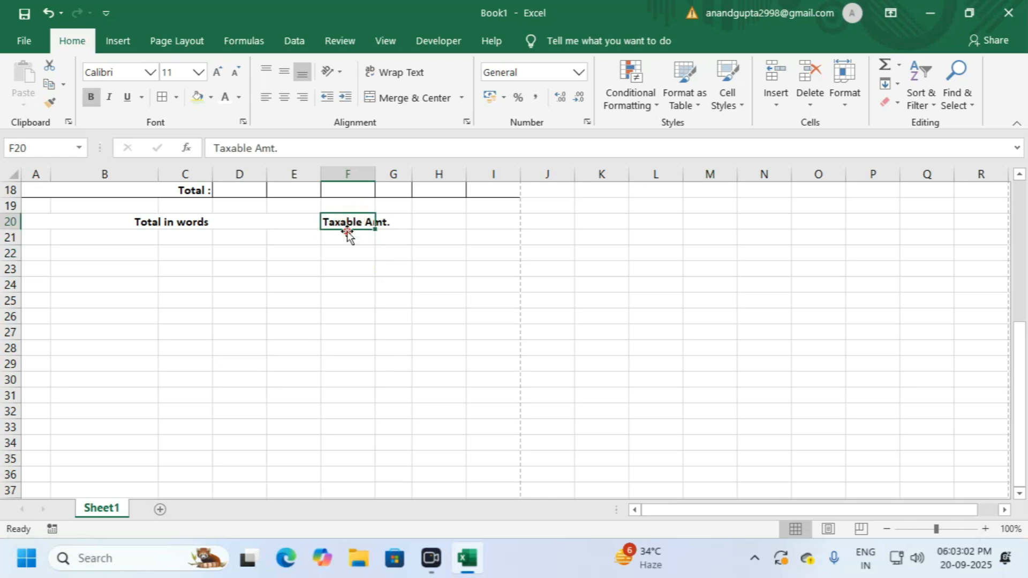
Step: Merge A21:E22 into one cell and enter 'Add : IGST' in F21
left_click(45, 237)
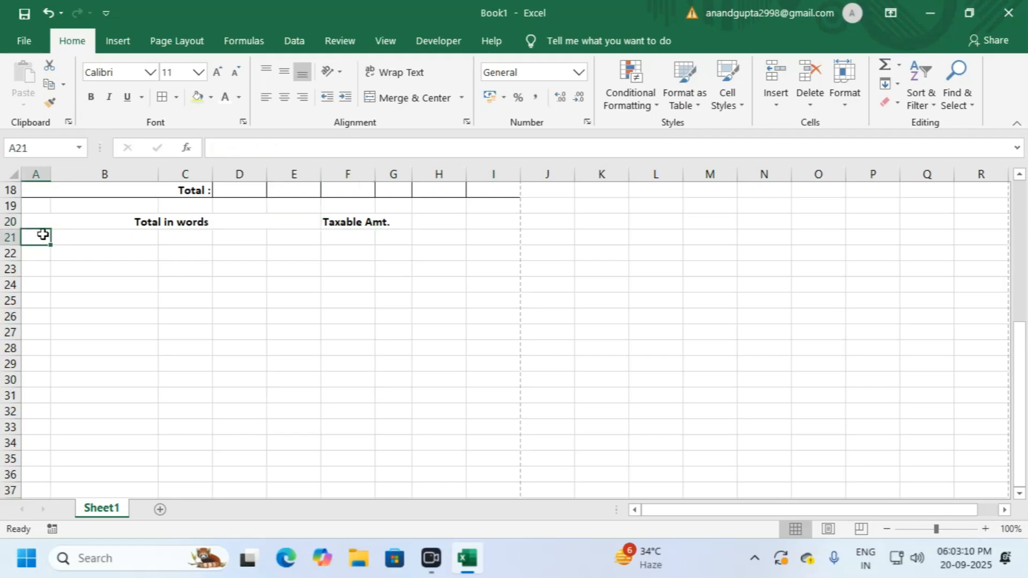
left_click_drag(40, 236, 297, 250)
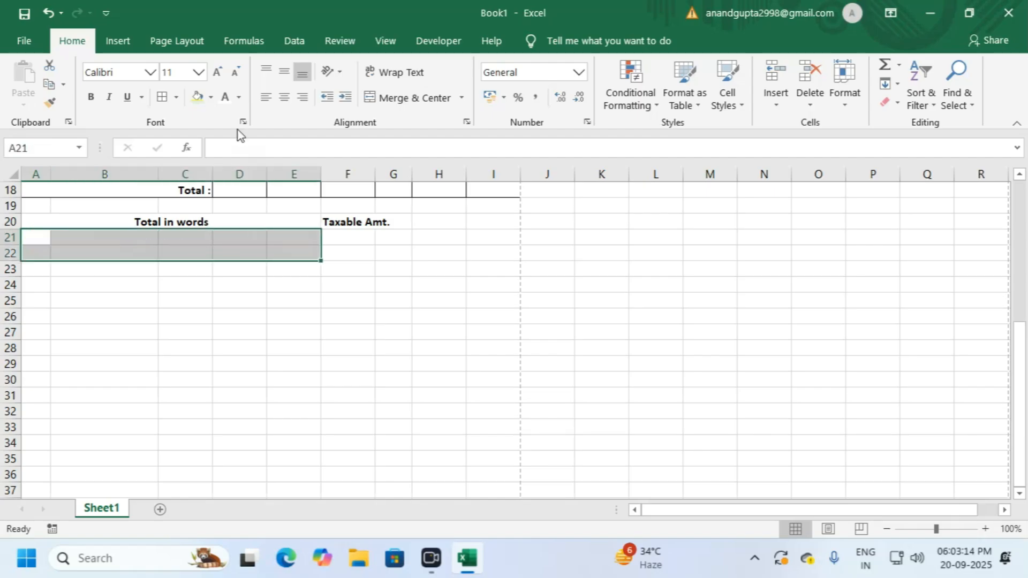
left_click(386, 101)
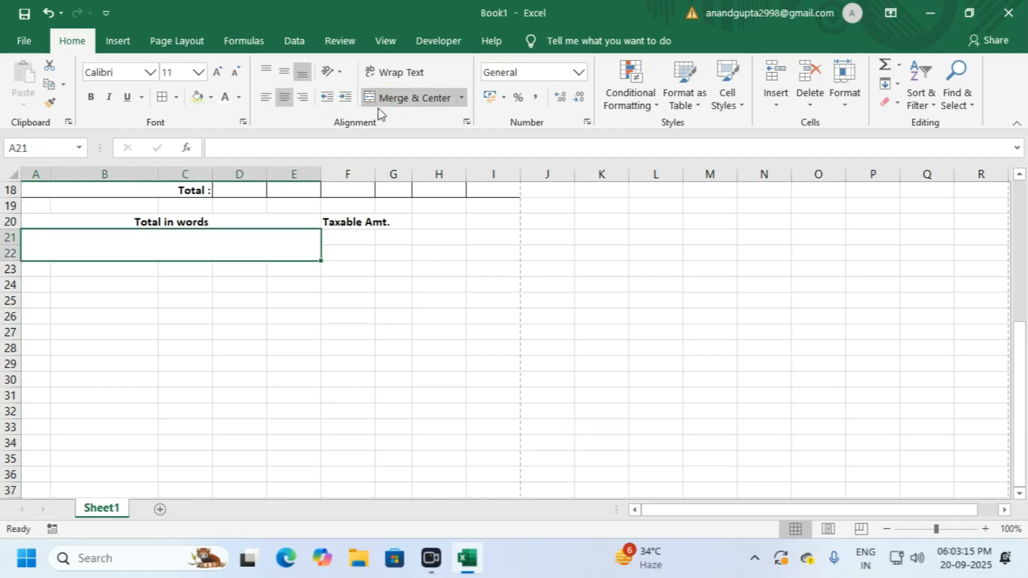
left_click(338, 237)
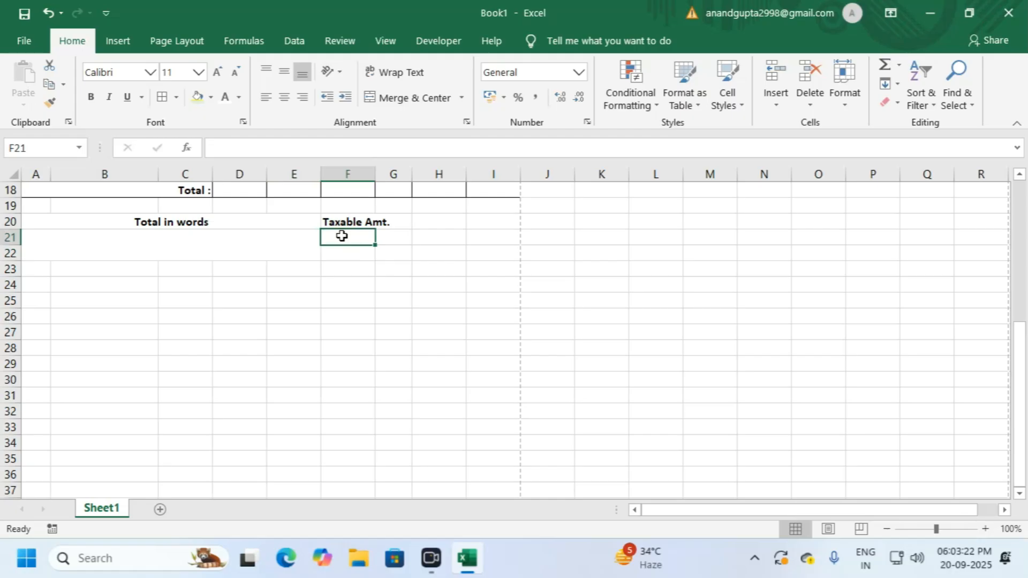
type("A")
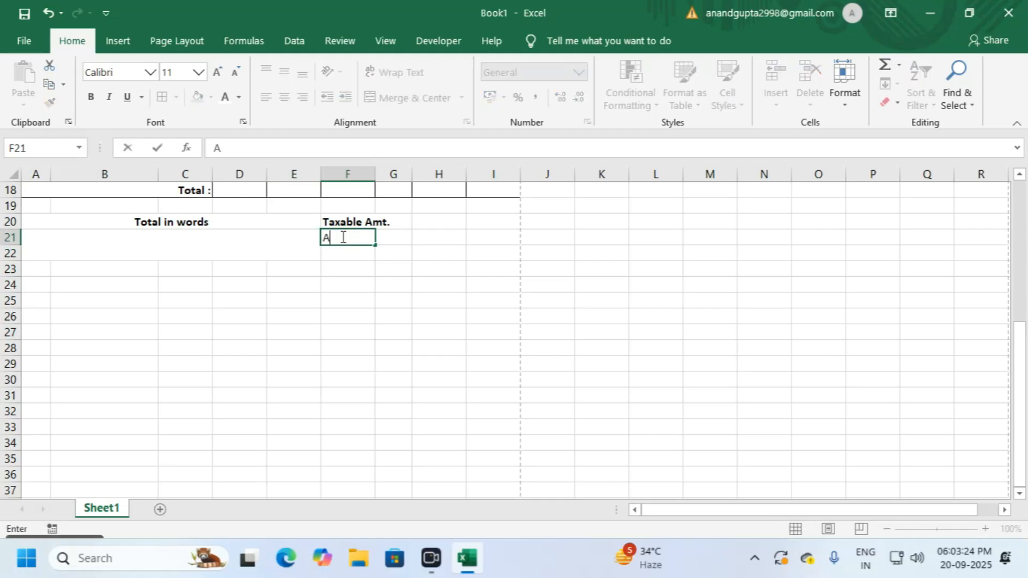
type("dd :")
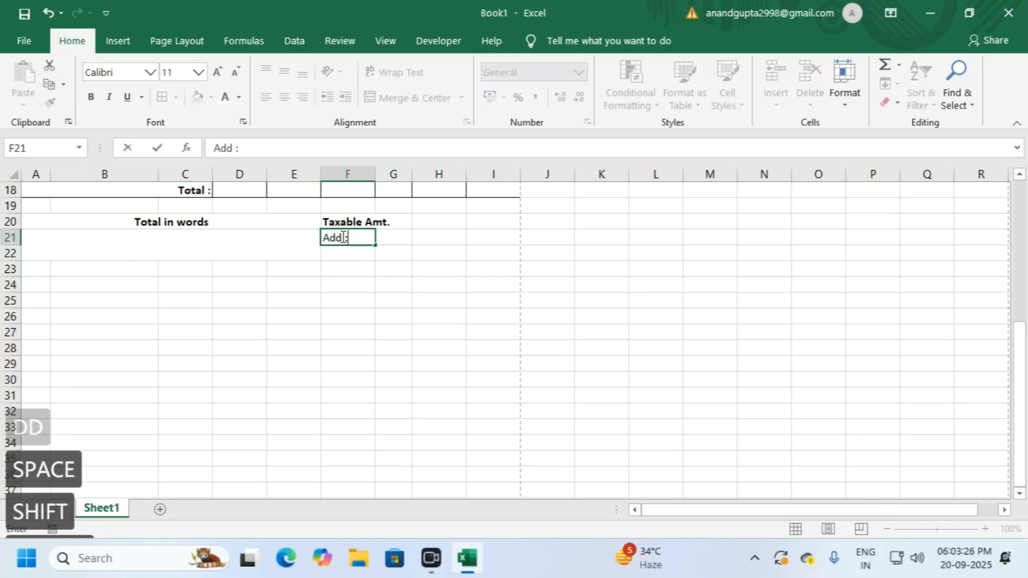
type(" I")
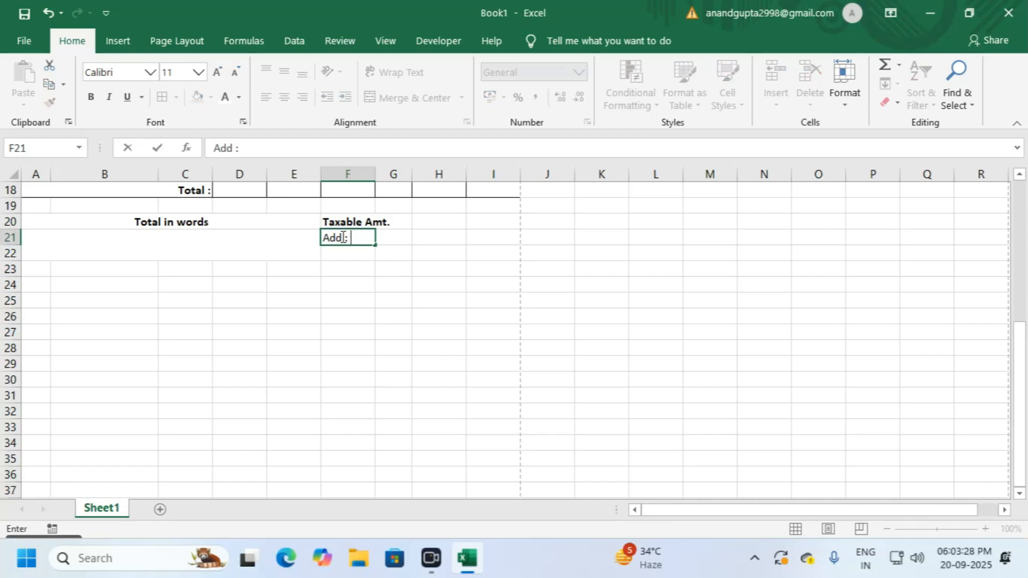
type("GST")
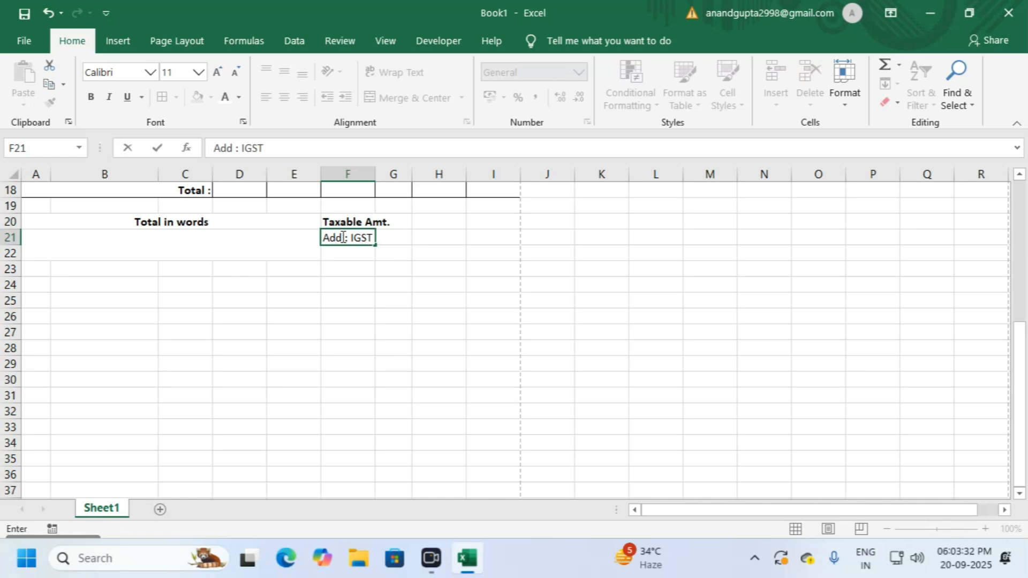
key("Return")
Step: Enter 'Total Tax :' in F22 and 'Total Amt. After Tax :' in F23
type("TO")
key("BackSpace")
type("otal Tax :")
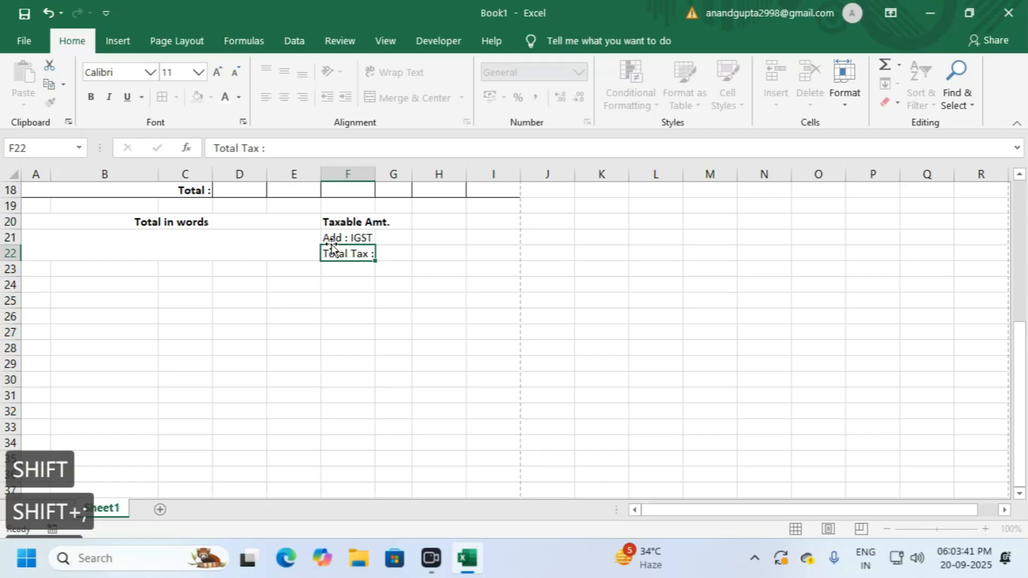
key("Return")
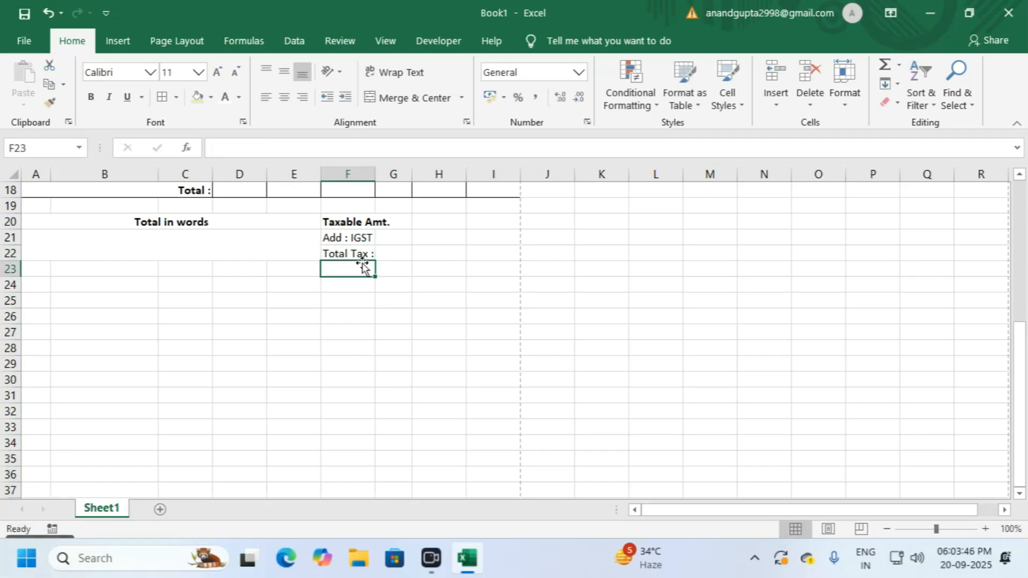
type("Total ")
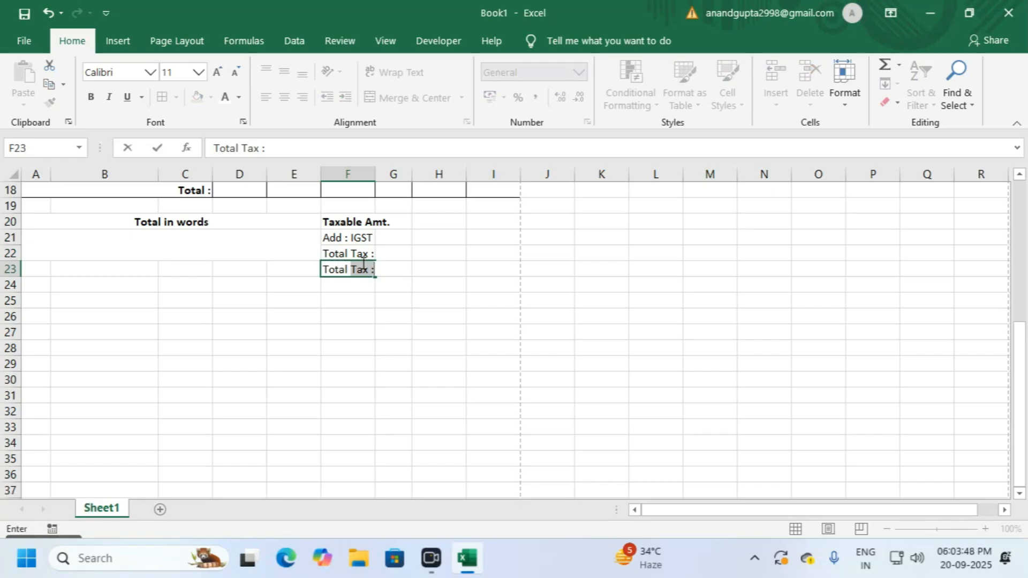
type("Amt. After Tax :")
key("Return")
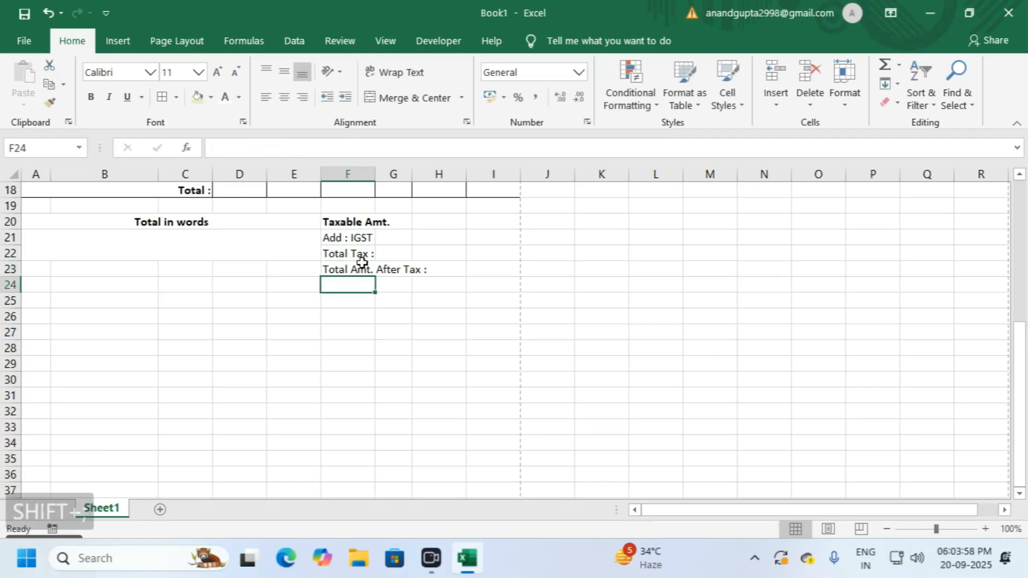
Step: Enter ₹ 1,500 as currency in I23 and auto-fit column I
left_click(475, 267)
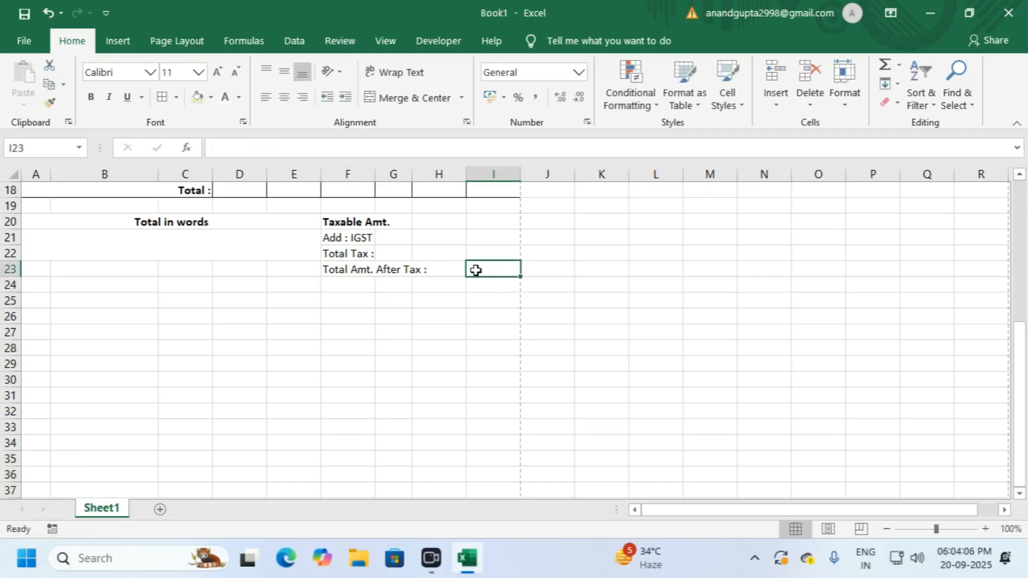
key("ctrl+alt+4")
type("1,500")
key("Return")
left_click(475, 268)
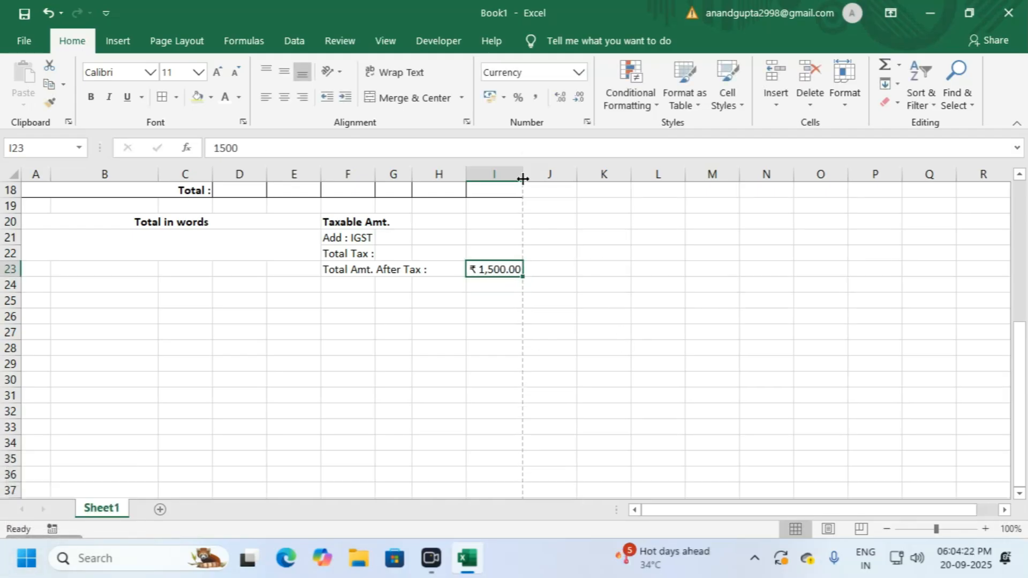
double_click(523, 179)
left_click(439, 316)
Step: Bold the after-tax row F23:I23 and the Add : IGST and Total Tax labels
left_click_drag(348, 270, 493, 270)
left_click(91, 97)
left_click(348, 316)
left_click_drag(351, 237, 349, 253)
left_click(91, 97)
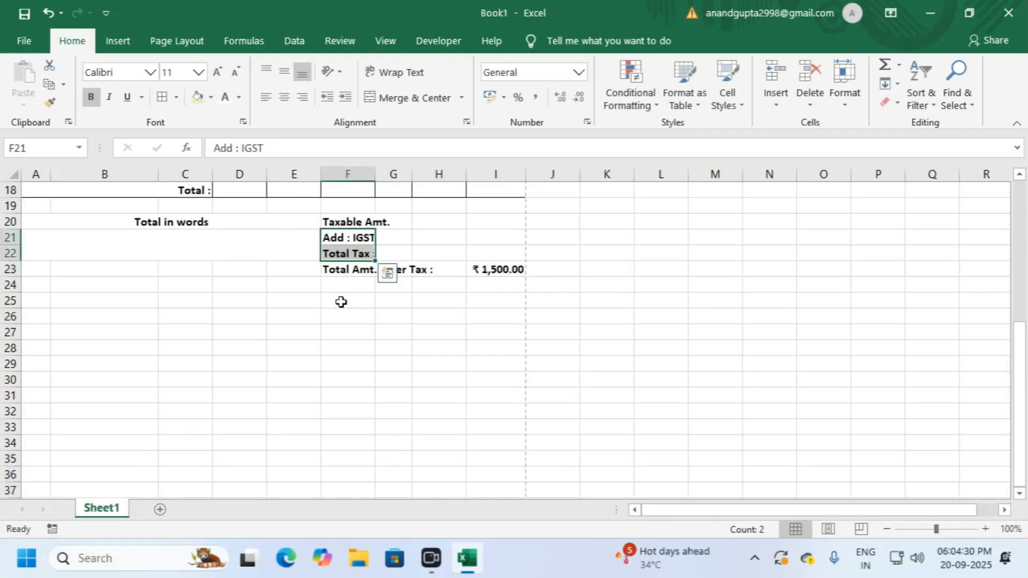
left_click(394, 316)
Step: Merge and centre A23:E23 with a bold 'Bank Details' heading
left_click(144, 249)
left_click_drag(37, 269, 295, 269)
left_click(407, 102)
type("Bank Details")
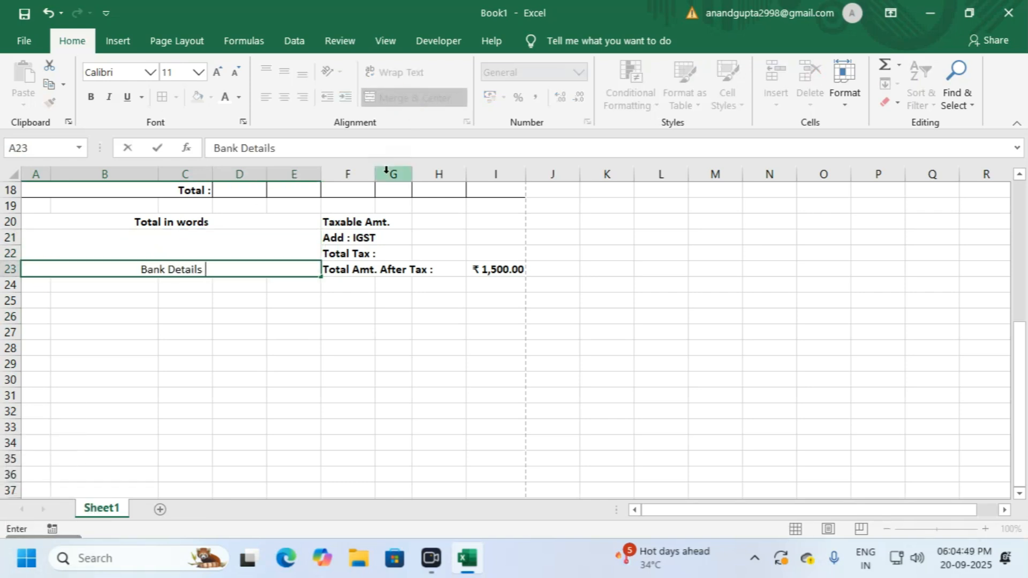
key("Return")
key("ctrl+b")
key("Return")
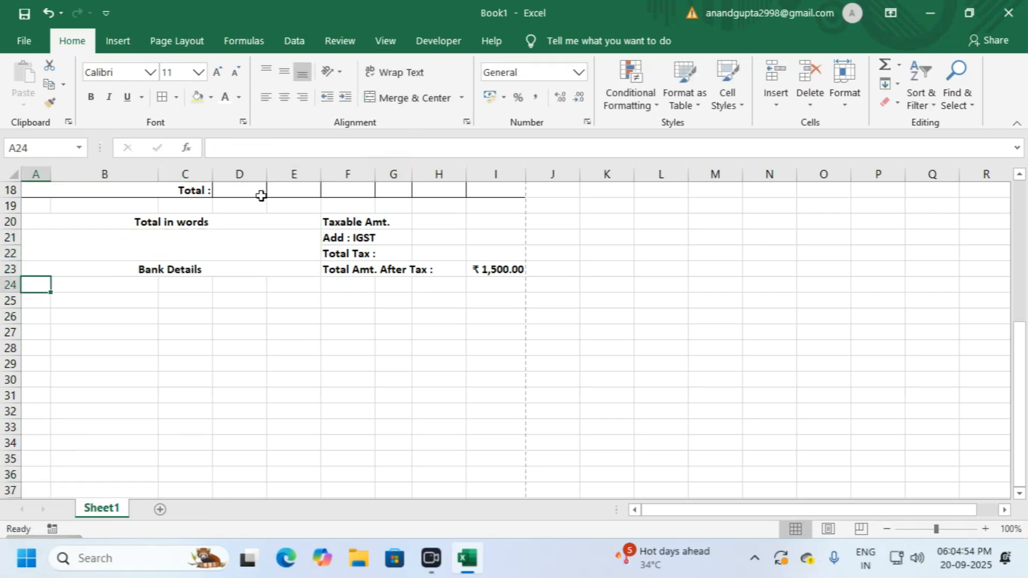
Step: Enter Bank Name, Branch Name, Bank A/c No : and Bank Branch IFSC in A24:A27
type("Bank Name")
key("Return")
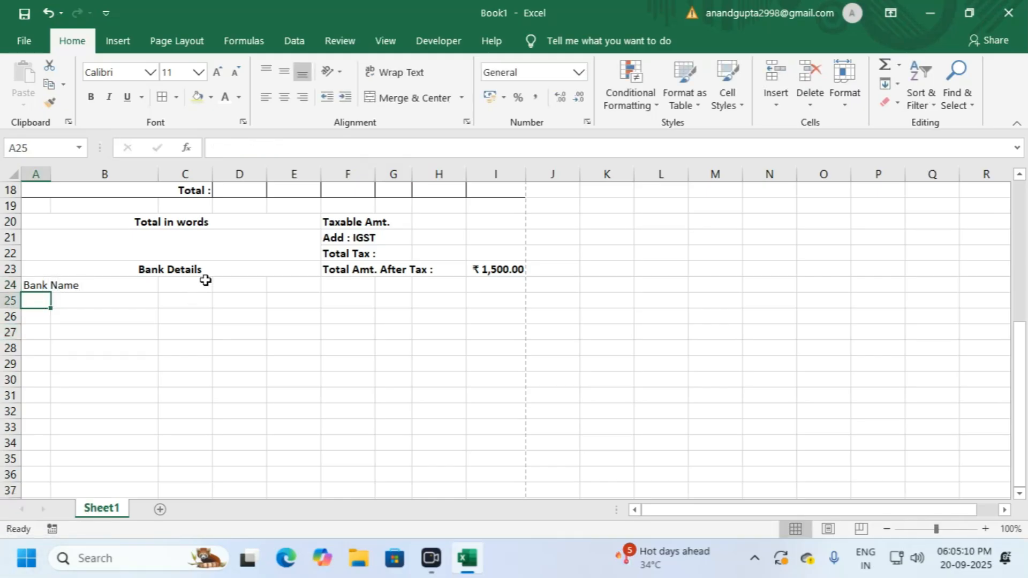
type("Bra")
key("BackSpace")
key("BackSpace")
key("BackSpace")
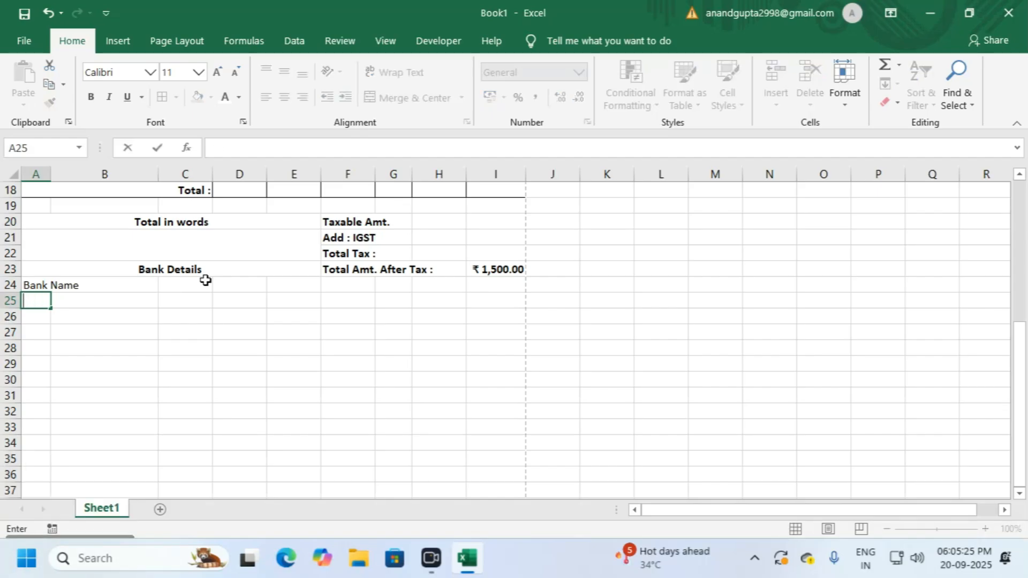
type("Branch Name")
key("Return")
type("Bank A/c No :")
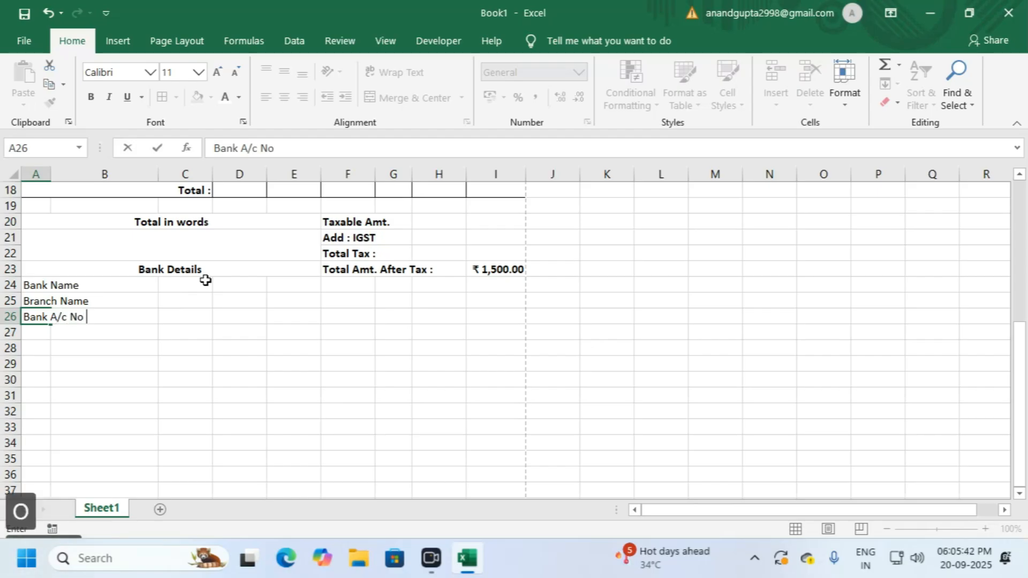
key("Return")
type("Bank B")
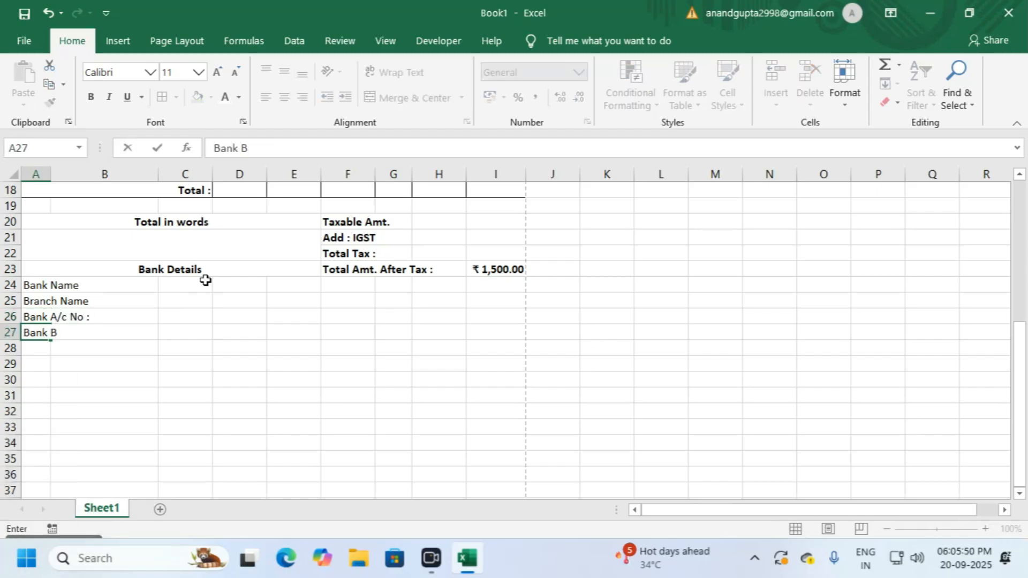
type("ranch IFSC")
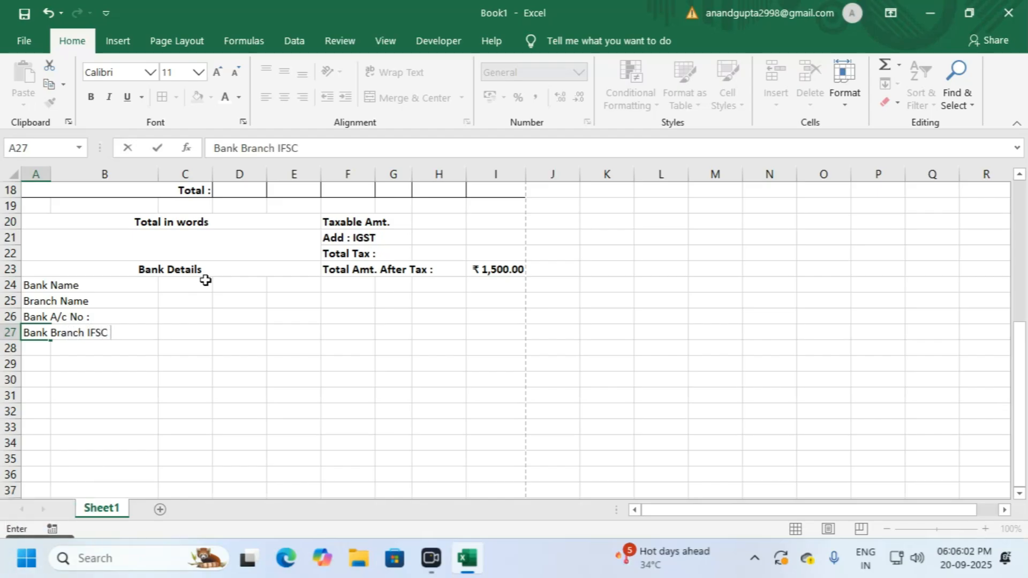
left_click(185, 348)
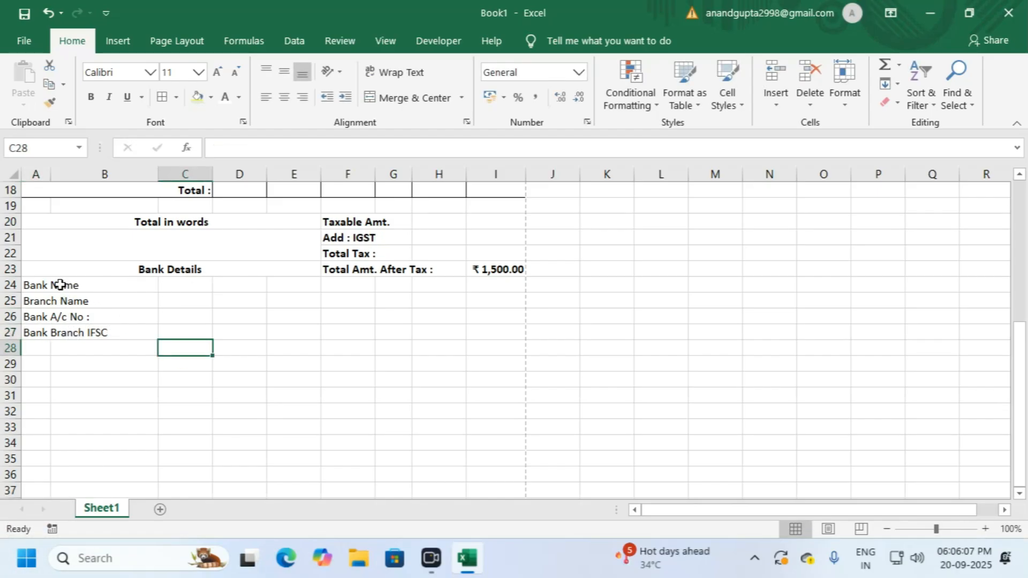
Step: Make the four bank field labels in A24:A27 bold
left_click(182, 286)
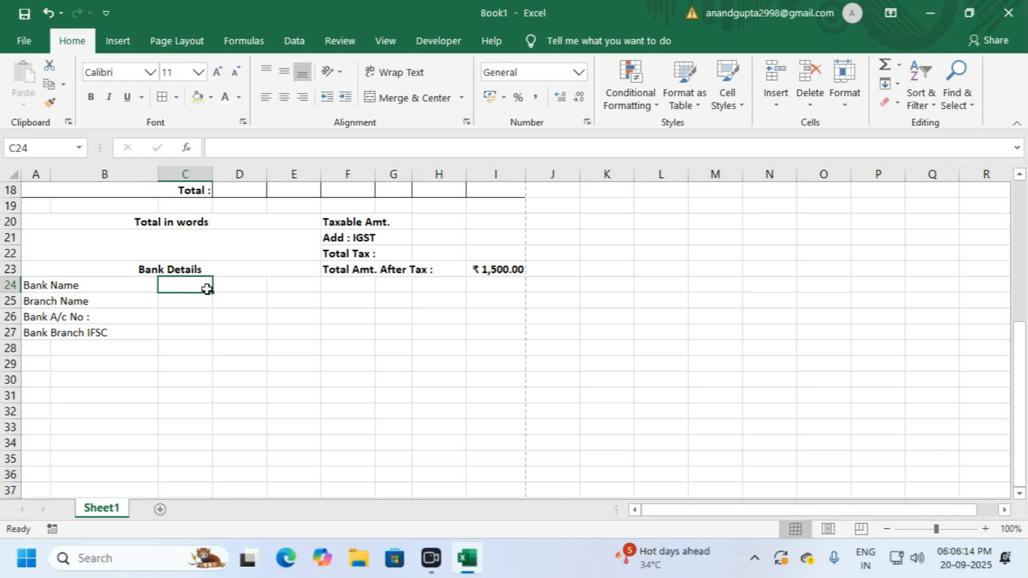
key("Down")
key("Down")
key("Down")
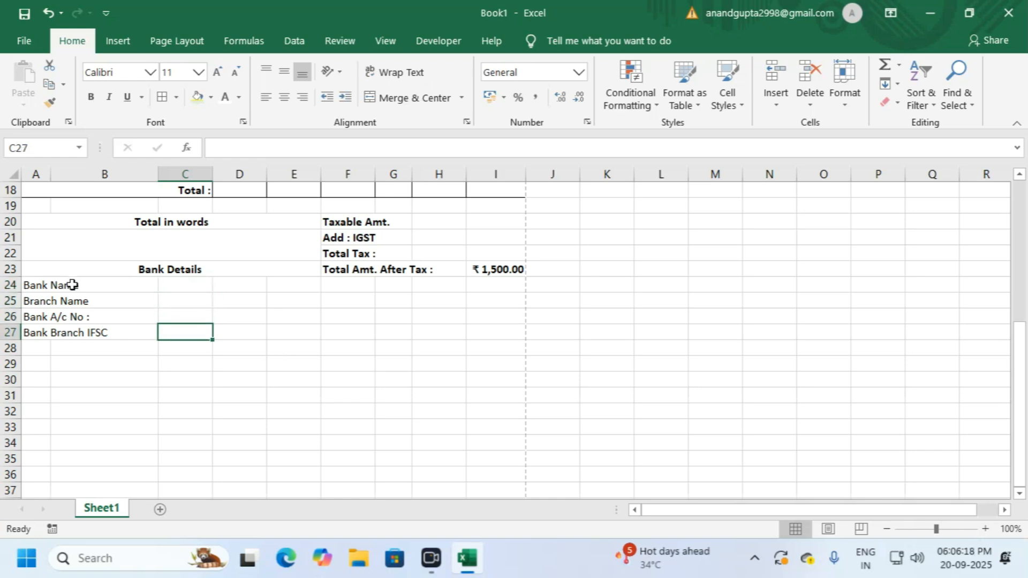
left_click_drag(75, 284, 67, 332)
left_click_drag(38, 287, 41, 334)
key("ctrl+b")
left_click(122, 347)
Step: Add colons to the Bank Name, Branch Name and Bank Branch IFSC labels
left_click(41, 287)
left_click(294, 148)
type(":")
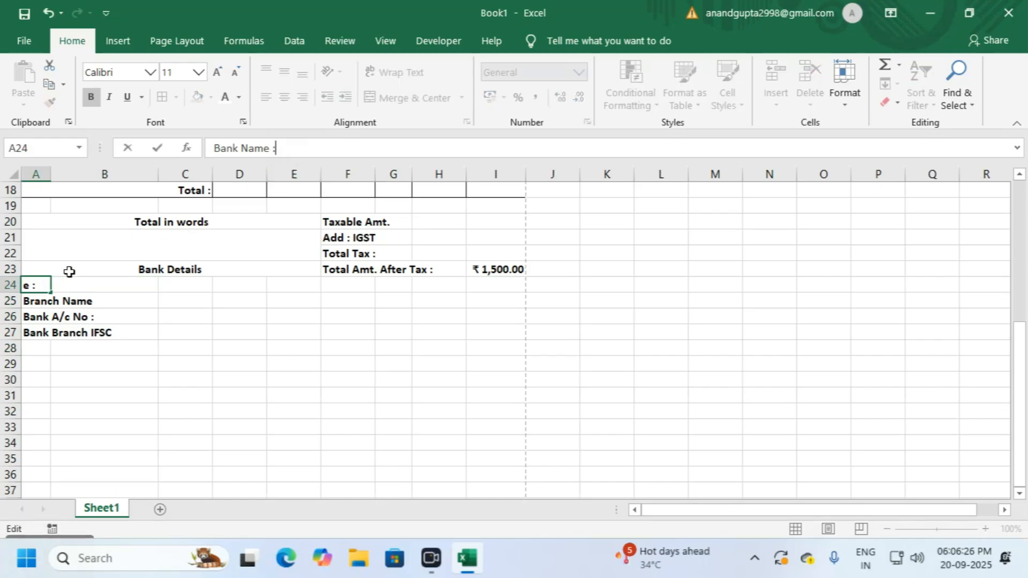
key("Return")
left_click(313, 147)
type(":")
key("Return")
left_click(35, 336)
left_click(319, 148)
type(":")
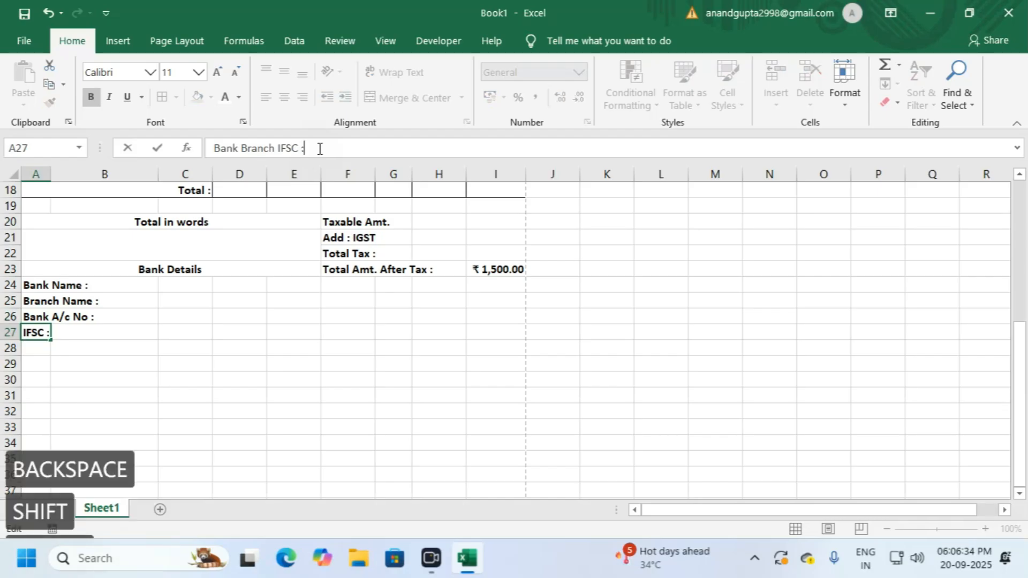
key("Return")
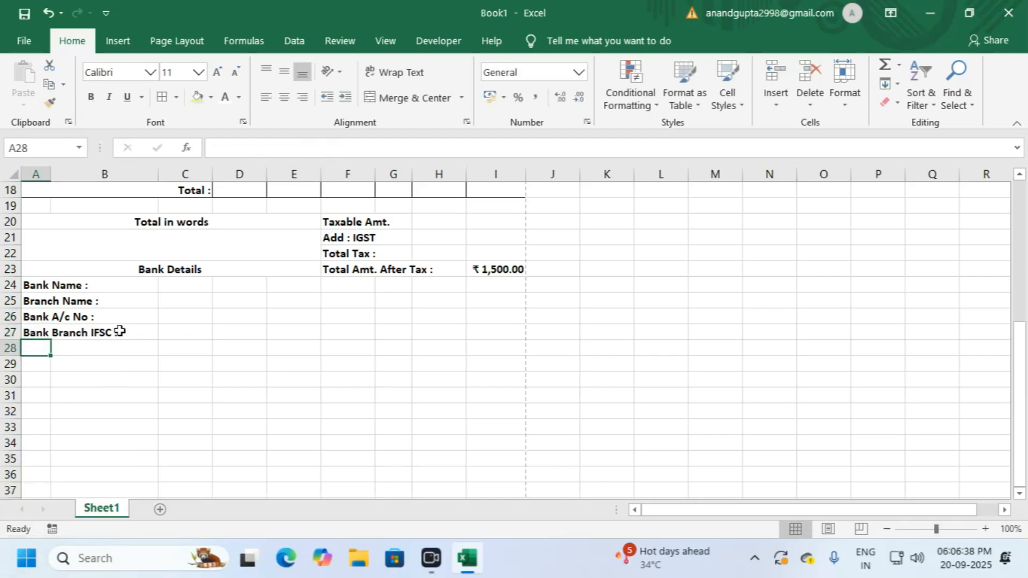
Step: Merge and centre A28:E28 with a bold 'Terms & Conditions' heading
left_click_drag(41, 347, 290, 346)
left_click(412, 99)
type("T")
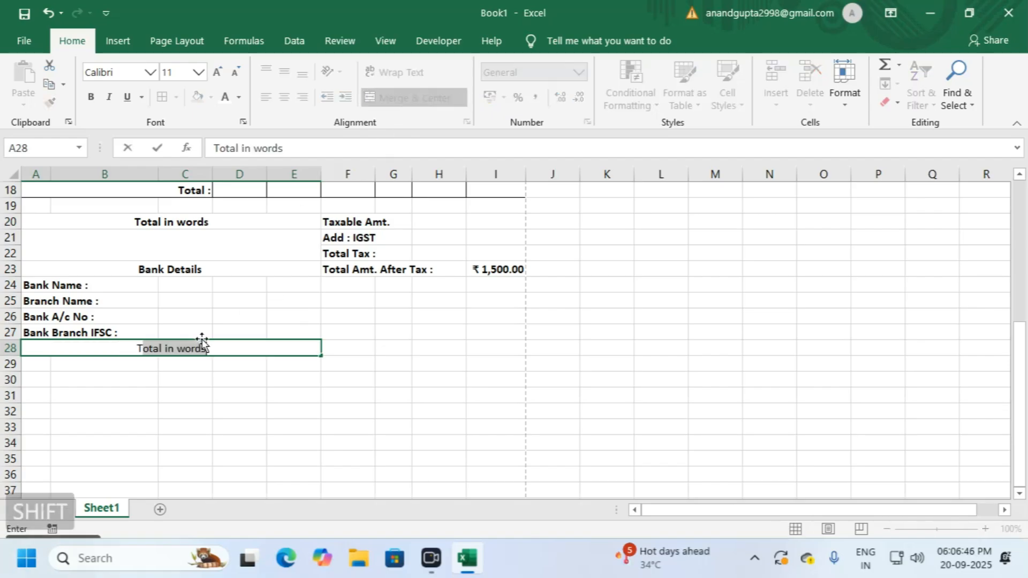
type("erms ")
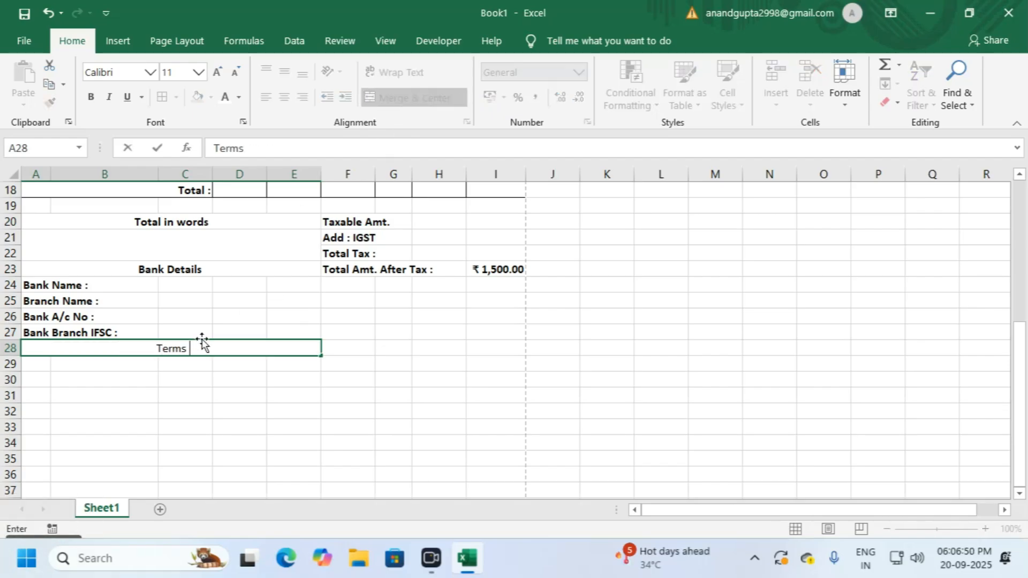
type("& Cond")
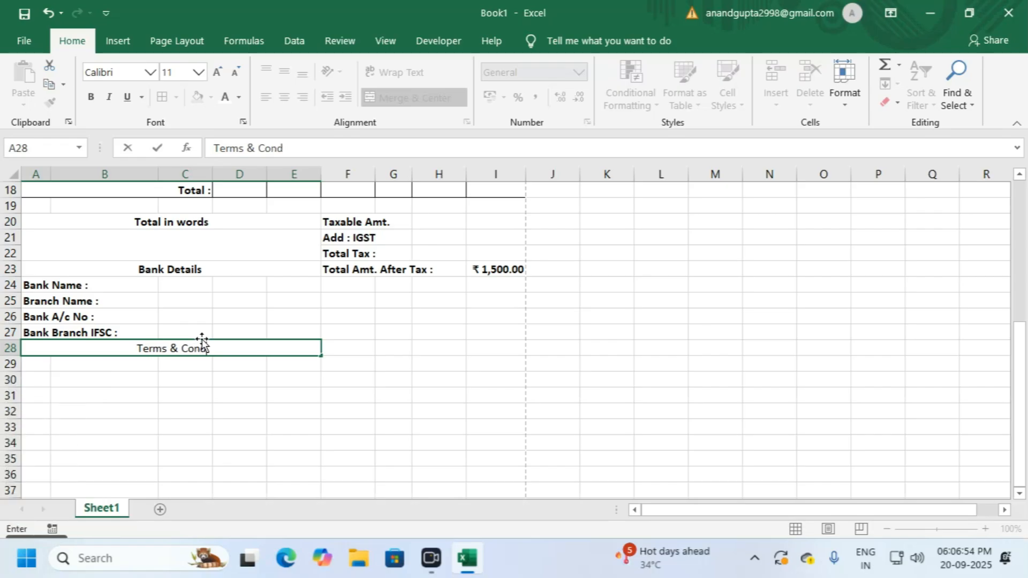
type("itions")
key("Return")
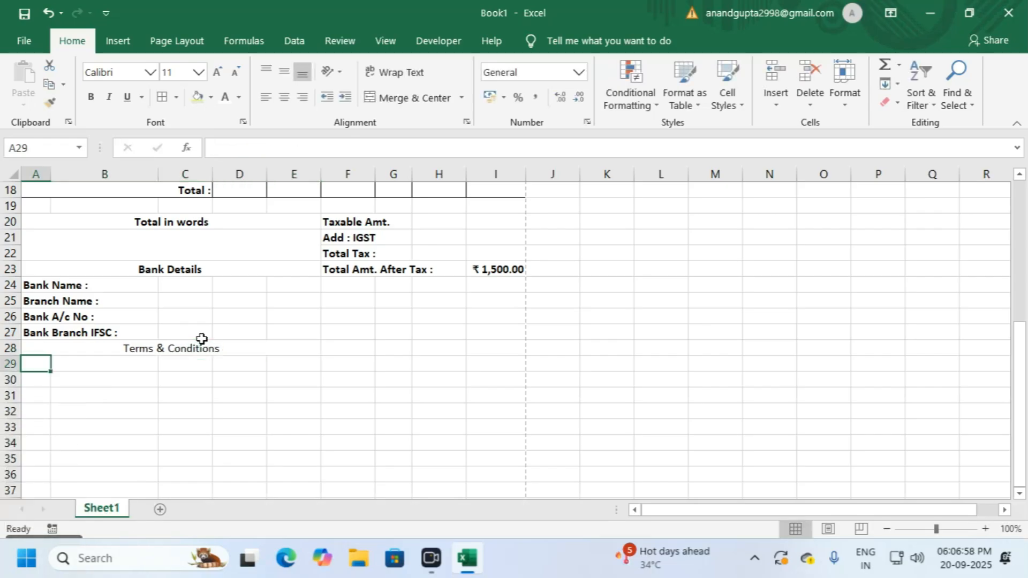
left_click(202, 338)
key("ctrl+b")
left_click(184, 394)
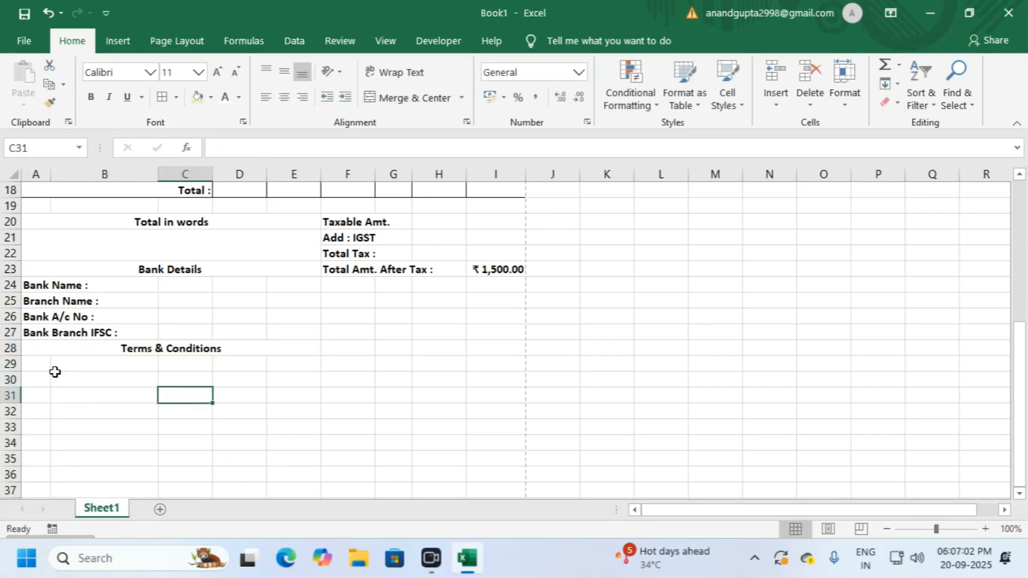
left_click(244, 350)
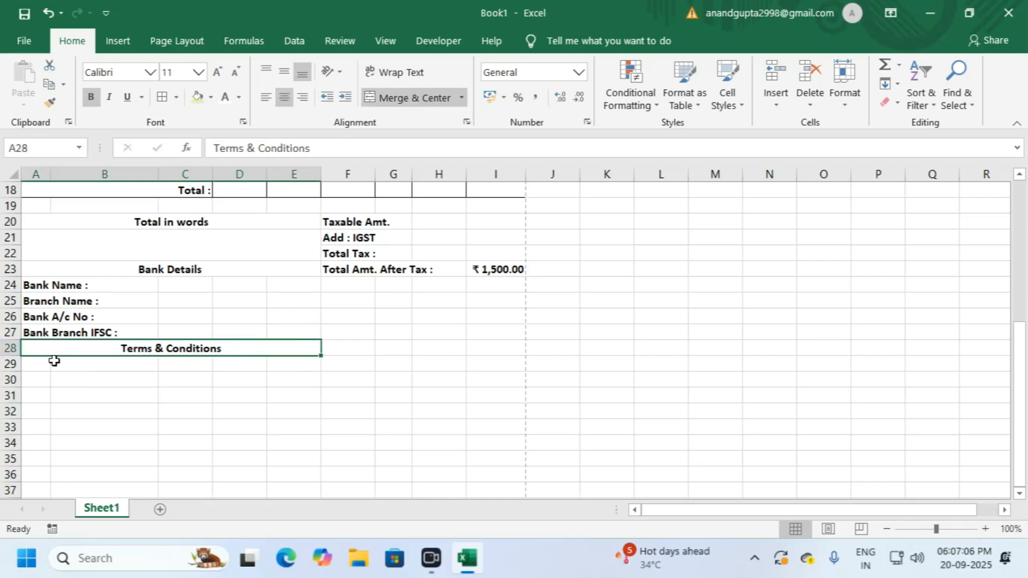
left_click(195, 269)
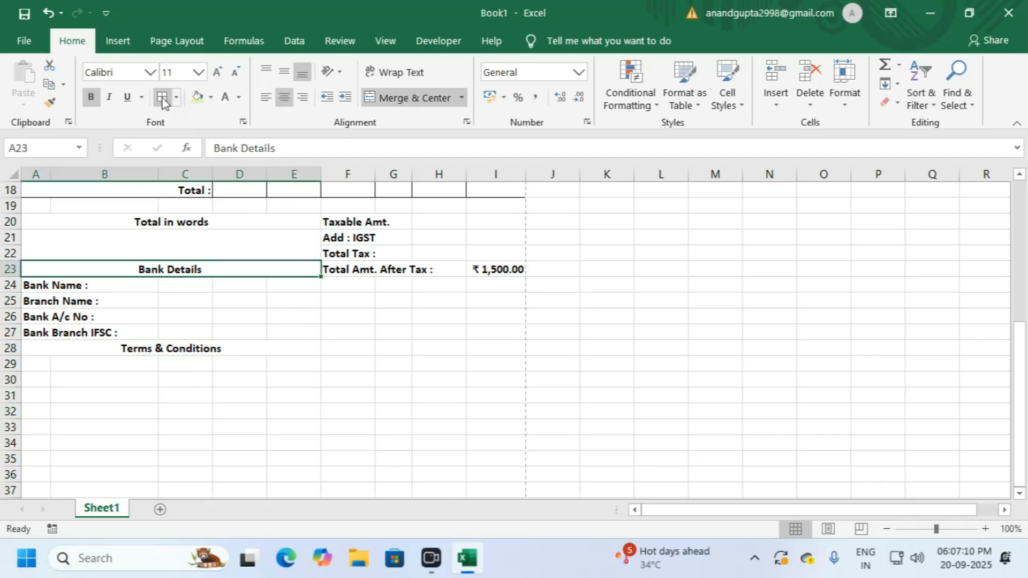
Step: Border the Bank Details heading and put an outside border around F20:I20
left_click(168, 223)
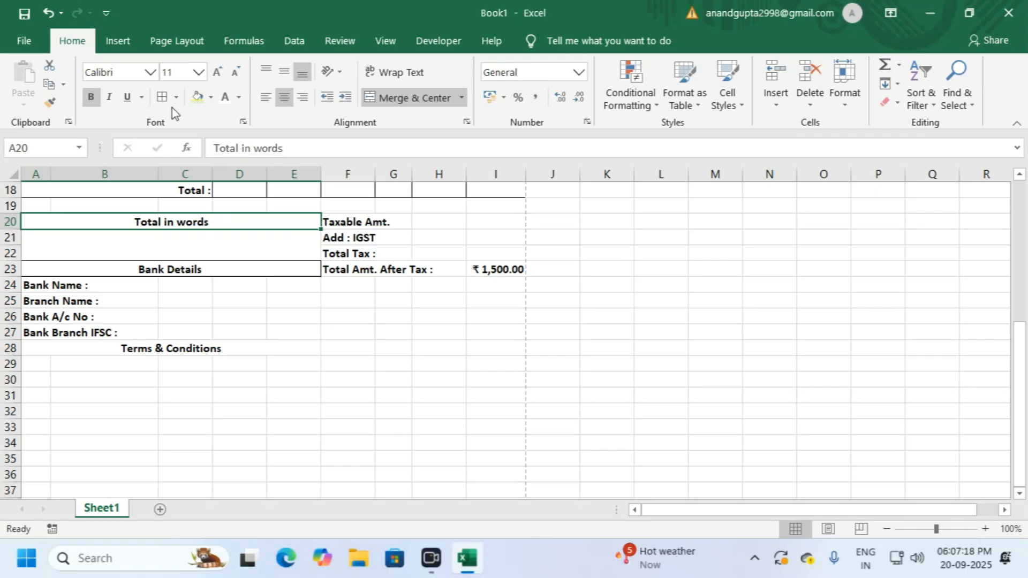
left_click(377, 225)
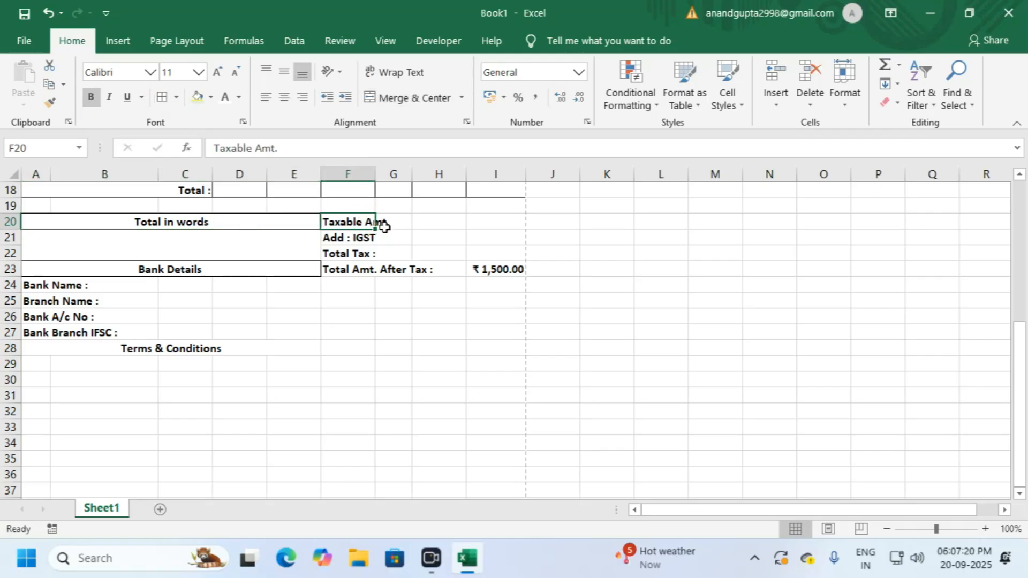
left_click_drag(350, 222, 503, 223)
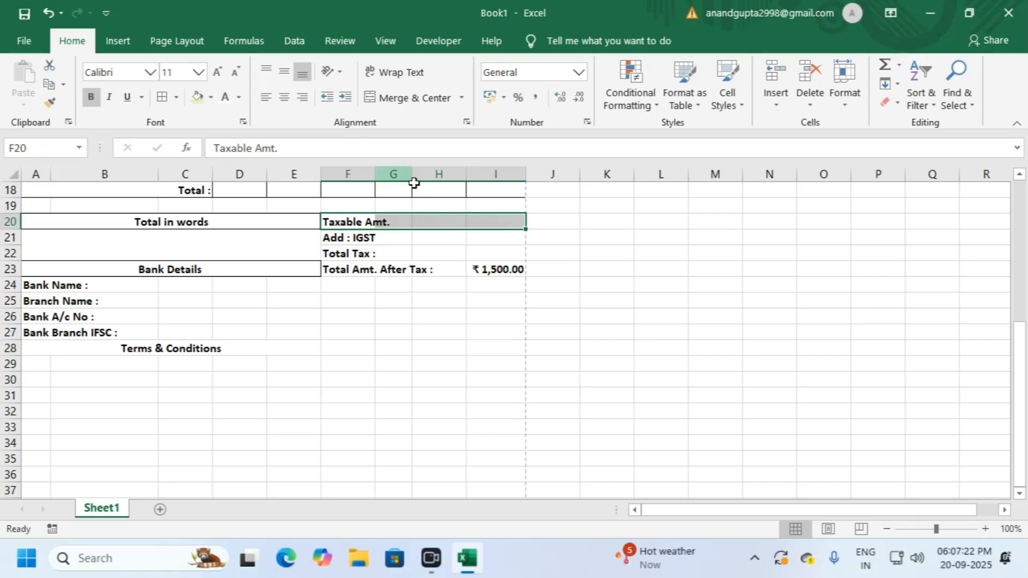
left_click(177, 99)
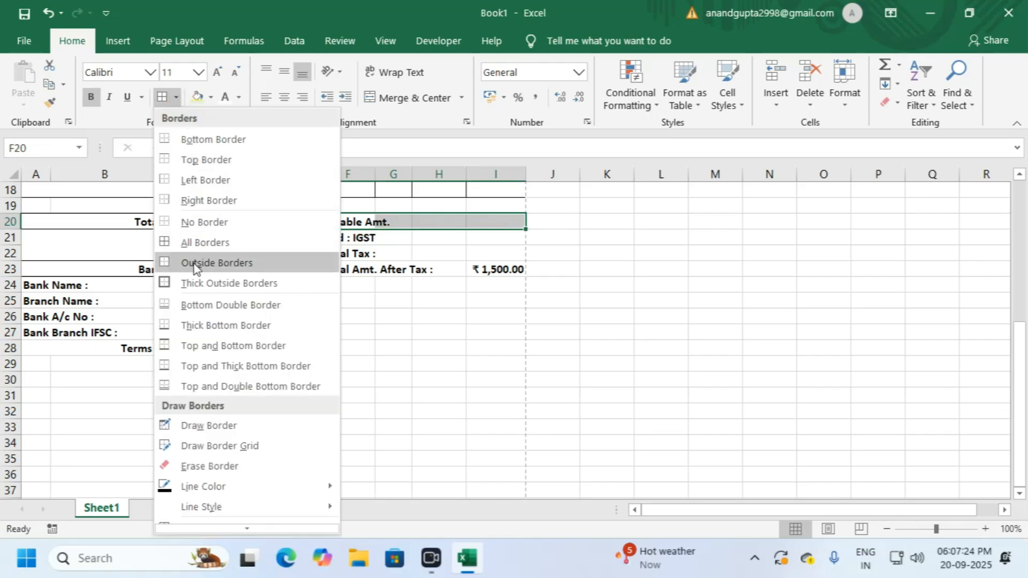
left_click(294, 265)
left_click(393, 252)
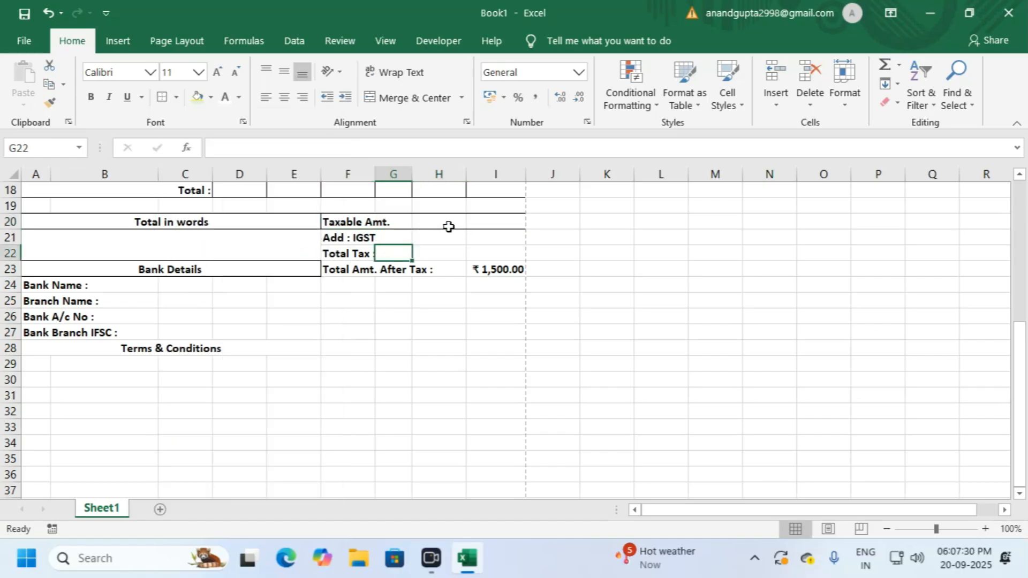
Step: Apply the same outside border to rows F21:I21, F22:I22 and F23:I23
left_click_drag(349, 238, 484, 236)
left_click(168, 103)
left_click_drag(343, 253, 482, 253)
left_click(166, 104)
left_click_drag(331, 269, 496, 271)
left_click(164, 98)
left_click(333, 298)
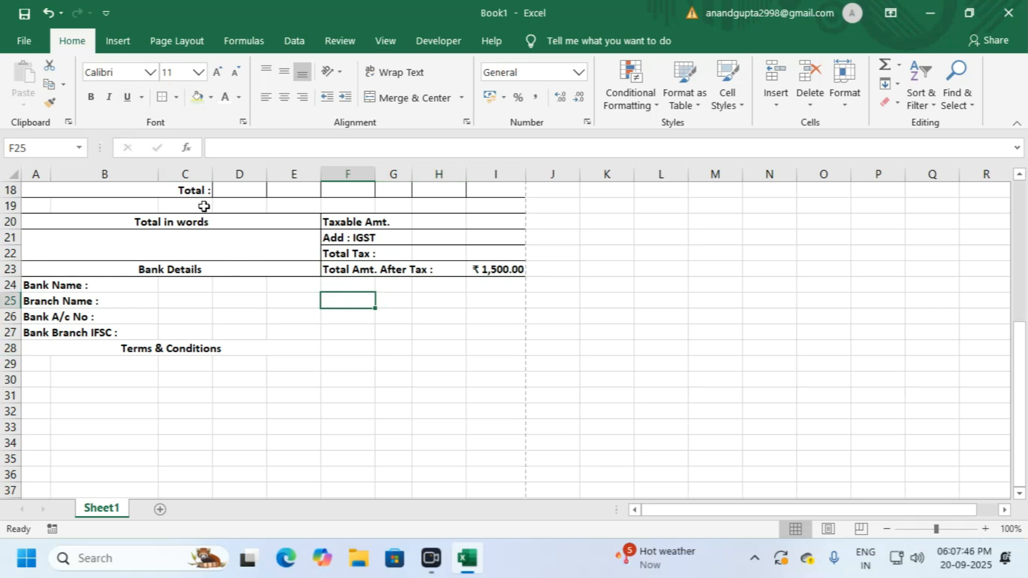
Step: Fill A18:I18, F20:I20, F22:I22 and F23:I23 with light green
left_click_drag(170, 191, 482, 184)
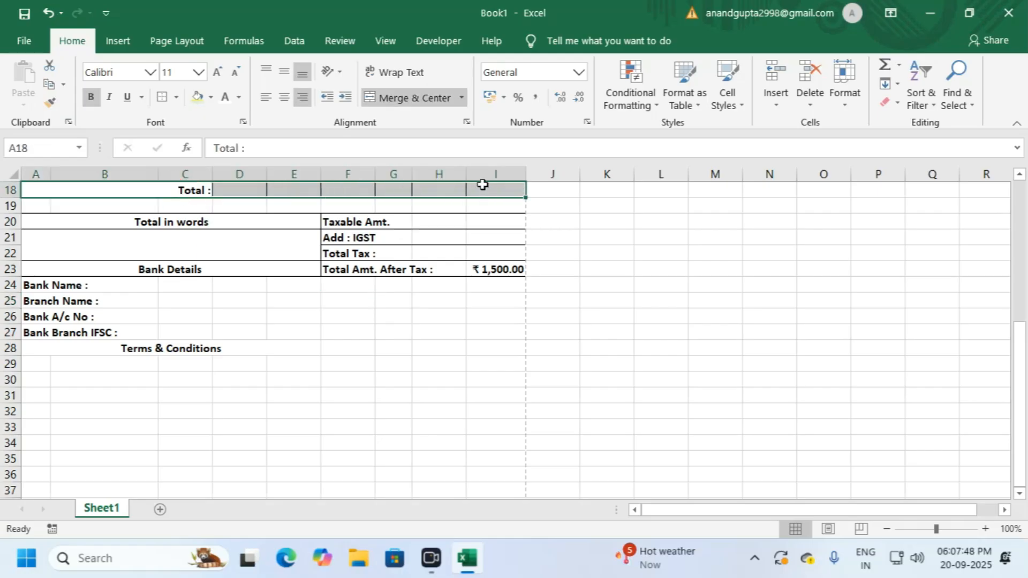
left_click(197, 99)
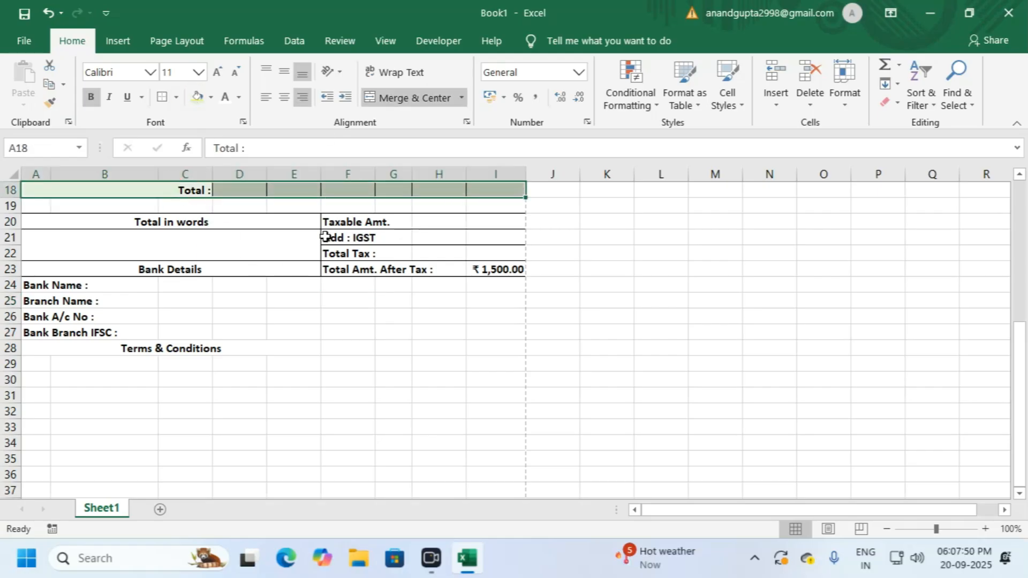
left_click_drag(340, 224, 492, 223)
left_click(197, 97)
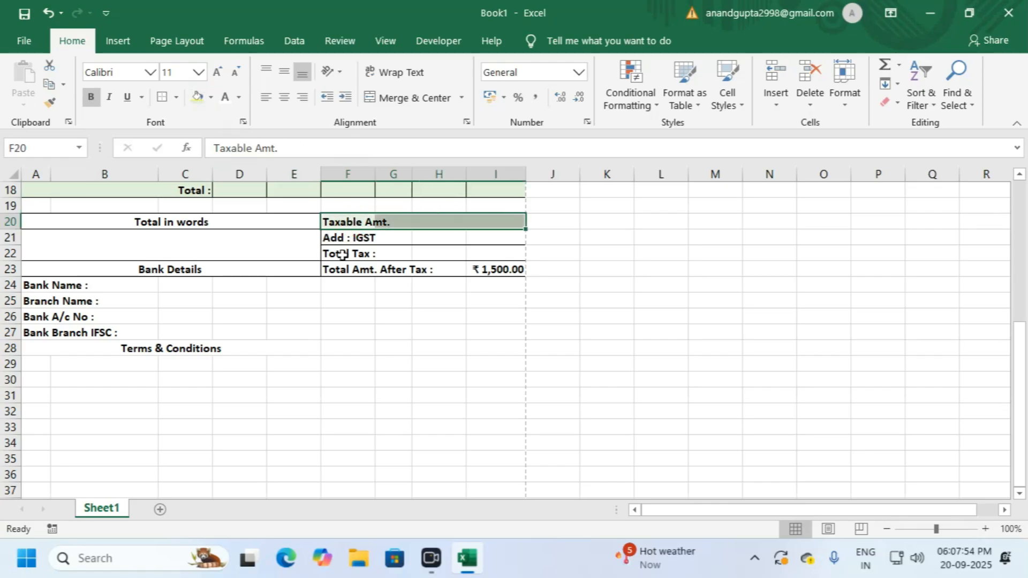
left_click_drag(351, 255, 494, 253)
left_click(197, 97)
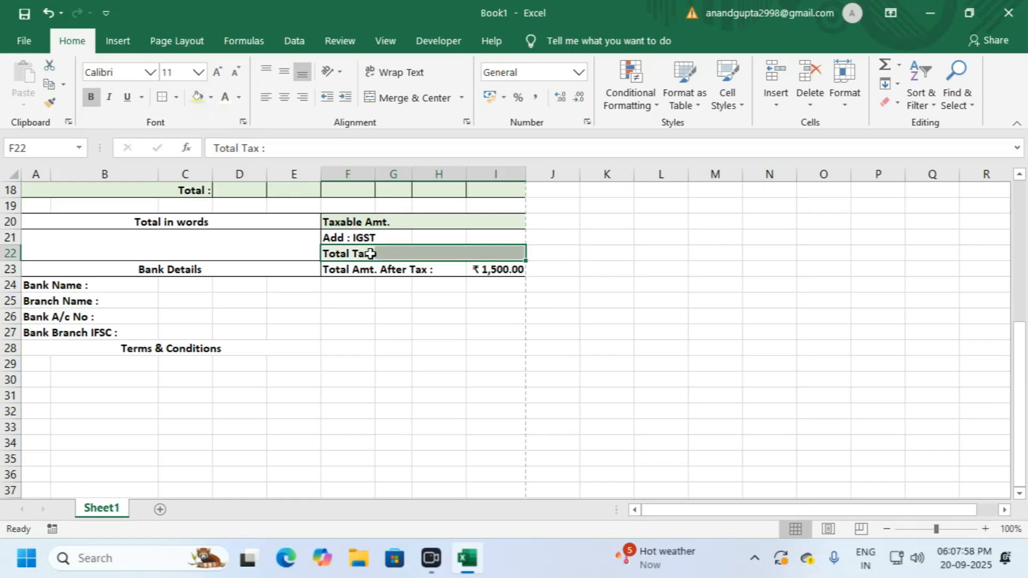
left_click_drag(357, 273, 498, 271)
left_click(197, 97)
left_click(325, 301)
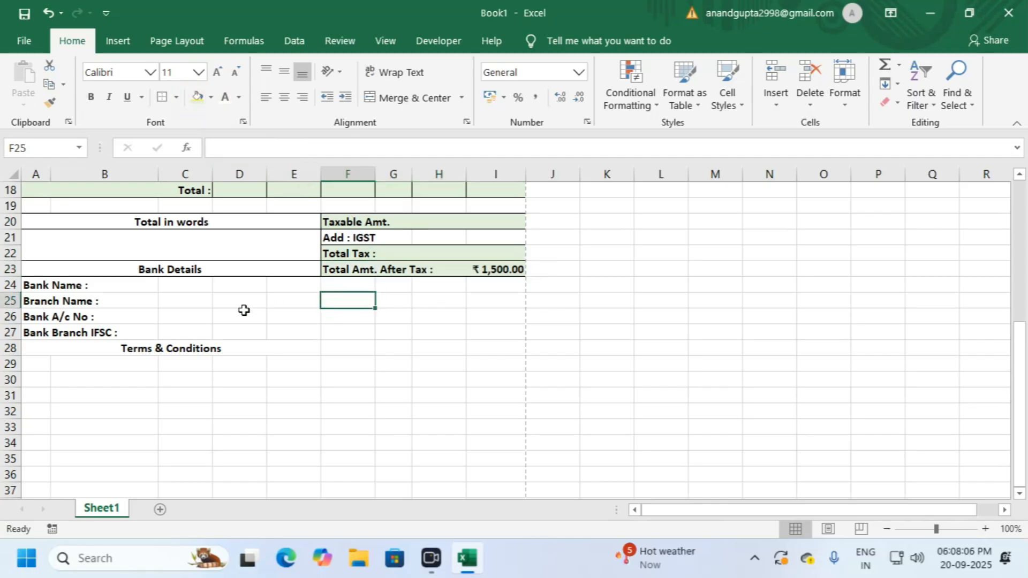
scroll(294, 327, "up", 1)
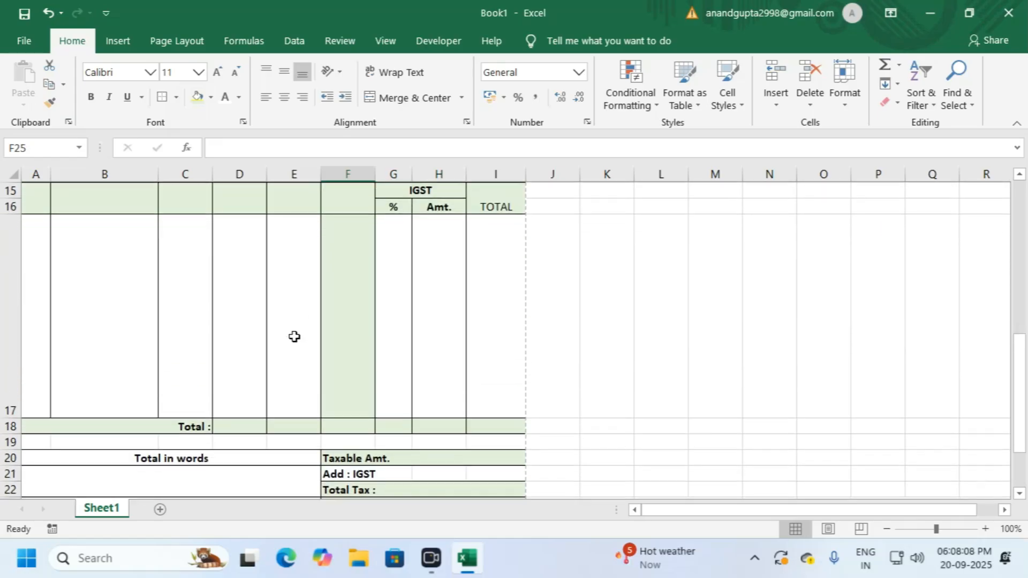
scroll(294, 337, "down", 1)
key("ctrl+p")
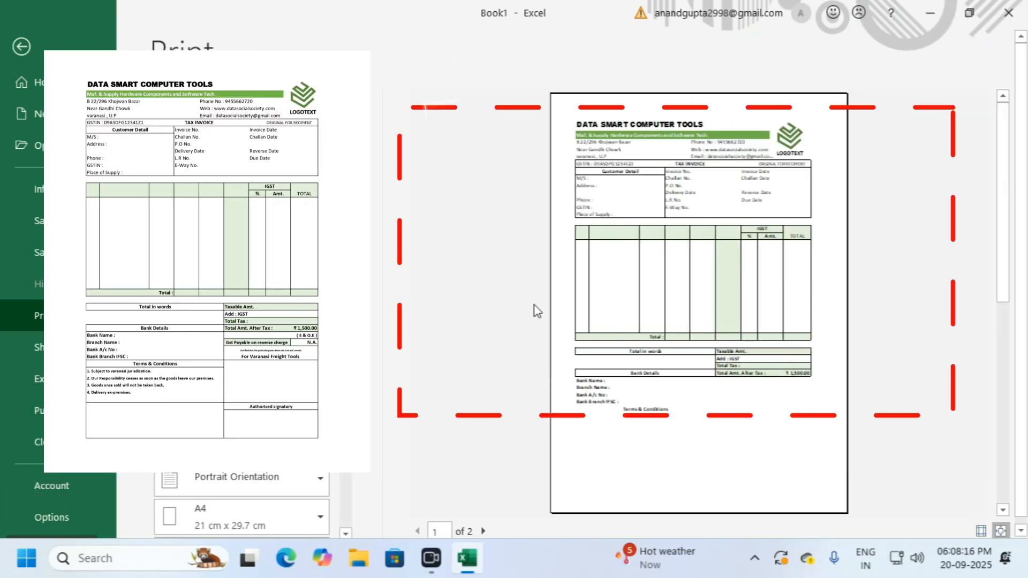
left_click(642, 287)
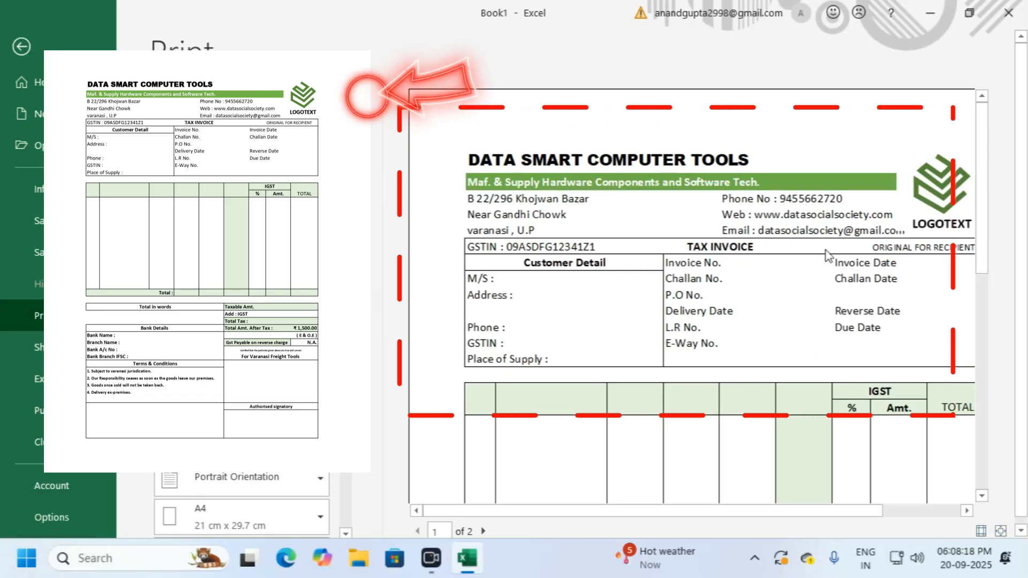
left_click_drag(982, 249, 982, 351)
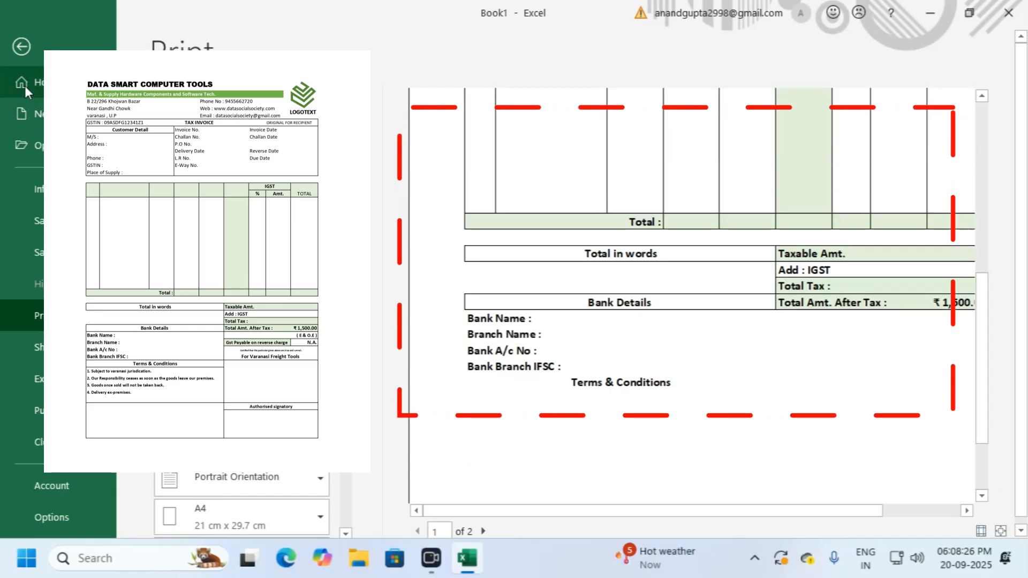
left_click(21, 48)
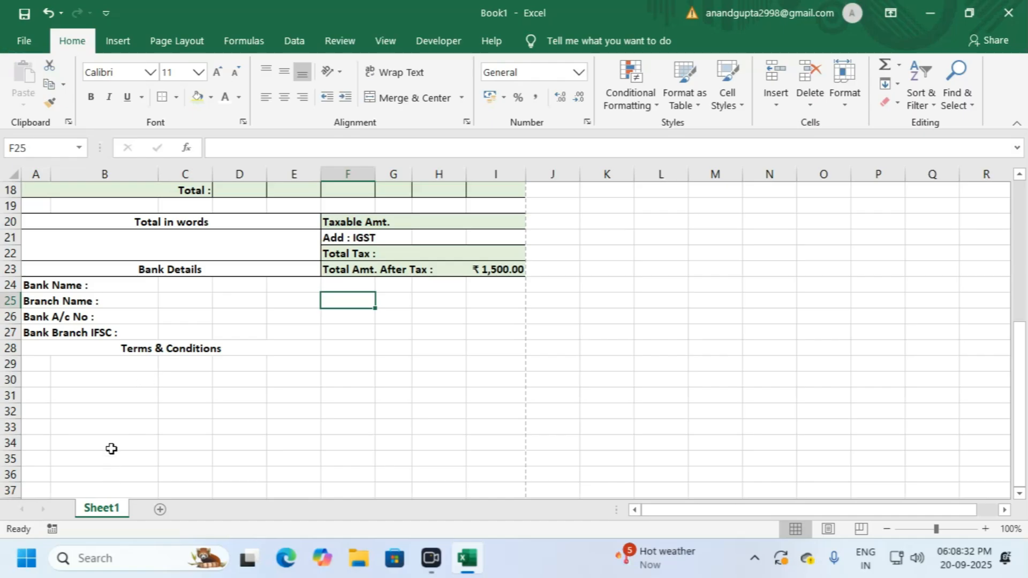
Step: Enter four numbered terms in A29:A32, from Varanasi jurisdiction through 'Delivery ex-premises.'
left_click(38, 360)
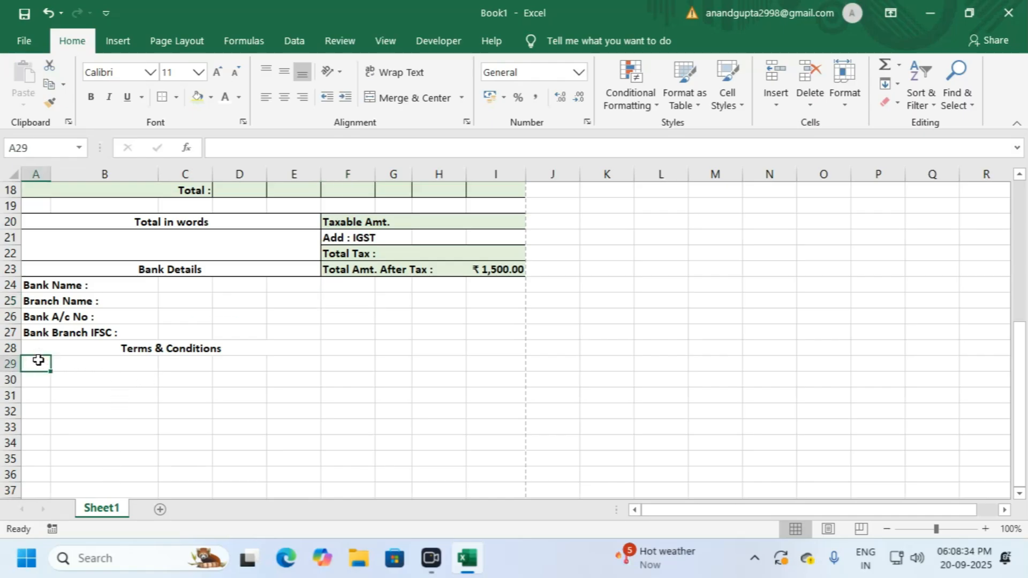
type("1. Subject to varanasi")
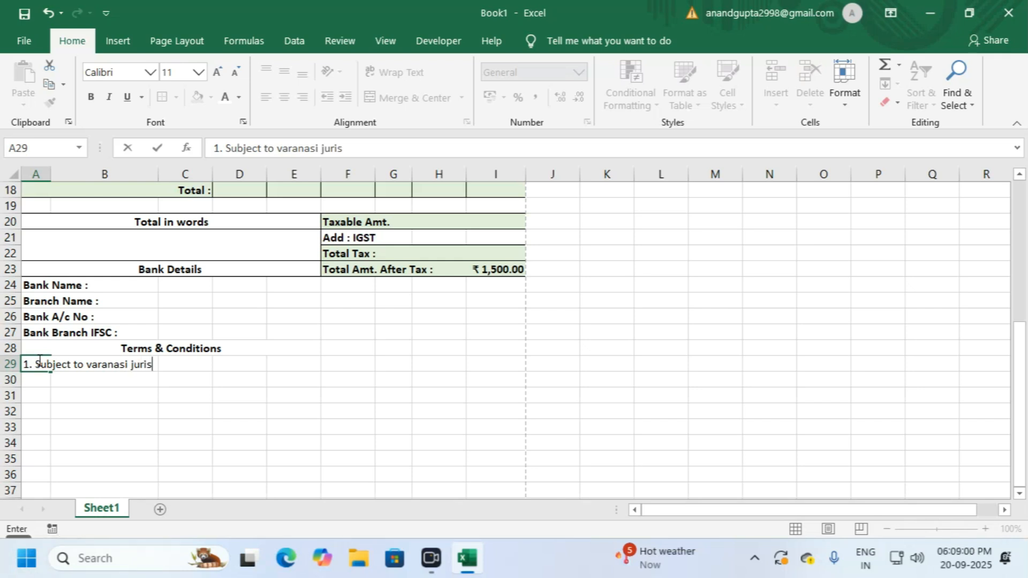
type("jurisdication.")
key("Return")
type("2. Our Responsibility")
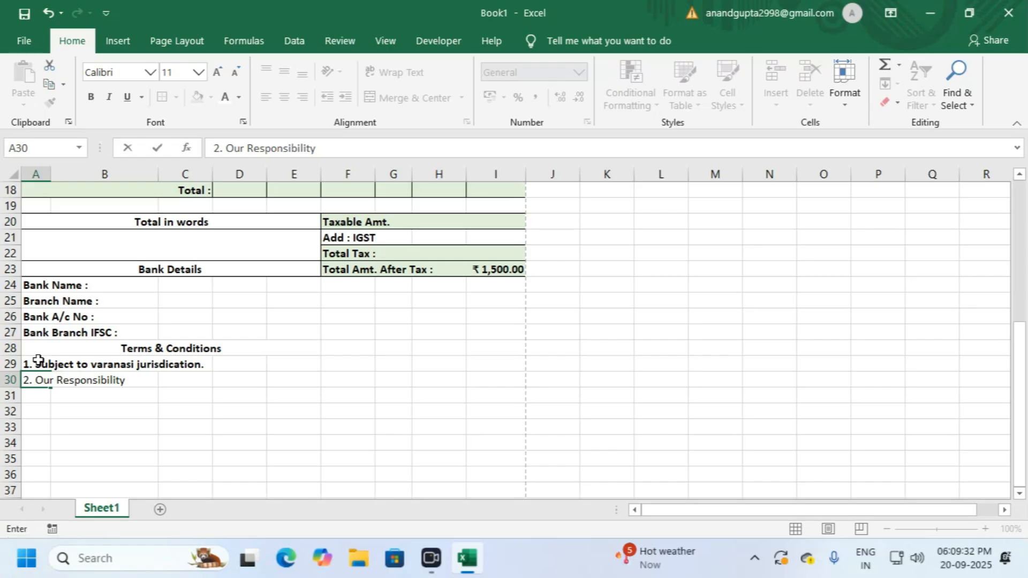
type(" ceases as soon as the goods leave our premises.")
key("Return")
type("3. Goods ones")
key("BackSpace")
key("BackSpace")
type("ce sold will not be taken back")
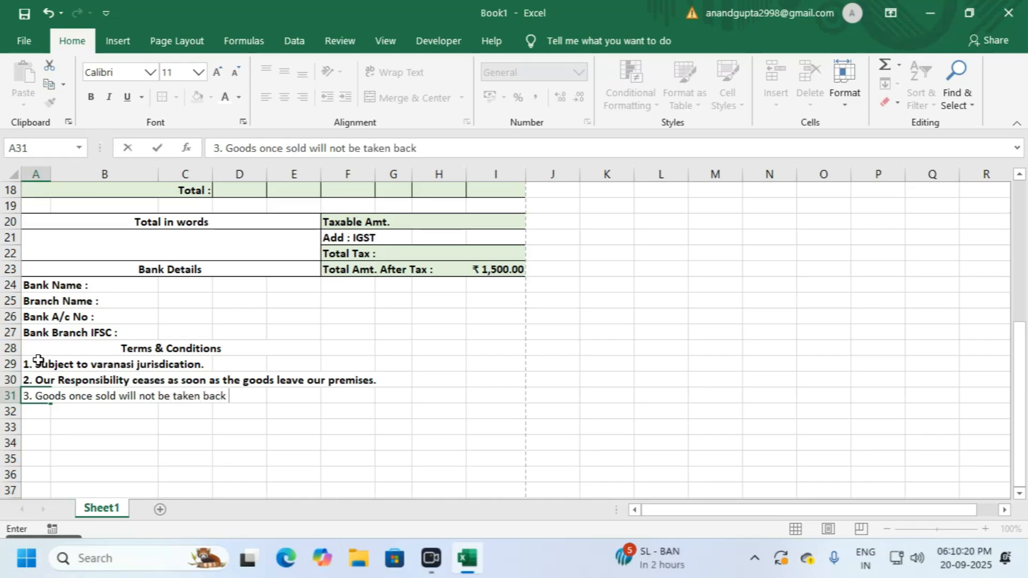
type(".")
key("Return")
type("4. Delivery")
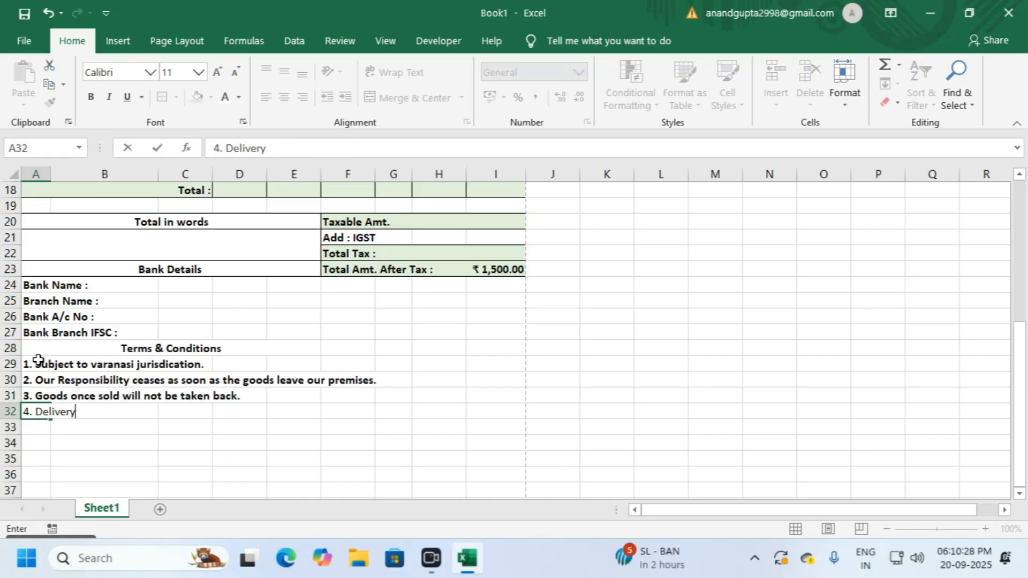
type(" ex-premises.")
key("Return")
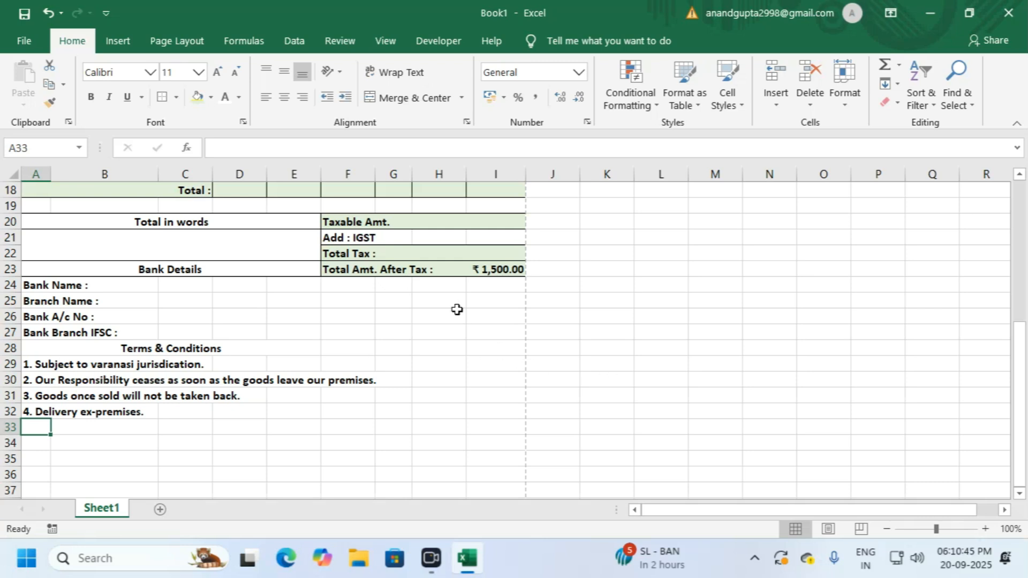
Step: Enter the note '( E & O.E )' in cell I24 below the after-tax total
left_click(480, 285)
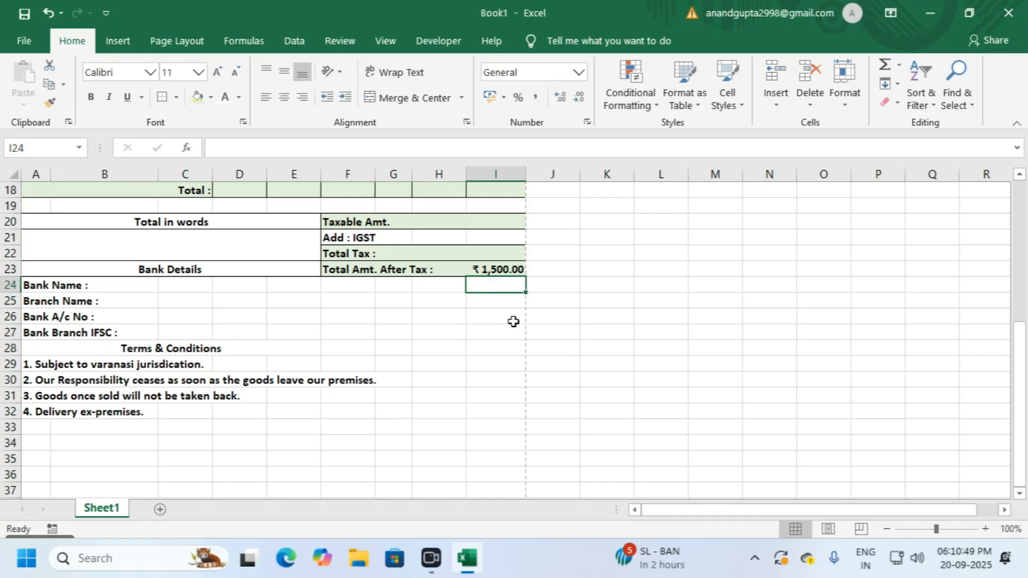
type("E & ")
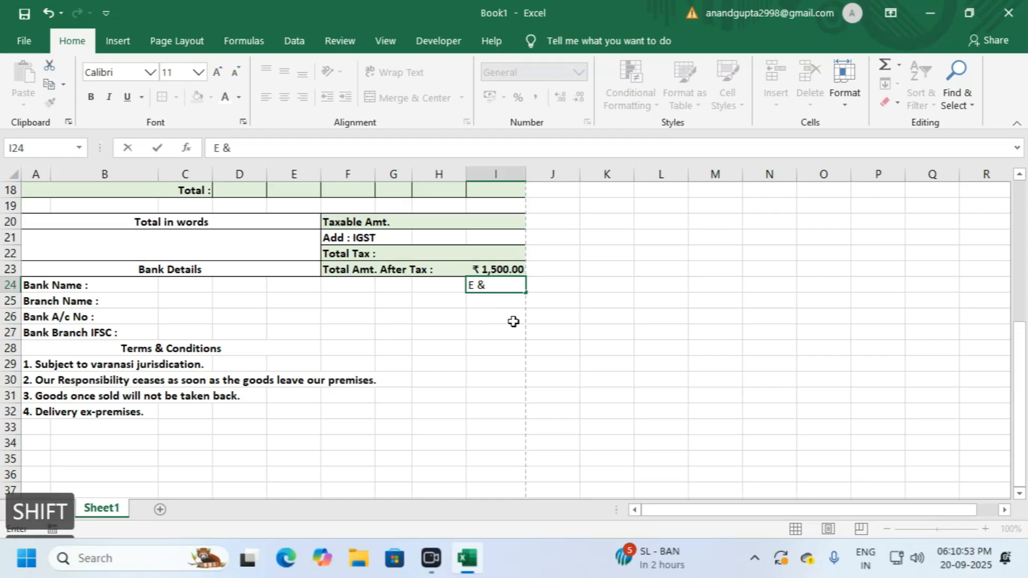
type("O.E")
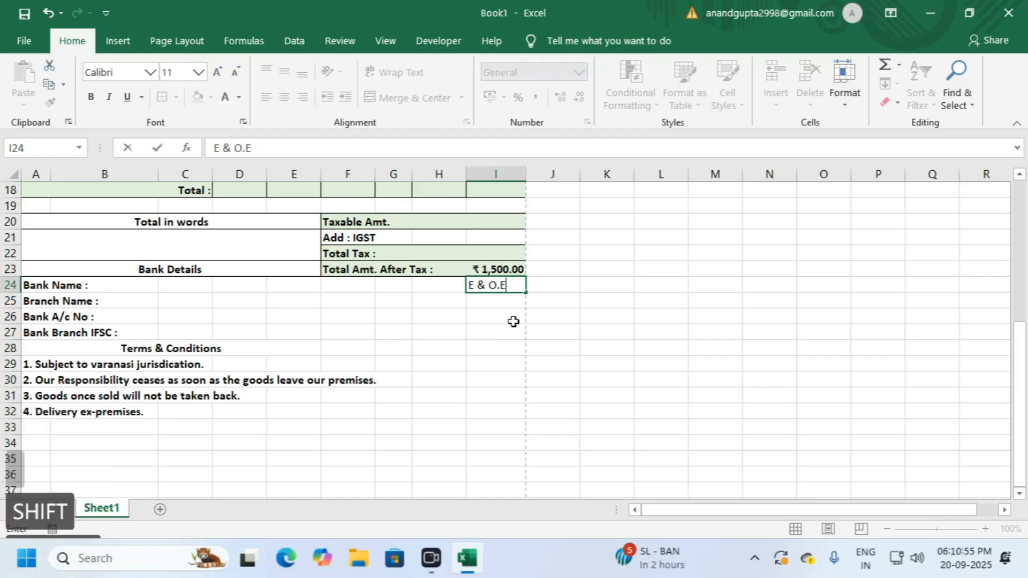
type(" )")
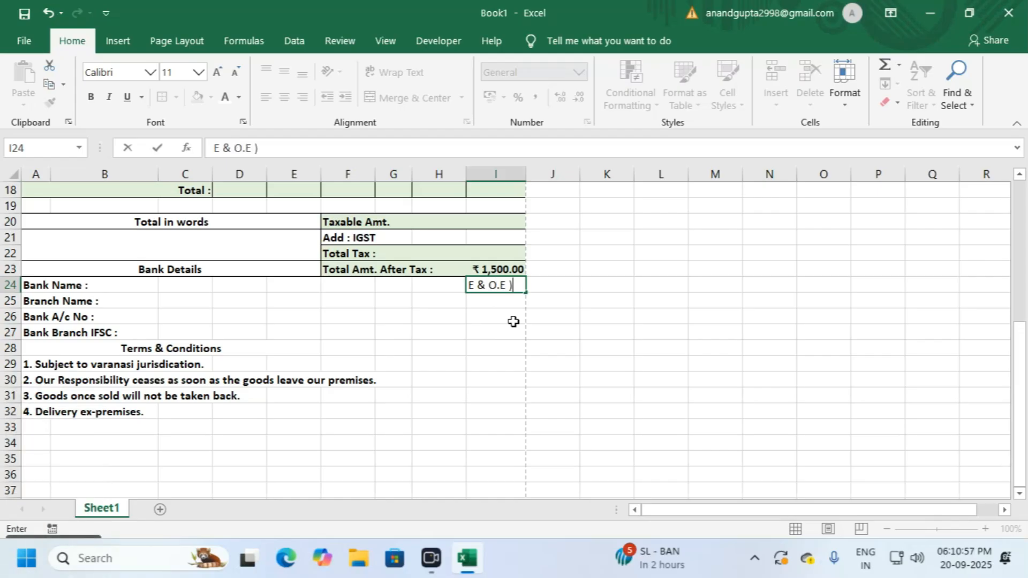
key("Return")
key("Left")
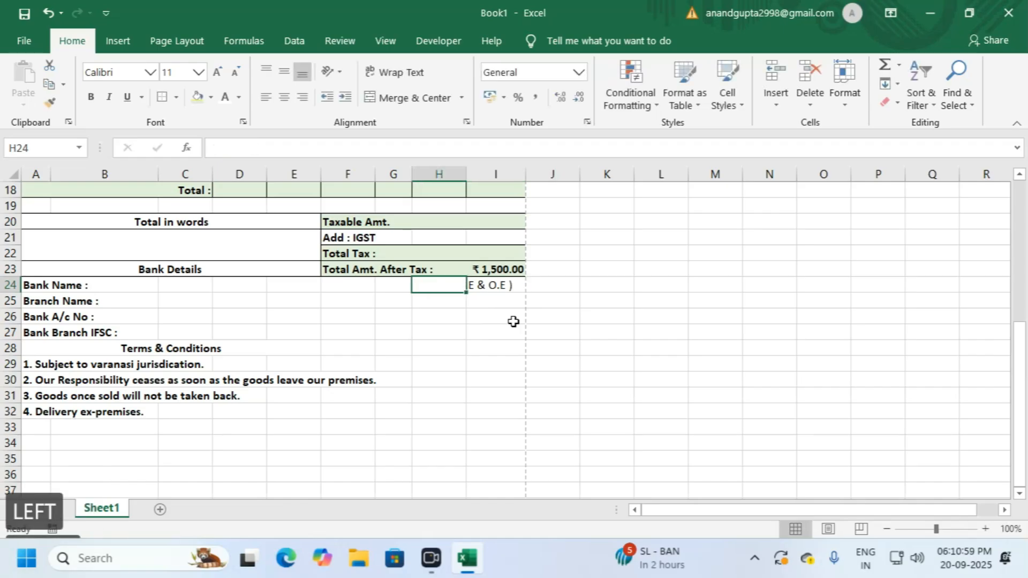
key("Right")
key("F2")
left_click(215, 148)
type("(")
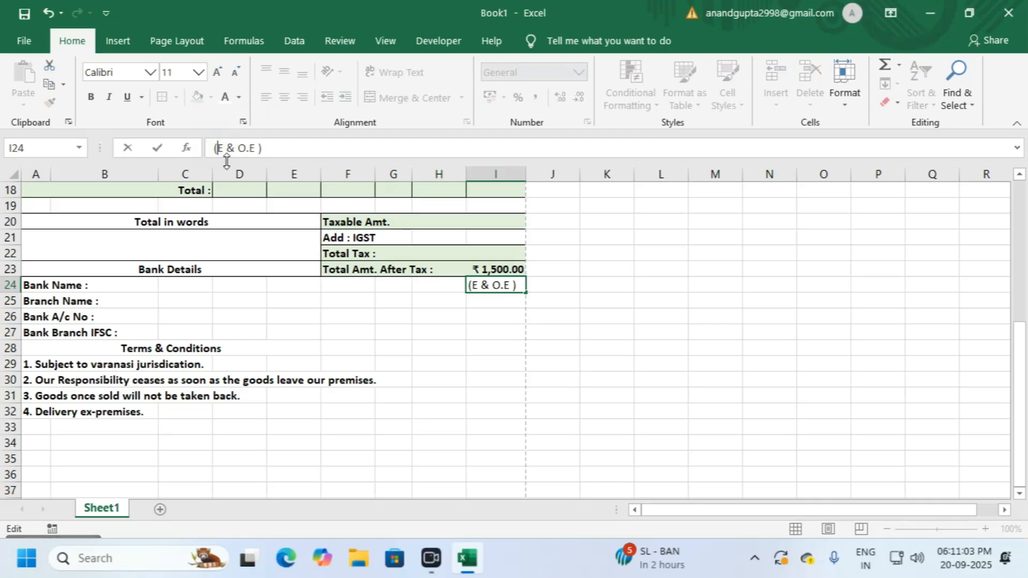
key("Return")
Step: Make the I24 note one size smaller, right-aligned and bold
left_click(492, 285)
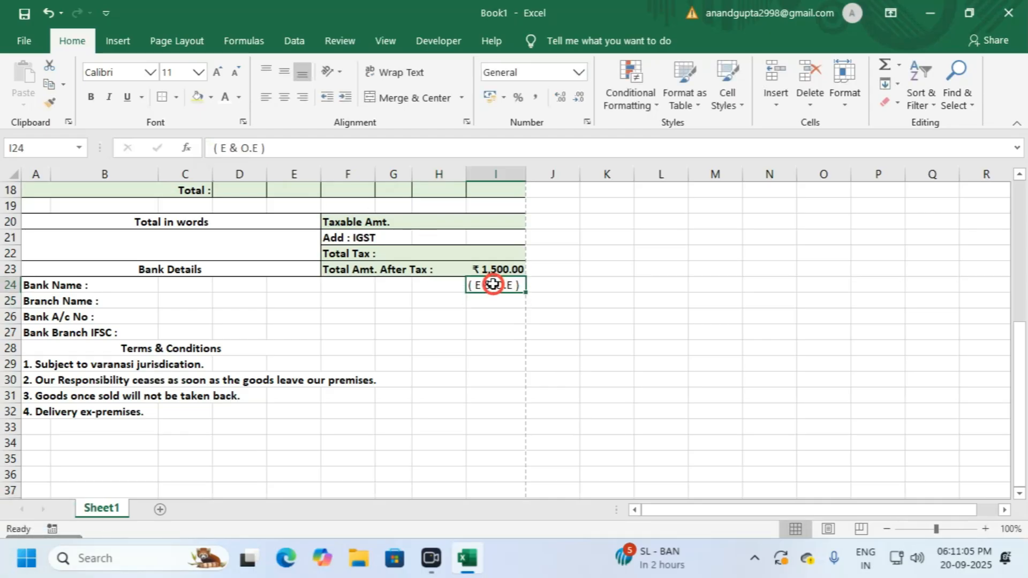
left_click(237, 74)
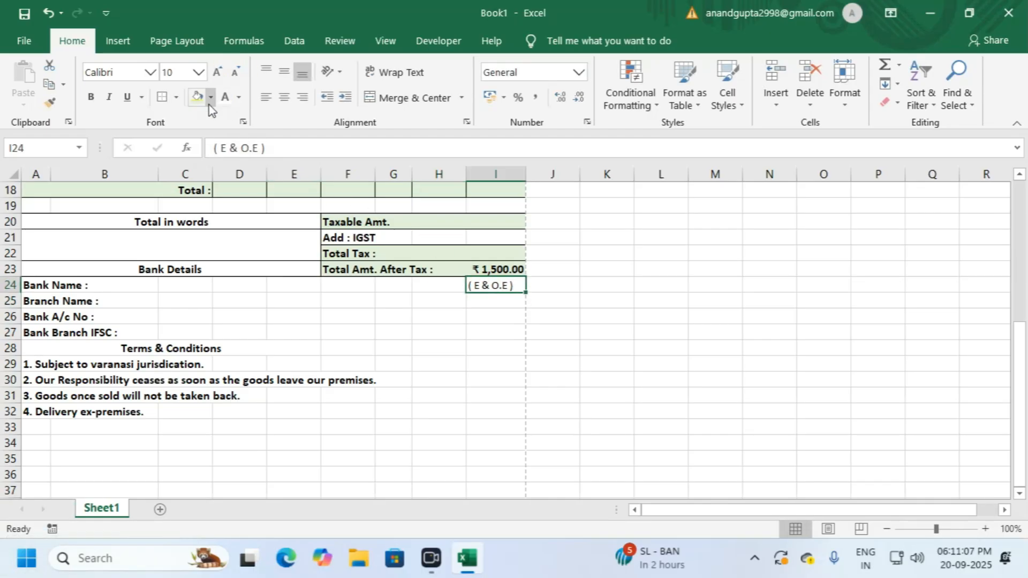
left_click(304, 99)
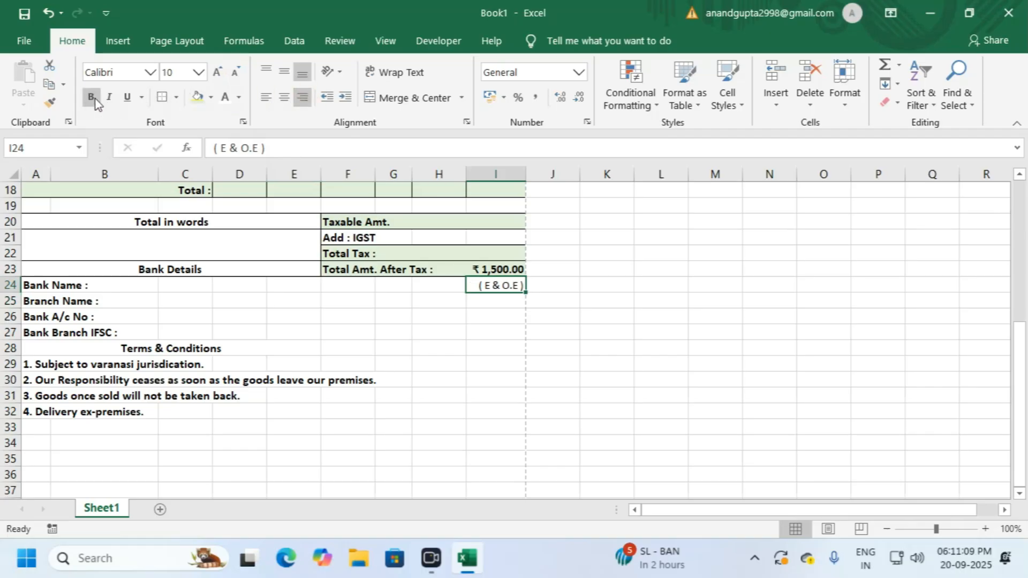
left_click(420, 302)
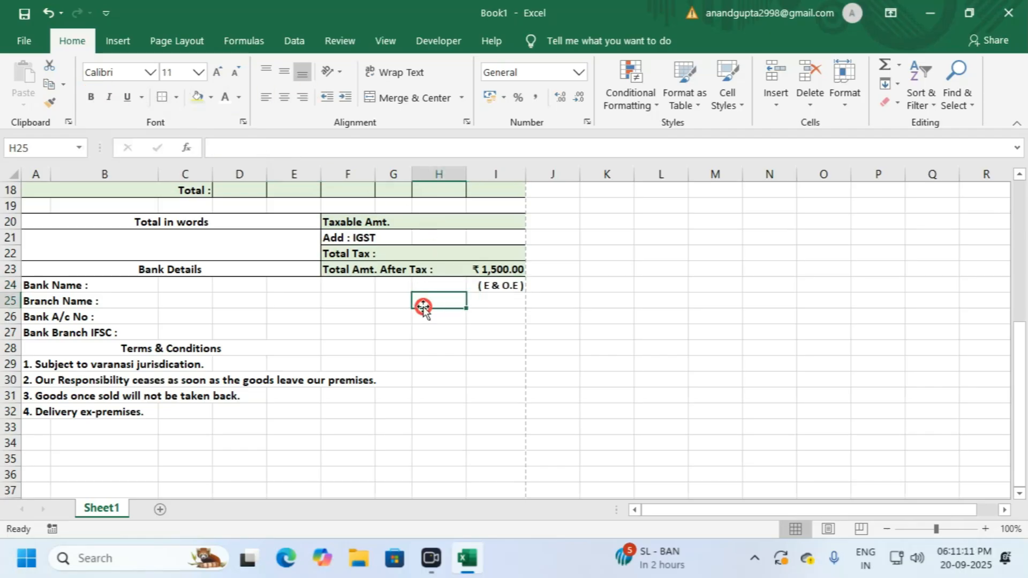
left_click(344, 303)
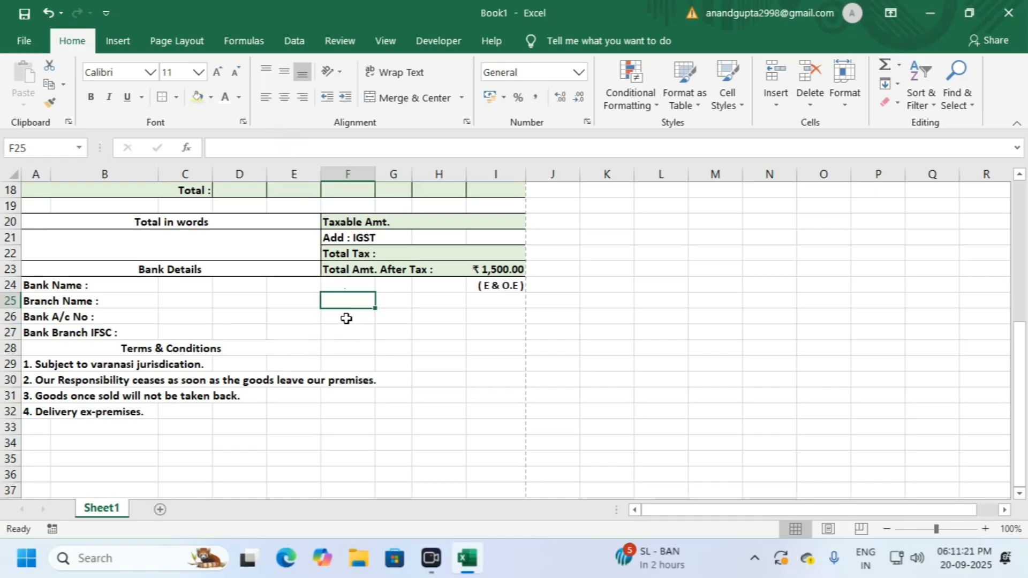
left_click_drag(344, 300, 425, 302)
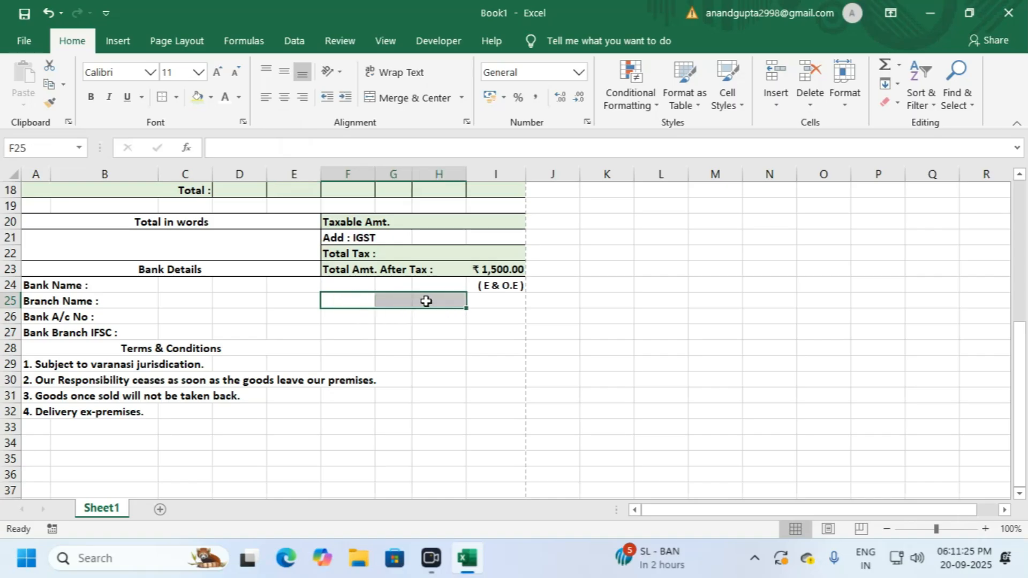
left_click(346, 300)
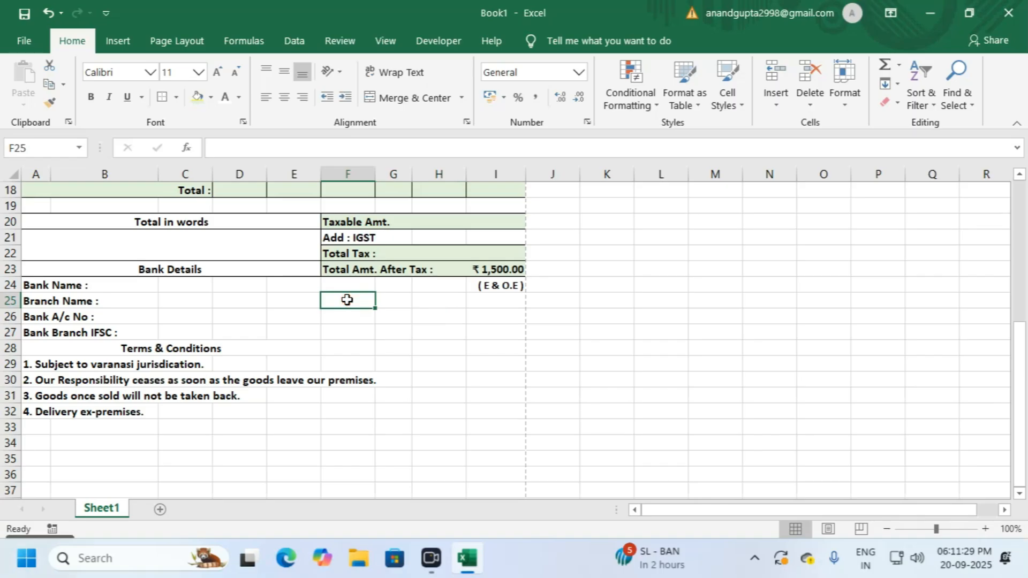
Step: Enter 'Gst Payable on reverse charge' in F25 and 'N.A.' in I25
type("Gst")
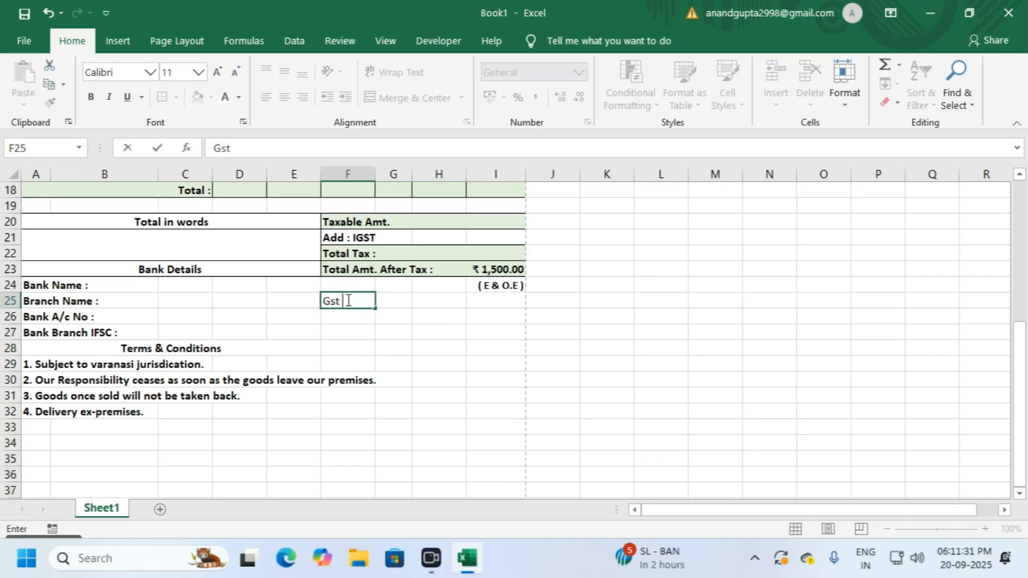
type(" Payable on")
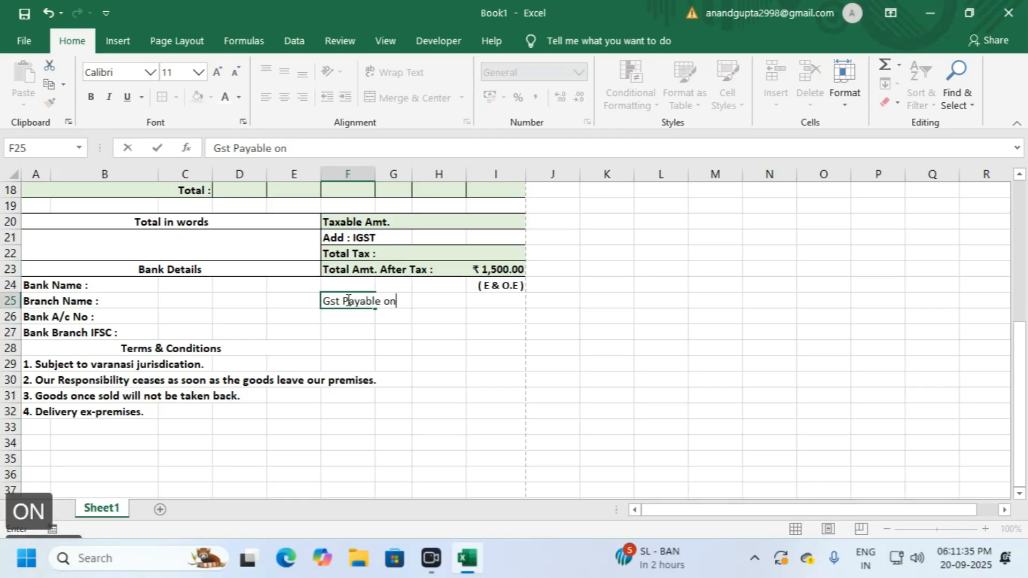
type(" reverse charge")
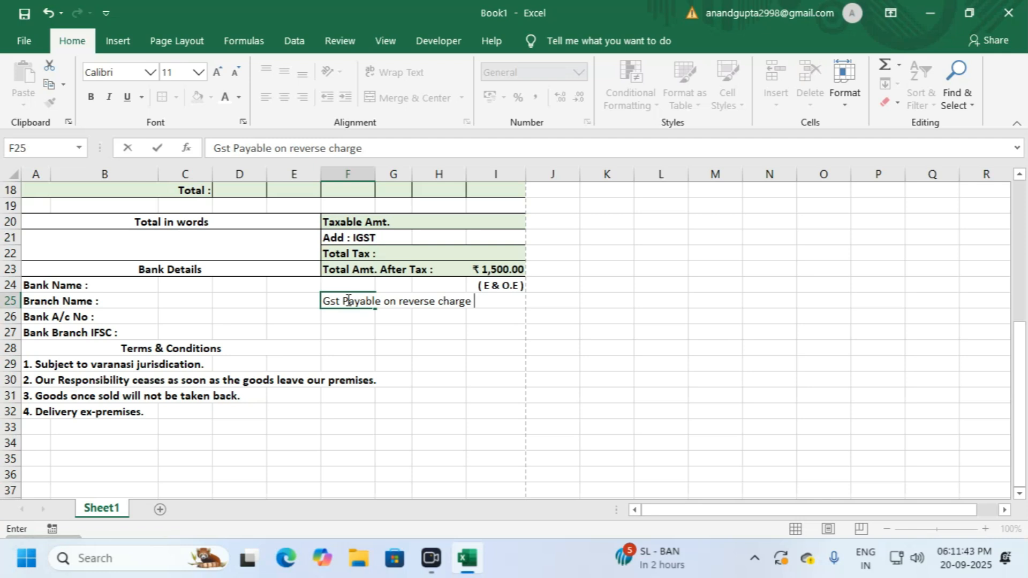
key("Tab")
key("Tab")
key("Tab")
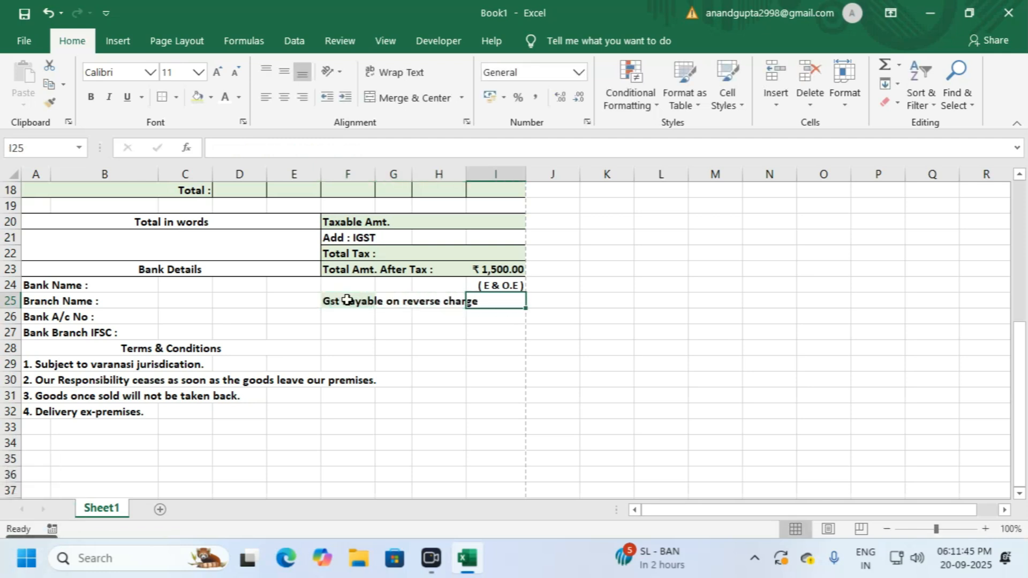
type("N>A")
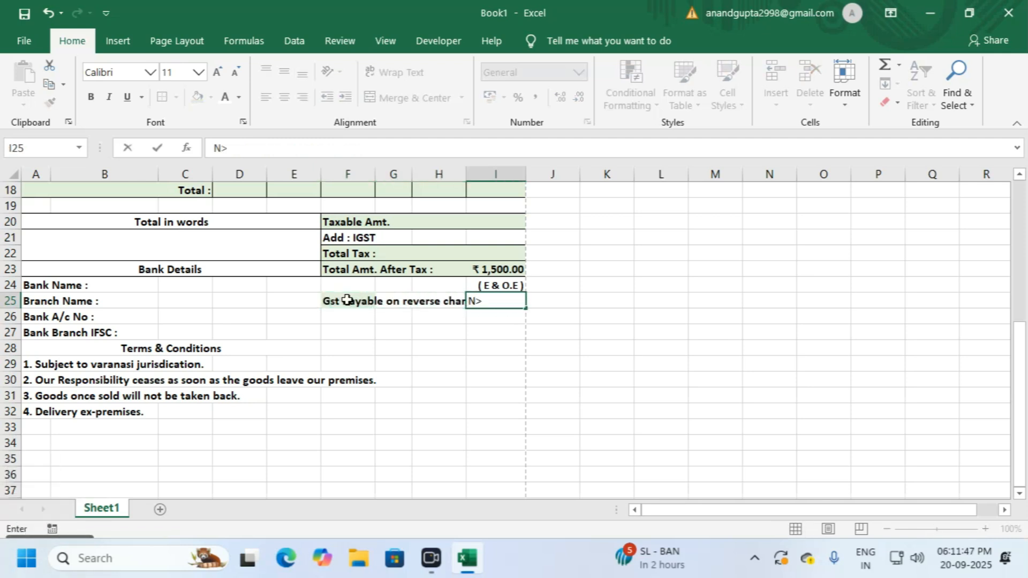
key("BackSpace")
key("BackSpace")
type(".")
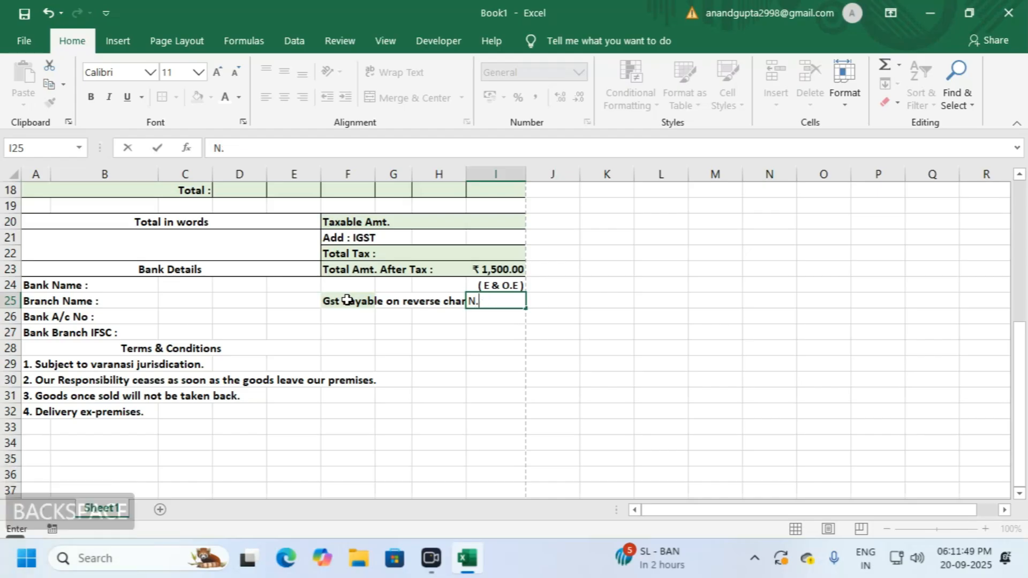
type("A.")
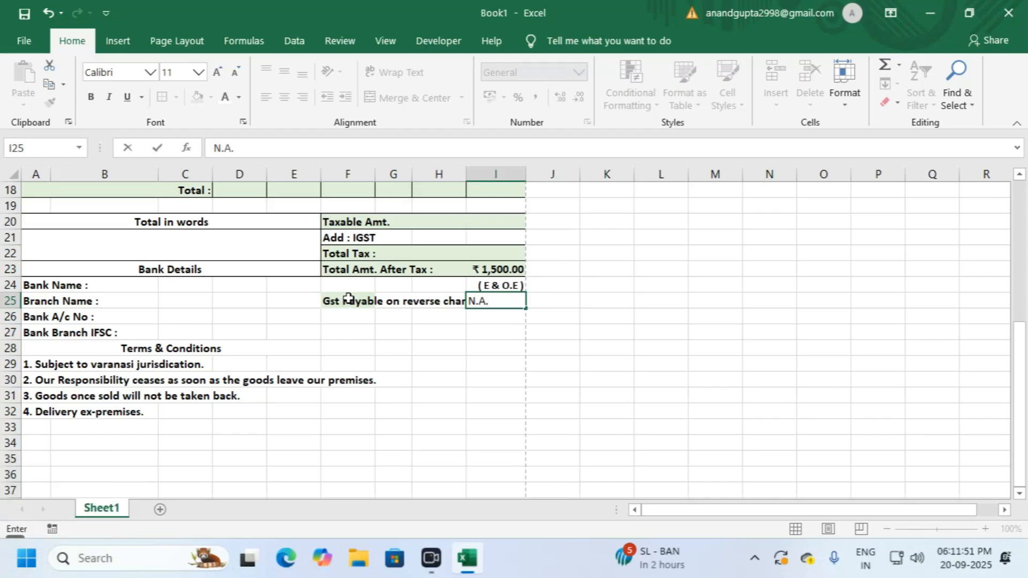
left_click(456, 333)
Step: Make the N.A. value in I25 right-aligned and bold
left_click(489, 315)
left_click(485, 299)
left_click(303, 98)
left_click(92, 97)
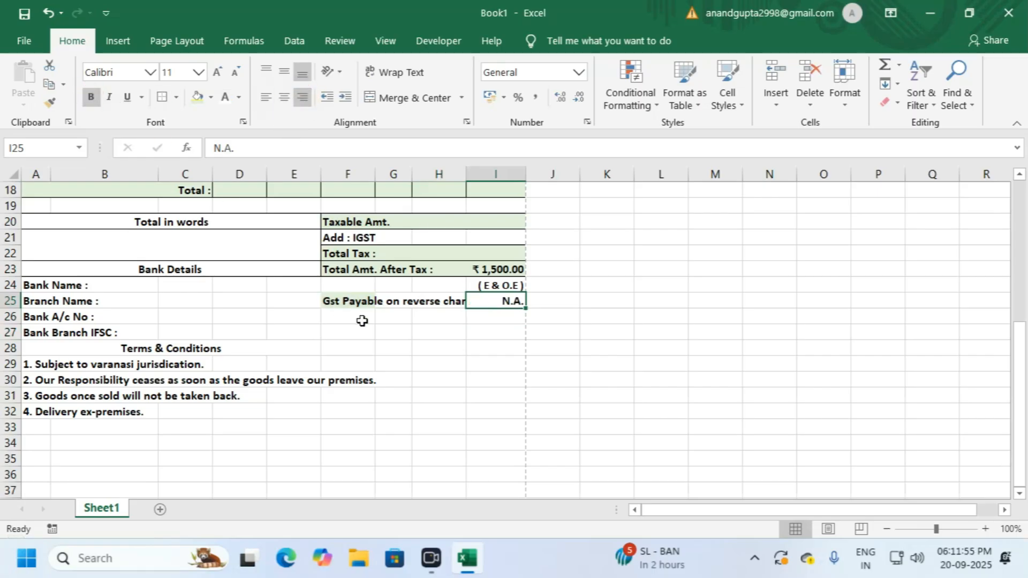
left_click(391, 333)
left_click(452, 302)
left_click(470, 300)
left_click(436, 300)
left_click(342, 301)
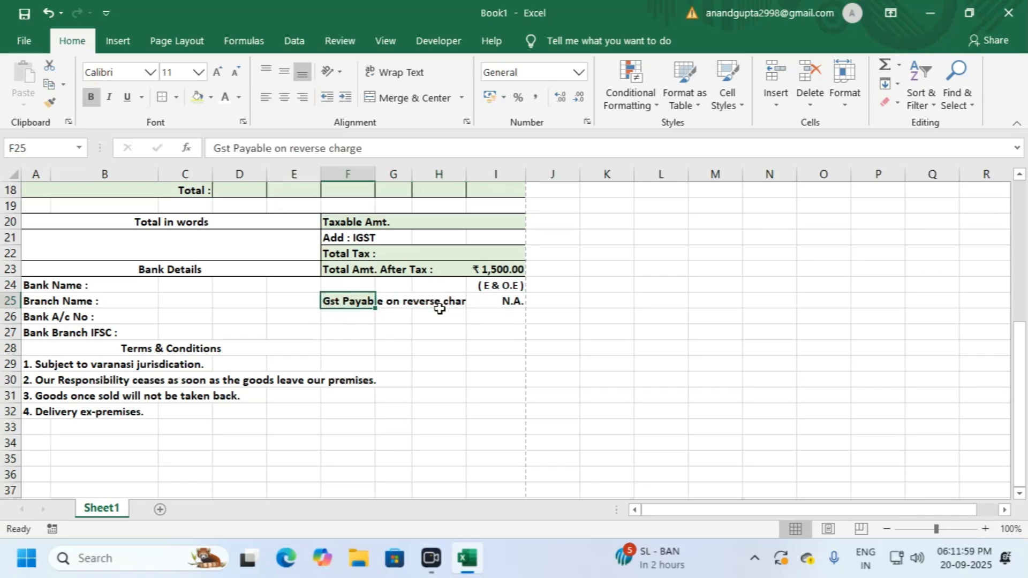
Step: Shrink the reverse-charge note one size and merge it across F25:H25
left_click(234, 75)
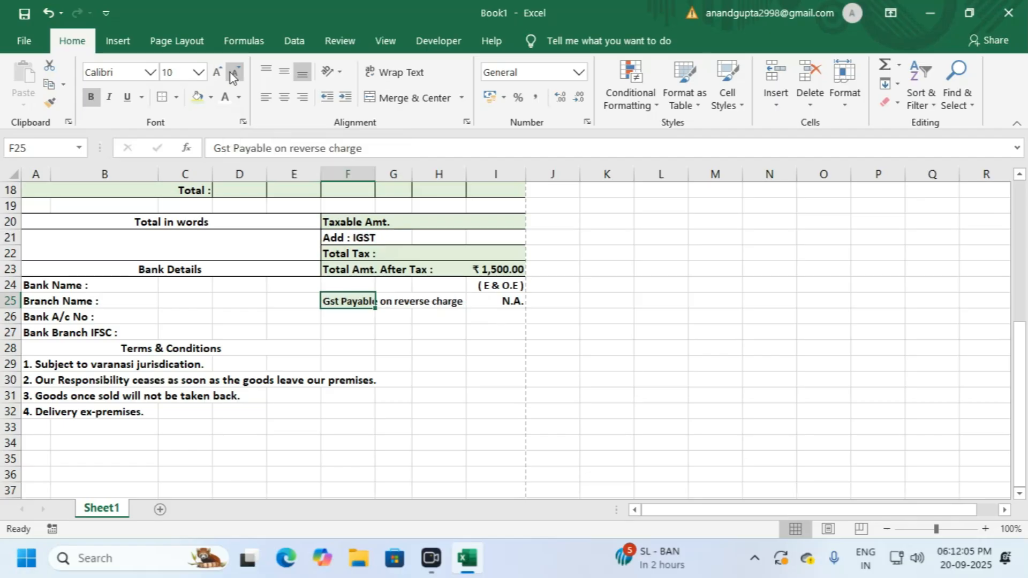
left_click(399, 328)
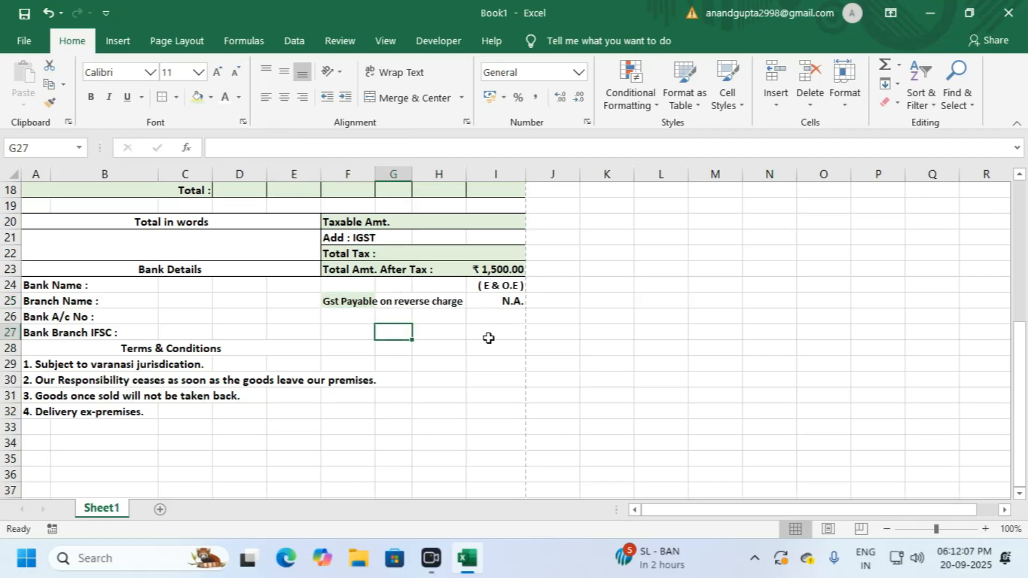
left_click_drag(334, 299, 423, 296)
left_click(412, 98)
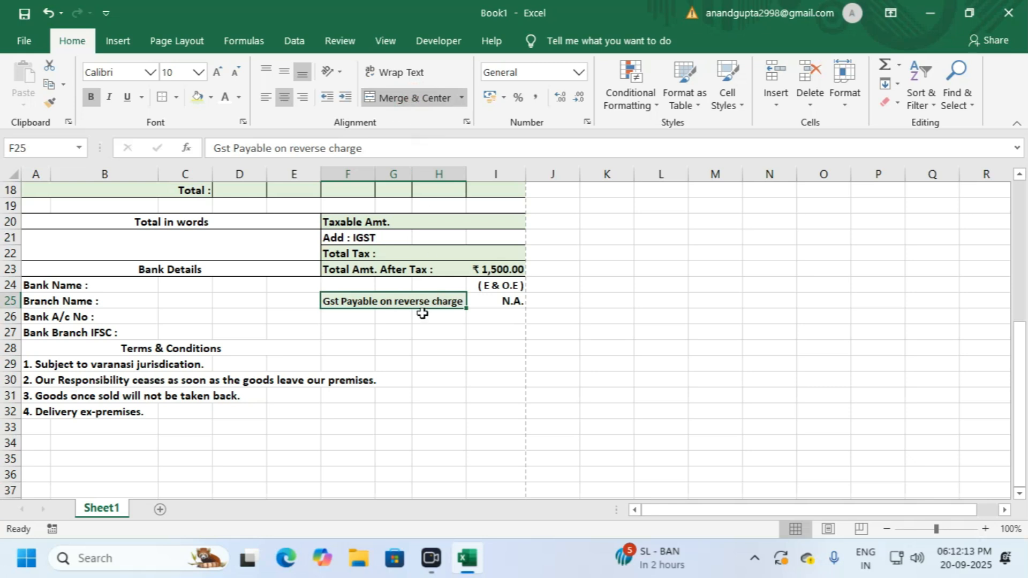
Step: Apply All Borders to F25:I25, boxing the note and its N.A. value
left_click_drag(423, 298, 482, 298)
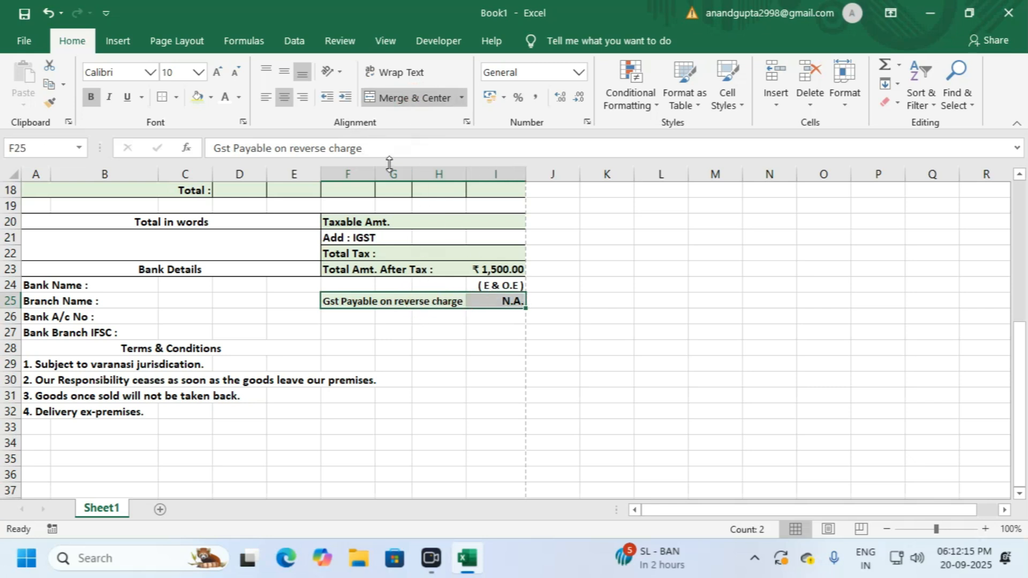
left_click(176, 98)
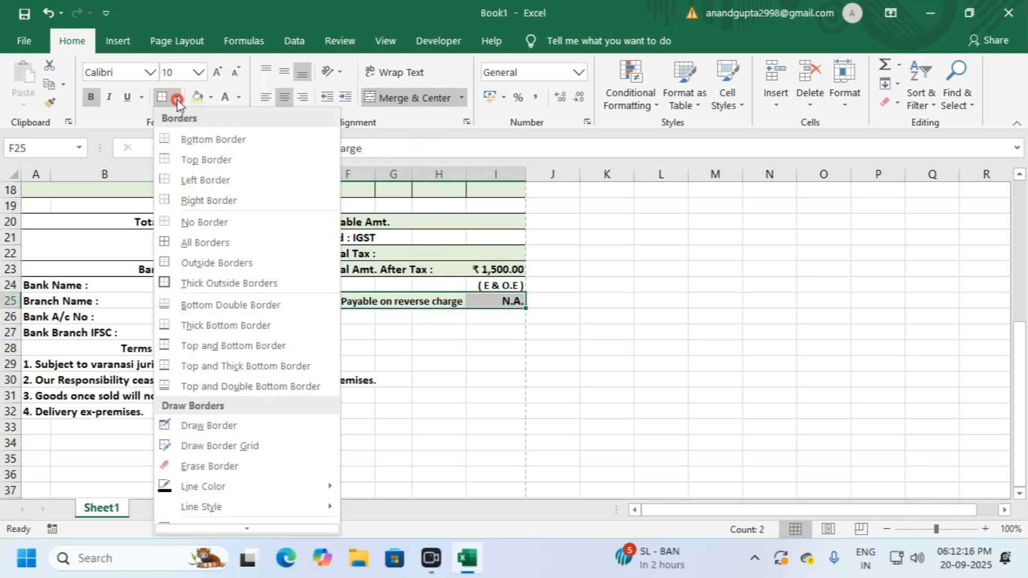
left_click(199, 246)
left_click(476, 336)
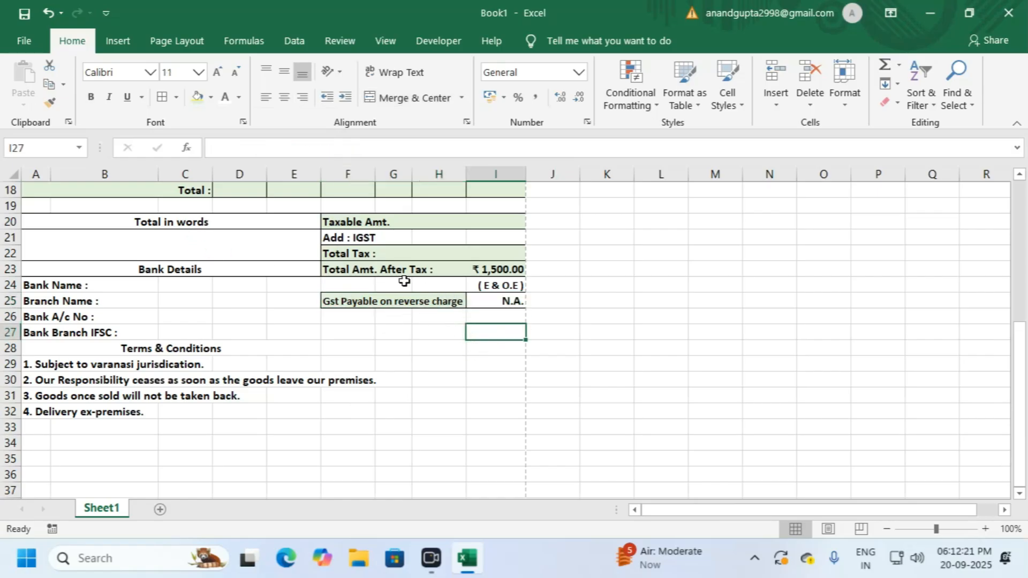
Step: Merge F24:I24 and right-align the E & O.E note
left_click_drag(344, 278, 488, 285)
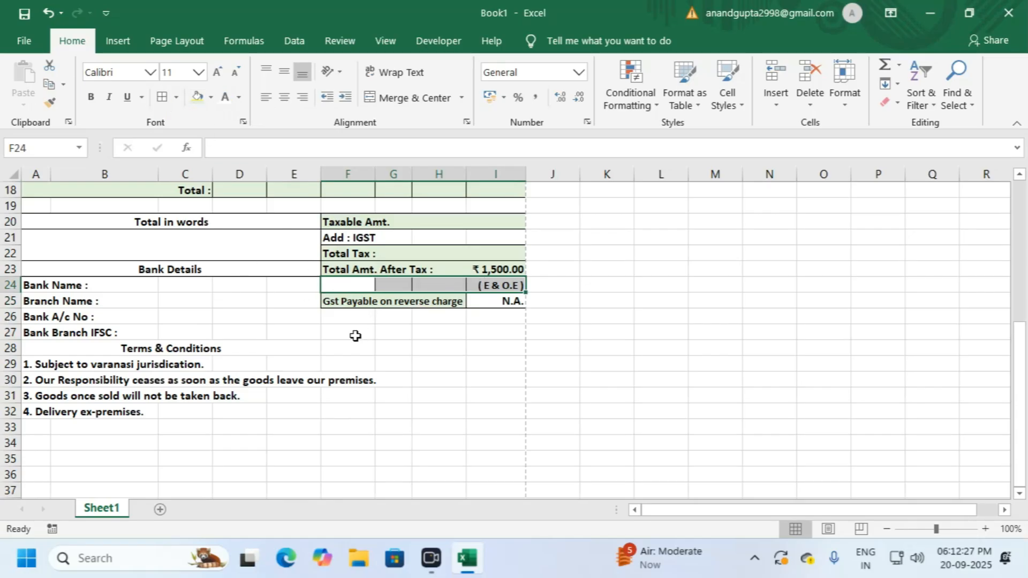
left_click(418, 98)
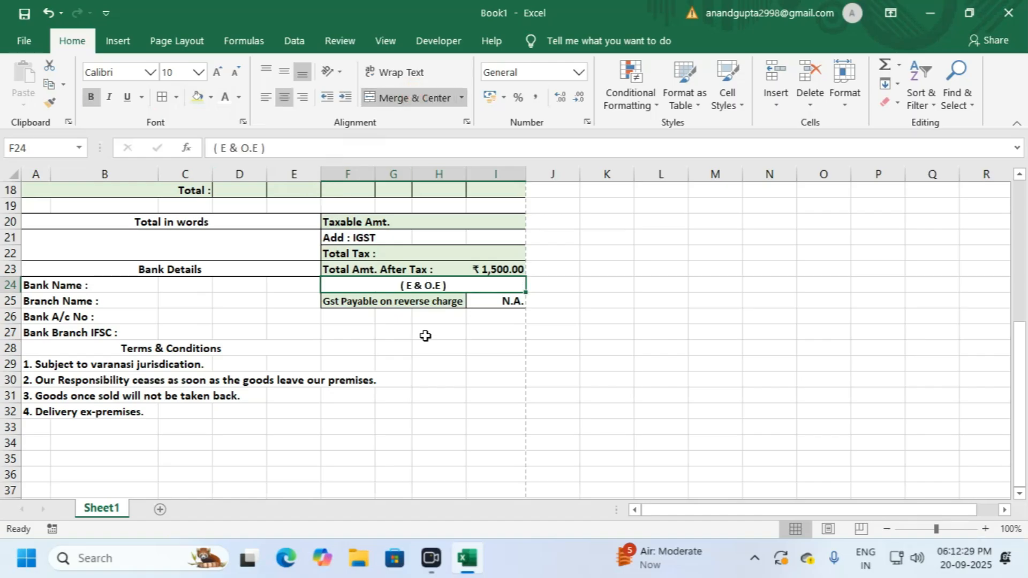
left_click(303, 98)
left_click(446, 335)
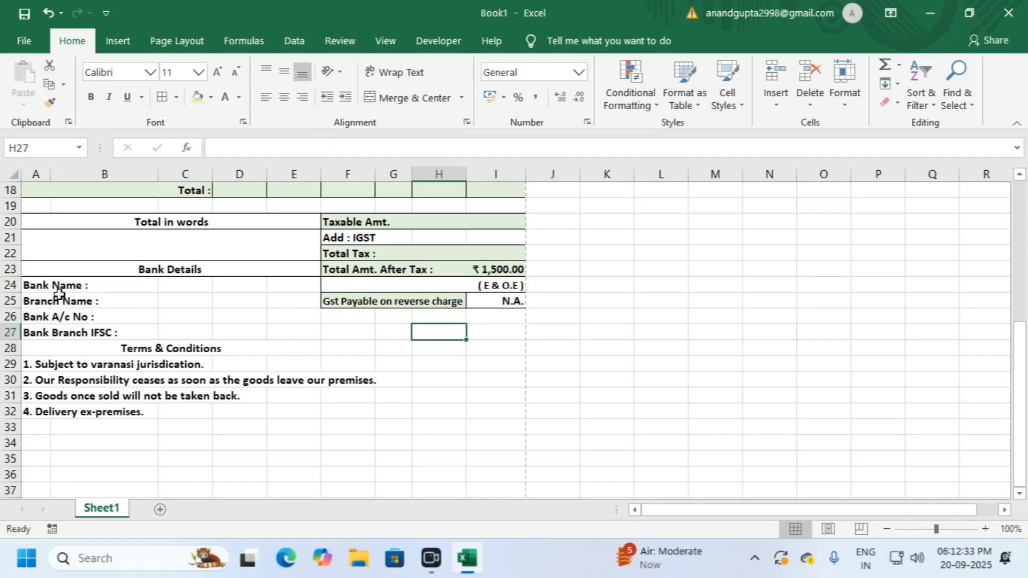
Step: Put an outside border around the bank details block A24:E27
left_click_drag(63, 284, 99, 333)
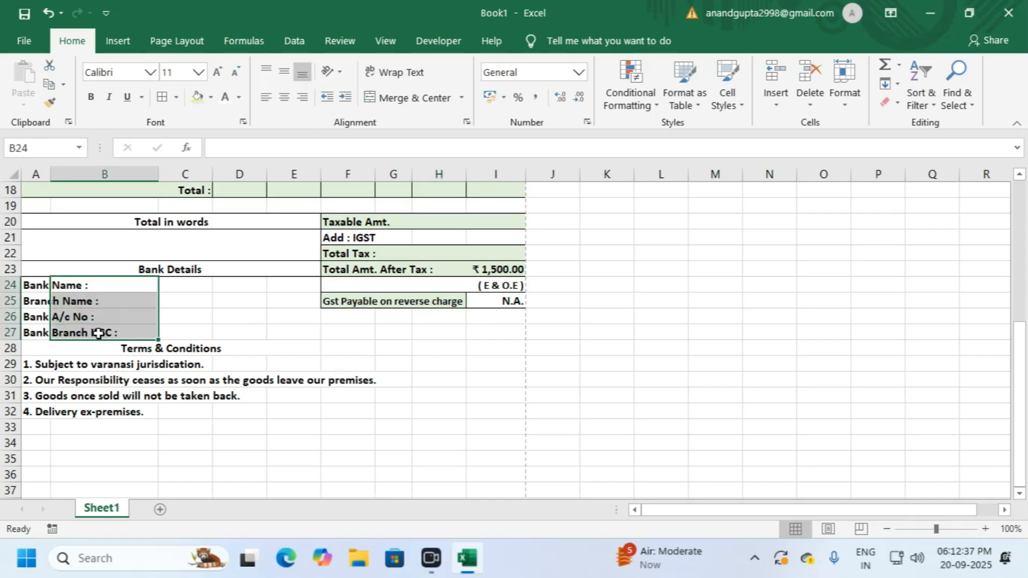
left_click_drag(28, 284, 294, 338)
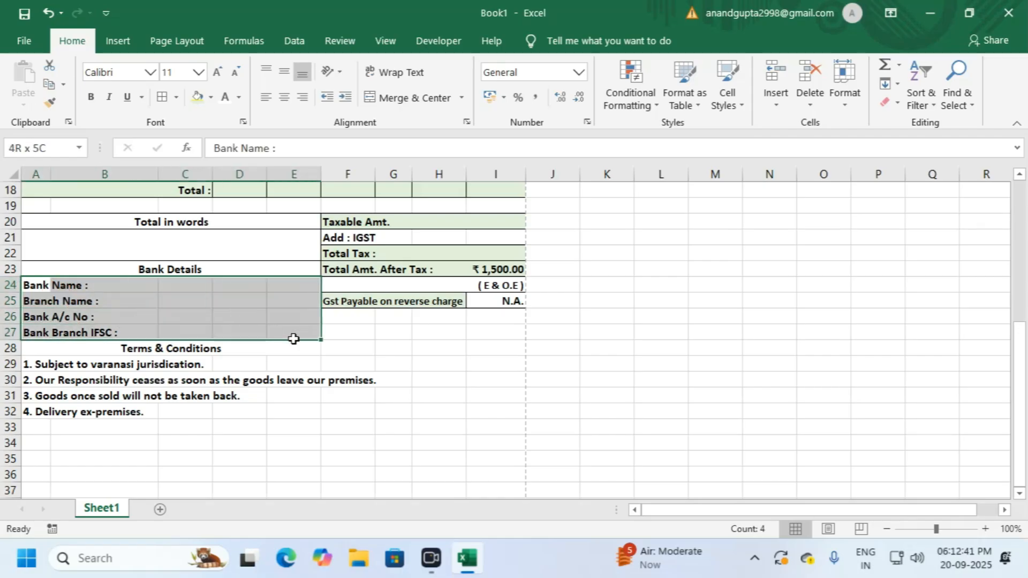
left_click(176, 97)
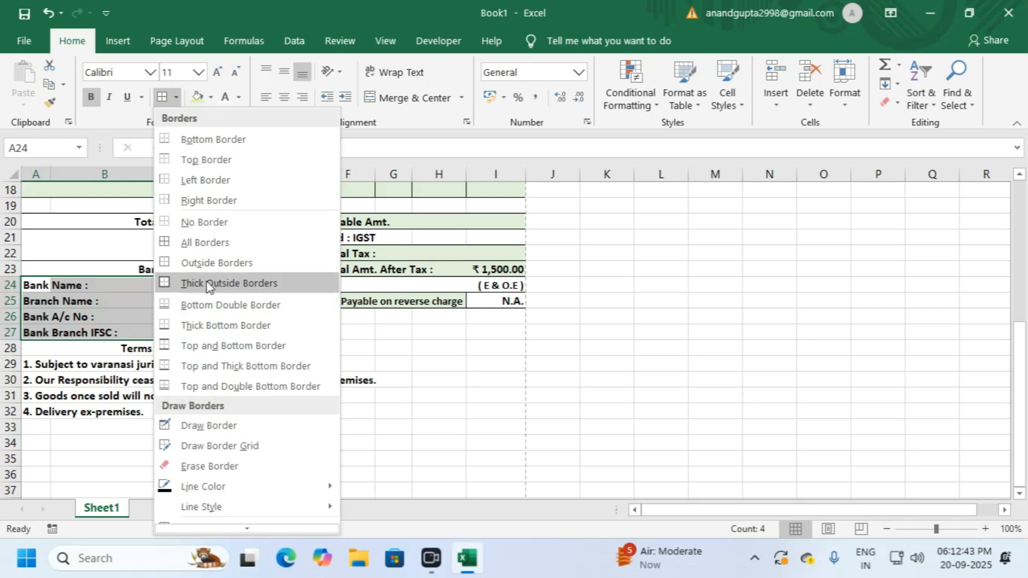
left_click(231, 264)
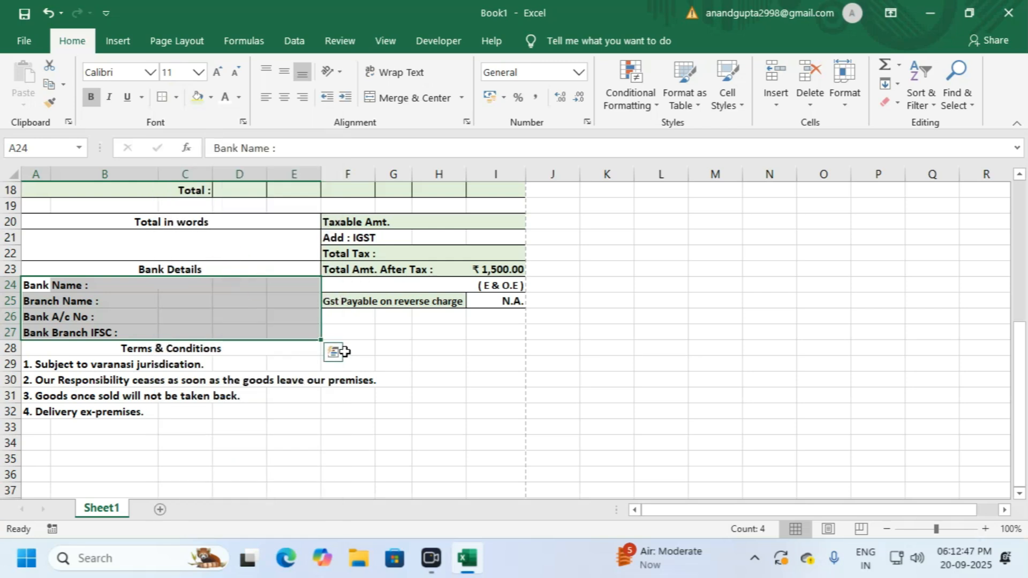
left_click(365, 337)
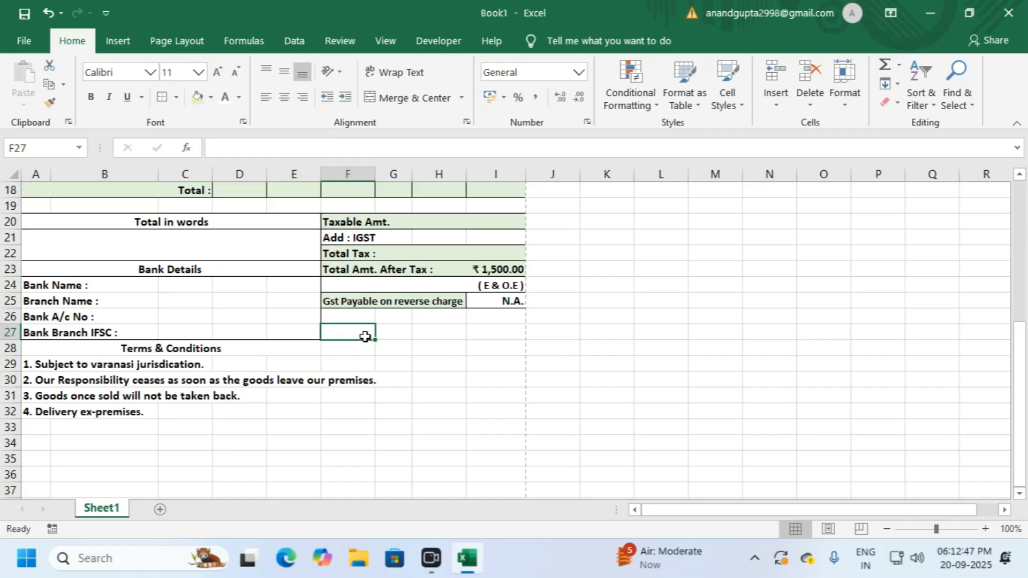
Step: Put an outside border around the Terms & Conditions heading
left_click(91, 350)
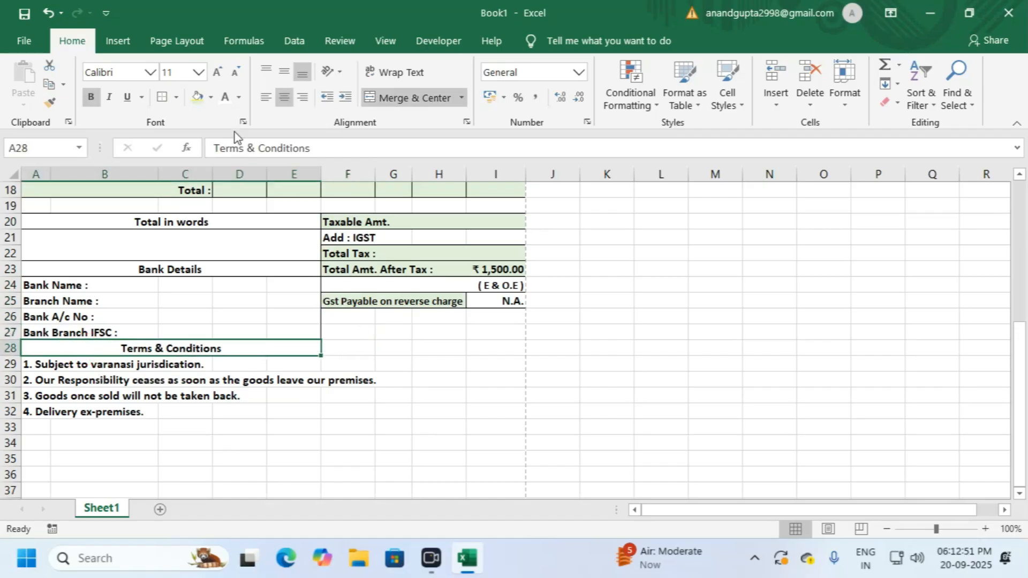
left_click(163, 97)
left_click(241, 378)
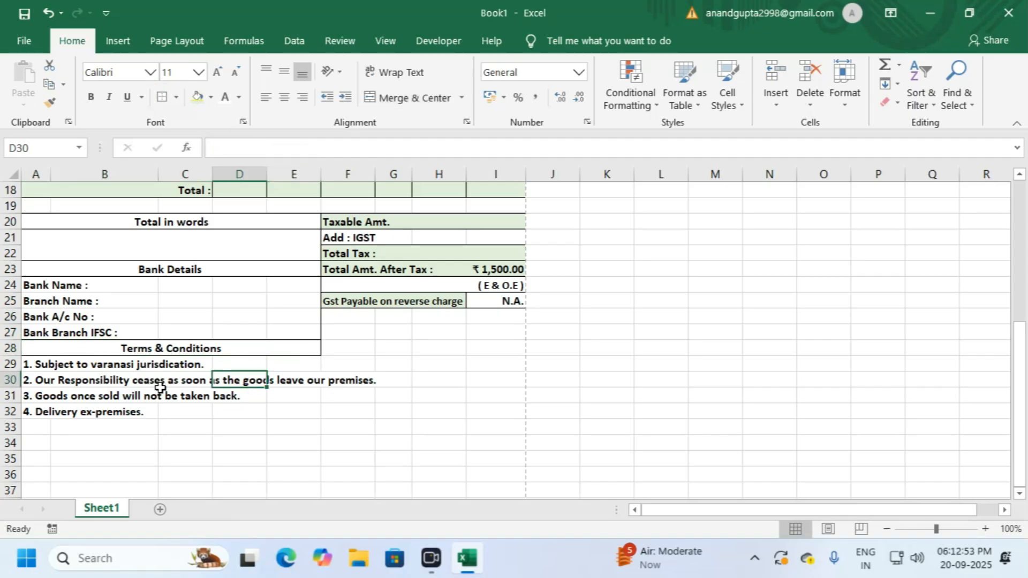
Step: Put an outside border around the terms block A29:E33
left_click_drag(30, 364, 318, 412)
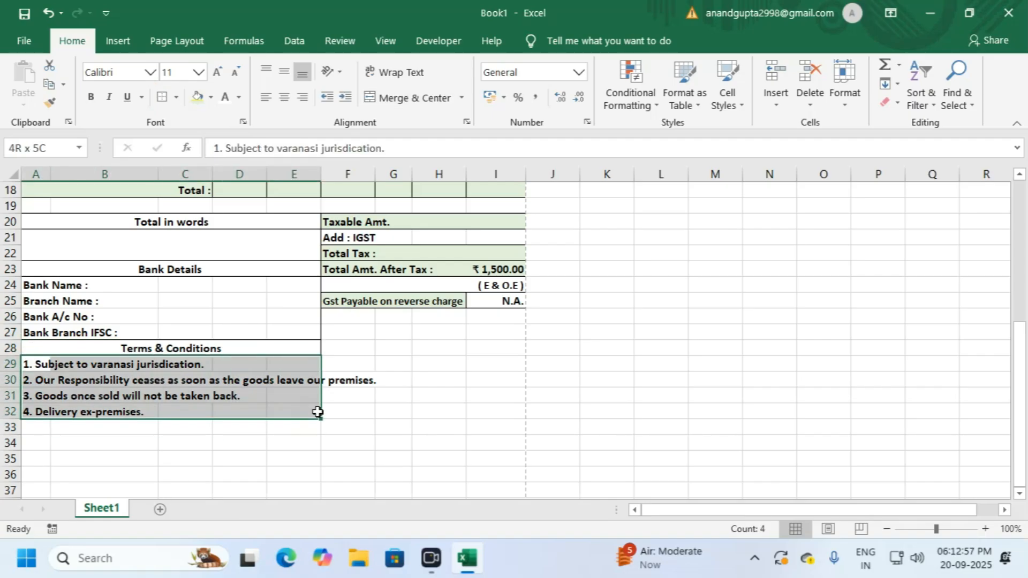
left_click_drag(317, 412, 282, 425)
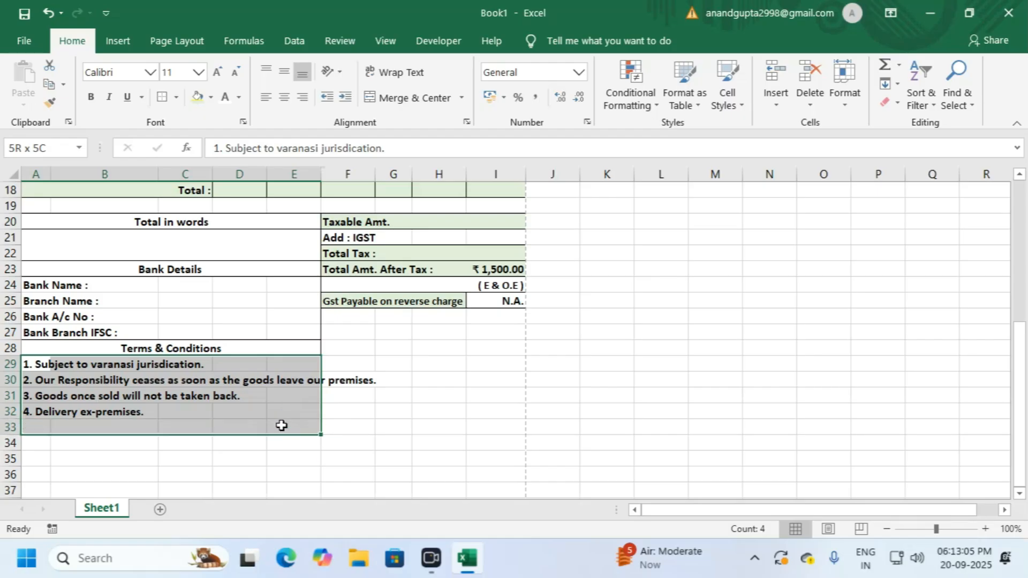
left_click(163, 98)
left_click(234, 405)
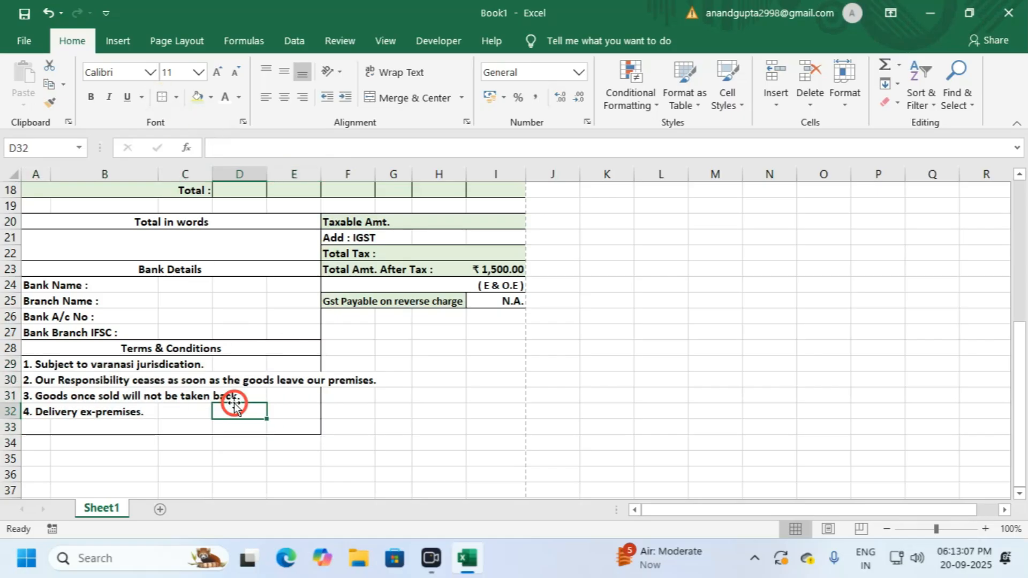
left_click(379, 399)
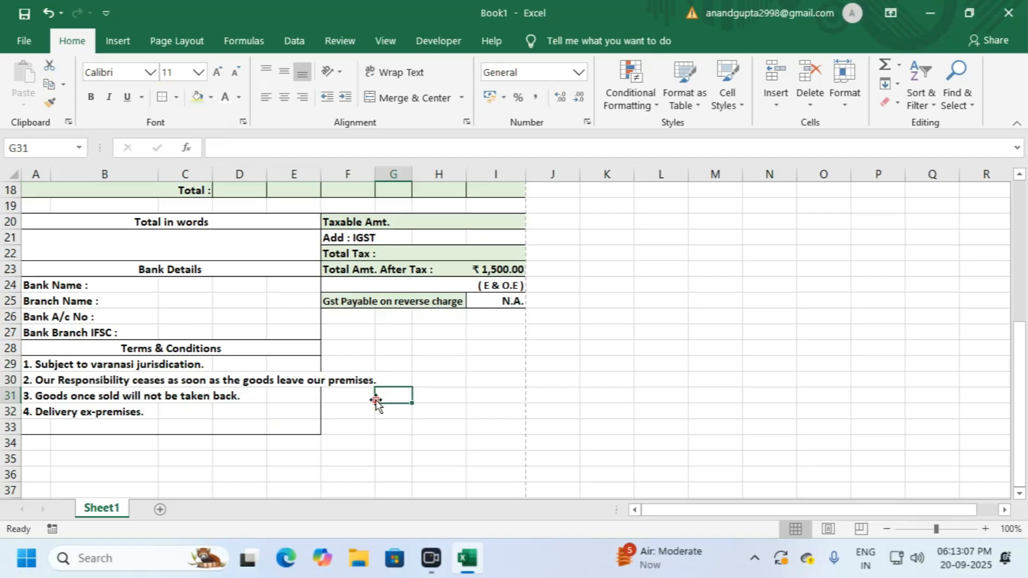
left_click(300, 380)
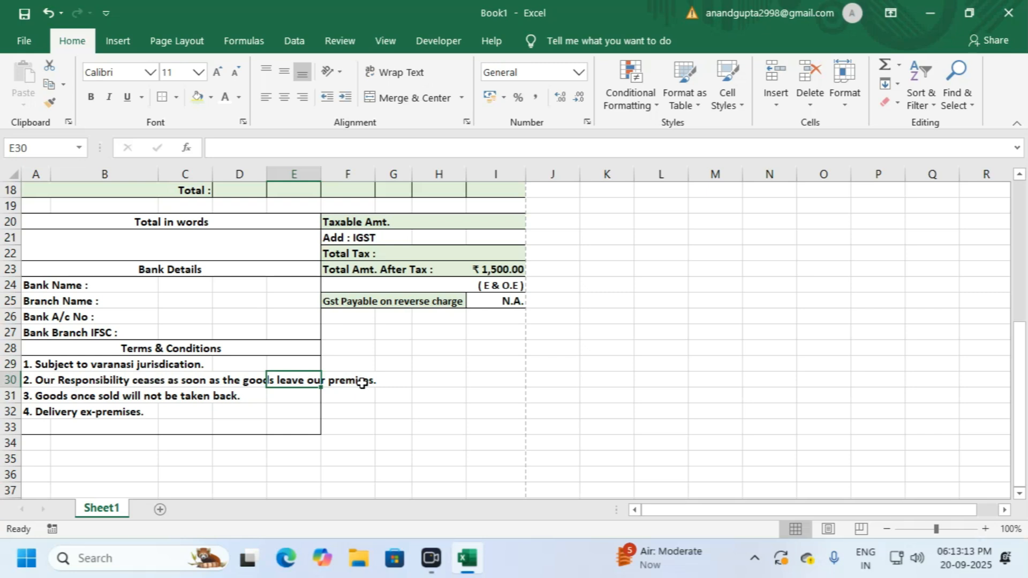
Step: Reduce the four terms in A29:A32 from font size 11 to 9
left_click_drag(40, 366, 39, 411)
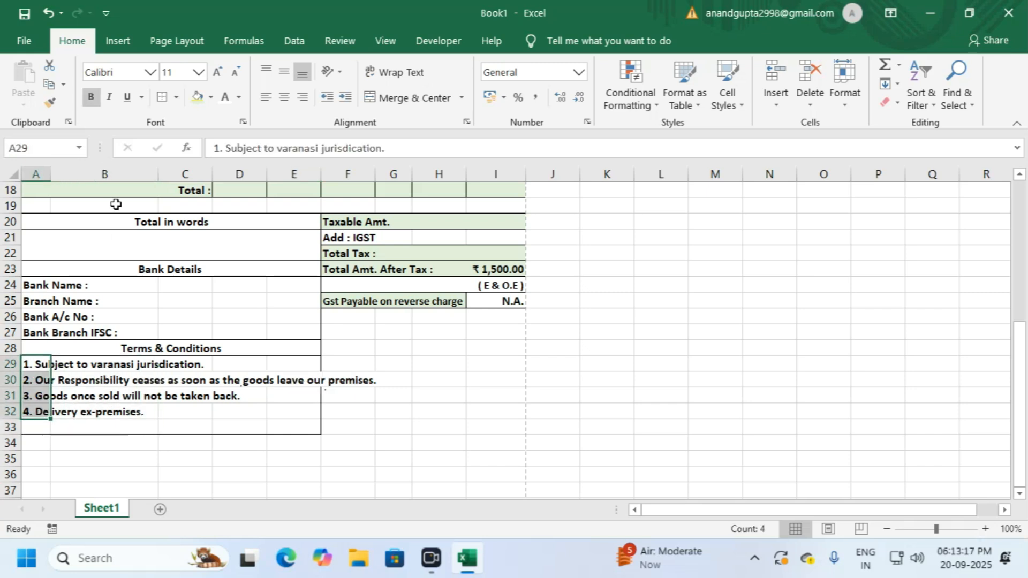
left_click(234, 73)
left_click(235, 73)
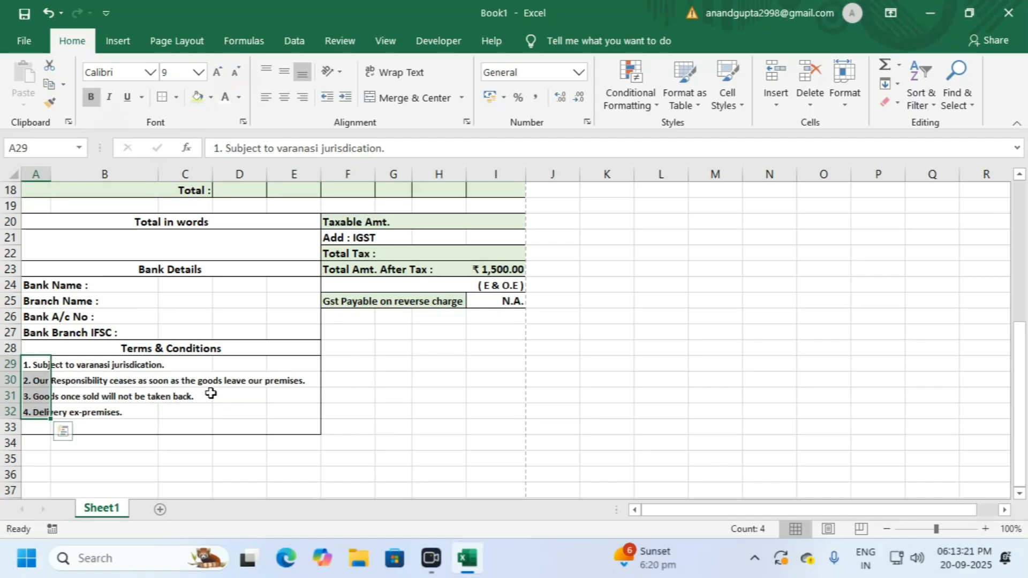
left_click(240, 381)
left_click(293, 377)
left_click_drag(410, 378, 428, 379)
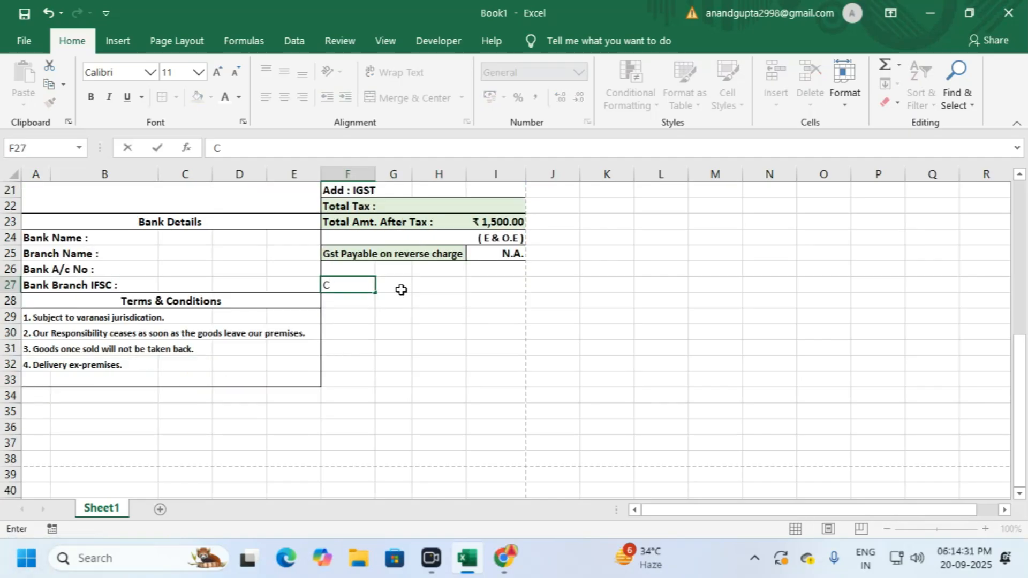
Step: Type the 'Certified that…true and correct.' sentence in F27 and 'For Varanasi Freight Tools' in F28
type("ertified tha")
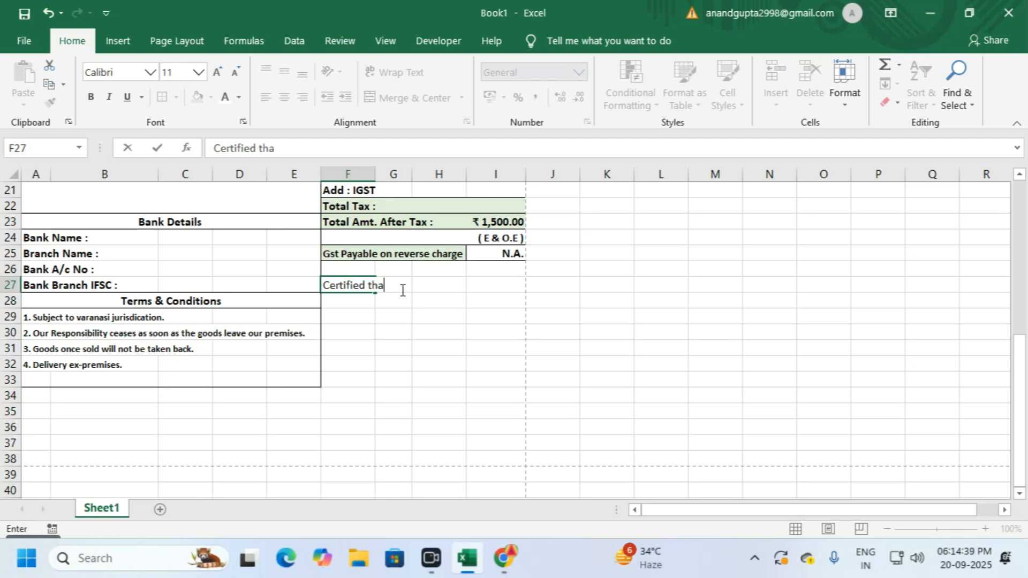
type("t the particular given above are true and correct.")
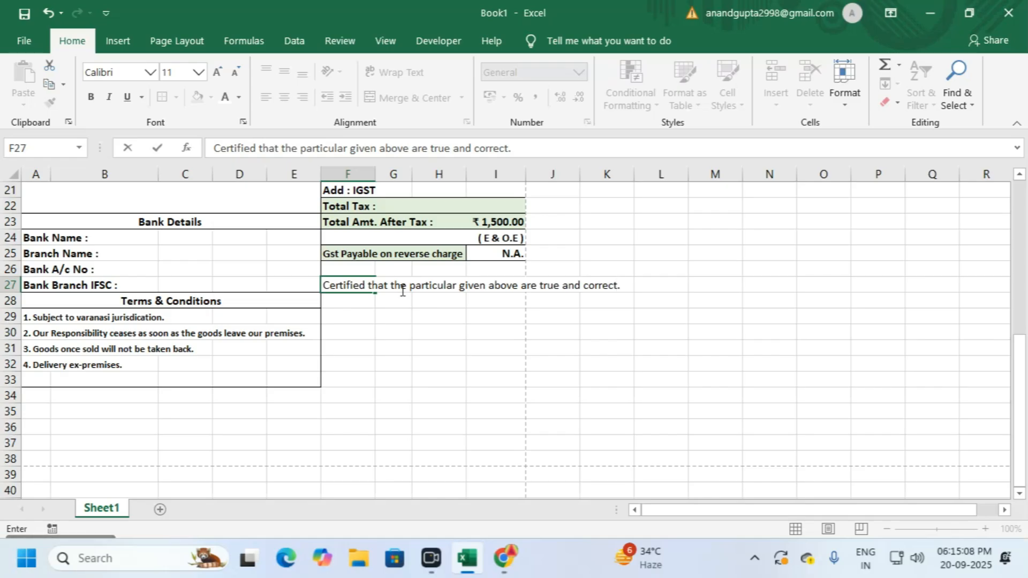
key("Return")
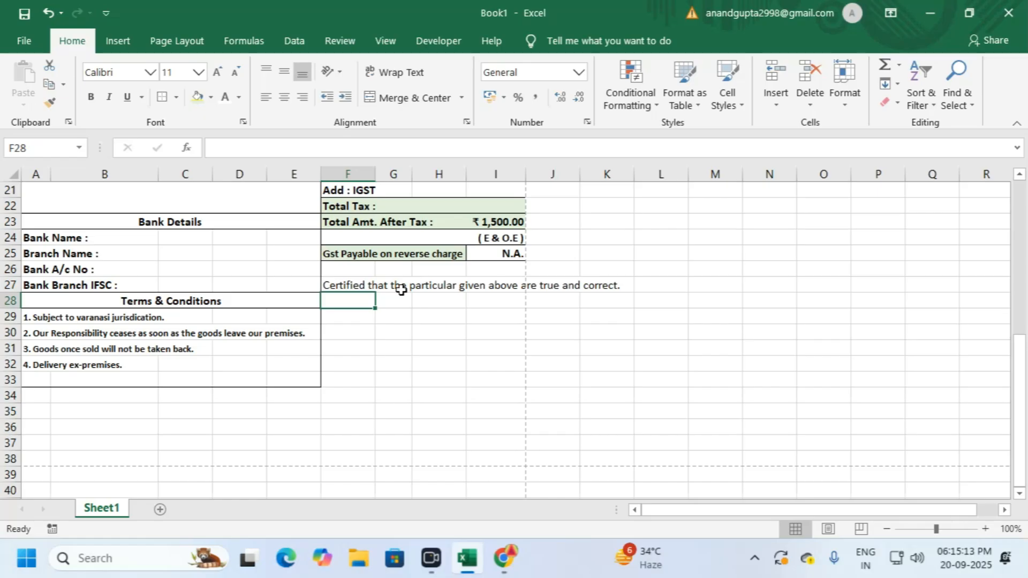
type("For")
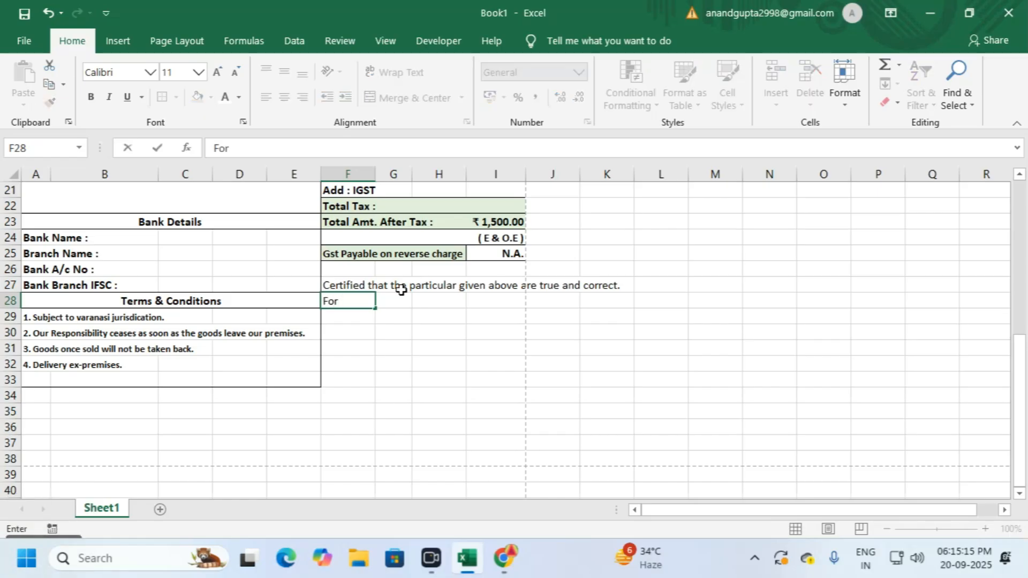
type("Varanasi Freight Tools")
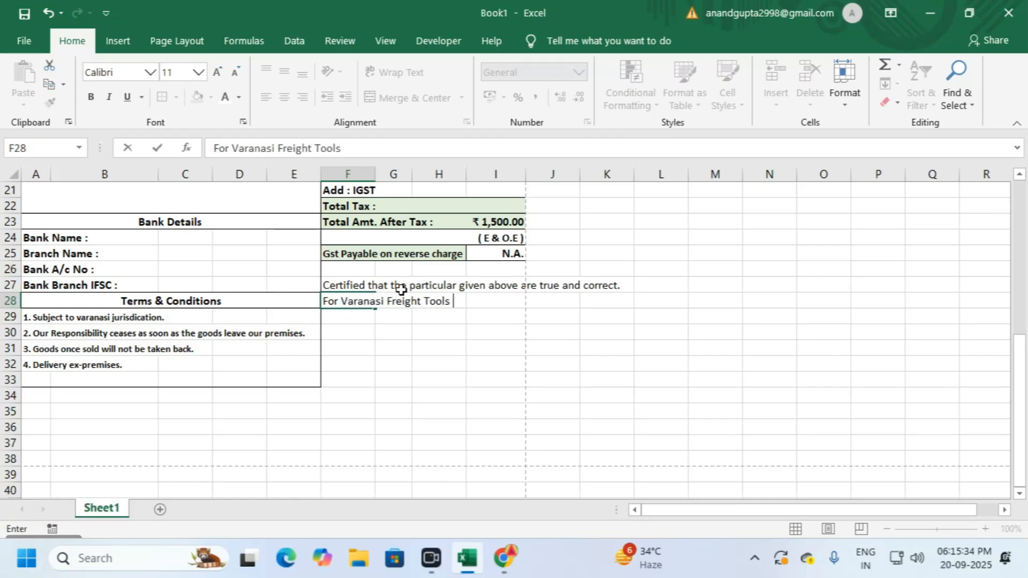
key("Return")
scroll(401, 289, "up", 1)
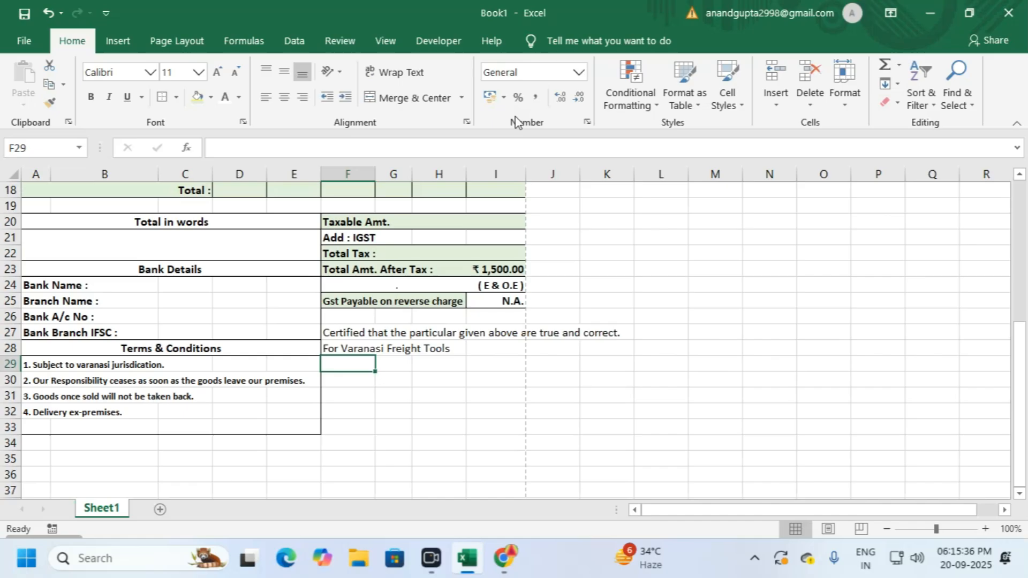
Step: Set the certification sentence's font size to 6
left_click(349, 333)
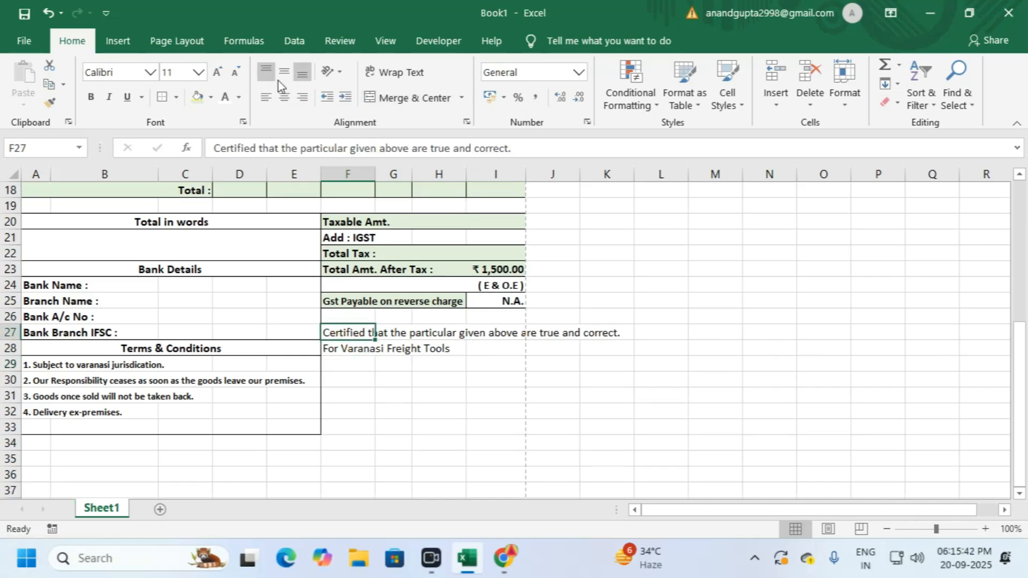
left_click(234, 72)
left_click(234, 72)
left_click(235, 78)
left_click(174, 71)
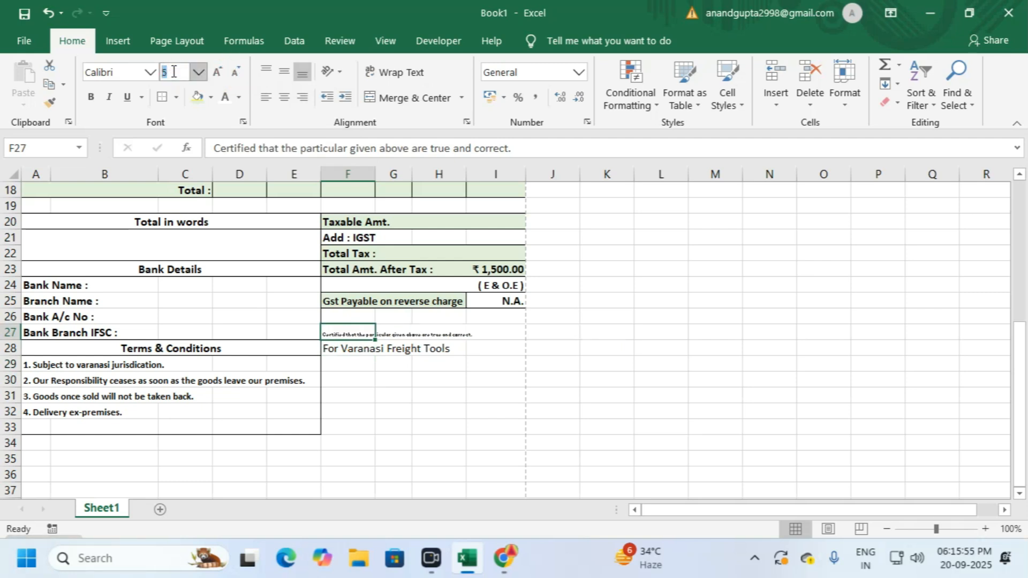
type("6")
key("Return")
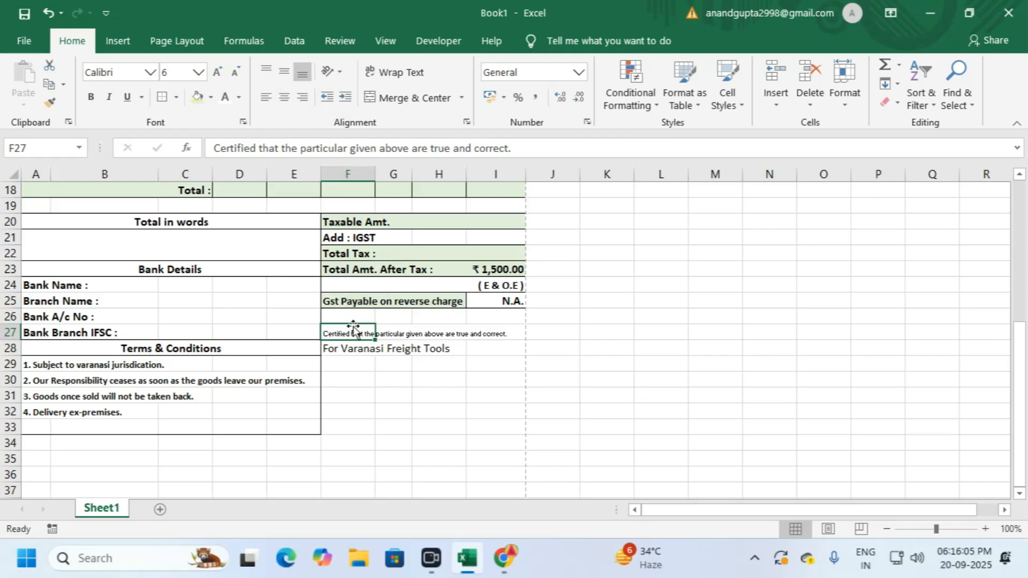
Step: Move the certification to F26:I26 and a bold, merged 'For Varanasi Freight Tools' to F27:I27
left_click_drag(353, 324, 495, 318)
left_click(409, 99)
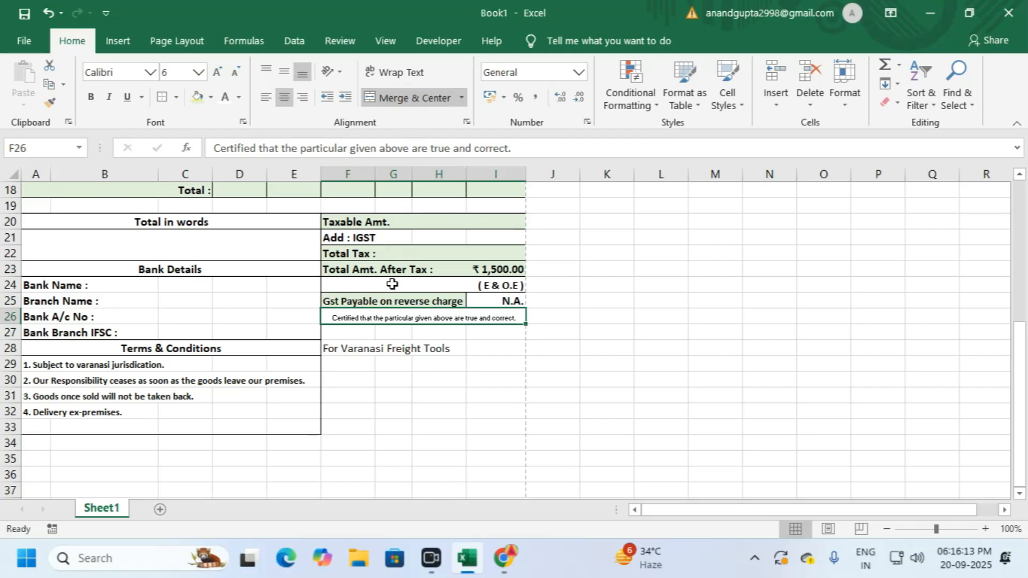
left_click(374, 349)
left_click_drag(369, 346, 484, 329)
left_click(412, 97)
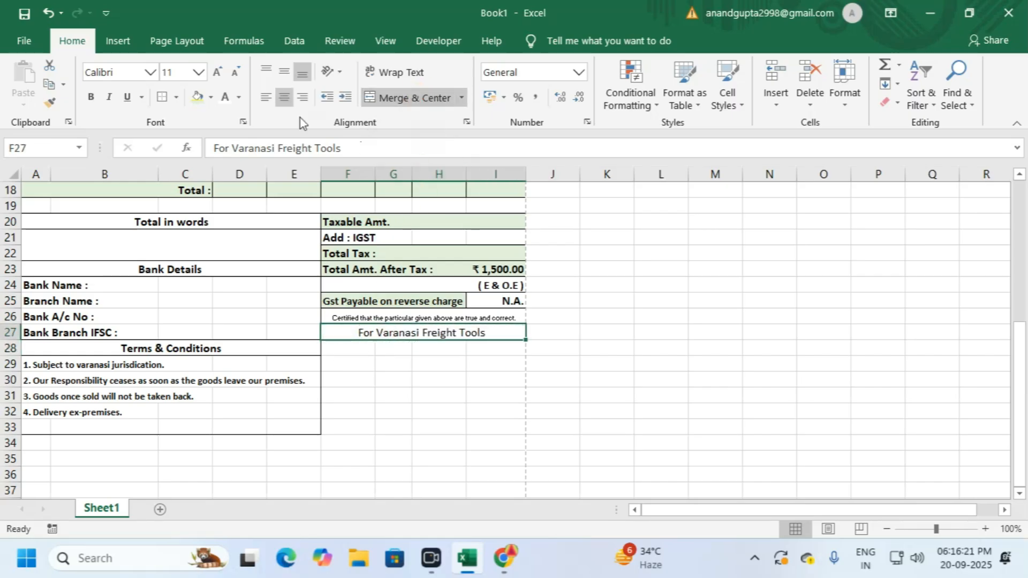
left_click(92, 98)
left_click(557, 334)
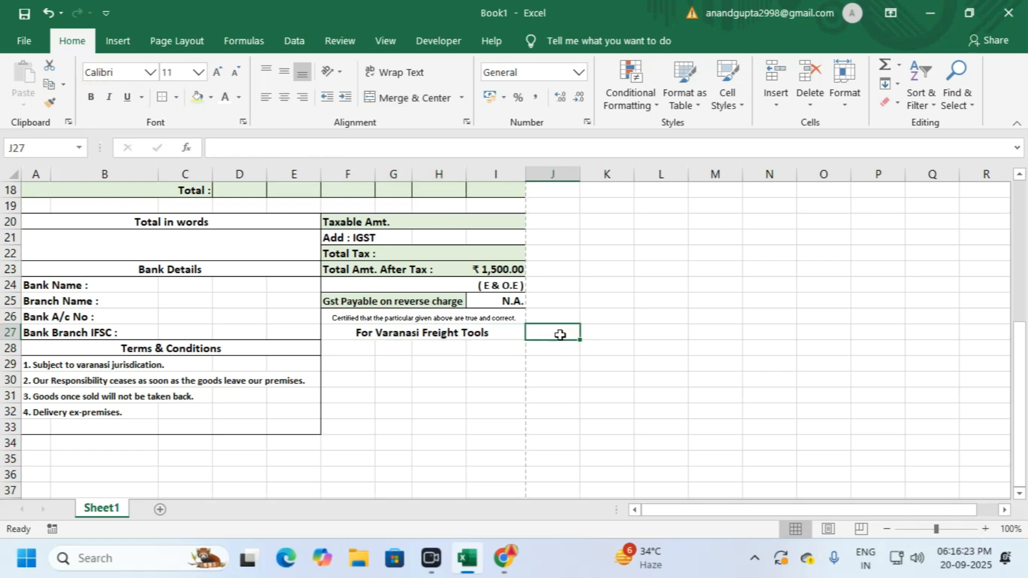
Step: Make the certification sentence bold at font size 5 and adjust row 26's height
left_click(368, 316)
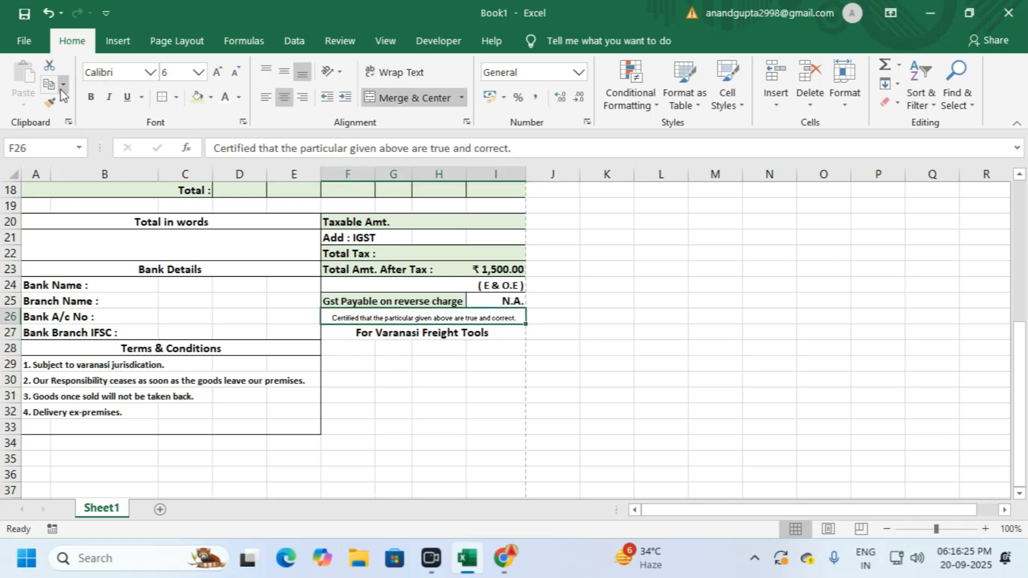
left_click(91, 98)
left_click(176, 71)
type("5")
key("Return")
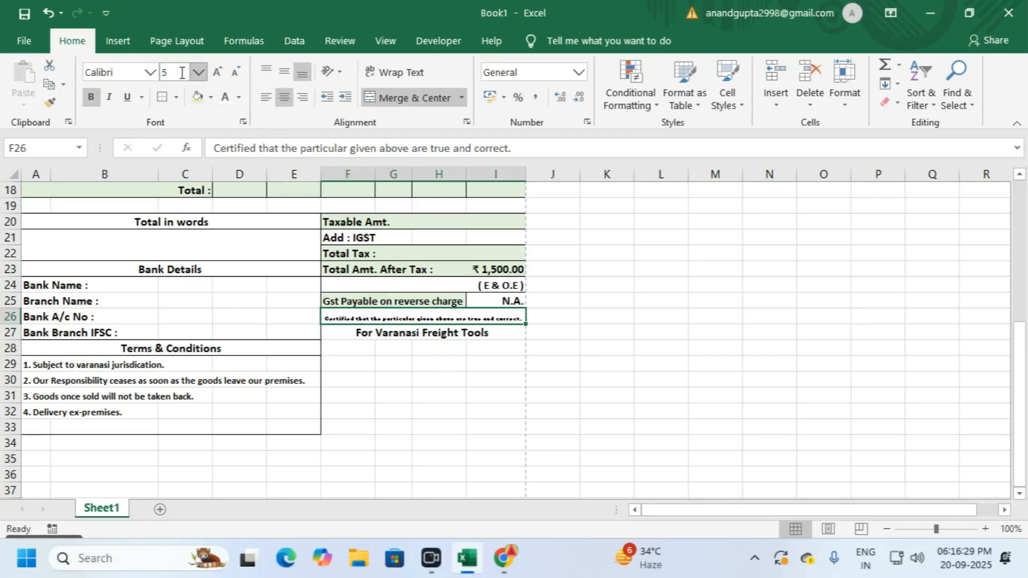
left_click(399, 366)
left_click(379, 317)
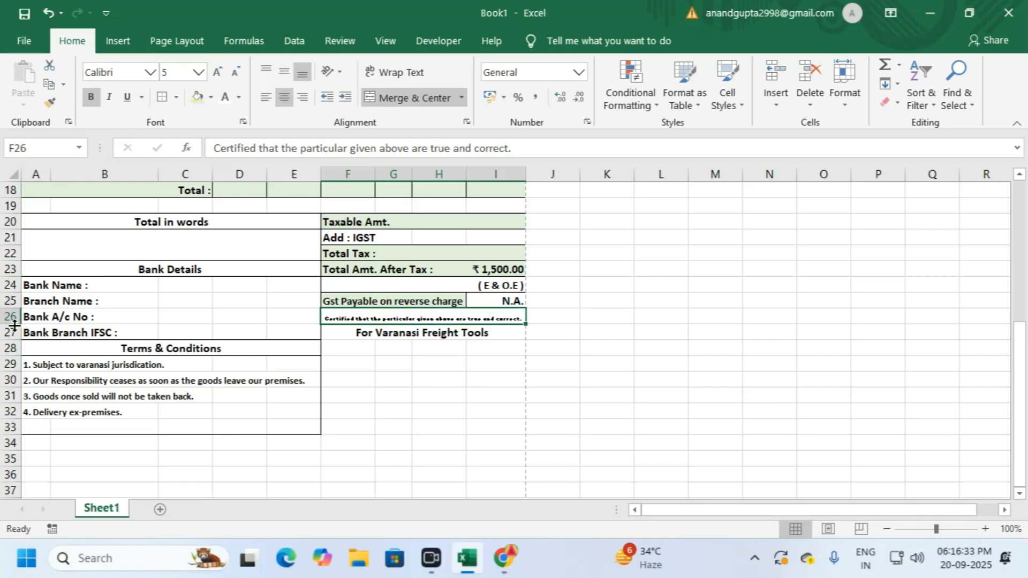
left_click_drag(15, 324, 15, 325)
Step: Try merging the certification block across F26:I27, then undo back to the previous layout
left_click_drag(368, 319, 390, 331)
left_click(375, 334)
left_click(408, 324)
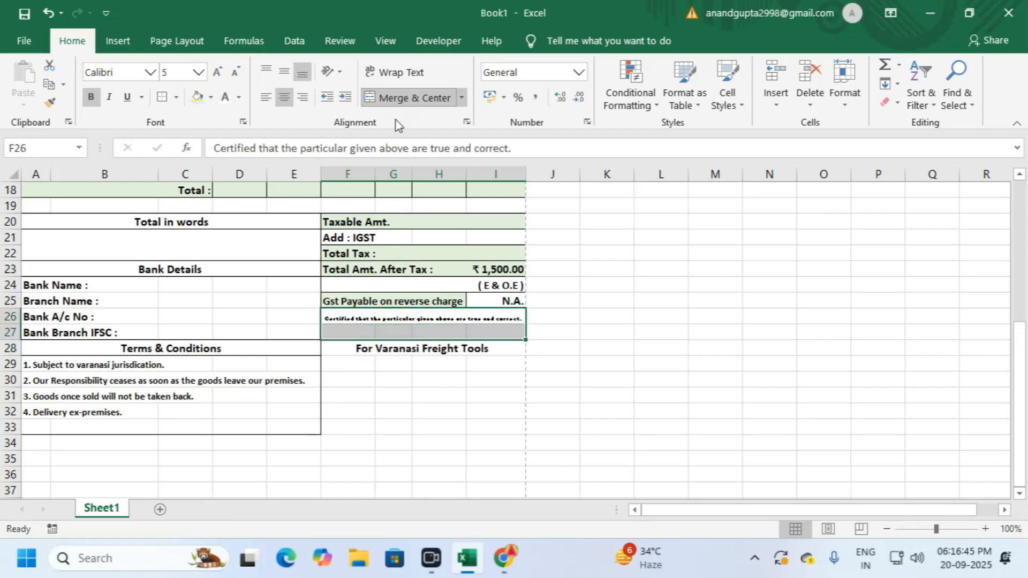
left_click(400, 100)
left_click(400, 99)
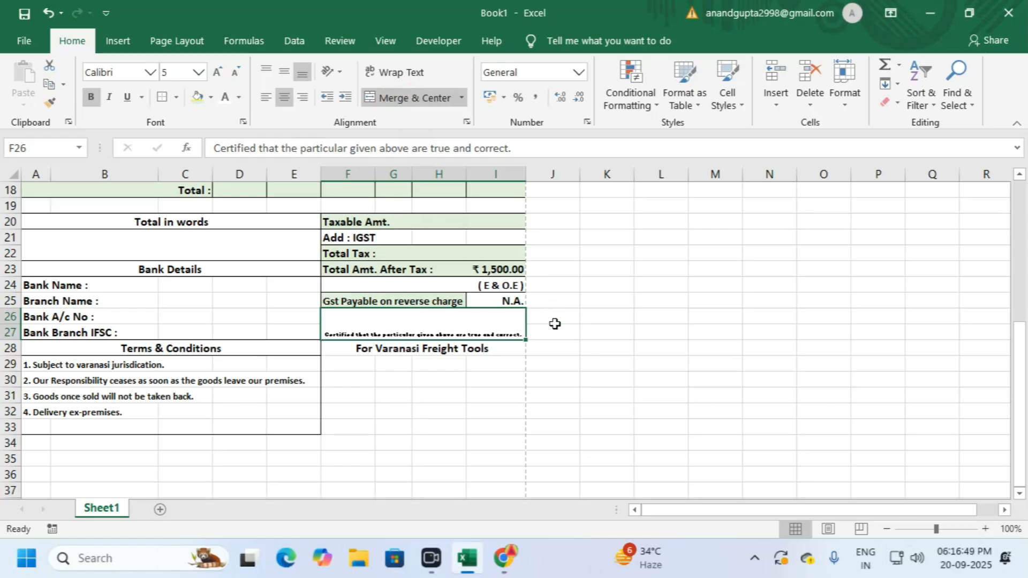
left_click(555, 324)
scroll(538, 328, "up", 2)
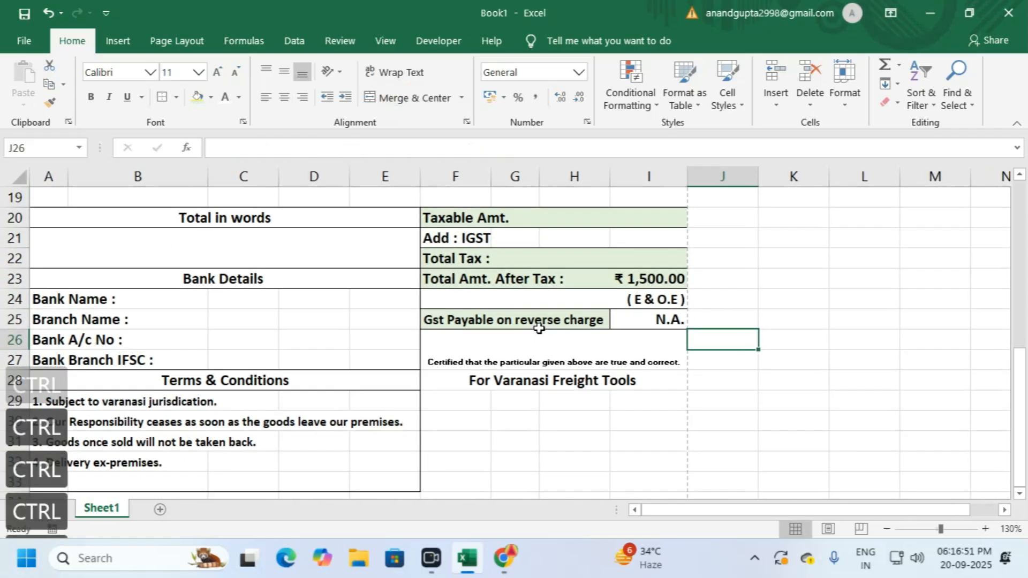
left_click(534, 296)
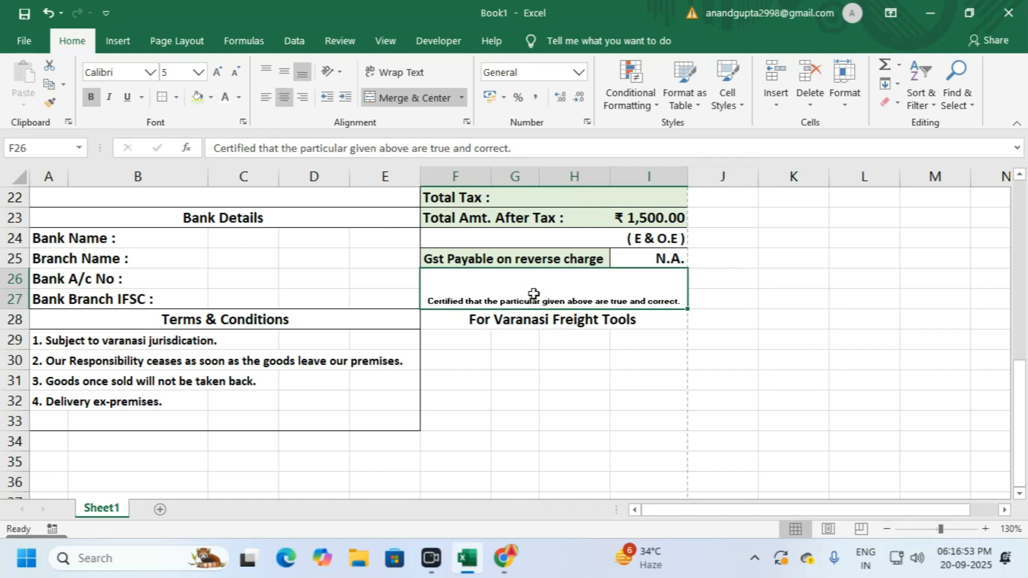
key("ctrl+z")
key("ctrl+z")
key("ctrl+z")
key("ctrl+z")
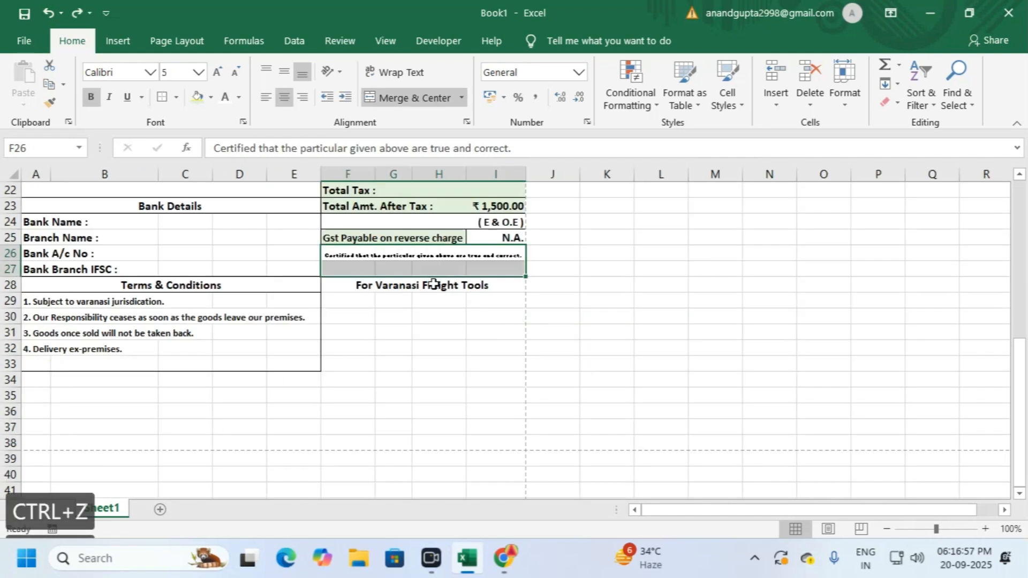
key("ctrl+z")
left_click(435, 289)
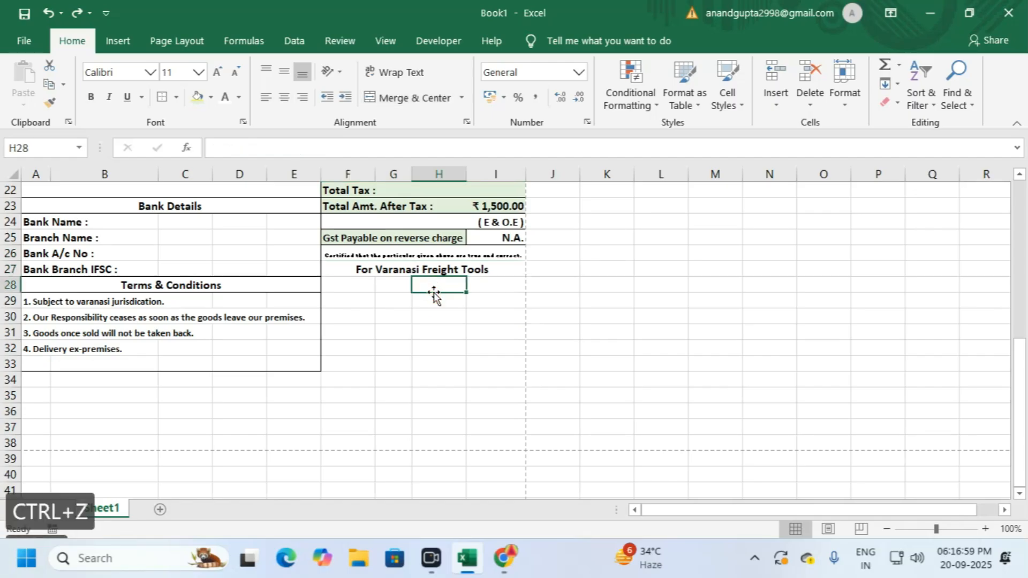
Step: Review the certification and 'For Varanasi Freight Tools' lines after the undo
scroll(434, 298, "up", 2, "ctrl")
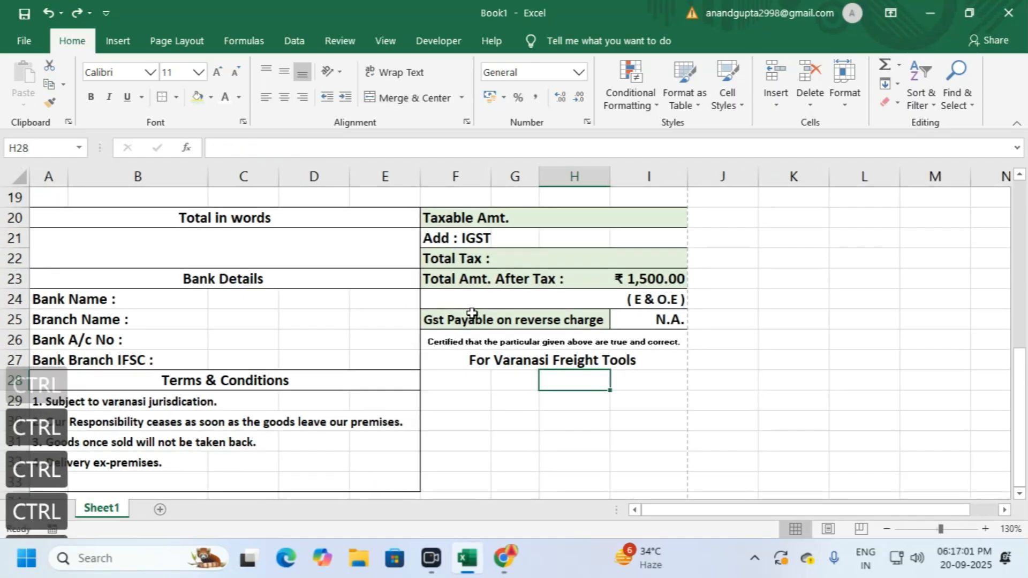
left_click(493, 321)
left_click(501, 360)
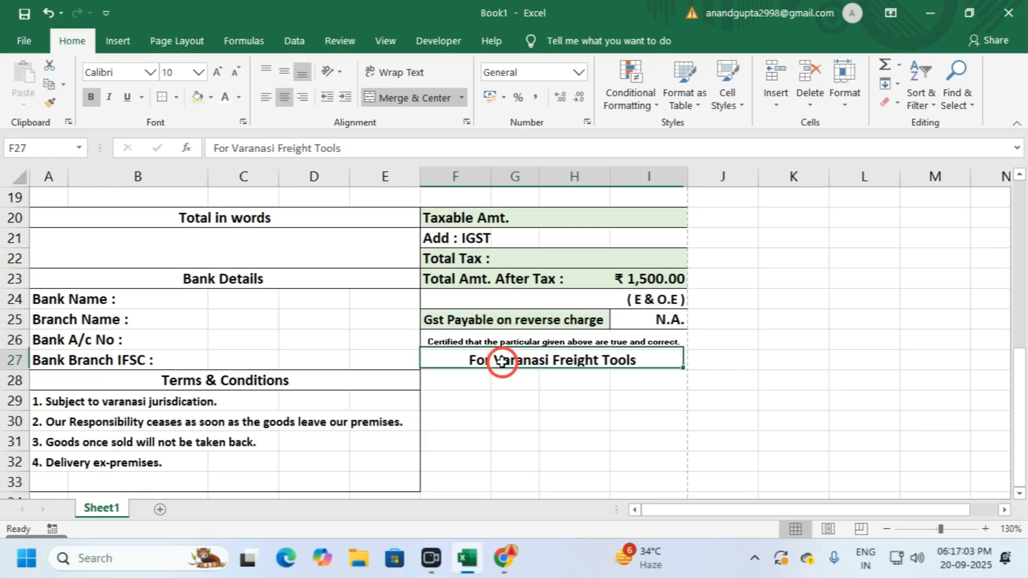
left_click(513, 342)
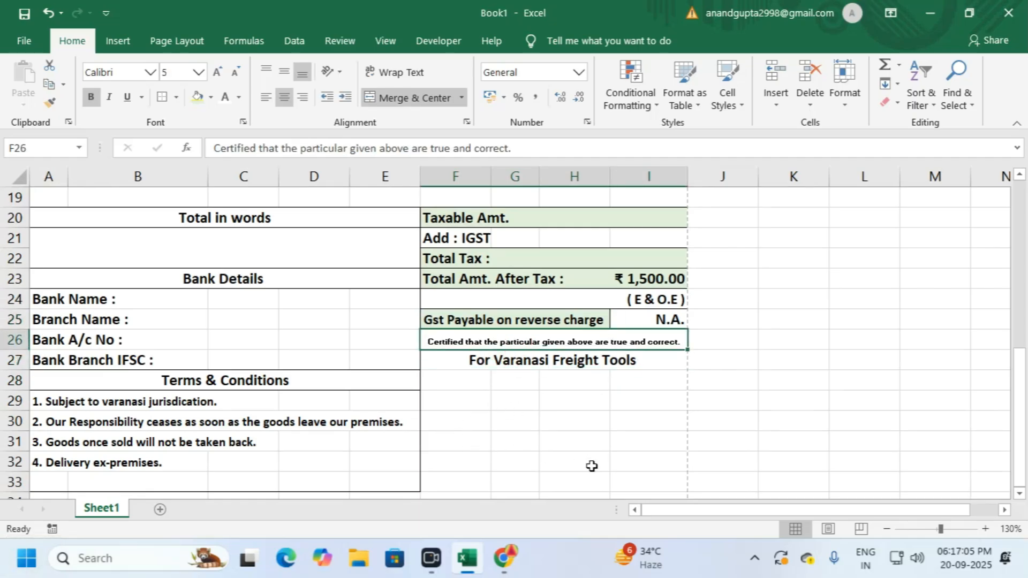
left_click(544, 394)
left_click(512, 341)
left_click(523, 405)
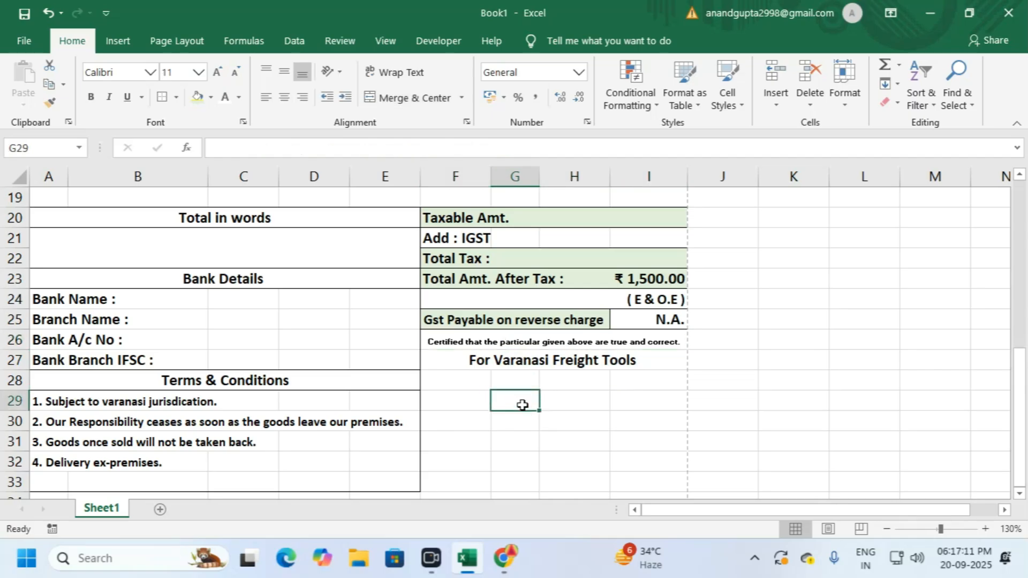
Step: Outline the certification rows F26:I27 and the blank signature area F28:I33 with outside borders
left_click_drag(449, 341, 482, 364)
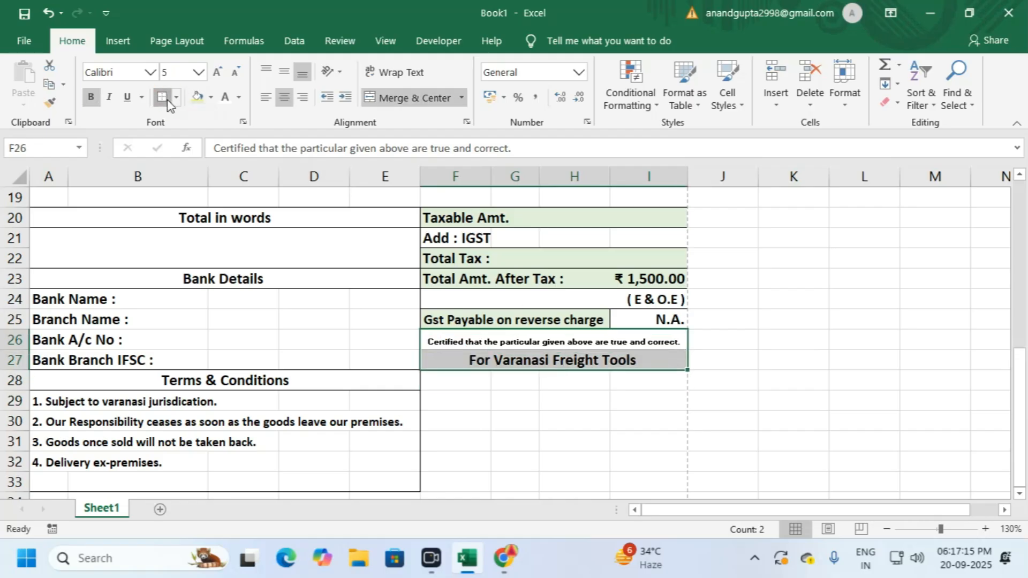
left_click(529, 420)
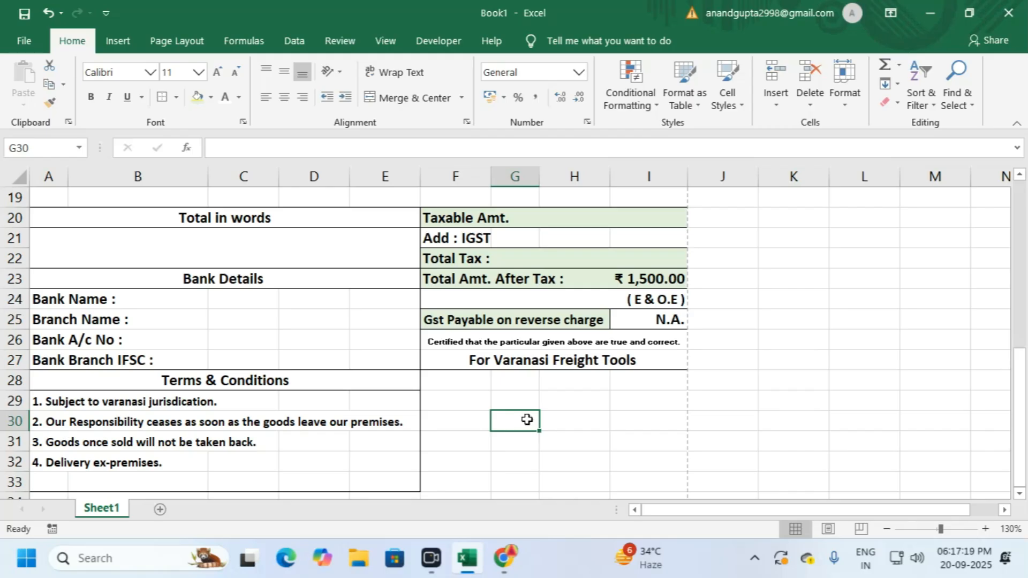
scroll(510, 395, "down", 1)
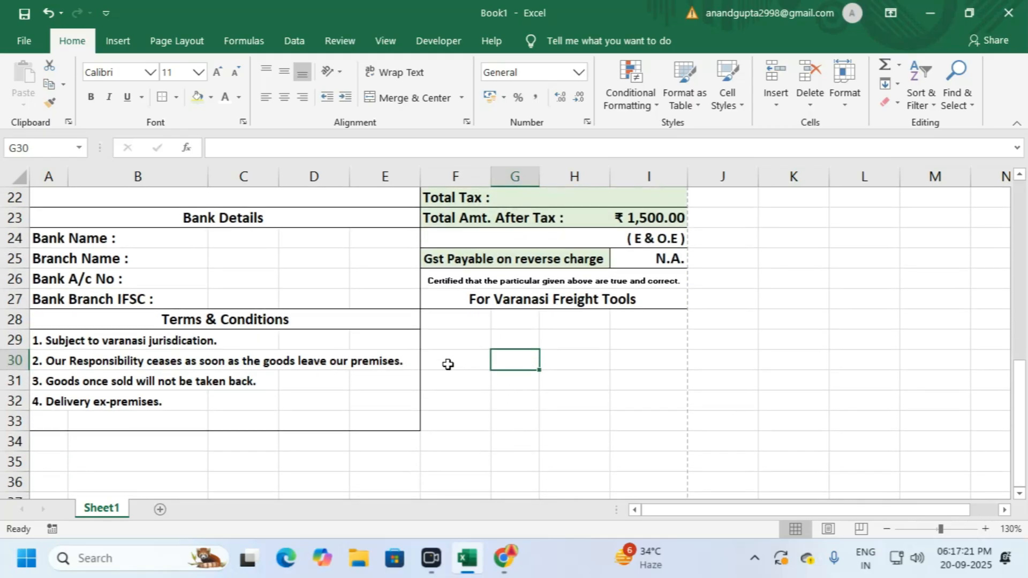
mouse_move(435, 319)
left_mouse_down()
mouse_move(581, 392)
mouse_move(641, 387)
mouse_move(646, 423)
left_mouse_up()
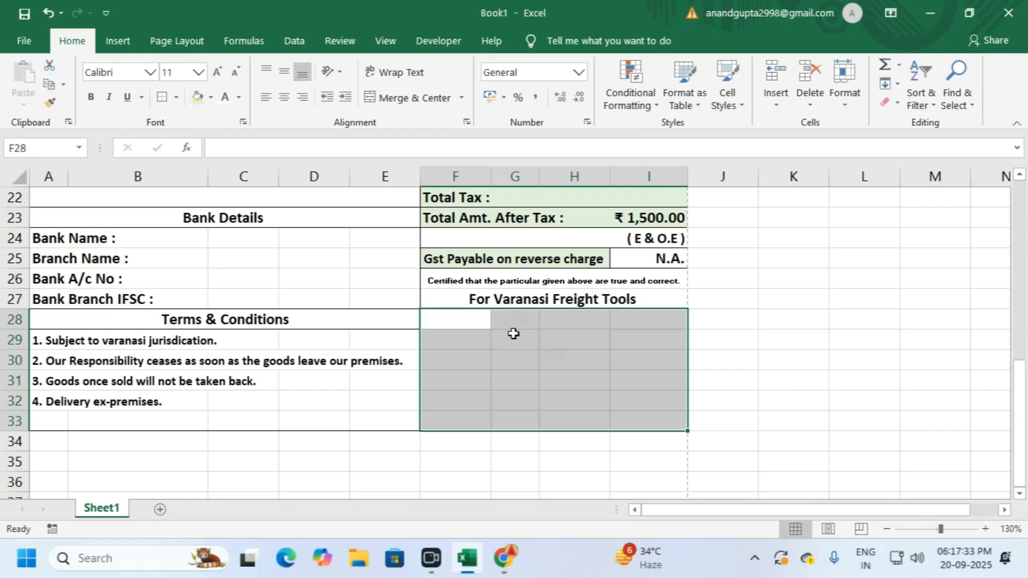
left_click(716, 365)
left_click(834, 384)
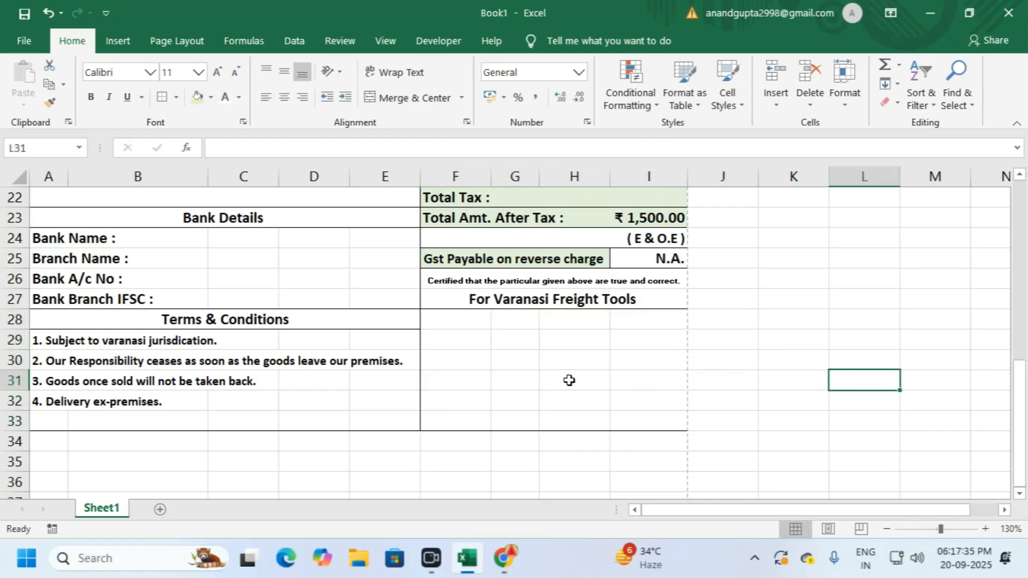
scroll(430, 428, "down", 1)
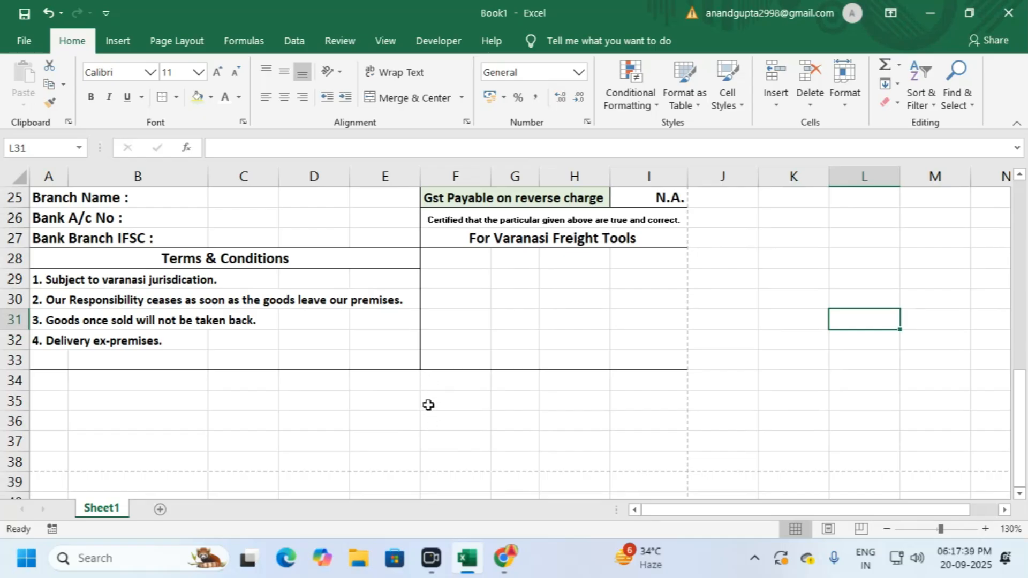
left_click_drag(429, 379, 635, 452)
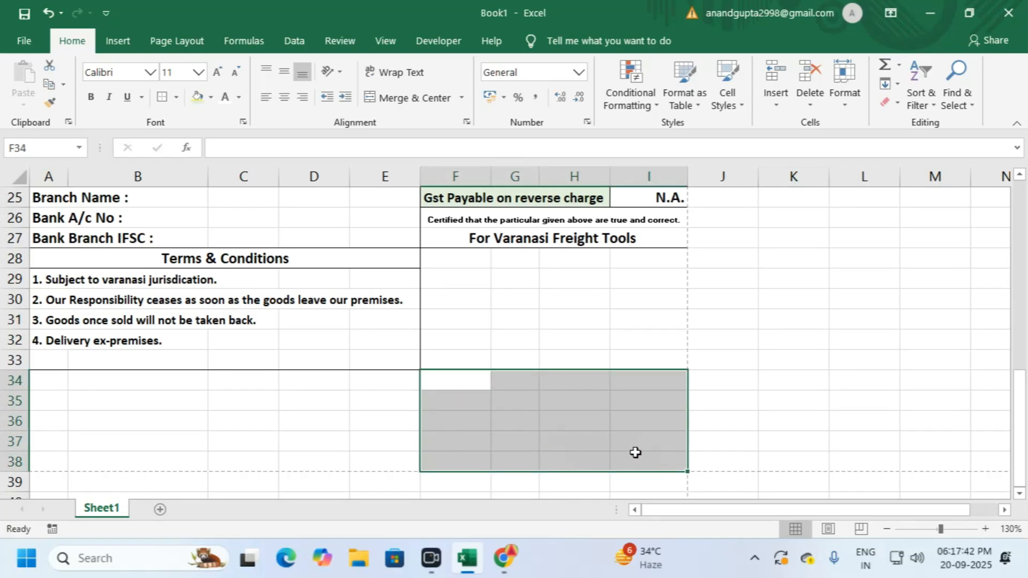
Step: Add a border around the empty block A34:E38
left_click(517, 391)
left_click_drag(55, 380, 395, 454)
left_click(165, 97)
left_click(482, 395)
Step: Border F34:I34 and merge it into one centred cell
left_click_drag(487, 384, 655, 385)
left_click(161, 96)
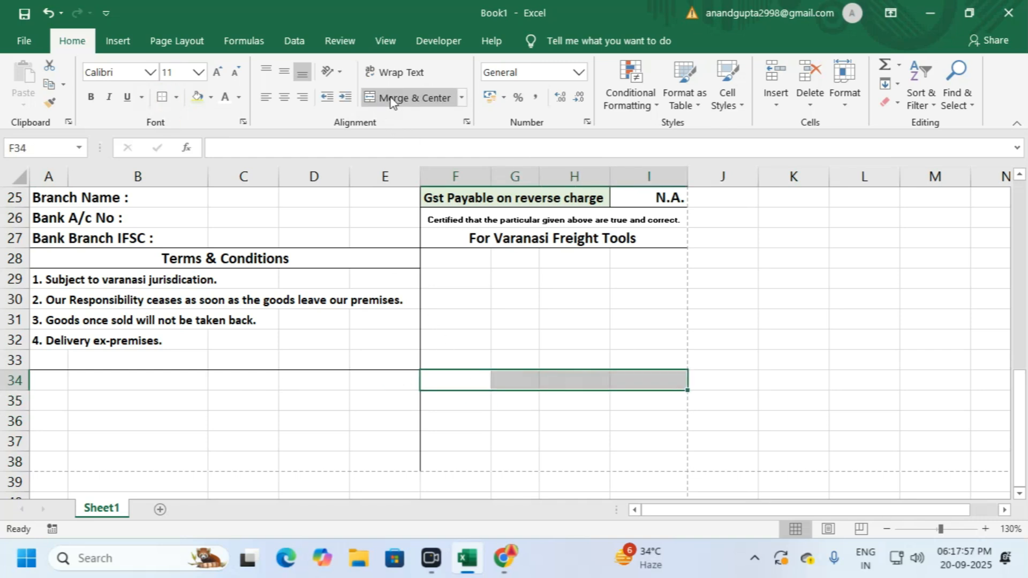
left_click(413, 97)
left_click(528, 415)
Step: Enter 'Authorised signatory' in the merged cell, then make it bold with a smaller font
left_click(533, 379)
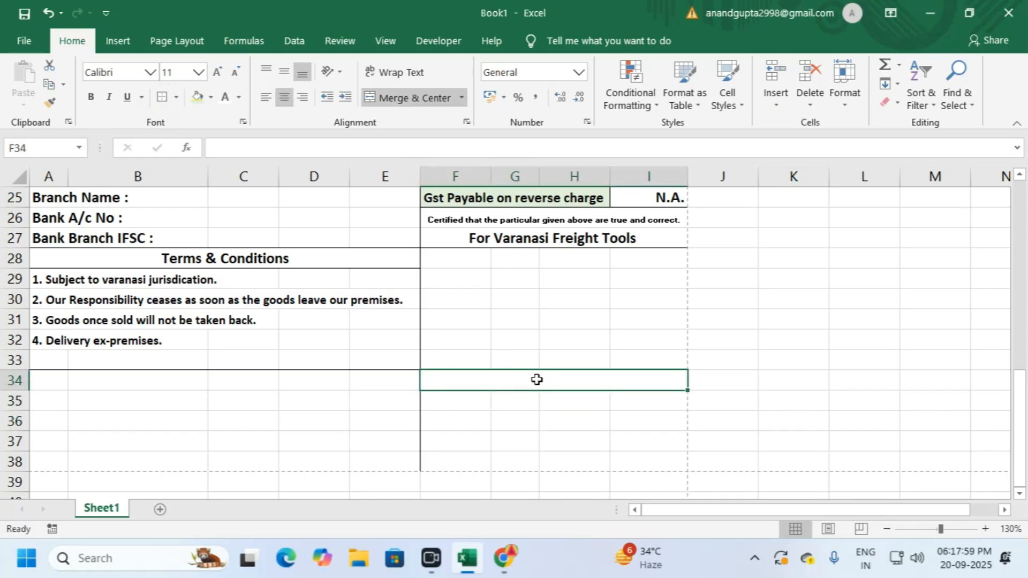
type("Au")
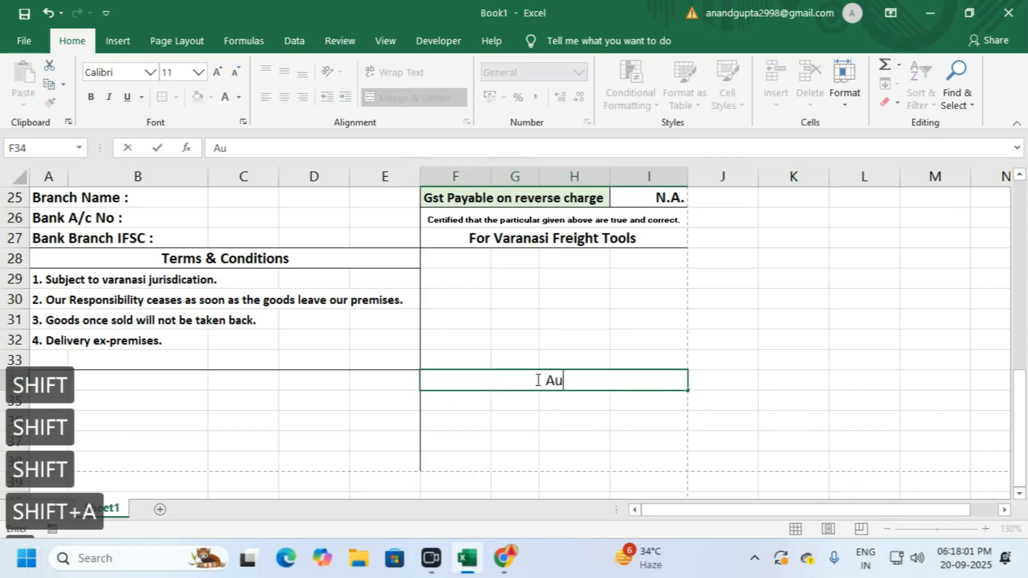
type("thorised")
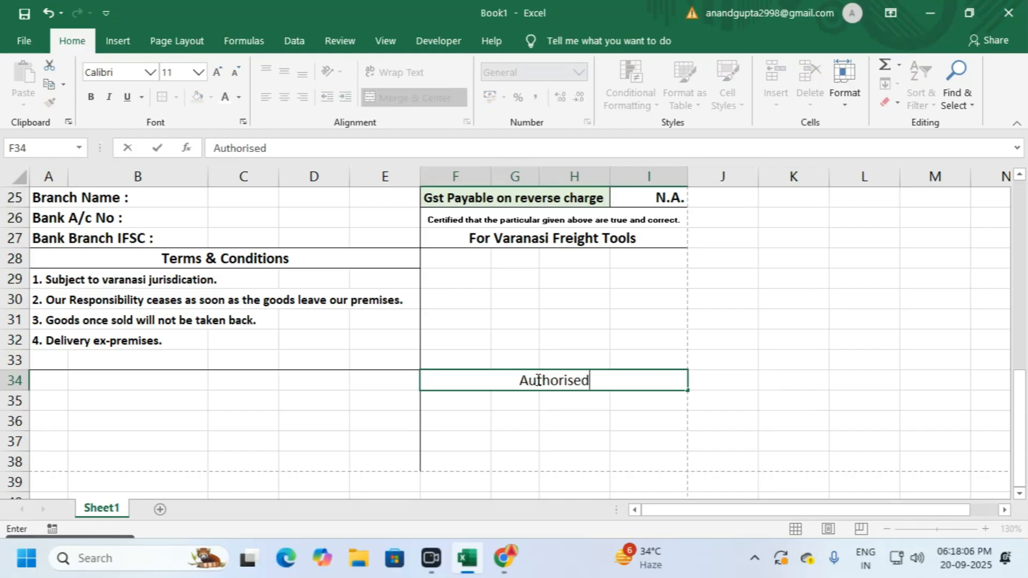
type(" signatory")
key("Return")
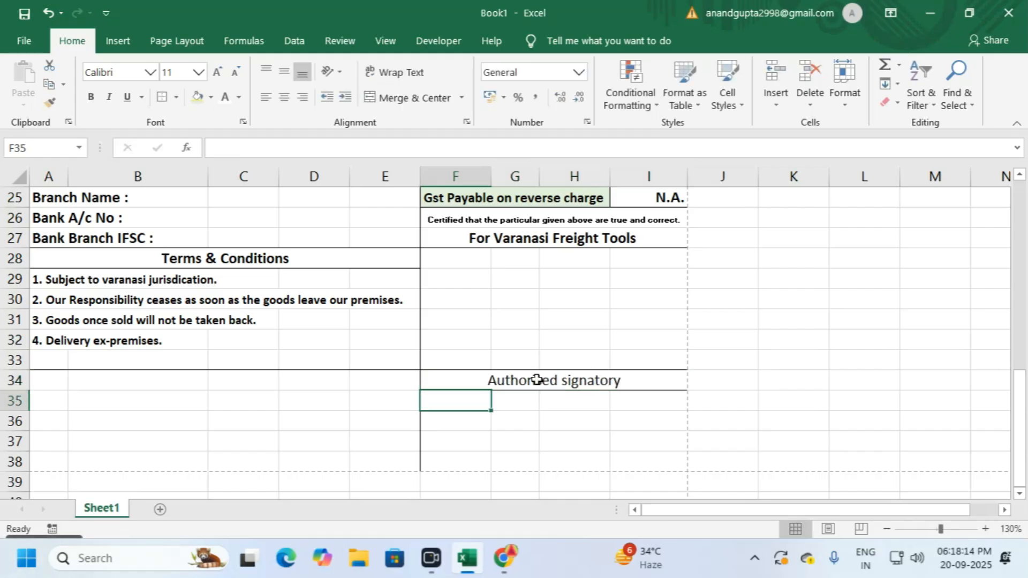
left_click(583, 383)
left_click(589, 417)
left_click(601, 381)
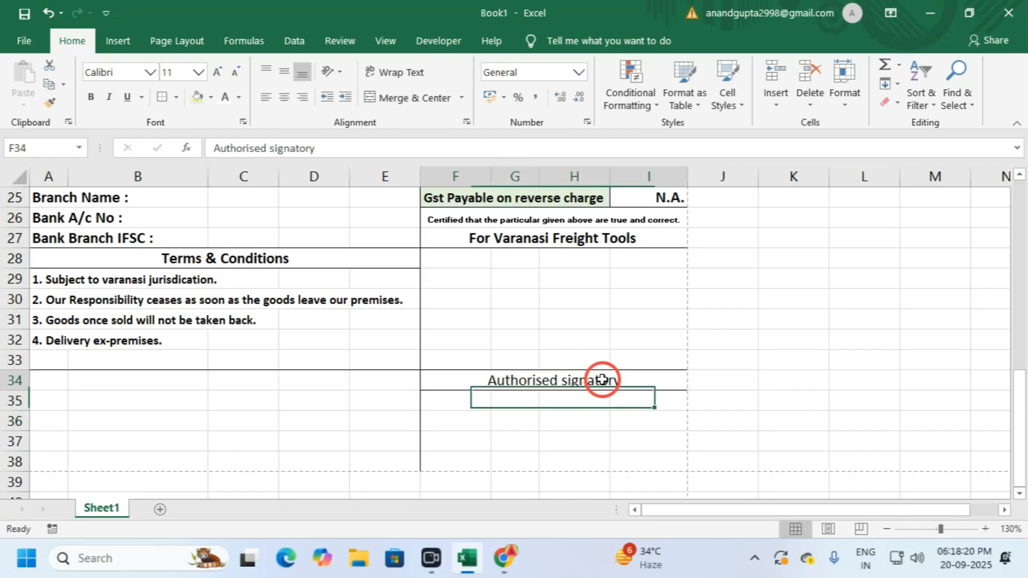
left_click(92, 99)
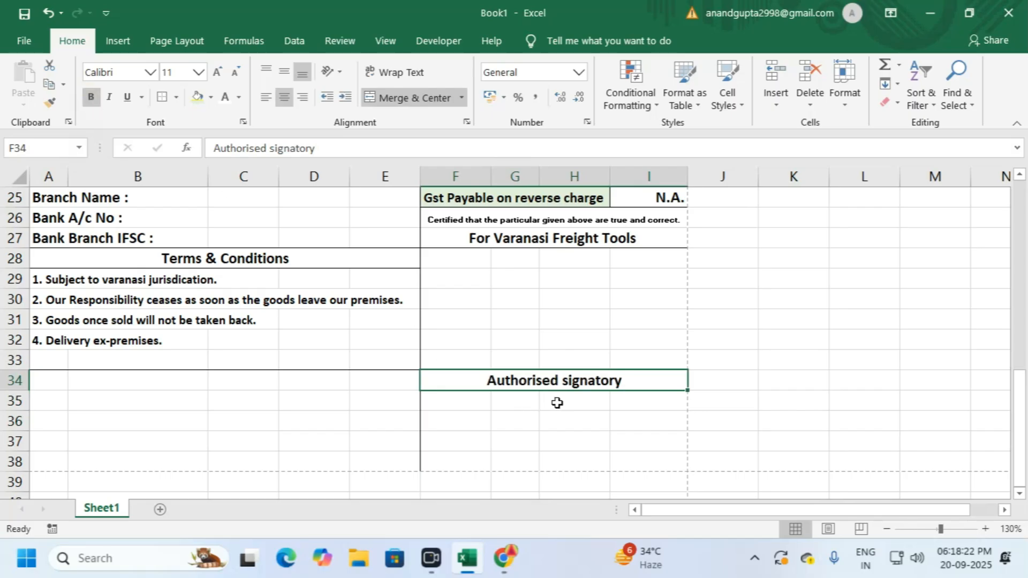
left_click(230, 78)
Step: Cancel the accidental delete-cells prompt without changes and scroll back up the sheet
left_click(599, 444)
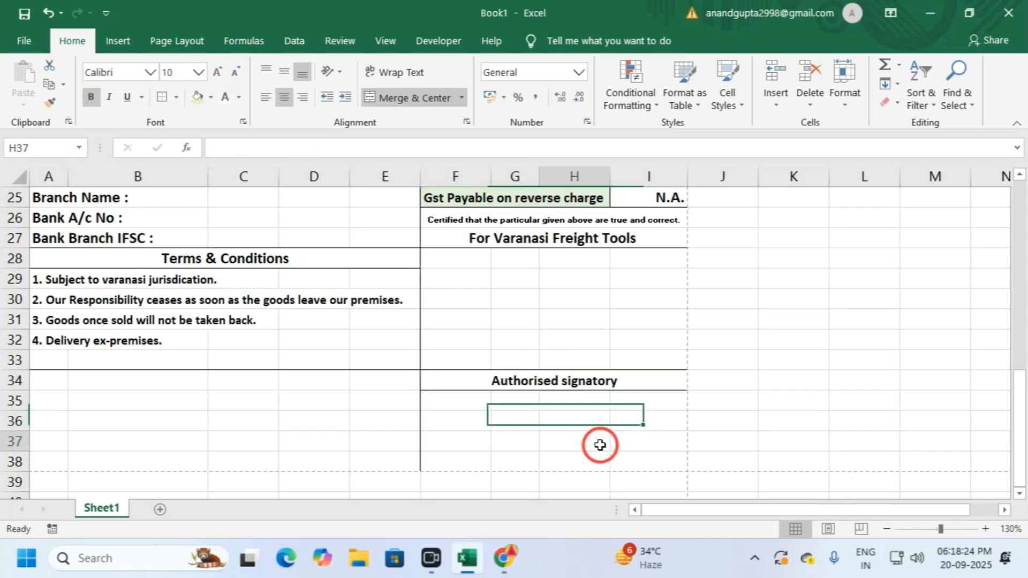
scroll(584, 400, "up", 1)
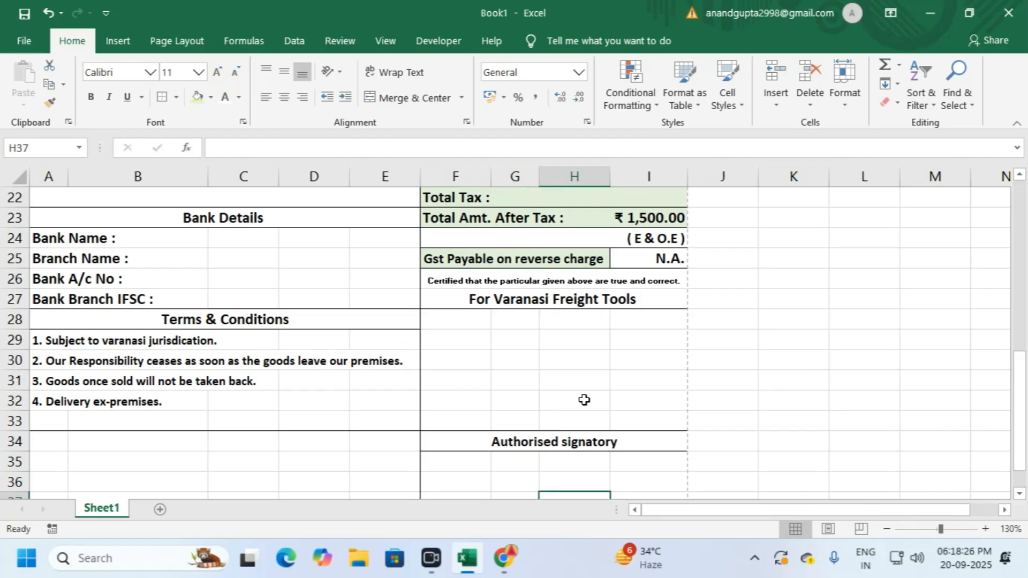
key("ctrl+minus")
key("Escape")
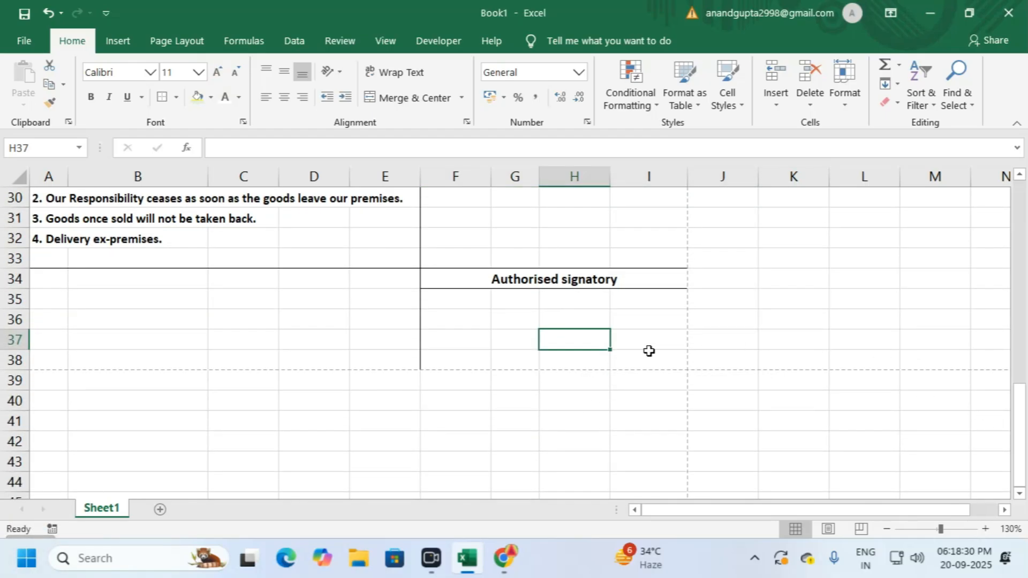
scroll(575, 333, "up", 2)
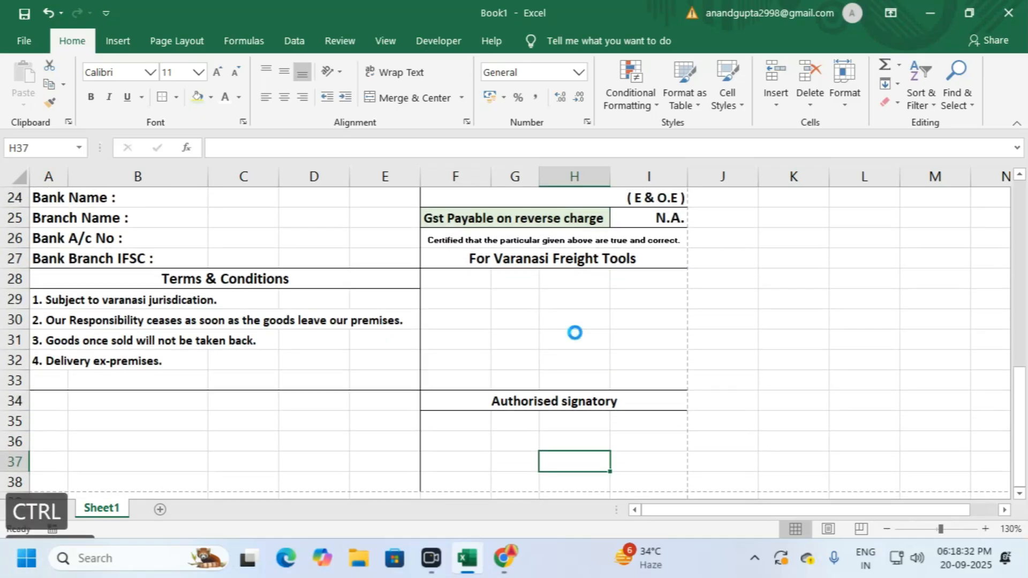
key("ctrl+p")
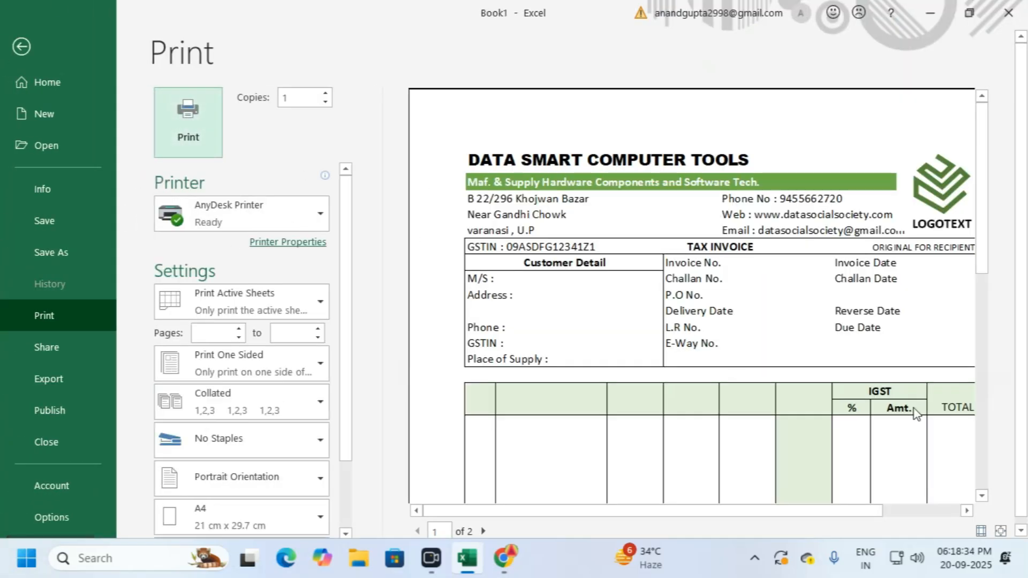
scroll(914, 409, "down", 1)
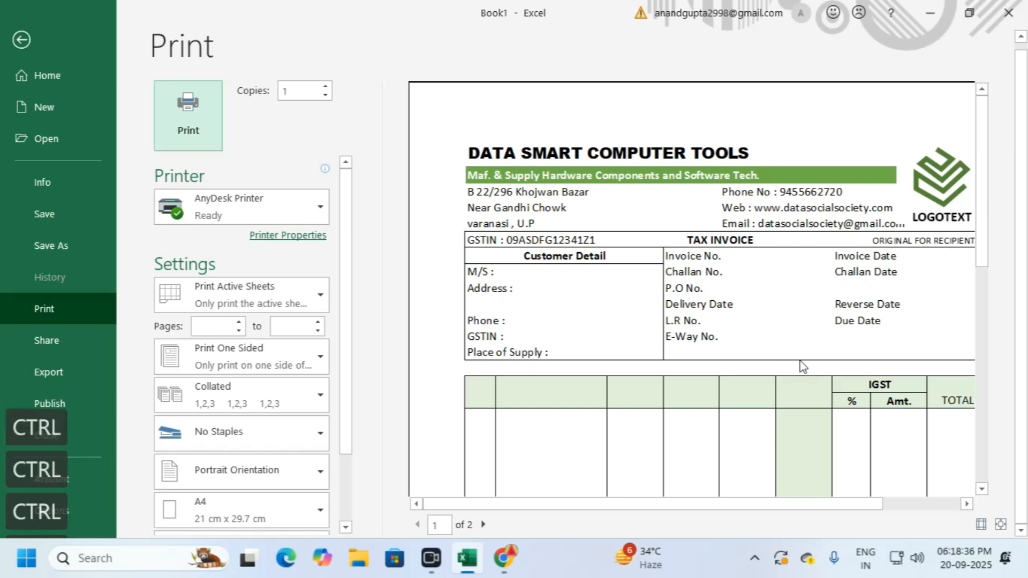
scroll(803, 368, "down", 1, "ctrl")
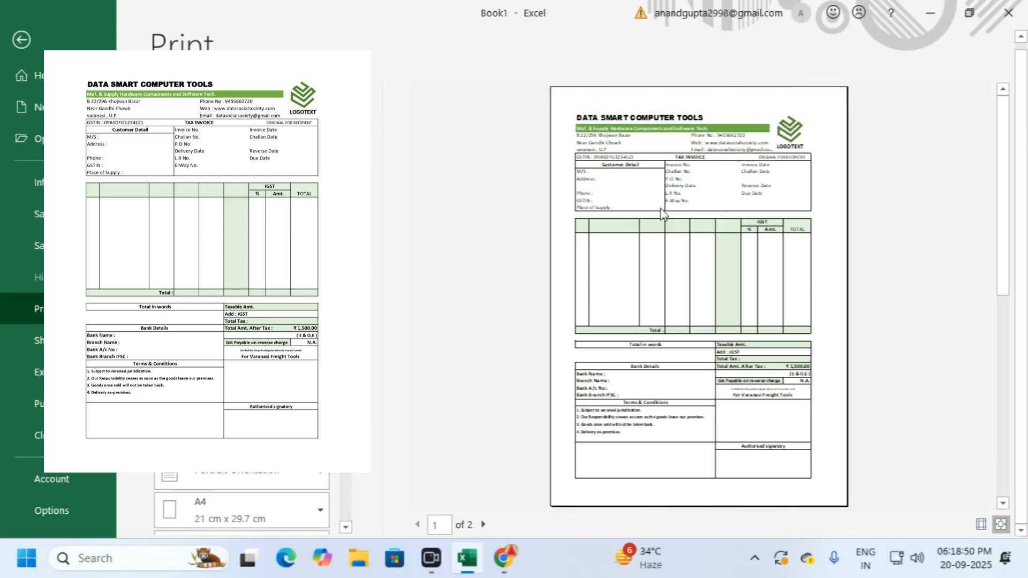
left_click(24, 42)
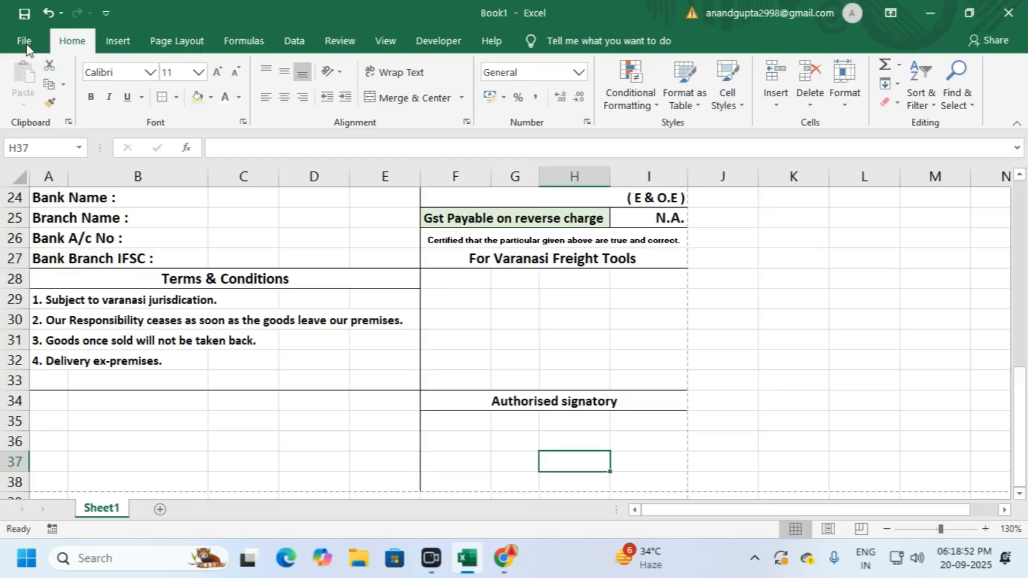
scroll(442, 268, "up", 4)
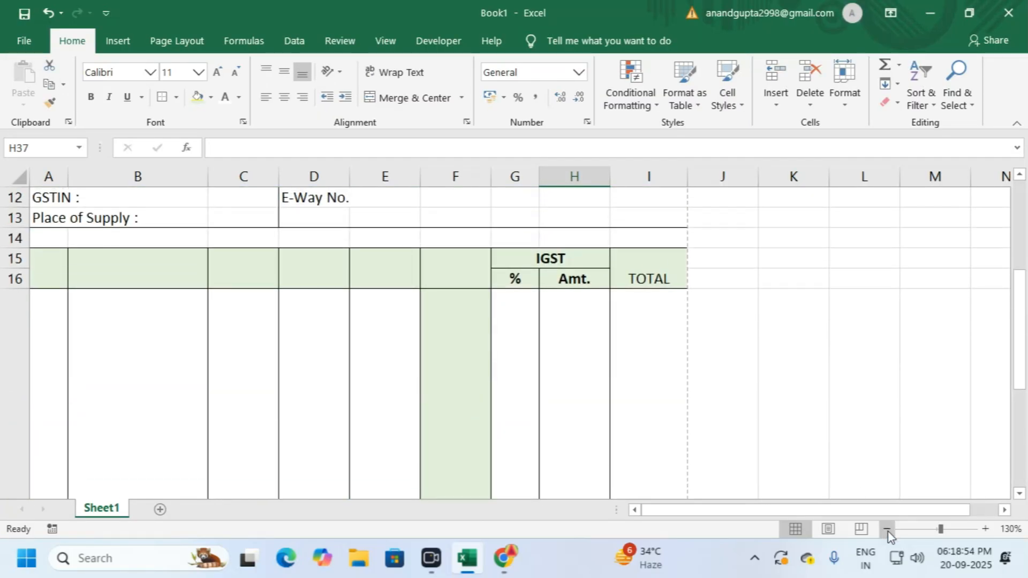
key("ctrl+F1")
left_click(885, 533)
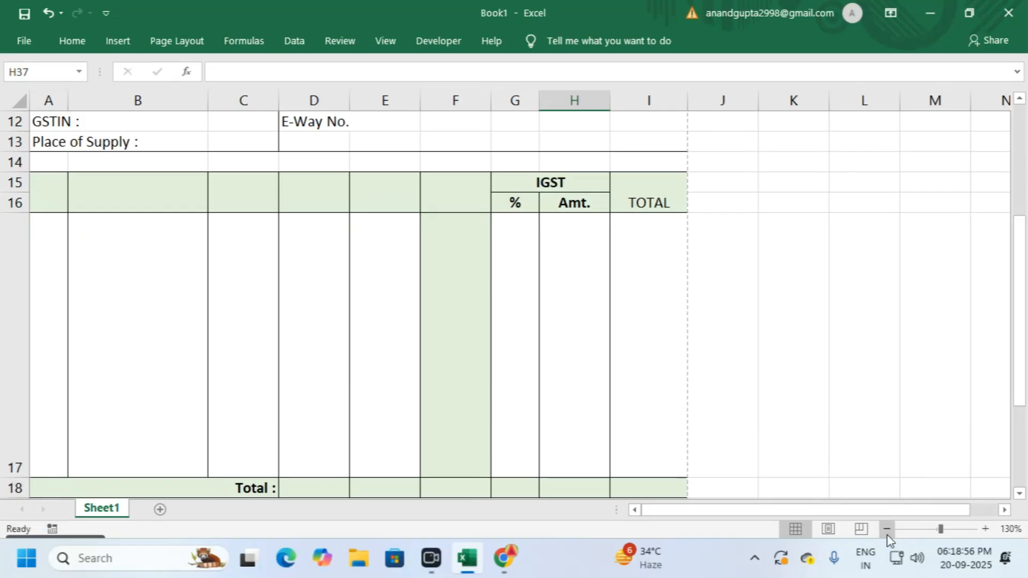
left_click(886, 533)
left_click(886, 533)
left_click(886, 533)
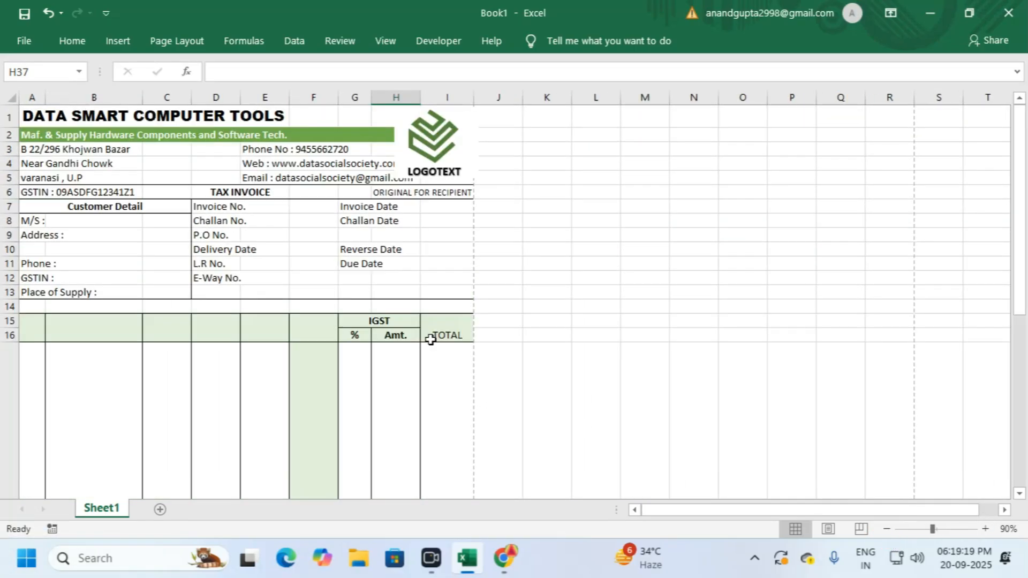